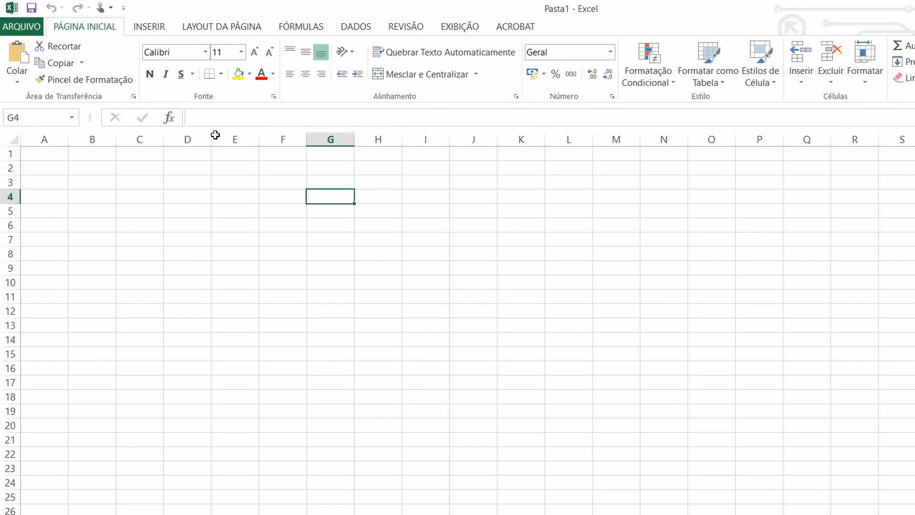
# Enter the column headers I in cell C1 and POSIÇÃO in cell D1.
pyautogui.click(231, 152)
pyautogui.click(187, 165)
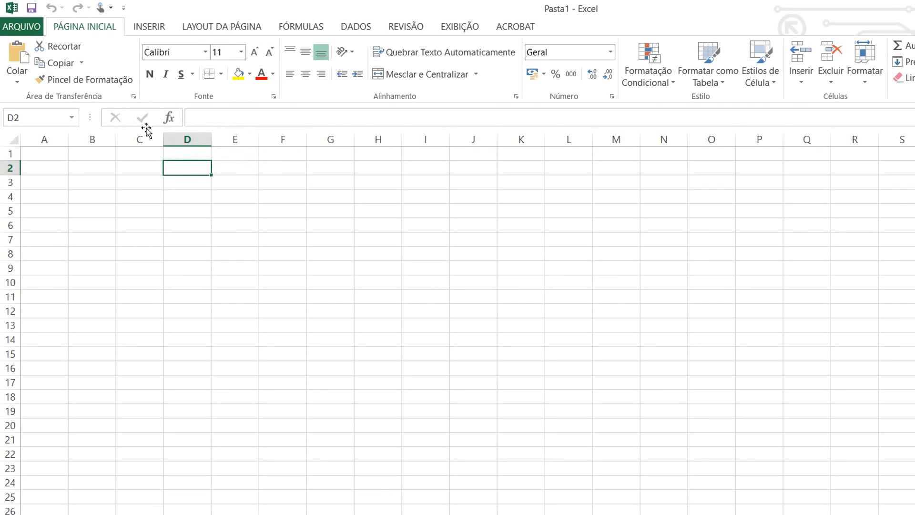
pyautogui.click(139, 153)
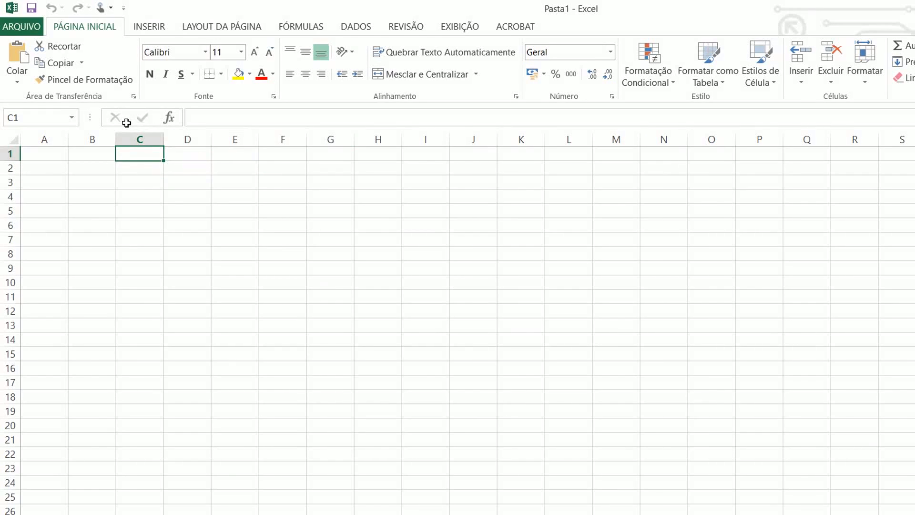
pyautogui.write('l')
pyautogui.press('Tab')
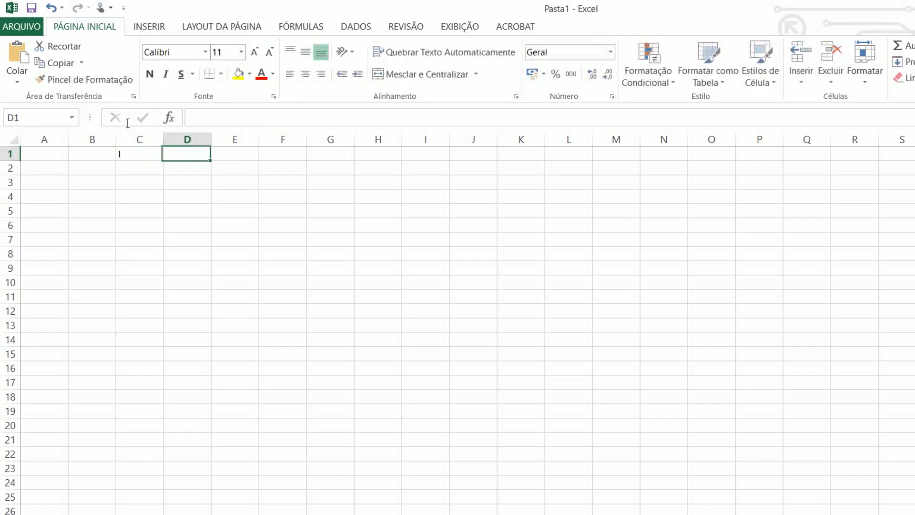
pyautogui.write('PO')
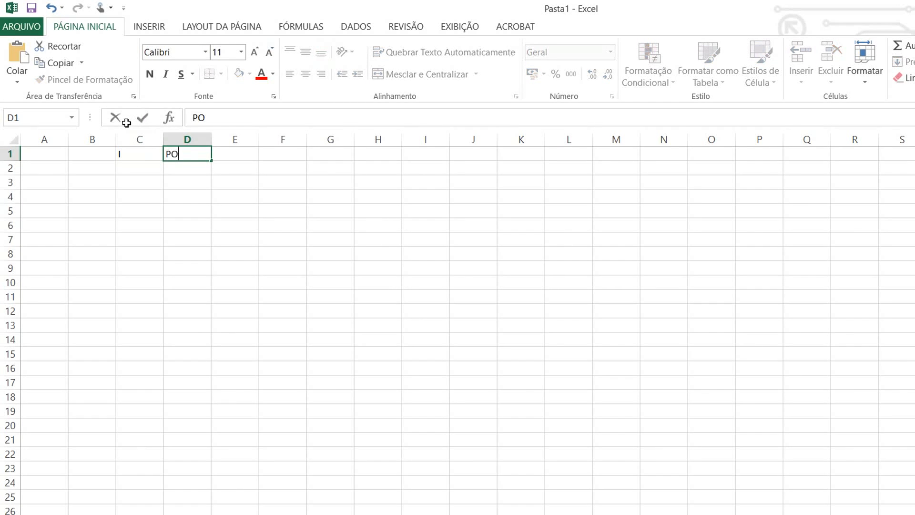
pyautogui.write('SIÇÃO')
pyautogui.press('Tab')
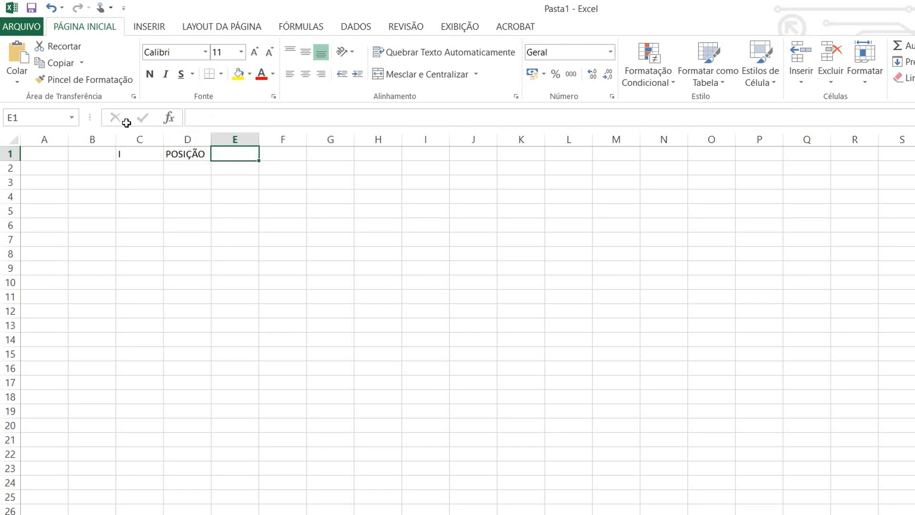
# Enter the header TEMPO in cell E1, in capital letters.
pyautogui.write('te')
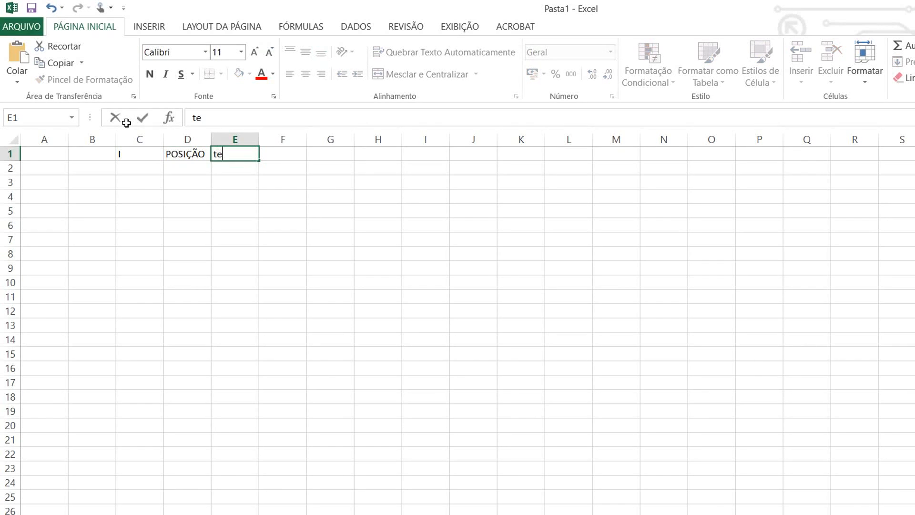
pyautogui.press('BackSpace')
pyautogui.press('BackSpace')
pyautogui.write('TEMPO')
pyautogui.press('Tab')
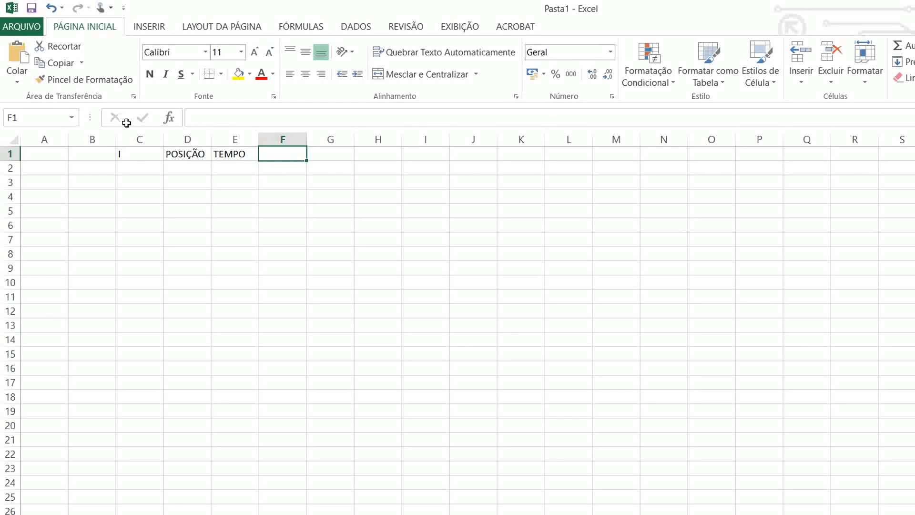
# Enter the headers VELOCIDADE in cell F1 and ACELERAÇÃO in cell G1.
pyautogui.write('VELOCIDADE')
pyautogui.press('BackSpace')
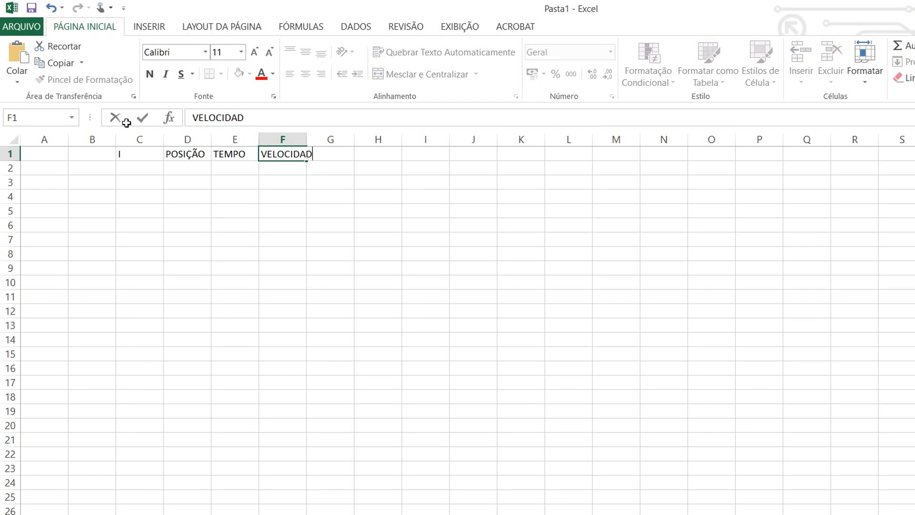
pyautogui.write('E')
pyautogui.press('Tab')
pyautogui.write('ACEL')
pyautogui.write('E')
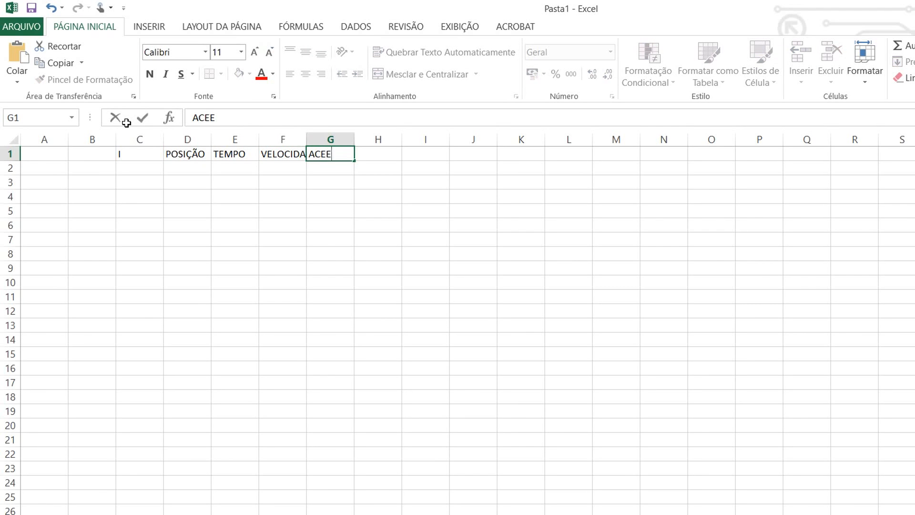
pyautogui.press('BackSpace')
pyautogui.write('LERAÇÃO')
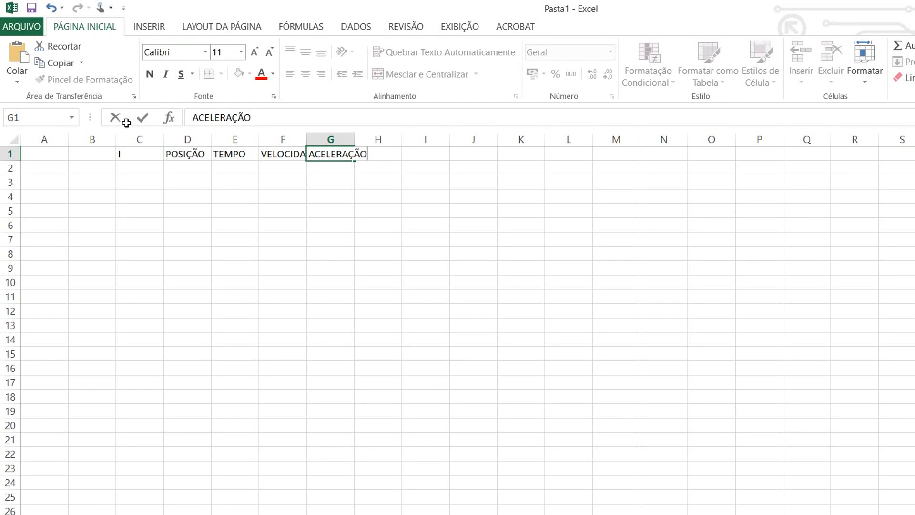
pyautogui.press('Left')
# Replace the header in cell C1 with ID ( INDEX).
pyautogui.press('Left')
pyautogui.press('Left')
pyautogui.press('Left')
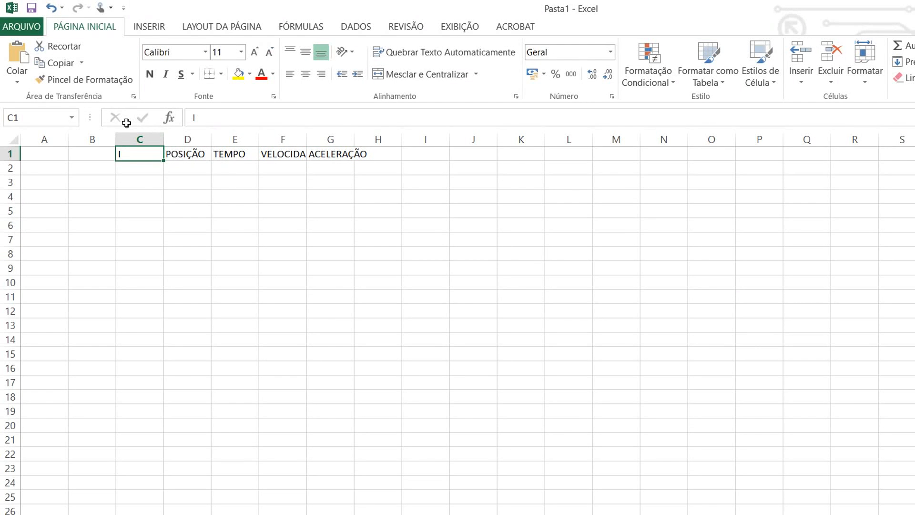
pyautogui.write('ID (')
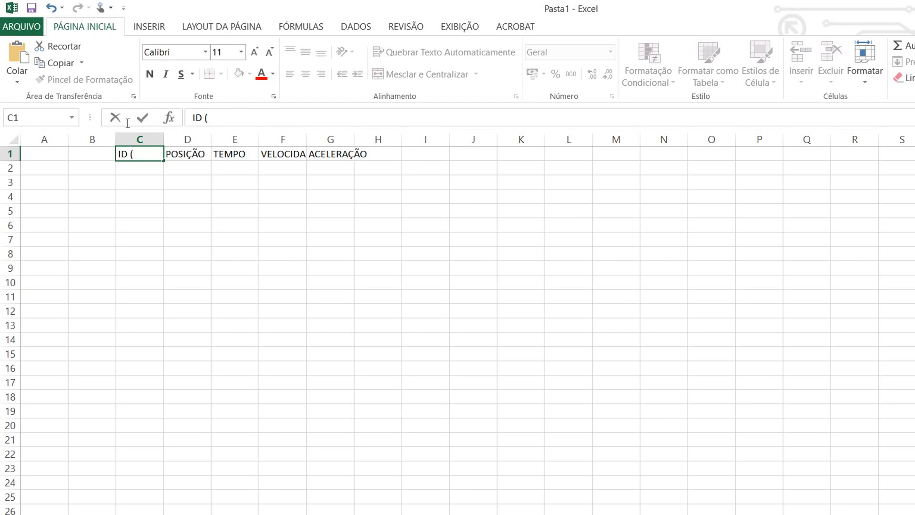
pyautogui.write(' INDEX)')
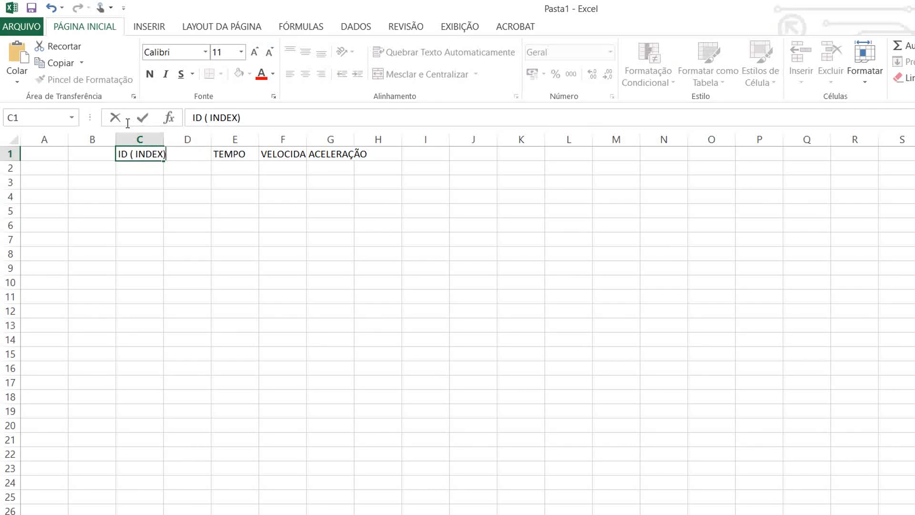
pyautogui.click(378, 354)
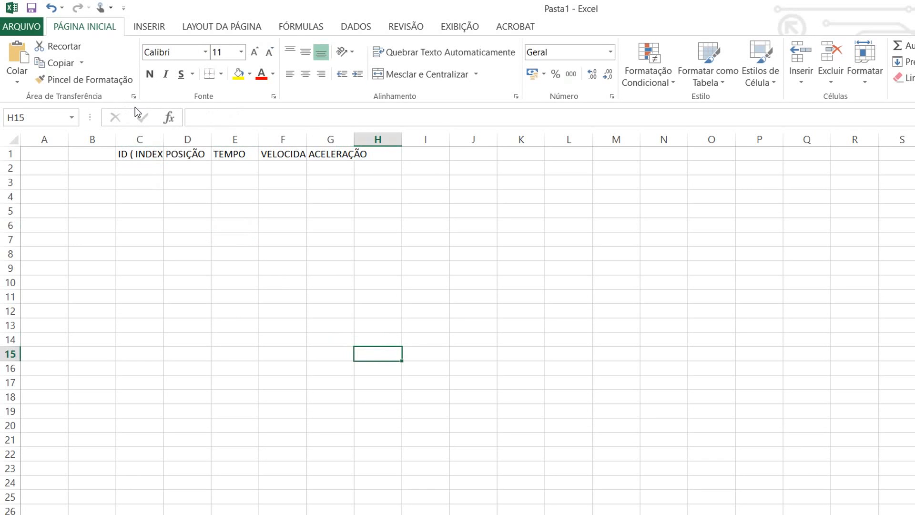
# Widen columns C through G to one equal width that fits every header in full.
pyautogui.moveTo(164, 140); pyautogui.dragTo(181, 139)
pyautogui.click(491, 297)
pyautogui.moveTo(373, 140); pyautogui.dragTo(385, 139)
pyautogui.moveTo(167, 140); pyautogui.dragTo(397, 140)
pyautogui.click(644, 310)
pyautogui.click(370, 240)
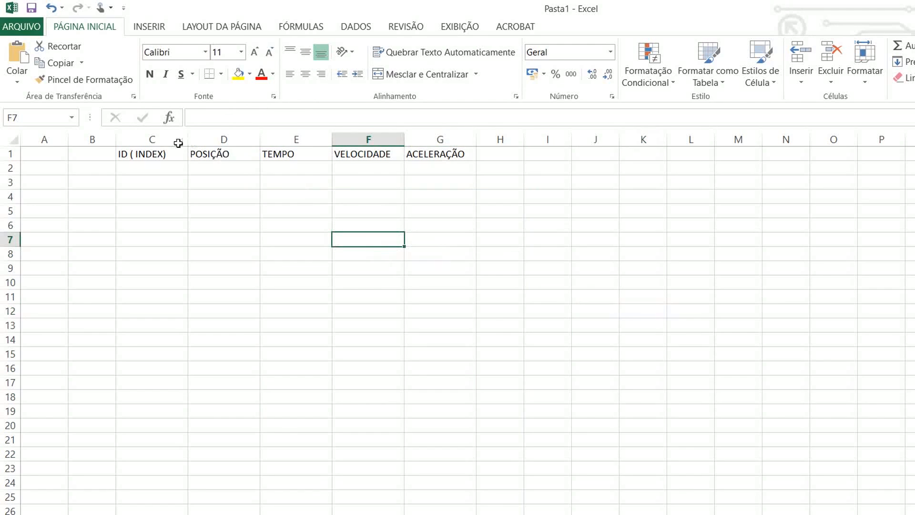
# Fill the header cells C1:G1 with the standard purple colour.
pyautogui.click(216, 181)
pyautogui.moveTo(133, 154); pyautogui.dragTo(357, 150)
pyautogui.moveTo(298, 124); pyautogui.dragTo(331, 120)
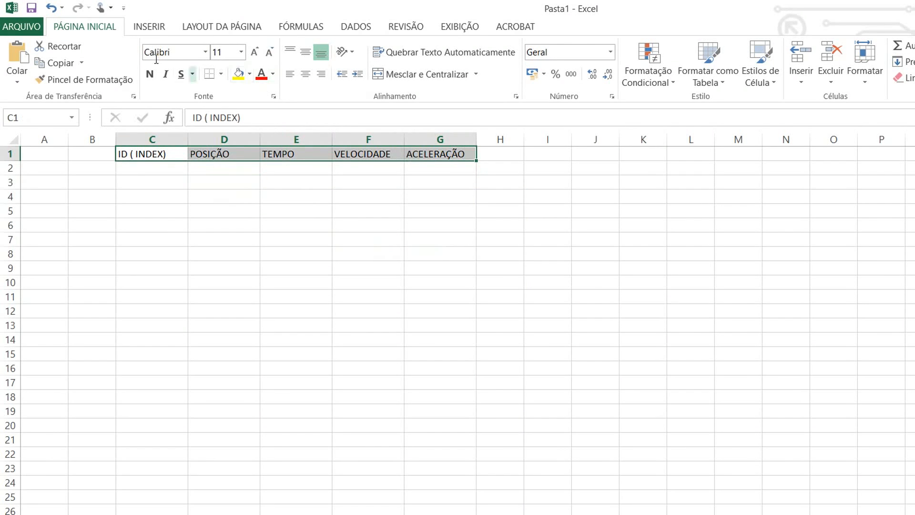
pyautogui.click(249, 74)
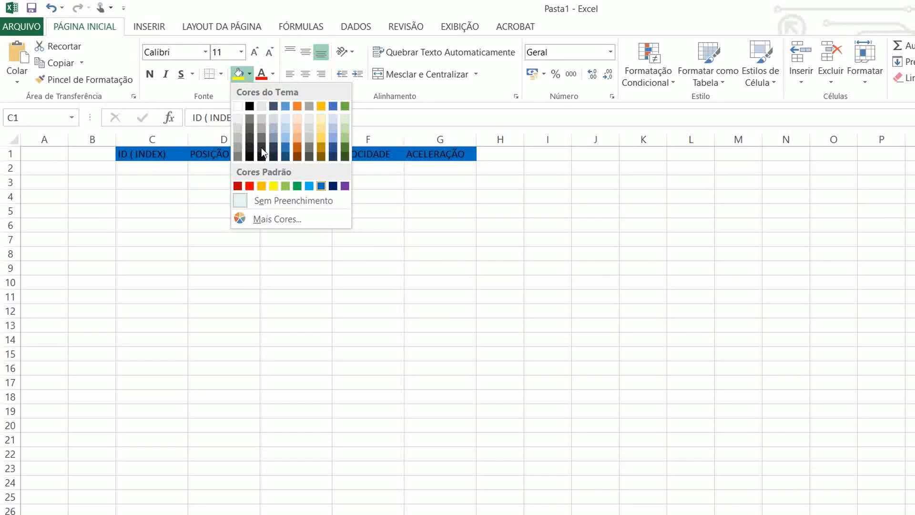
pyautogui.click(345, 186)
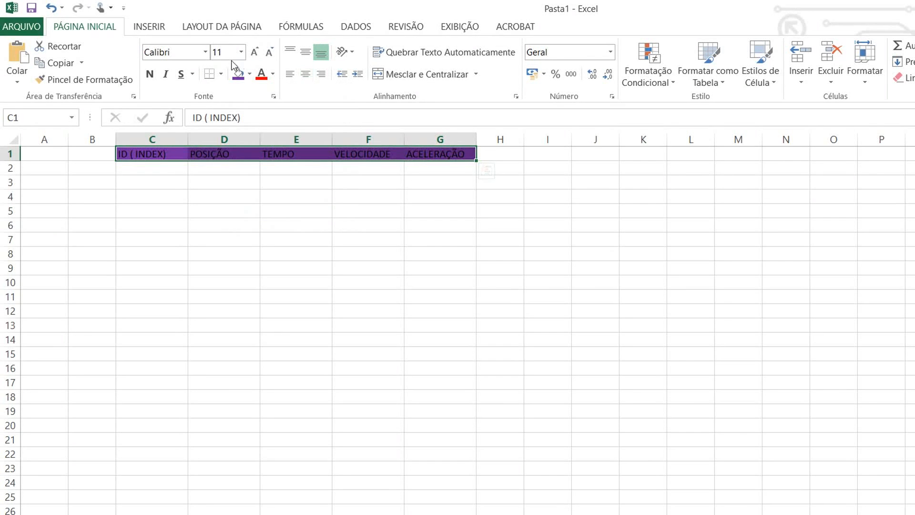
# Set the font colour of the header cells C1:G1 to white.
pyautogui.click(273, 74)
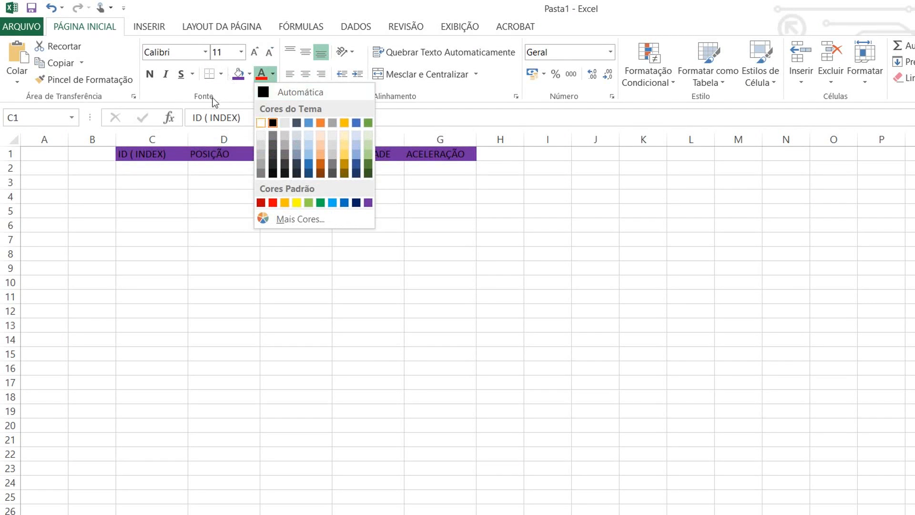
pyautogui.click(261, 122)
pyautogui.click(153, 253)
pyautogui.click(368, 340)
pyautogui.click(217, 195)
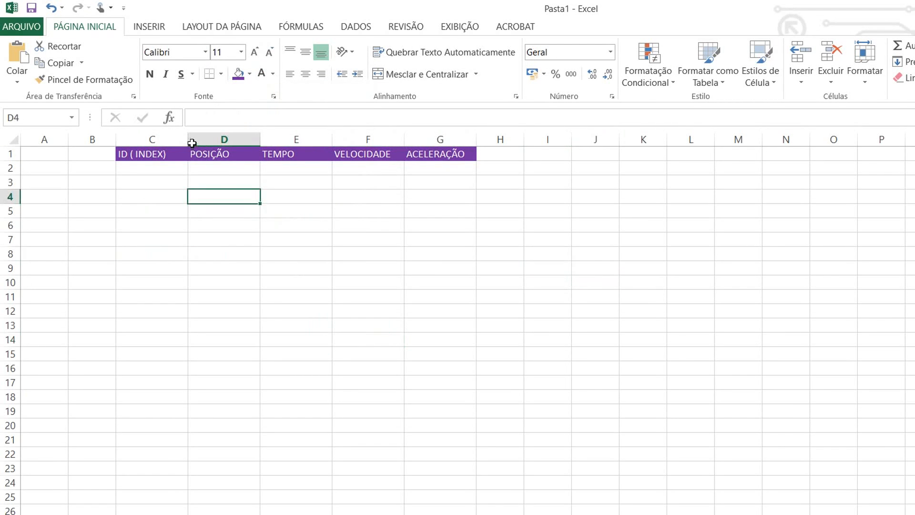
# Enter the values 0, 5, 10, 20 and 30 under POSIÇÃO in cells D2 to D6.
pyautogui.click(214, 168)
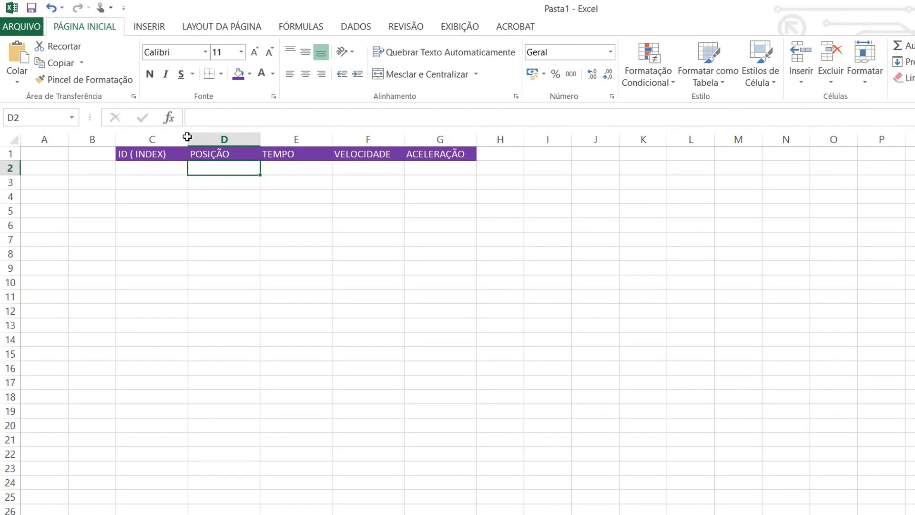
pyautogui.write('0')
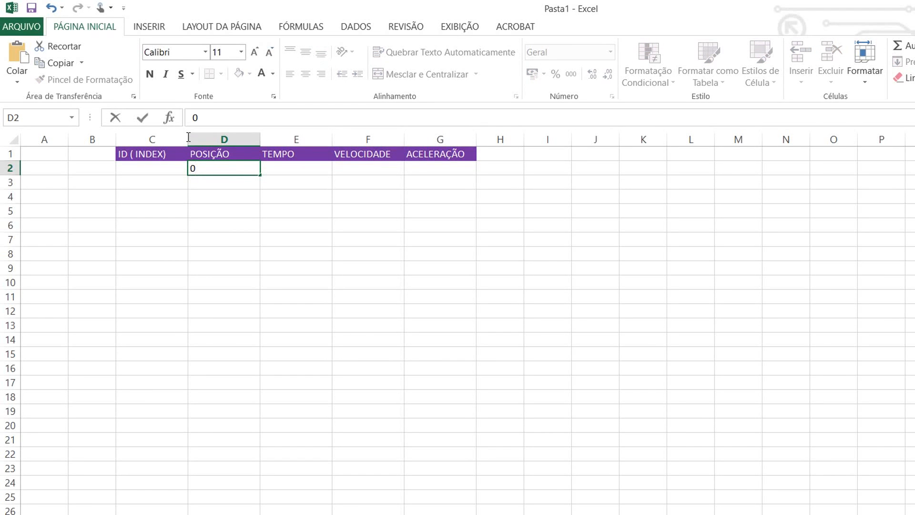
pyautogui.press('Return')
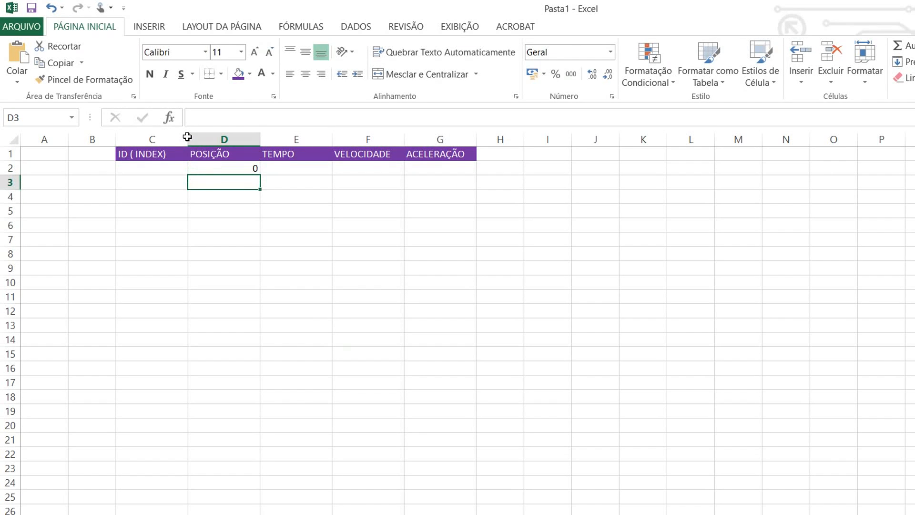
pyautogui.write('5')
pyautogui.press('Return')
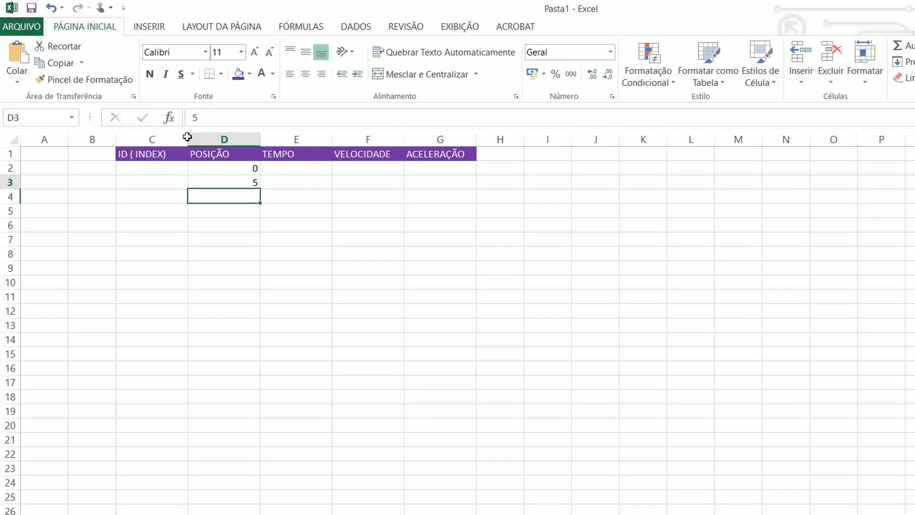
pyautogui.press('Up')
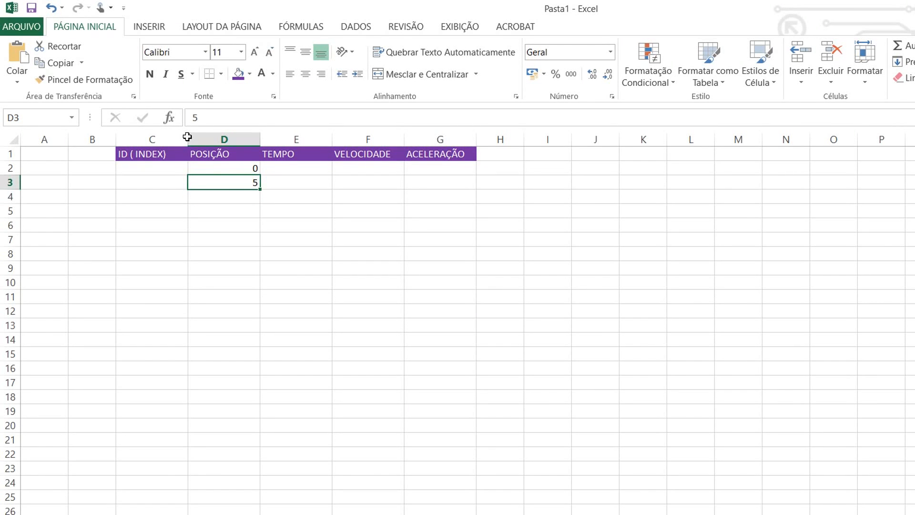
pyautogui.press('Down')
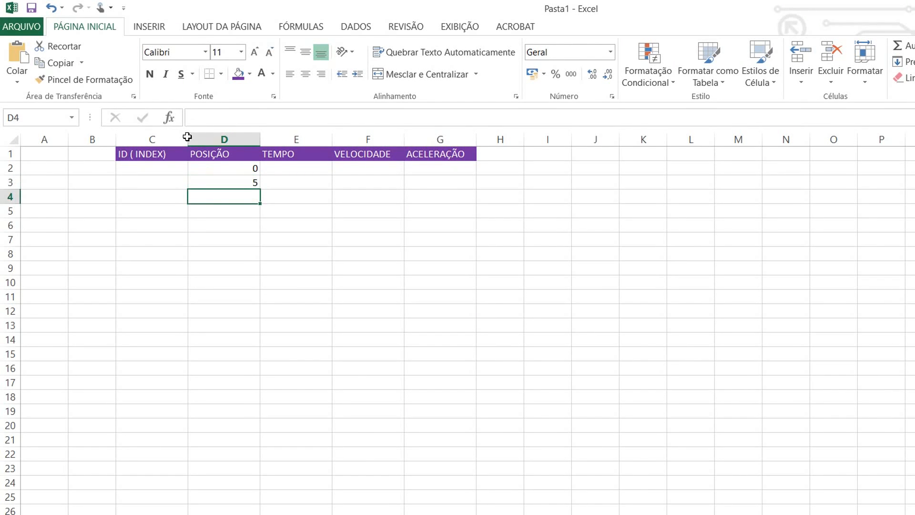
pyautogui.write('10')
pyautogui.press('Return')
pyautogui.write('20')
pyautogui.press('Return')
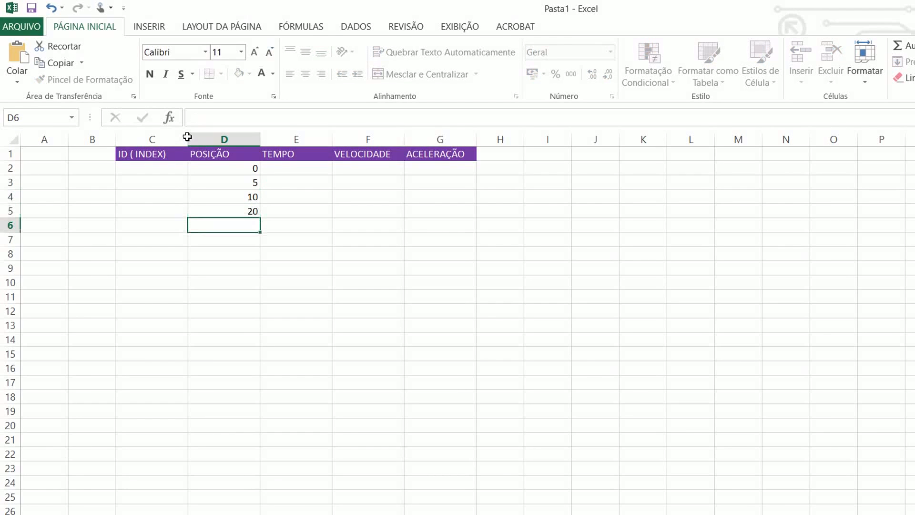
pyautogui.write('30')
pyautogui.press('Return')
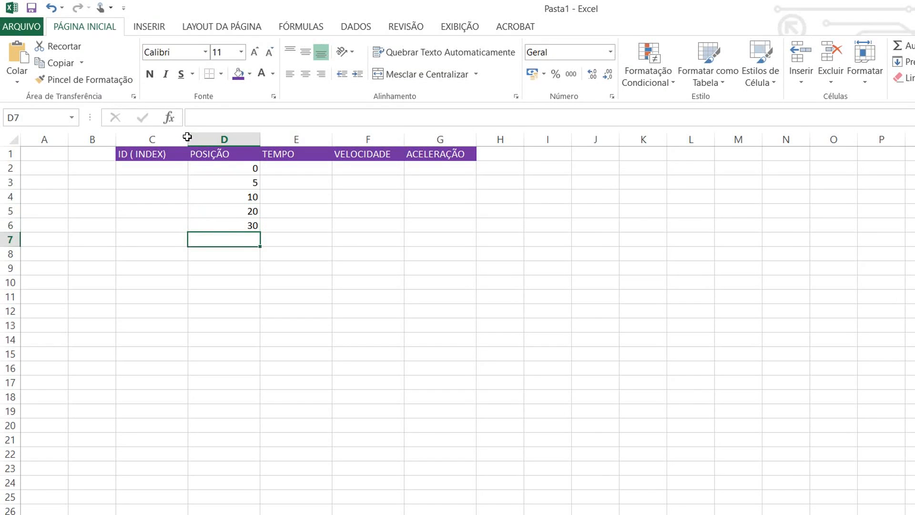
# Enter vazio in lowercase in cell E2, under TEMPO beside position 0.
pyautogui.press('Right')
pyautogui.press('Up')
pyautogui.press('Up')
pyautogui.press('Up')
pyautogui.press('Up')
pyautogui.press('Up')
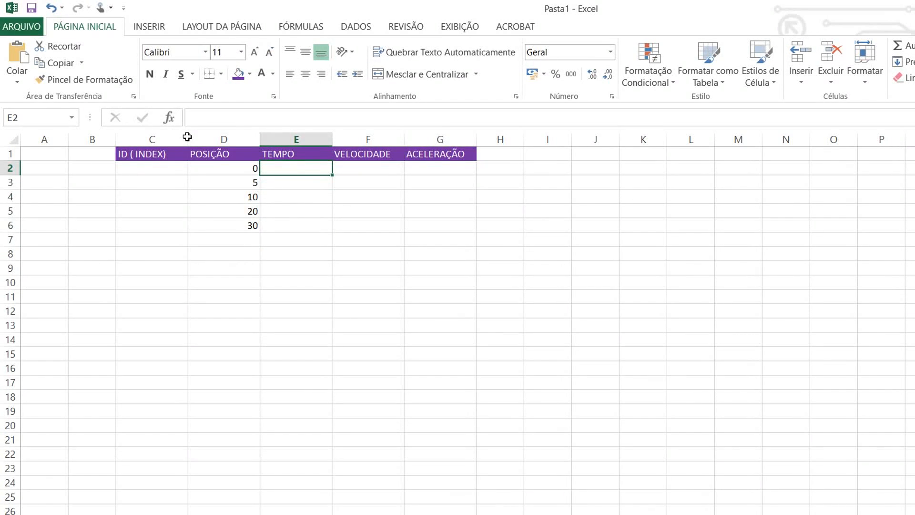
pyautogui.press('Left')
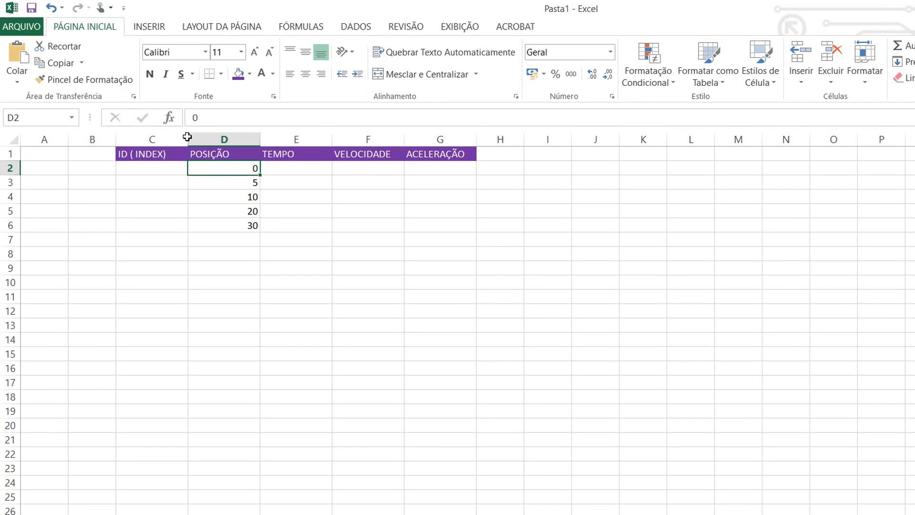
pyautogui.press('Right')
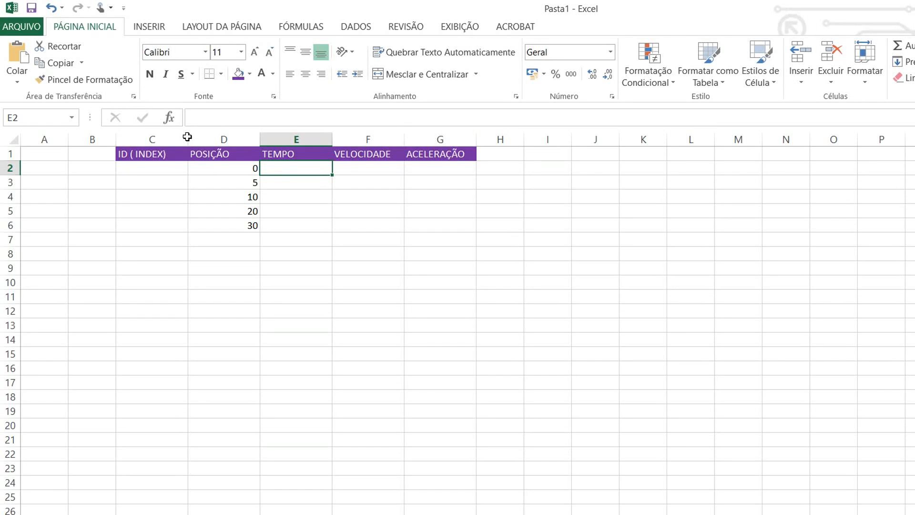
pyautogui.write('VA')
pyautogui.press('BackSpace')
pyautogui.press('BackSpace')
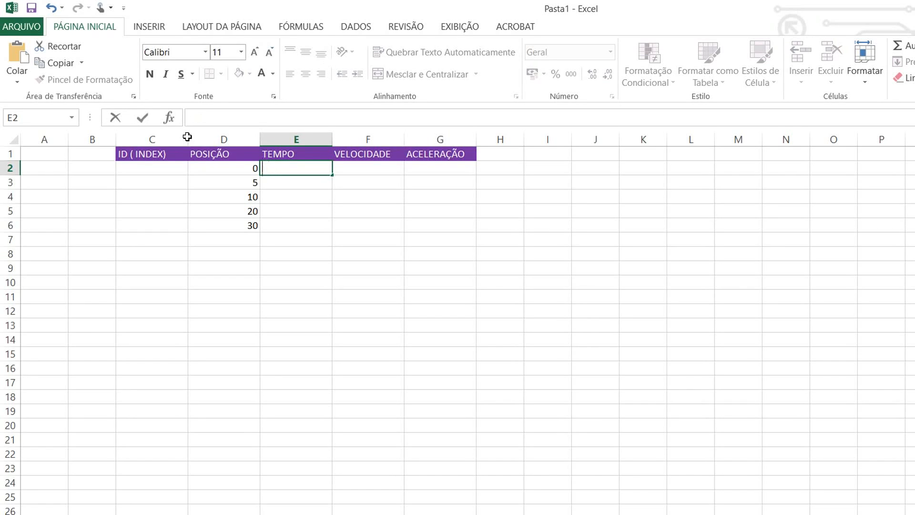
pyautogui.write('vazio')
pyautogui.press('Return')
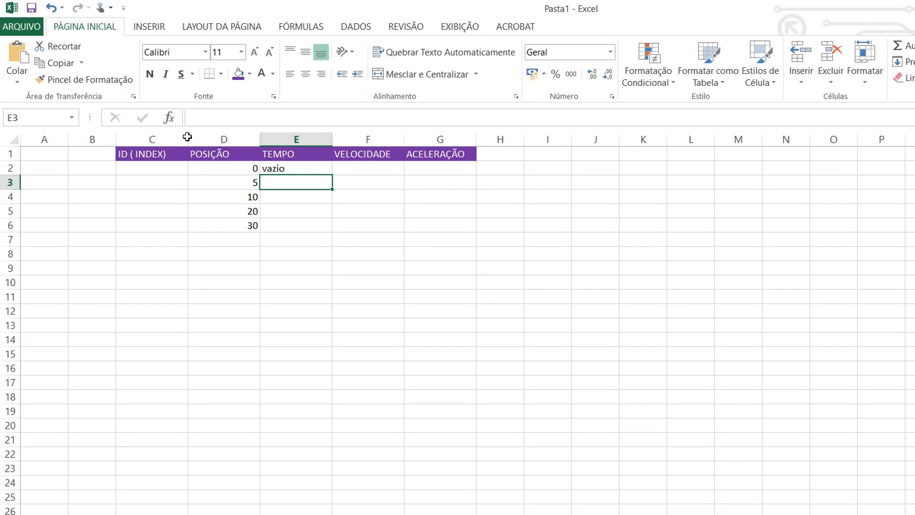
pyautogui.press('Left')
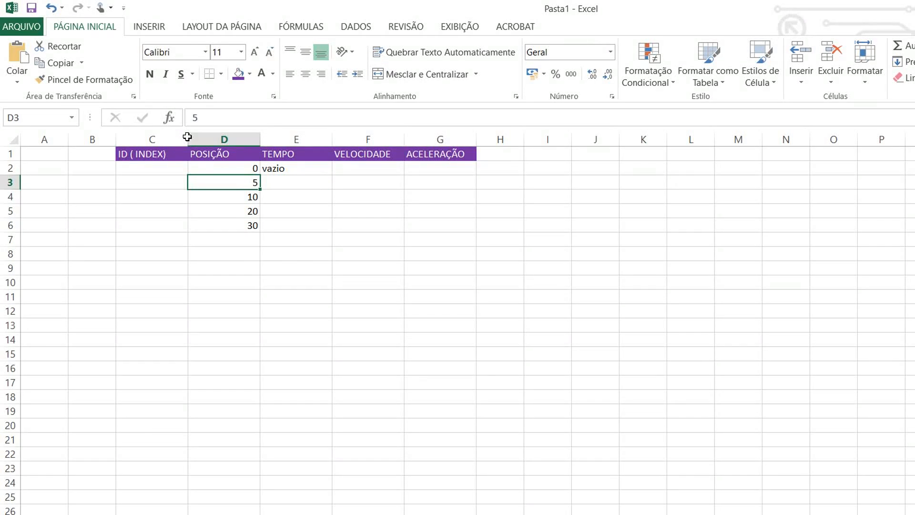
pyautogui.press('Right')
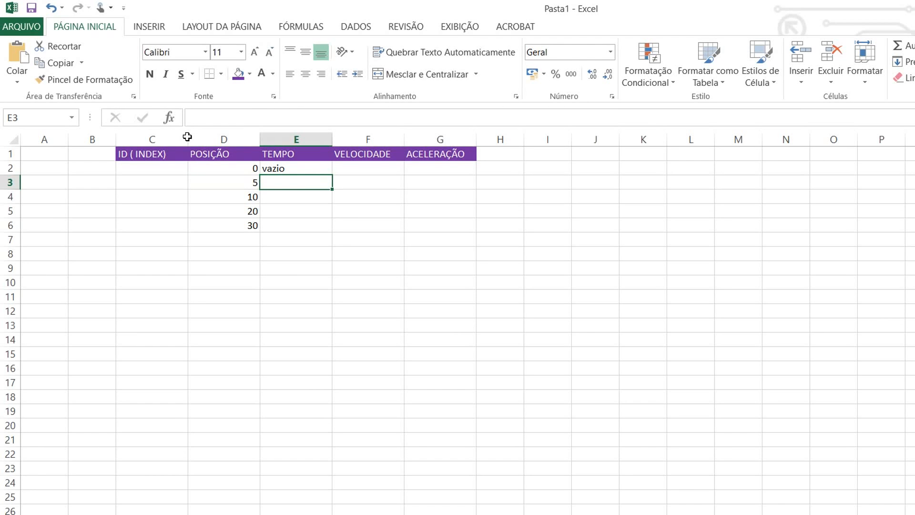
# Enter the values 0, 2, 4 and 6 under TEMPO in cells E3 to E6.
pyautogui.write('0')
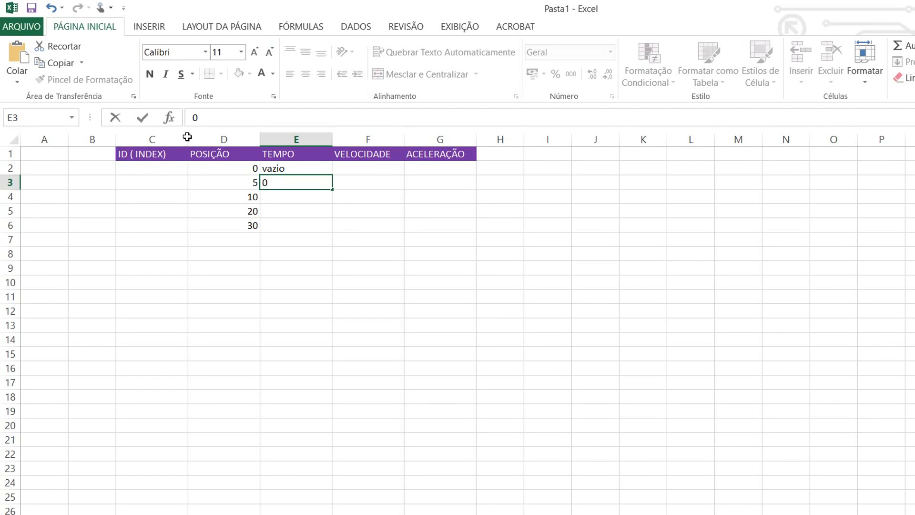
pyautogui.press('Return')
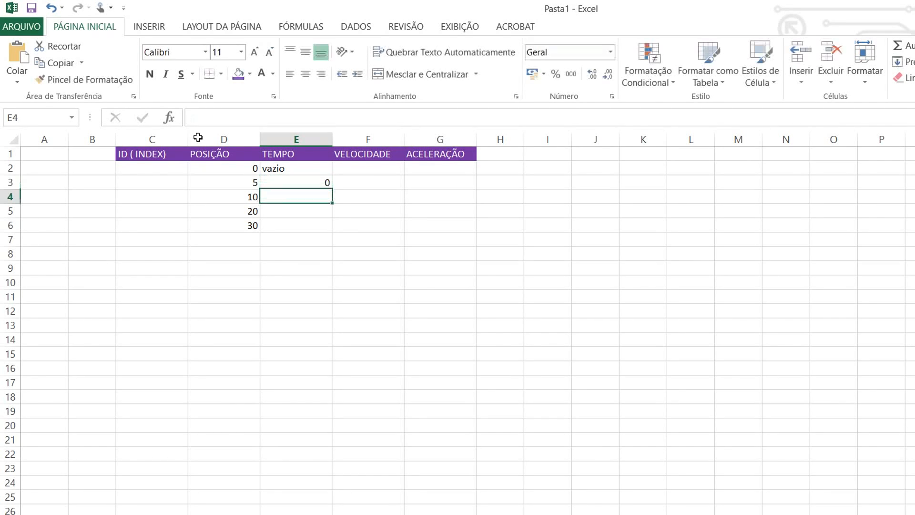
pyautogui.write('2')
pyautogui.press('Return')
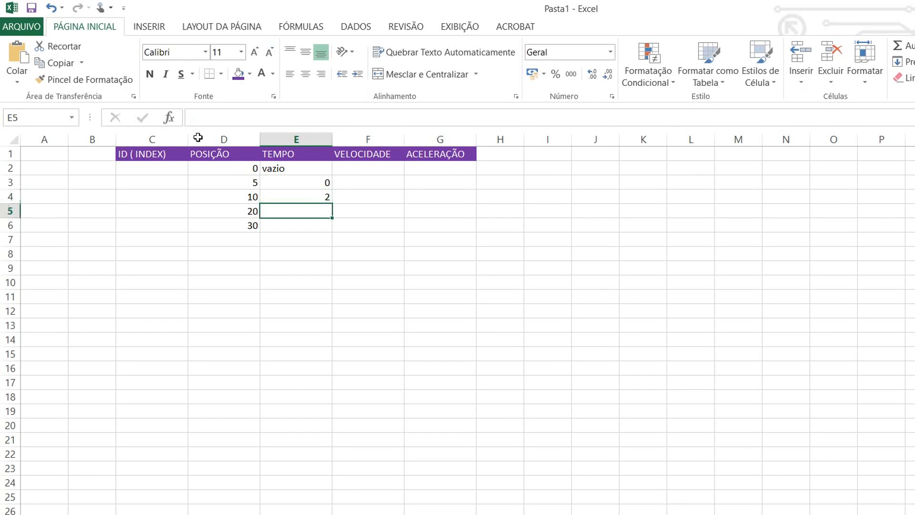
pyautogui.write('4')
pyautogui.press('Return')
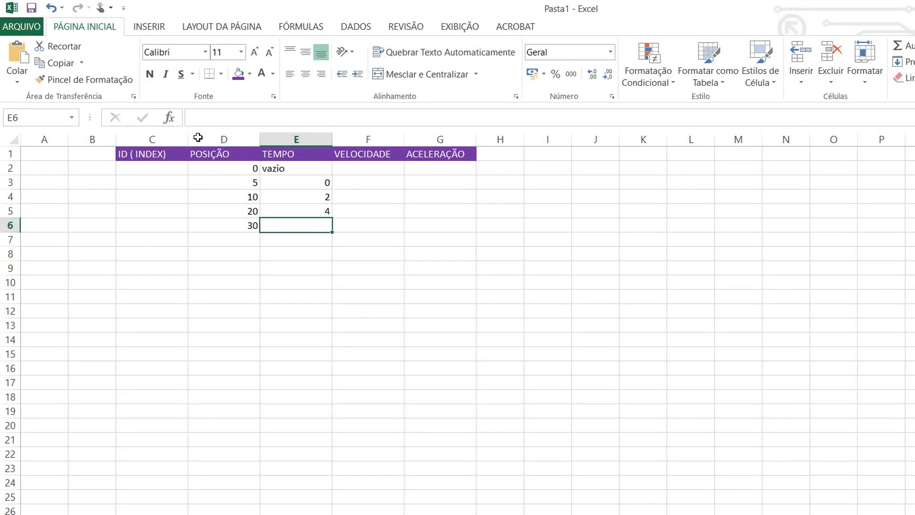
pyautogui.write('6')
pyautogui.press('Return')
pyautogui.press('Up')
pyautogui.press('Right')
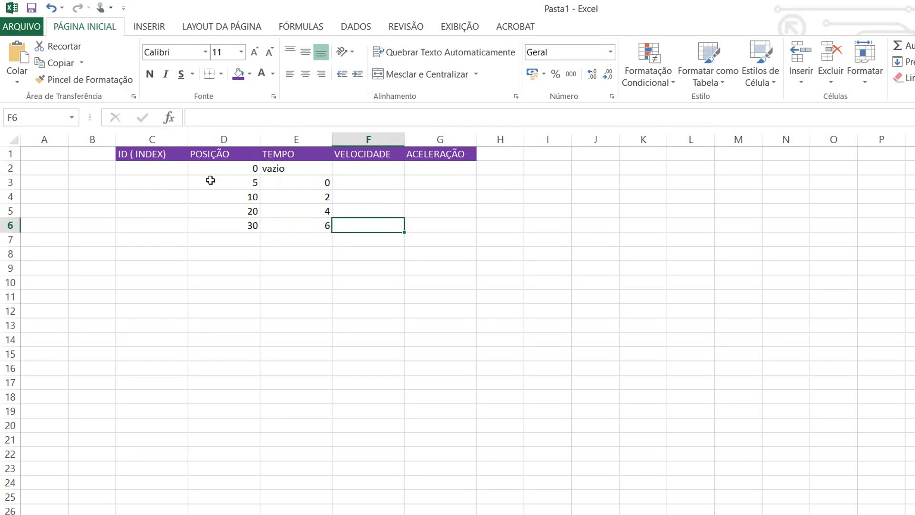
# Examine the paired POSIÇÃO and TEMPO values in cells D3:E6.
pyautogui.press('Left')
pyautogui.press('Up')
pyautogui.press('Up')
pyautogui.press('Up')
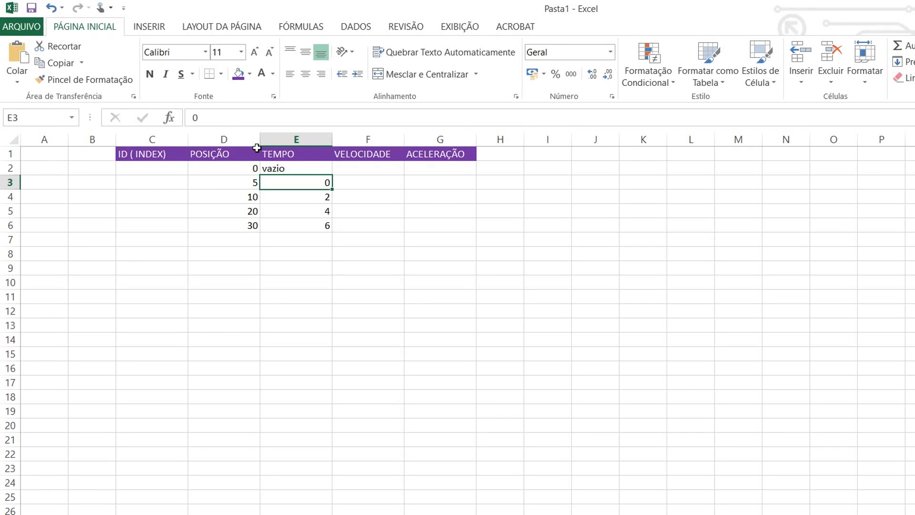
pyautogui.press('Down')
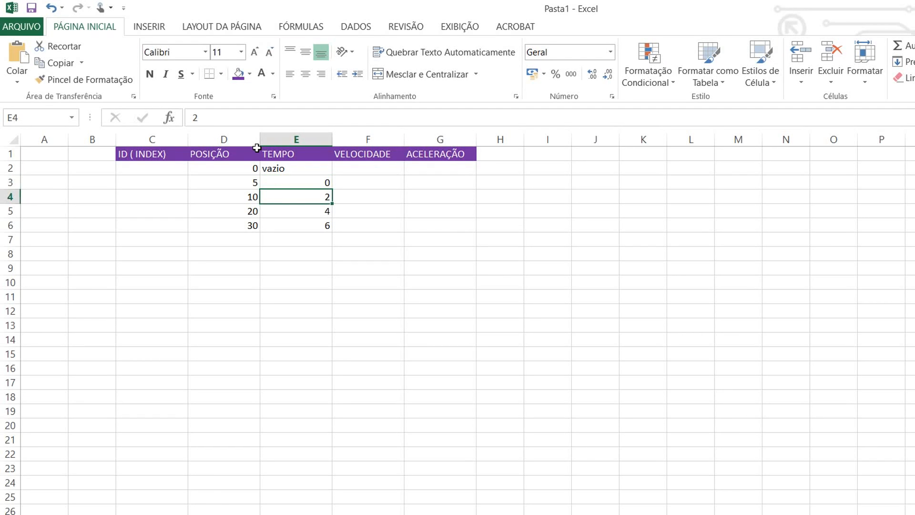
pyautogui.click(595, 396)
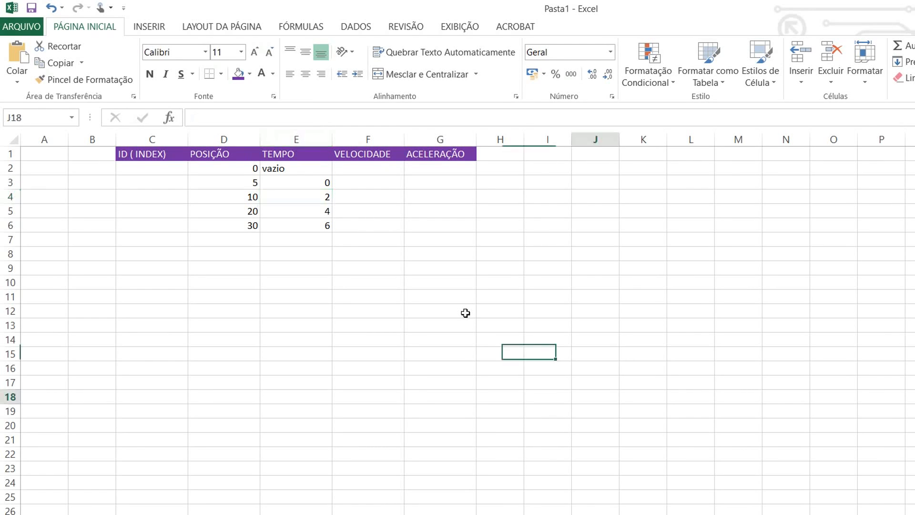
pyautogui.click(440, 268)
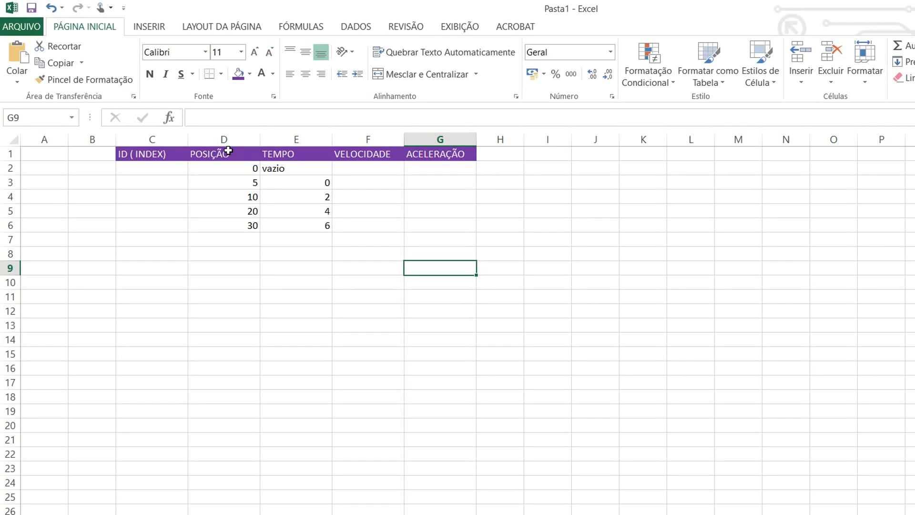
pyautogui.press('Up')
pyautogui.press('Up')
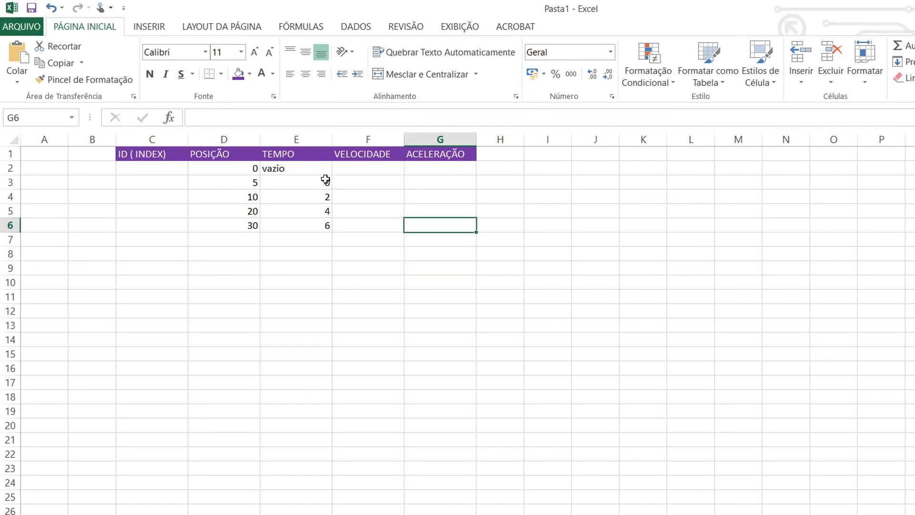
pyautogui.press('Left')
pyautogui.press('Up')
pyautogui.press('Up')
pyautogui.press('Up')
pyautogui.press('Left')
pyautogui.press('Left')
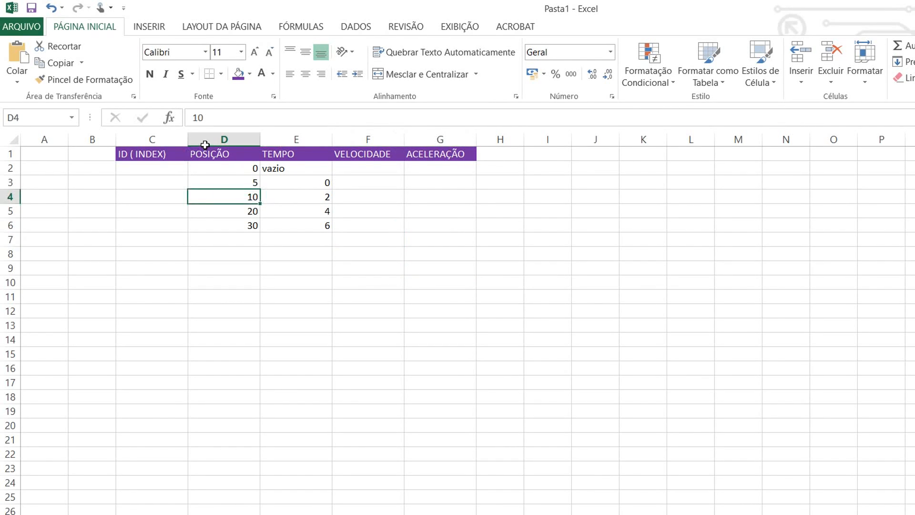
pyautogui.press('Up')
pyautogui.press('Right')
pyautogui.press('Right')
pyautogui.press('Left')
pyautogui.press('Left')
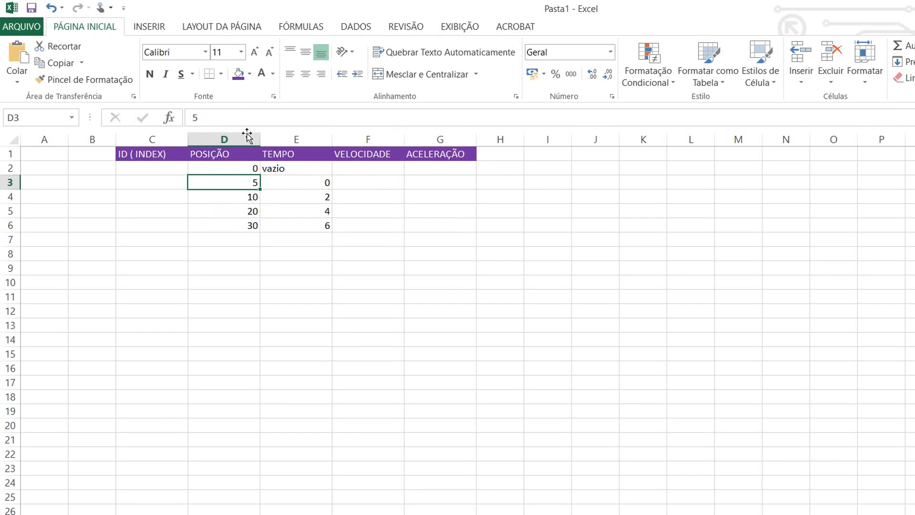
pyautogui.hotkey('shift', 'Right')
pyautogui.hotkey('shift', 'Down')
pyautogui.hotkey('shift', 'Down')
pyautogui.hotkey('shift', 'Down')
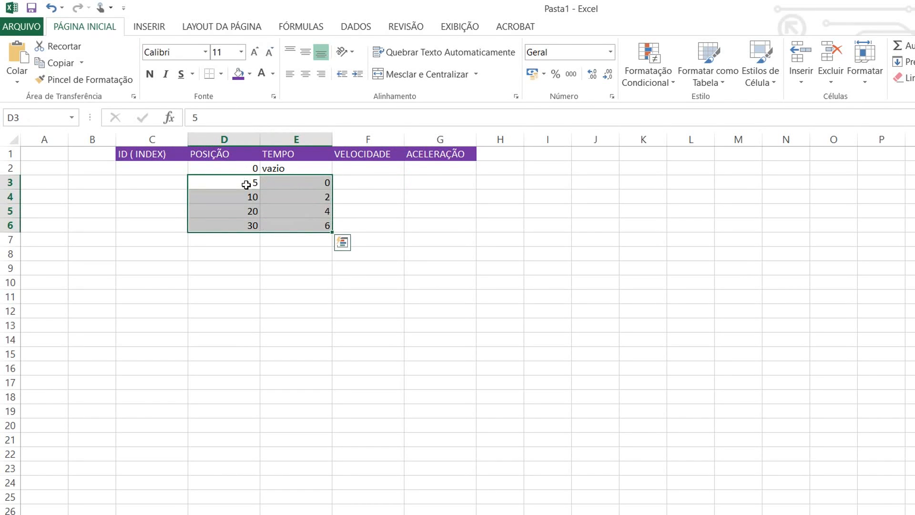
pyautogui.click(415, 198)
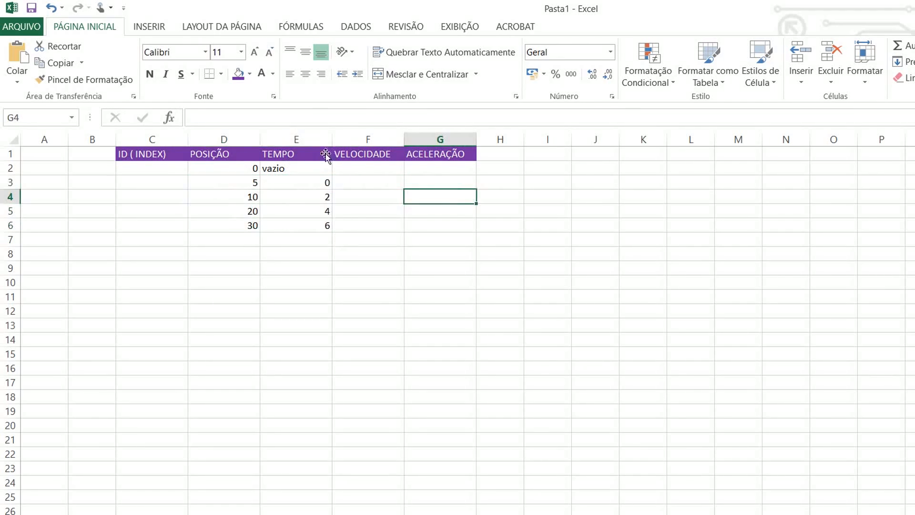
# Enter 0 as the VELOCIDADE in cell F3, beside time 0.
pyautogui.press('Left')
pyautogui.press('Up')
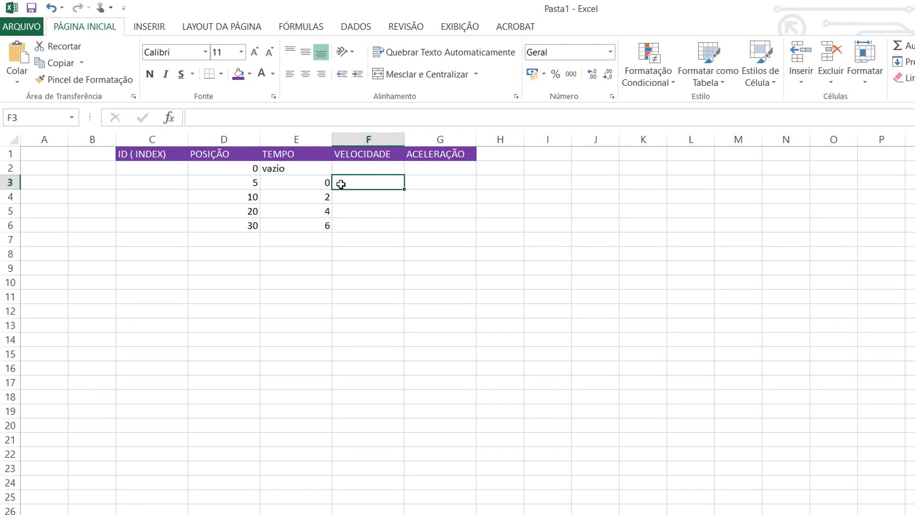
pyautogui.press('Down')
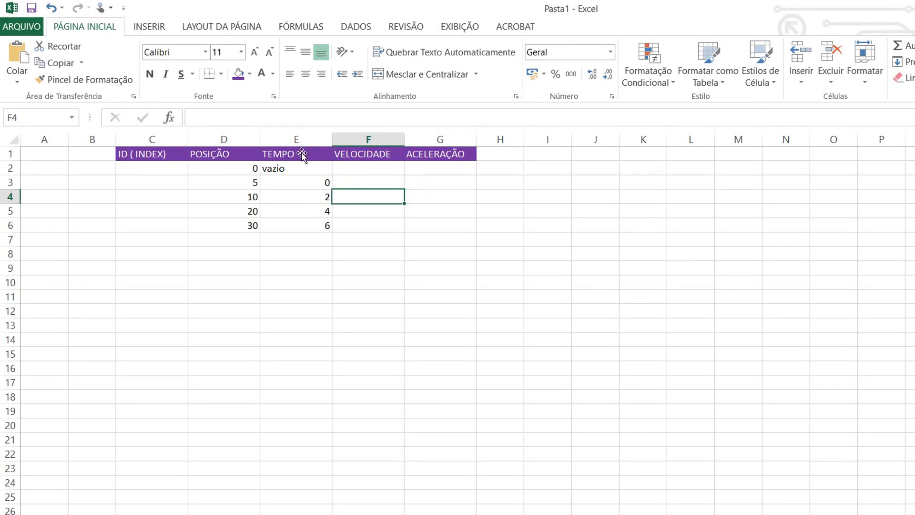
pyautogui.press('Up')
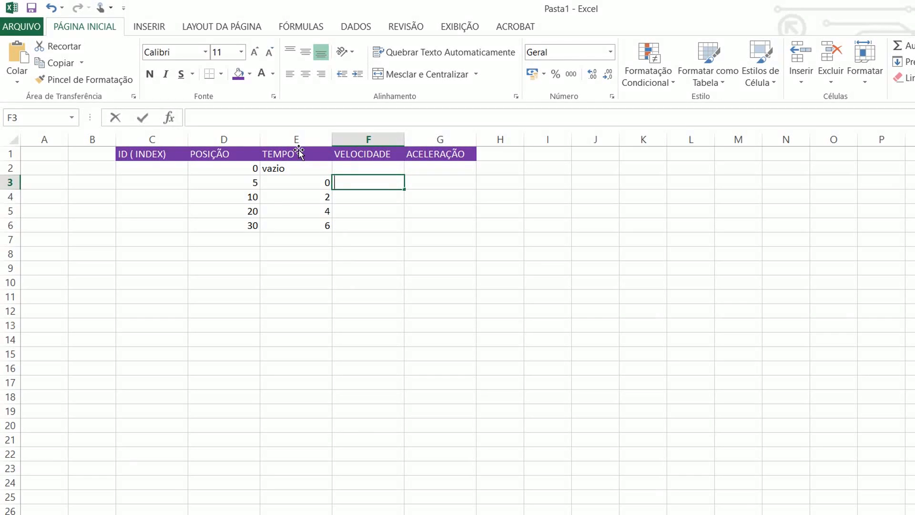
pyautogui.write('0')
pyautogui.click(547, 296)
# Start inserting a picture and browse OneDrive to Profissional, Educacional_Profissional and the 2018_Escola_Terra_Matter folder.
pyautogui.click(149, 26)
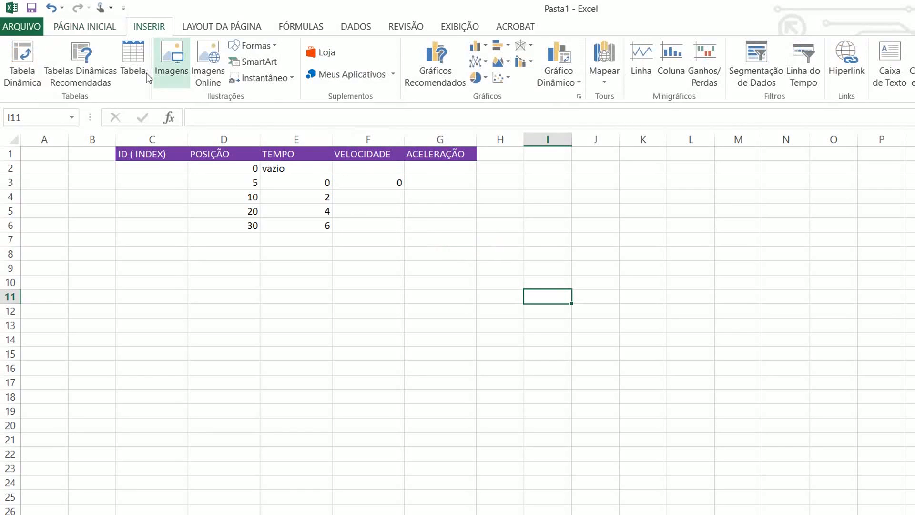
pyautogui.click(172, 60)
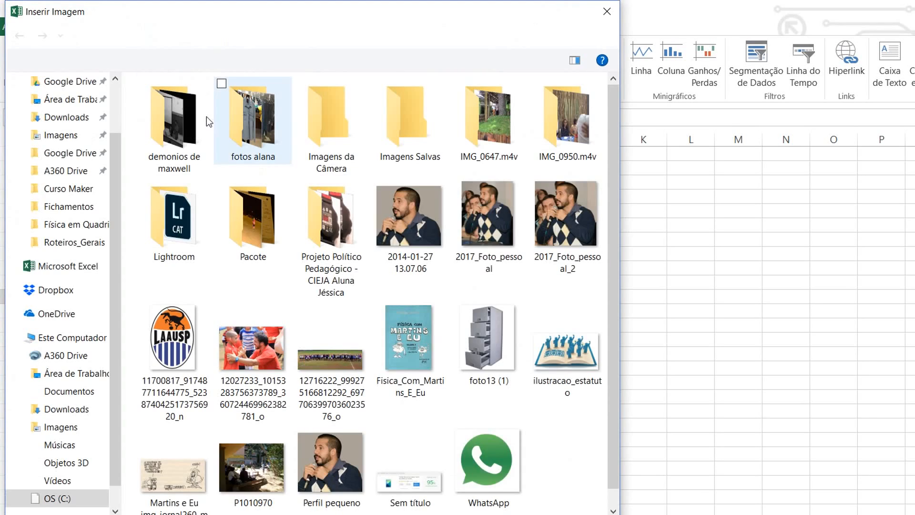
pyautogui.click(53, 314)
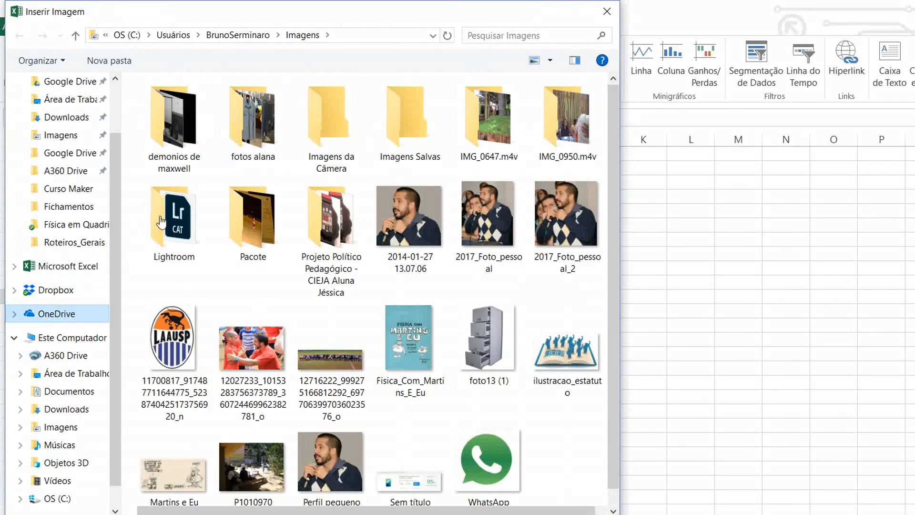
pyautogui.doubleClick(187, 217)
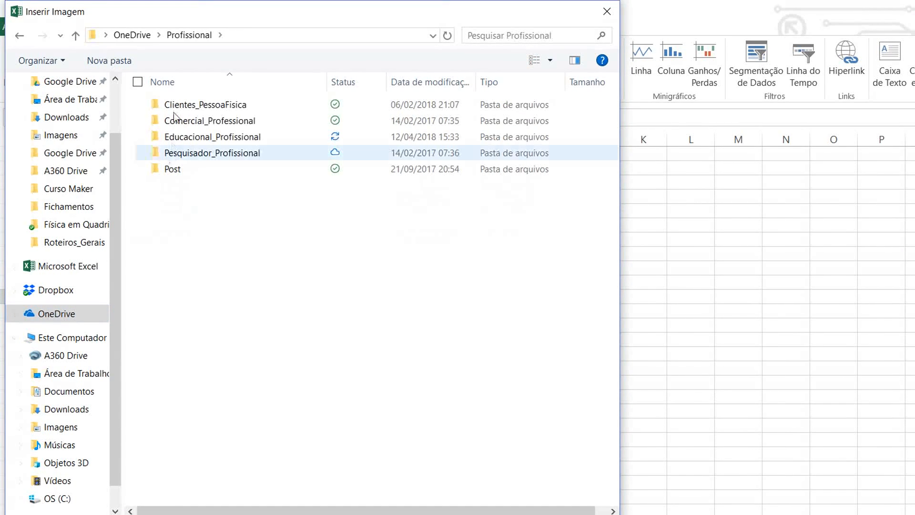
pyautogui.doubleClick(177, 137)
pyautogui.doubleClick(180, 169)
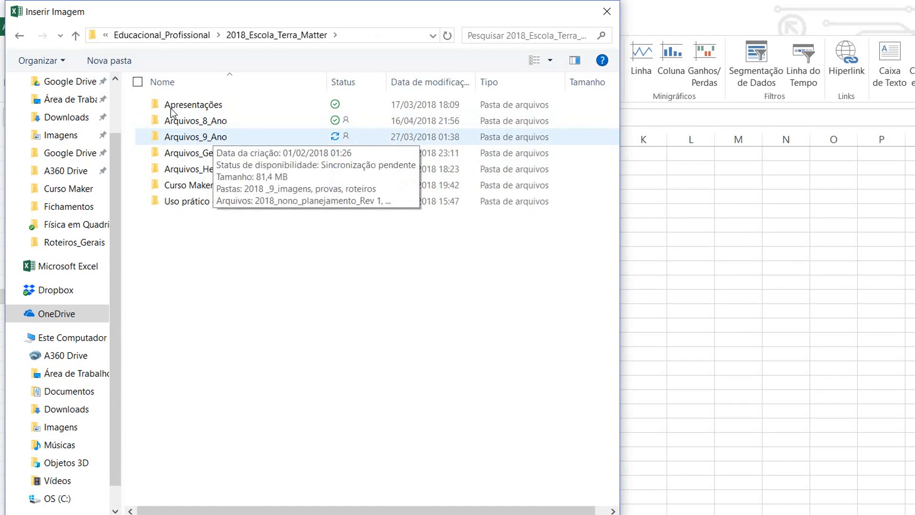
# Insert the picture questão do corredor from the Arquivos_9_Ano, provas, Prova_Extra_9ºAno_1_Tri folder.
pyautogui.click(191, 136)
pyautogui.doubleClick(191, 136)
pyautogui.doubleClick(184, 121)
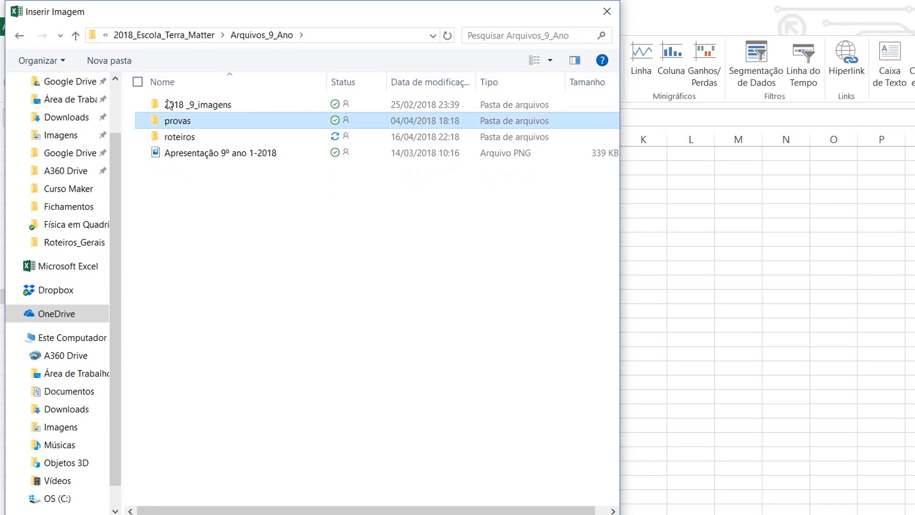
pyautogui.click(202, 101)
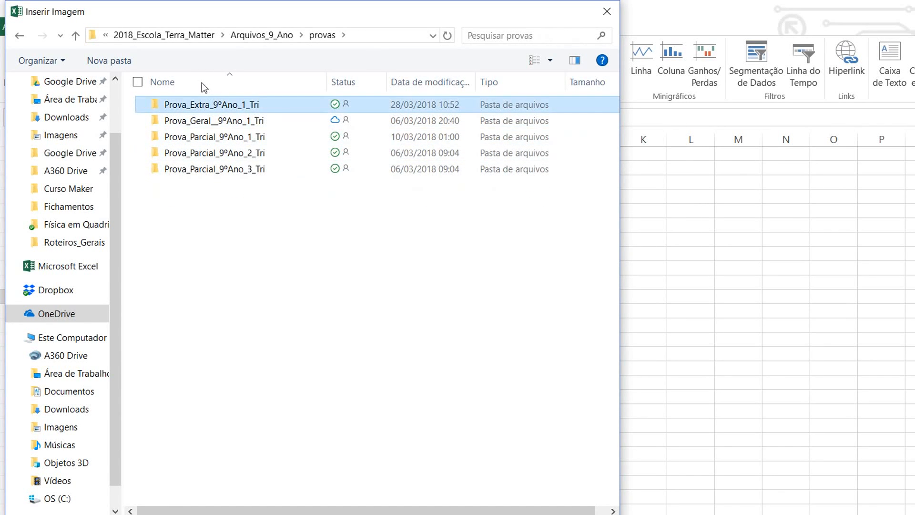
pyautogui.doubleClick(282, 111)
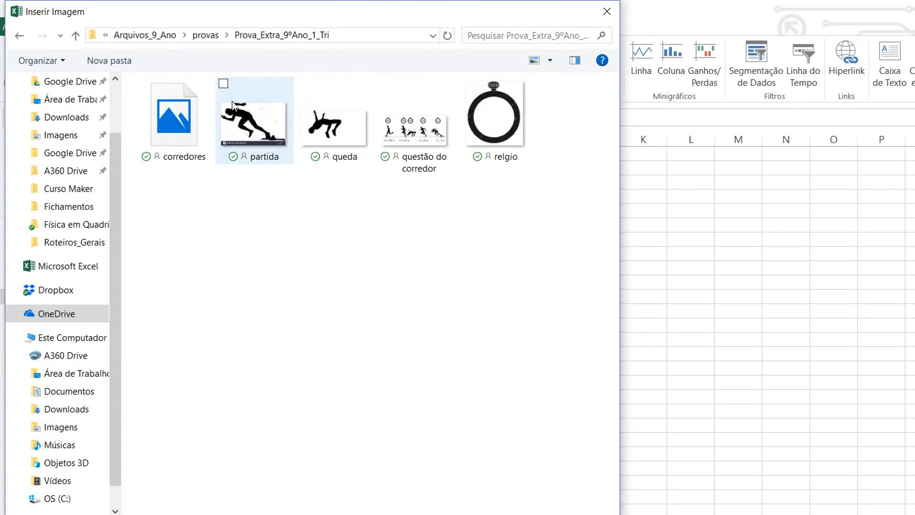
pyautogui.doubleClick(347, 113)
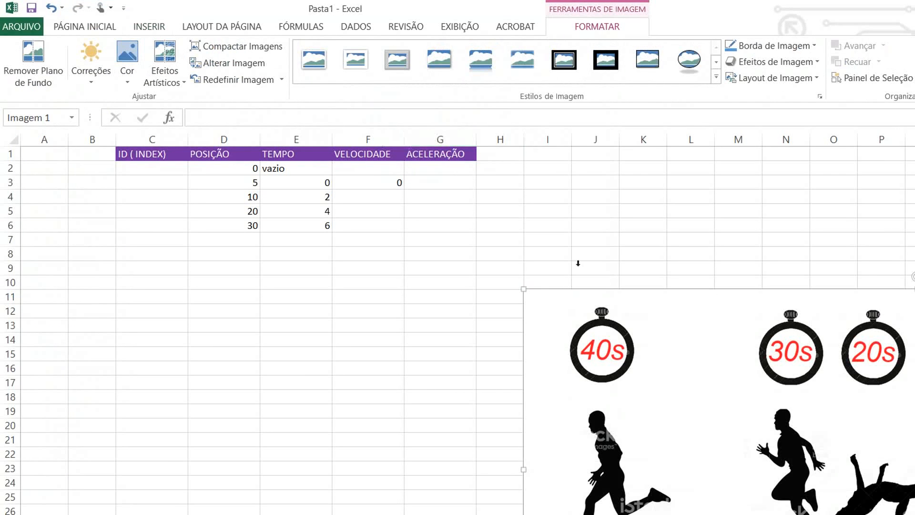
# Shrink the runner picture beside the table and crop it to the two rightmost runners, without the stopwatches and distance labels.
pyautogui.moveTo(703, 351); pyautogui.dragTo(633, 320)
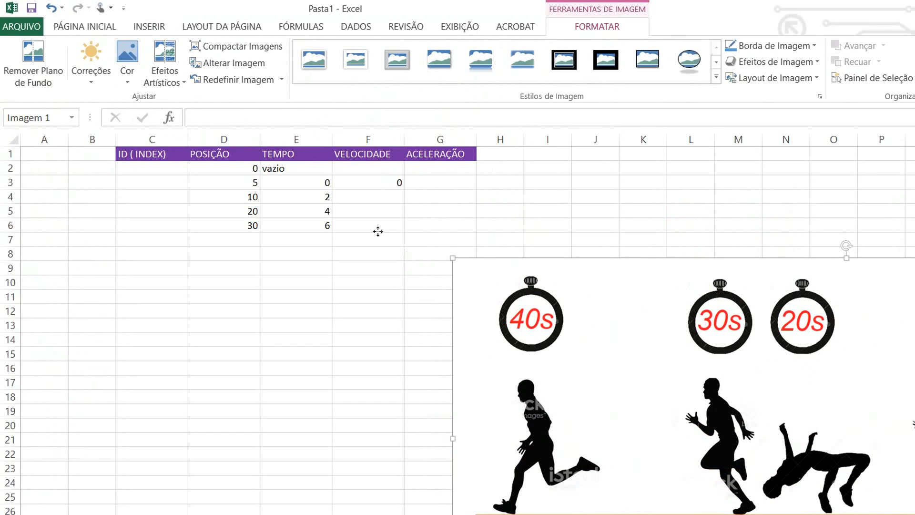
pyautogui.moveTo(363, 208); pyautogui.dragTo(516, 173)
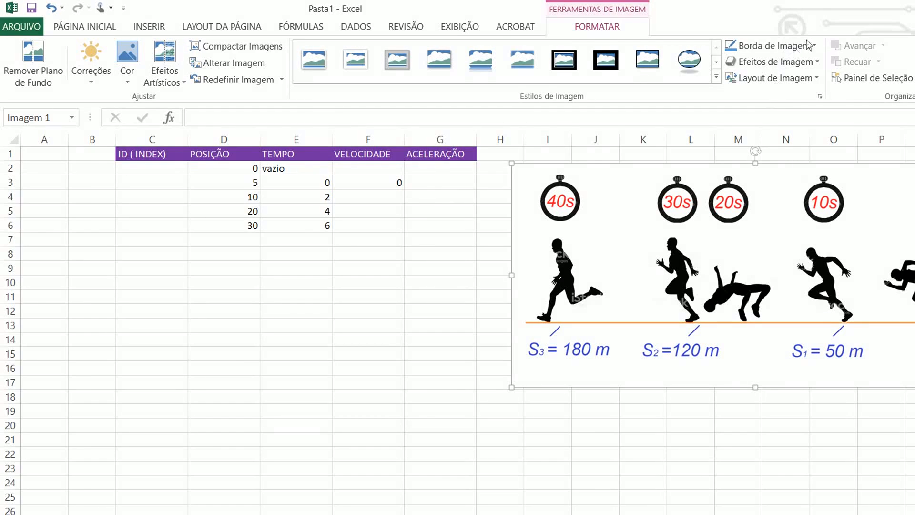
pyautogui.click(604, 301)
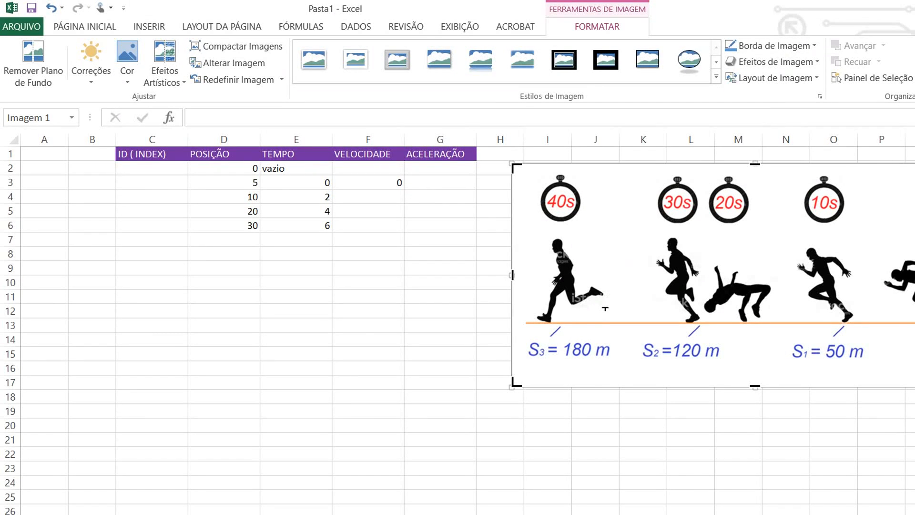
pyautogui.moveTo(605, 309); pyautogui.dragTo(603, 267)
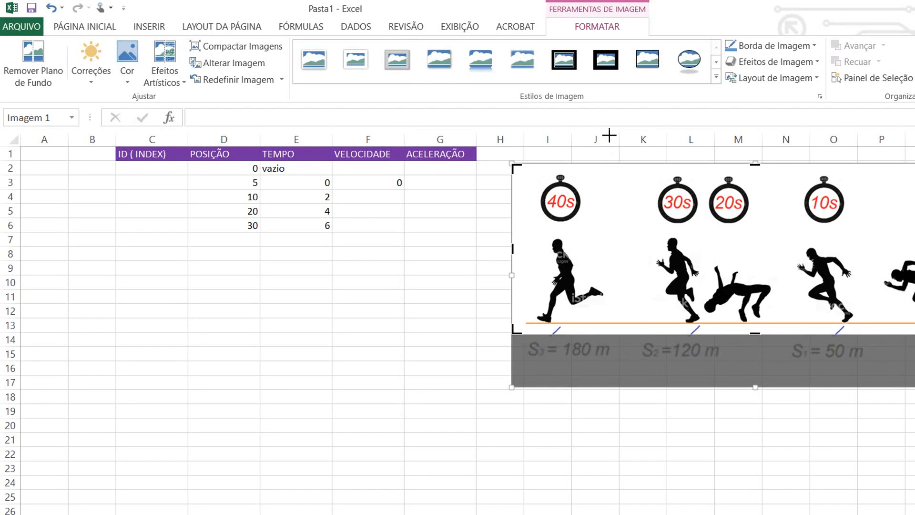
pyautogui.moveTo(605, 135); pyautogui.dragTo(604, 184)
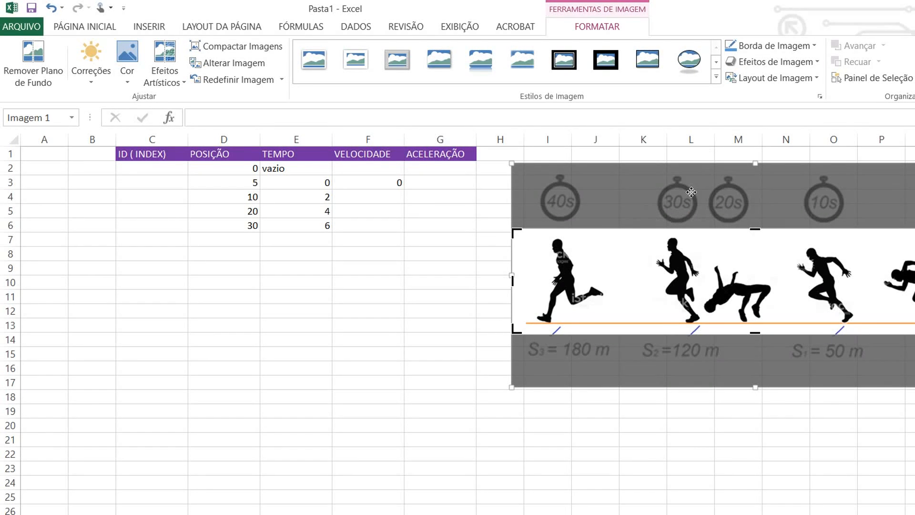
pyautogui.moveTo(410, 225); pyautogui.dragTo(615, 210)
pyautogui.click(722, 376)
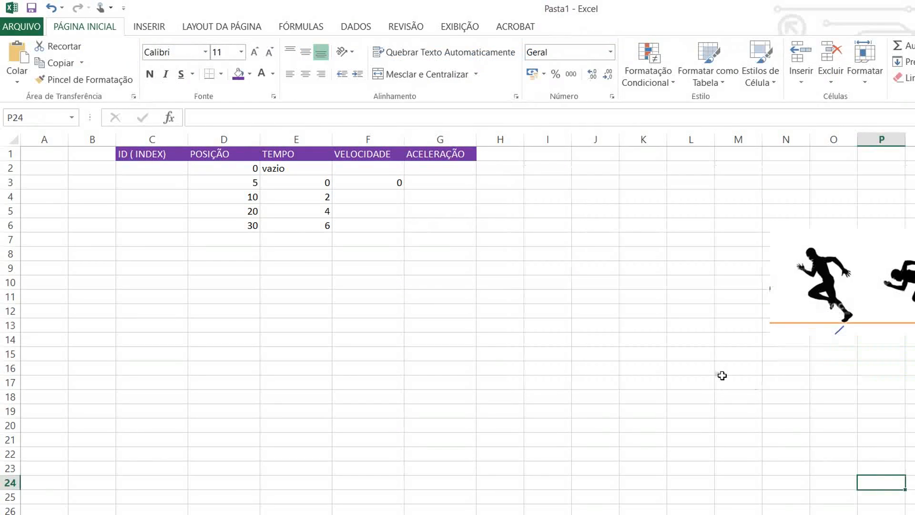
# Move the cropped picture beside the table over columns I to M and apply the double black frame picture style.
pyautogui.moveTo(719, 244); pyautogui.dragTo(529, 186)
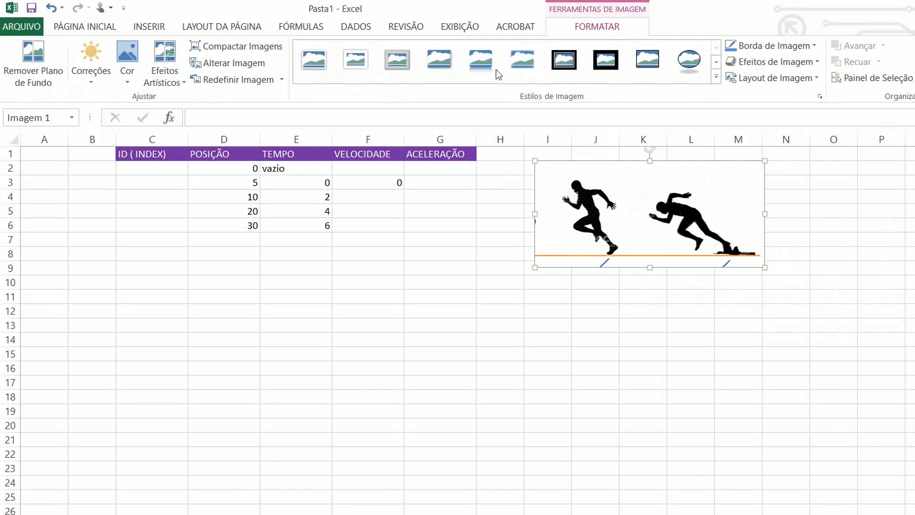
pyautogui.click(564, 59)
pyautogui.click(833, 282)
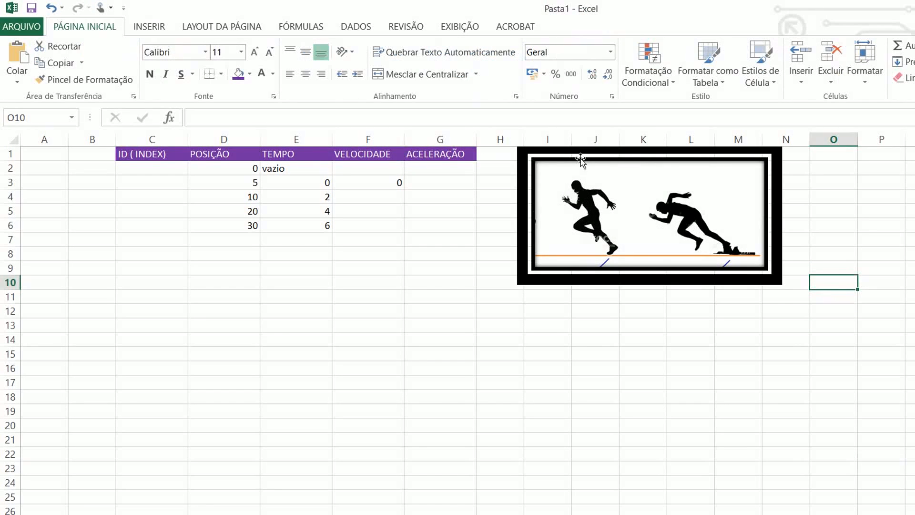
# Re-crop the runner picture to include the 10s and 0s stopwatches above the ground line and apply the single thick black frame style.
pyautogui.moveTo(606, 181); pyautogui.dragTo(652, 189)
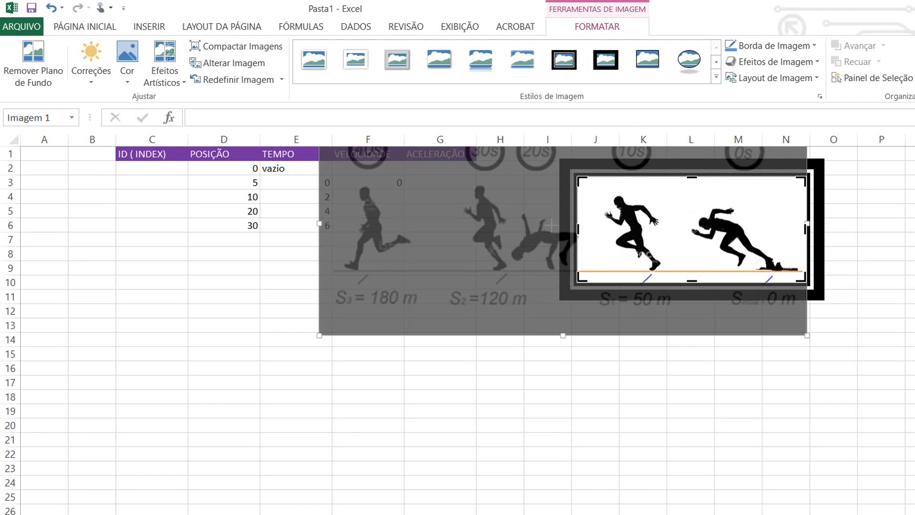
pyautogui.moveTo(691, 281); pyautogui.dragTo(692, 293)
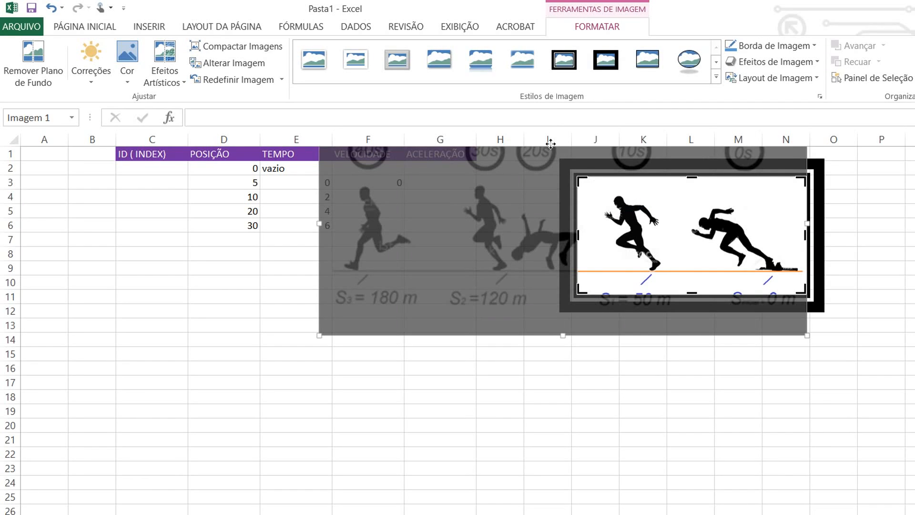
pyautogui.moveTo(552, 141); pyautogui.dragTo(556, 111)
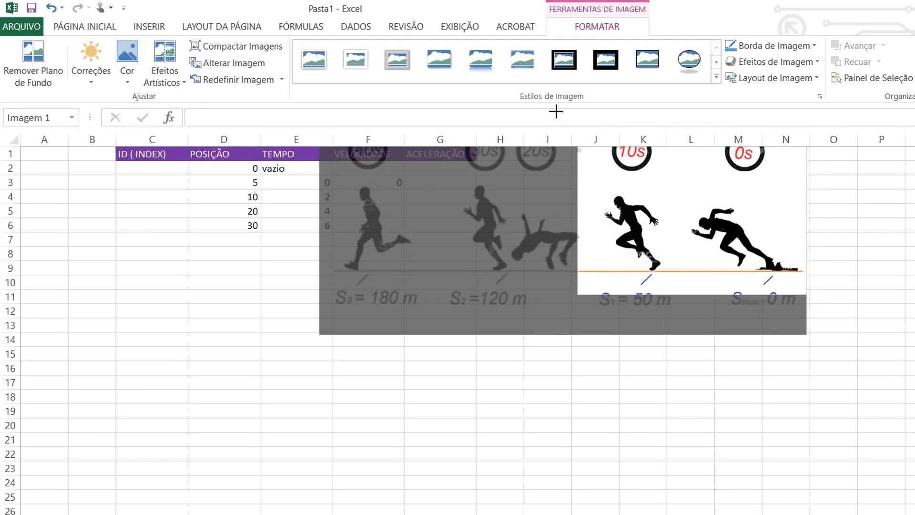
pyautogui.moveTo(555, 233); pyautogui.dragTo(589, 242)
pyautogui.click(704, 214)
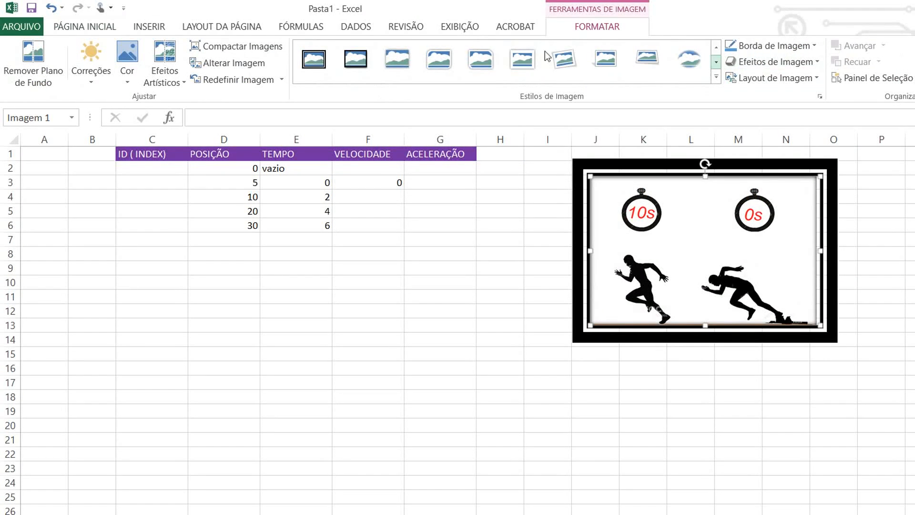
pyautogui.click(716, 61)
pyautogui.click(355, 59)
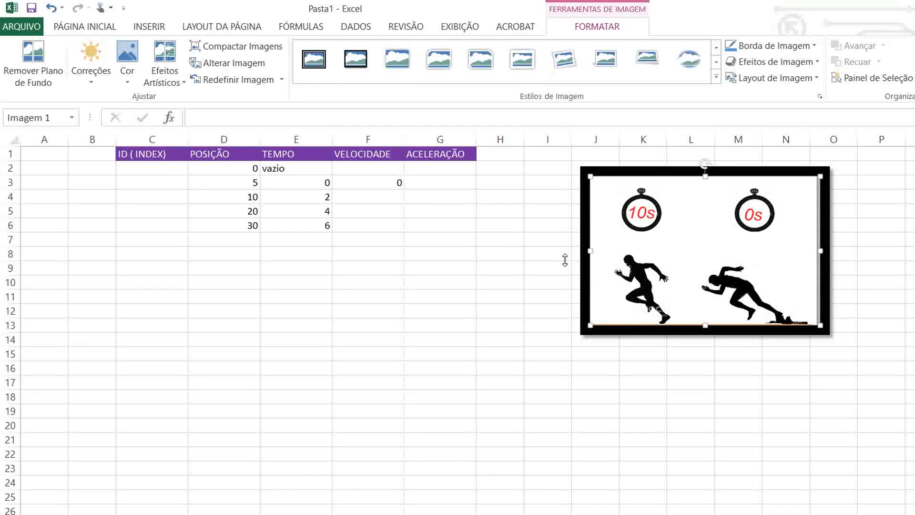
pyautogui.moveTo(705, 325); pyautogui.dragTo(705, 357)
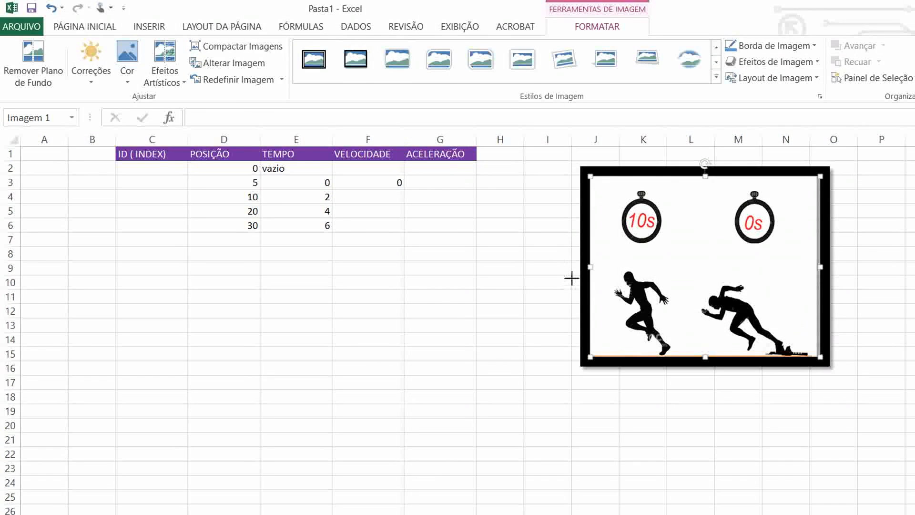
pyautogui.click(51, 9)
pyautogui.press('Escape')
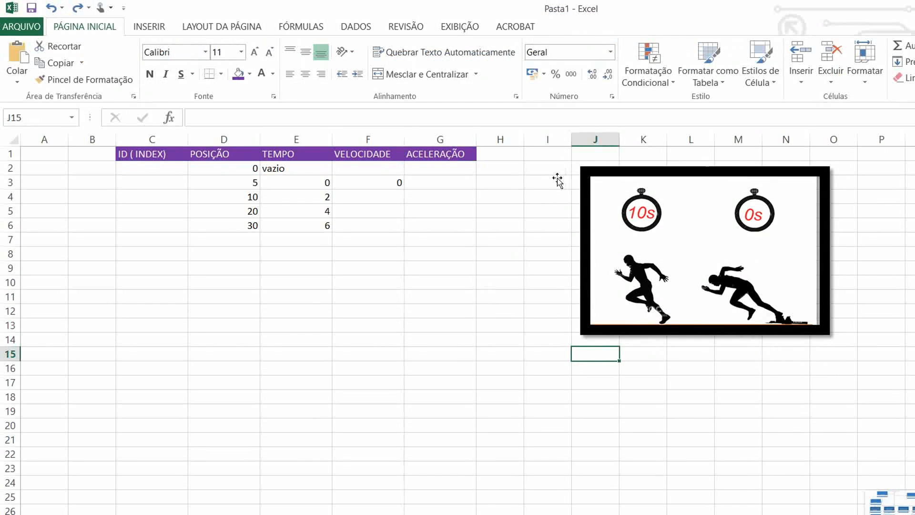
# Move the framed runner picture away from the table so it starts at column N, and deselect it.
pyautogui.moveTo(556, 180); pyautogui.dragTo(723, 194)
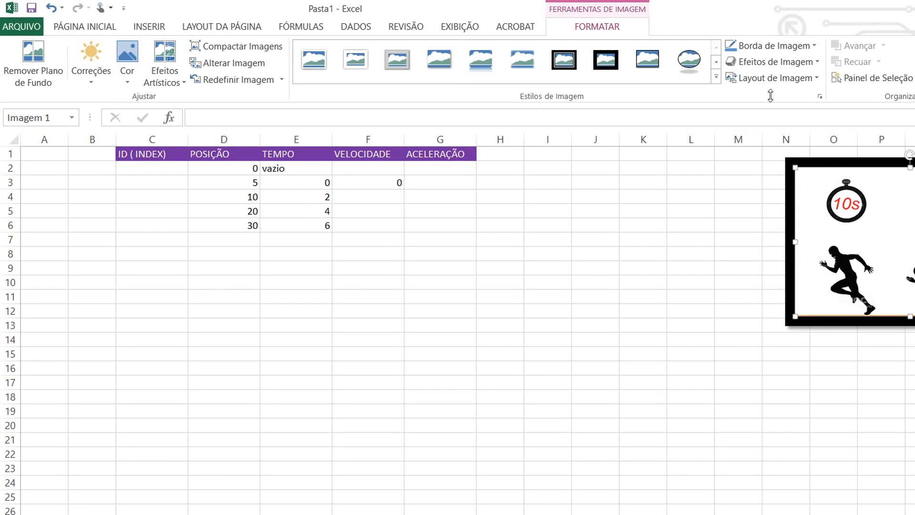
pyautogui.press('Escape')
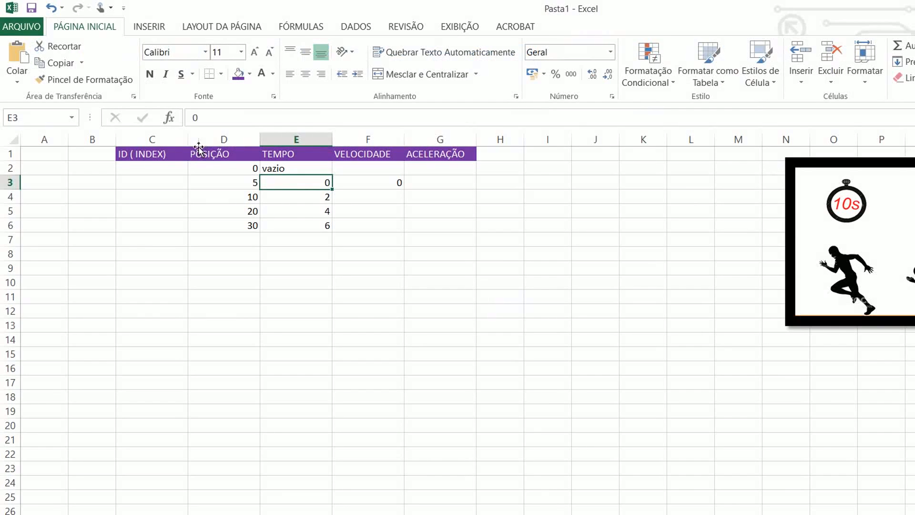
# Examine the position, time and velocity entries in rows 3 to 6 of the table.
pyautogui.press('Left')
pyautogui.press('Right')
pyautogui.press('Left')
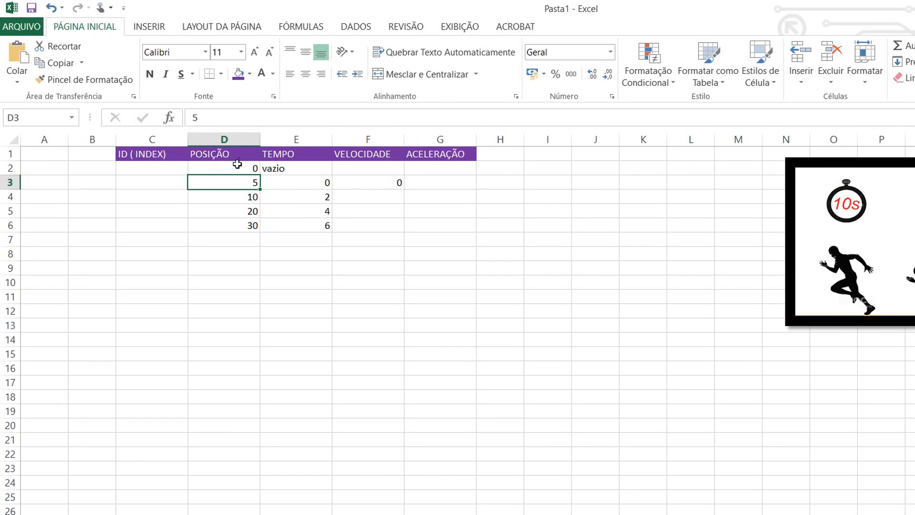
pyautogui.press('Right')
pyautogui.press('Down')
pyautogui.press('Down')
pyautogui.press('Down')
pyautogui.press('Down')
pyautogui.press('Up')
pyautogui.press('Up')
pyautogui.press('Up')
pyautogui.press('Up')
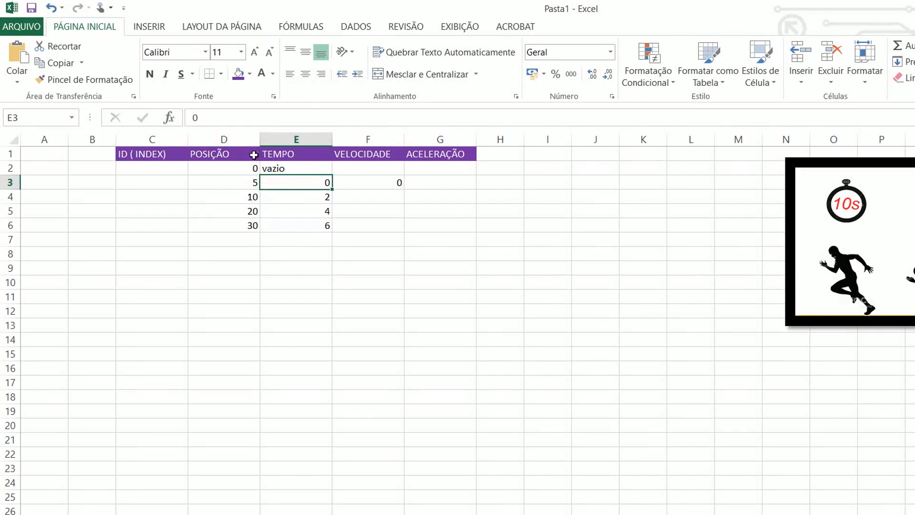
pyautogui.press('Down')
pyautogui.hotkey('shift', 'Down')
pyautogui.hotkey('shift', 'Down')
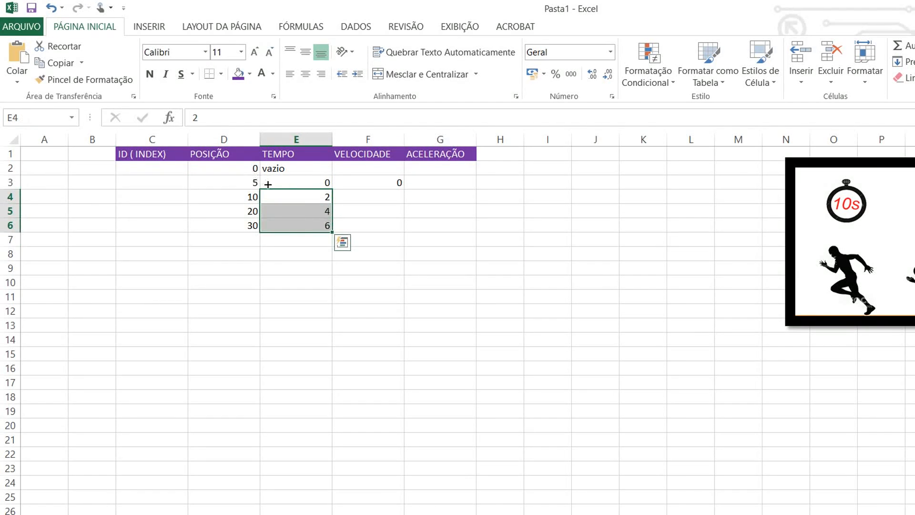
pyautogui.press('Up')
pyautogui.press('Right')
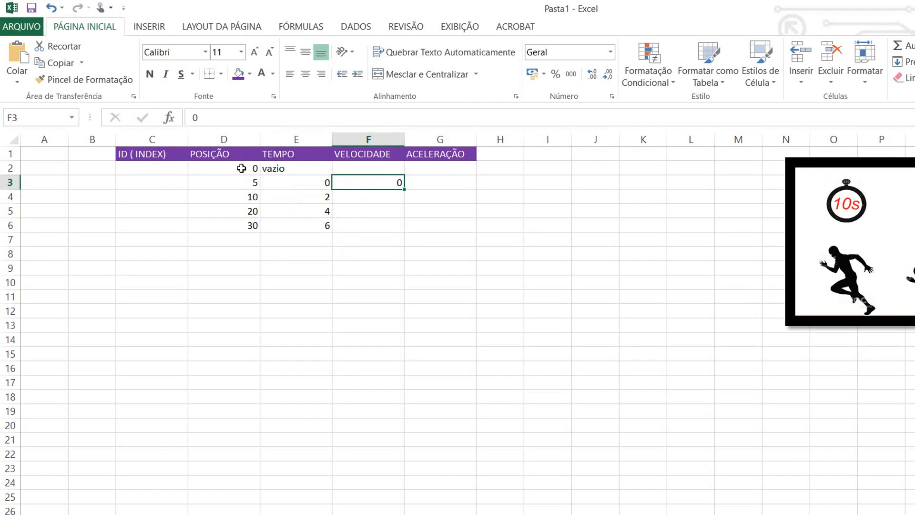
# Extend the time series with 8 and 10 and the position series with 40 and 50, down to row 8.
pyautogui.press('Left')
pyautogui.press('Down')
pyautogui.press('Down')
pyautogui.hotkey('shift', 'Down')
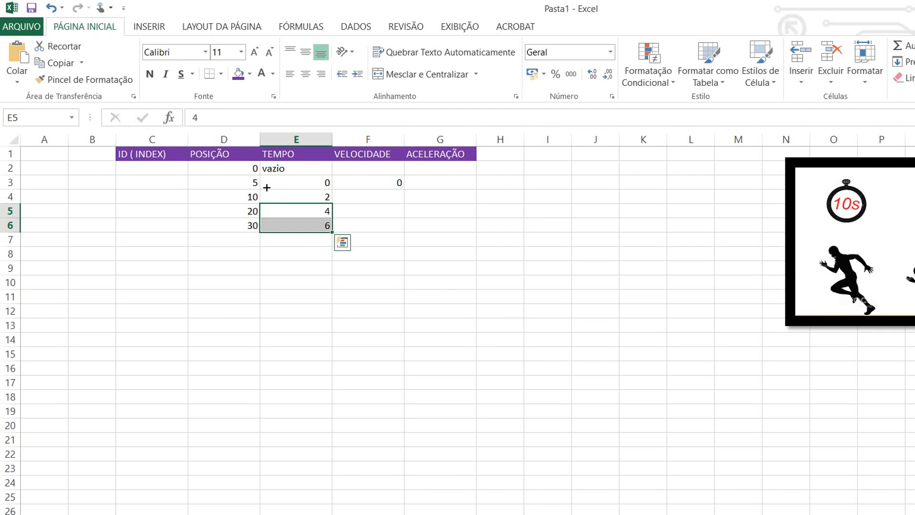
pyautogui.moveTo(266, 187)
pyautogui.mouseDown()
pyautogui.moveTo(263, 217)
pyautogui.moveTo(263, 205)
pyautogui.mouseUp()
pyautogui.click(691, 325)
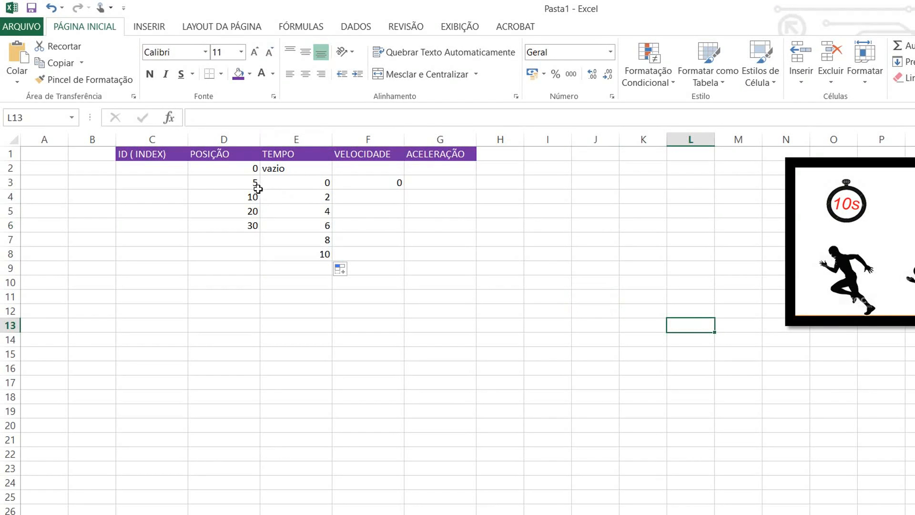
pyautogui.moveTo(223, 210)
pyautogui.mouseDown()
pyautogui.moveTo(223, 225)
pyautogui.moveTo(260, 248)
pyautogui.moveTo(261, 261)
pyautogui.mouseUp()
pyautogui.click(368, 268)
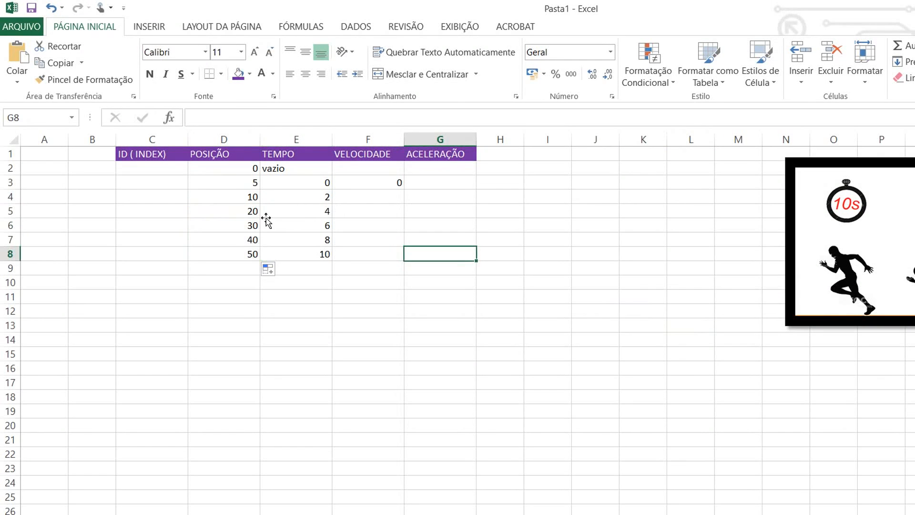
# Narrow the ID ( INDEX) column slightly and enter the index values 1 and 2 in C3 and C4.
pyautogui.moveTo(188, 139); pyautogui.dragTo(178, 139)
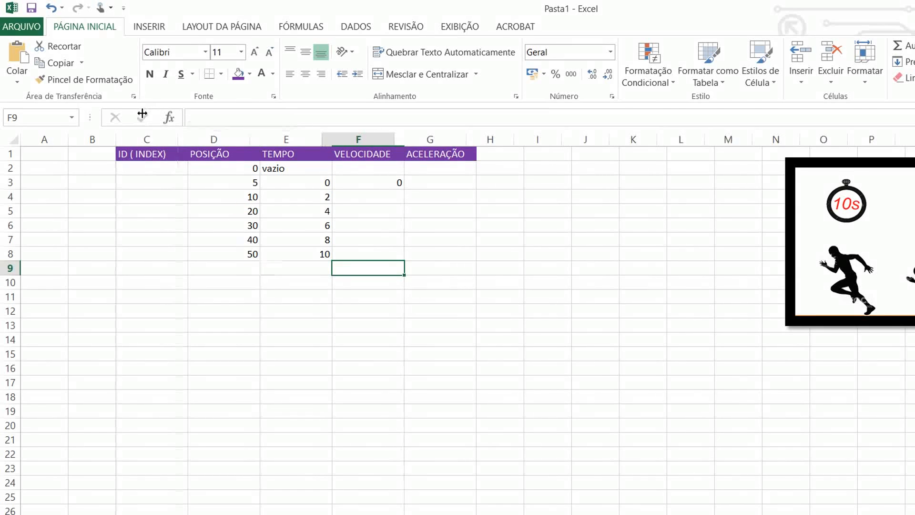
pyautogui.click(207, 240)
pyautogui.click(149, 165)
pyautogui.press('Down')
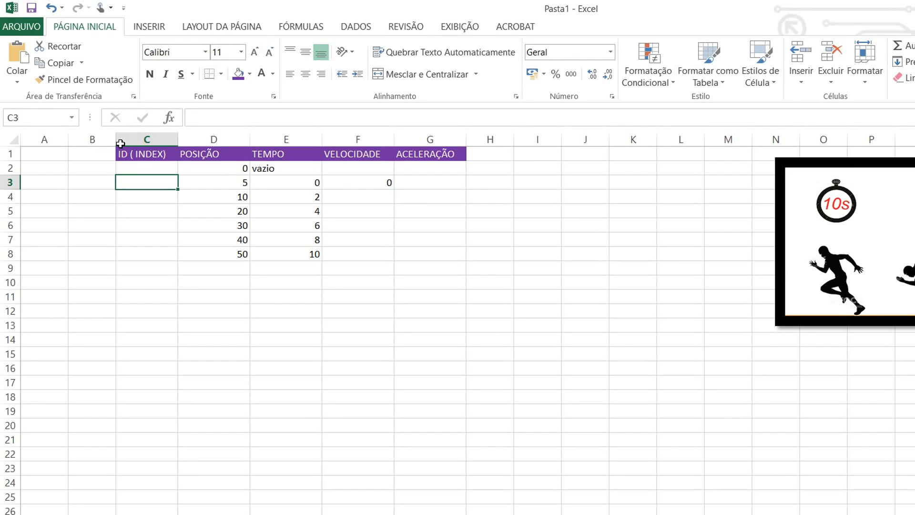
pyautogui.click(145, 278)
pyautogui.click(153, 180)
pyautogui.write('1')
pyautogui.click(214, 267)
pyautogui.click(147, 197)
pyautogui.write('2')
pyautogui.click(286, 267)
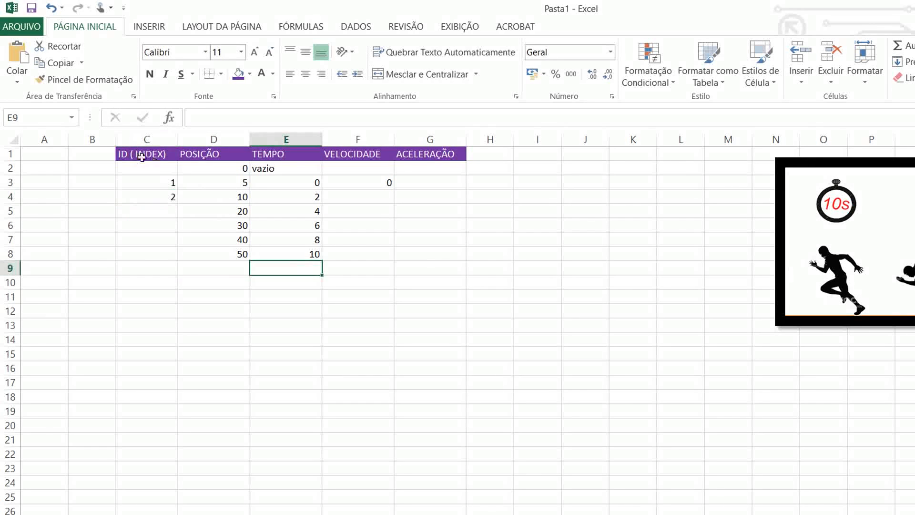
# Continue the index series from C3:C4 down to 6 in cell C8.
pyautogui.click(144, 196)
pyautogui.moveTo(143, 182); pyautogui.dragTo(149, 200)
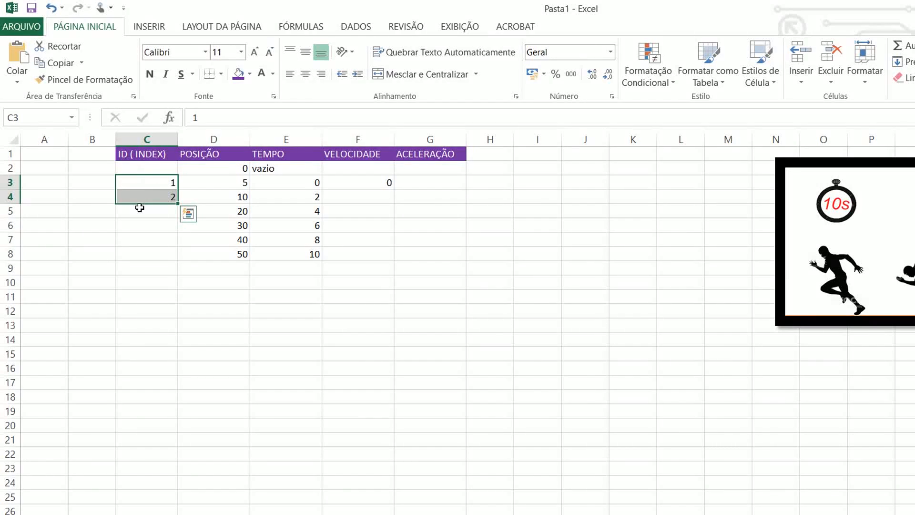
pyautogui.moveTo(177, 203); pyautogui.dragTo(175, 259)
pyautogui.click(357, 296)
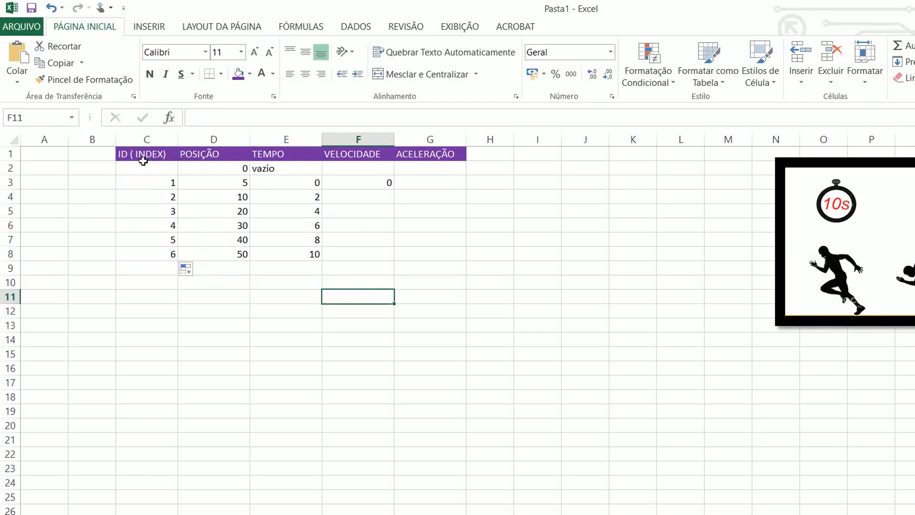
# Apply an outside border around the range C3:I8.
pyautogui.moveTo(143, 183); pyautogui.dragTo(341, 208)
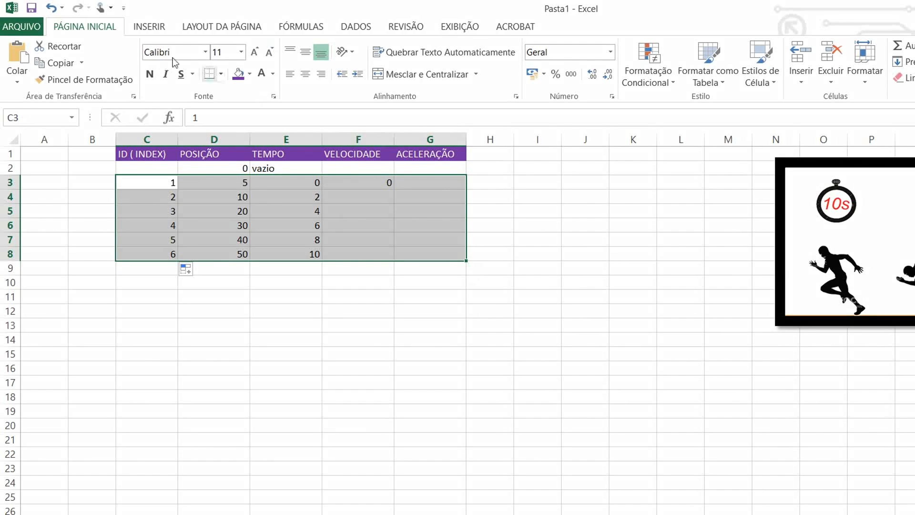
pyautogui.click(586, 281)
pyautogui.moveTo(157, 183); pyautogui.dragTo(535, 254)
pyautogui.moveTo(439, 208); pyautogui.dragTo(439, 204)
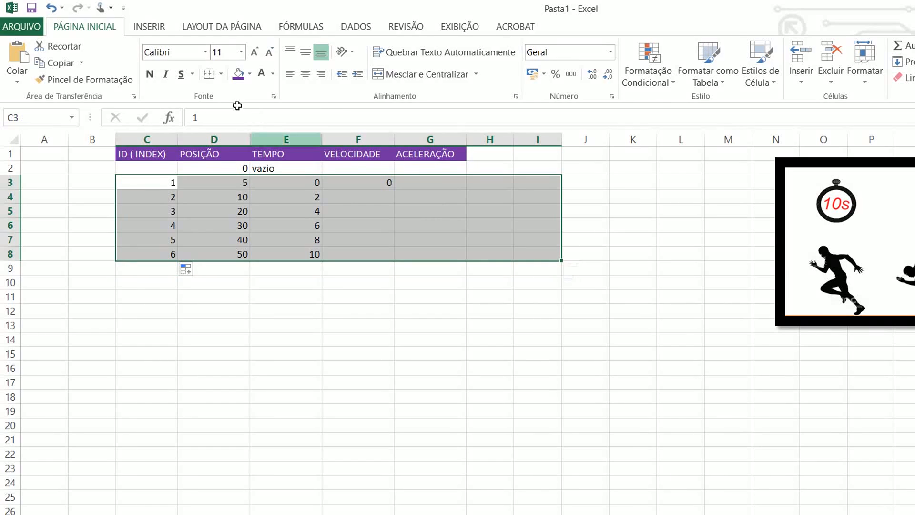
pyautogui.click(221, 73)
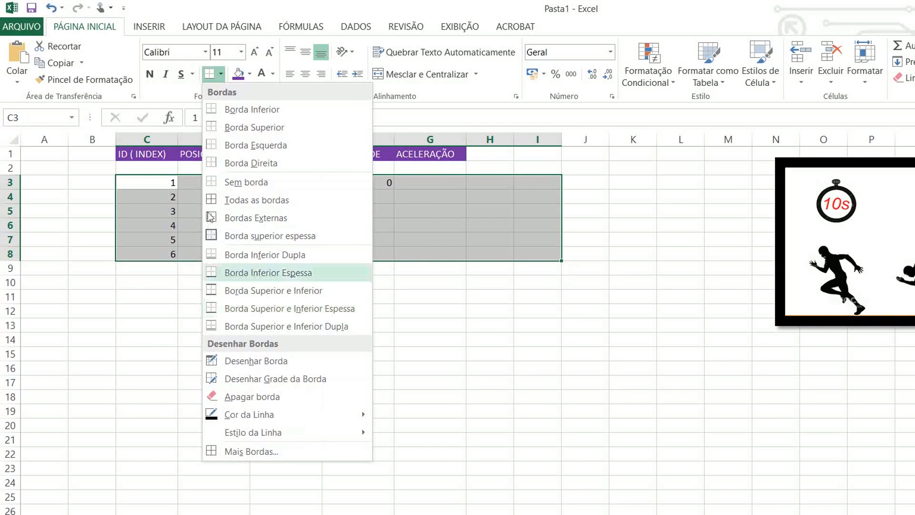
pyautogui.click(256, 218)
pyautogui.click(489, 197)
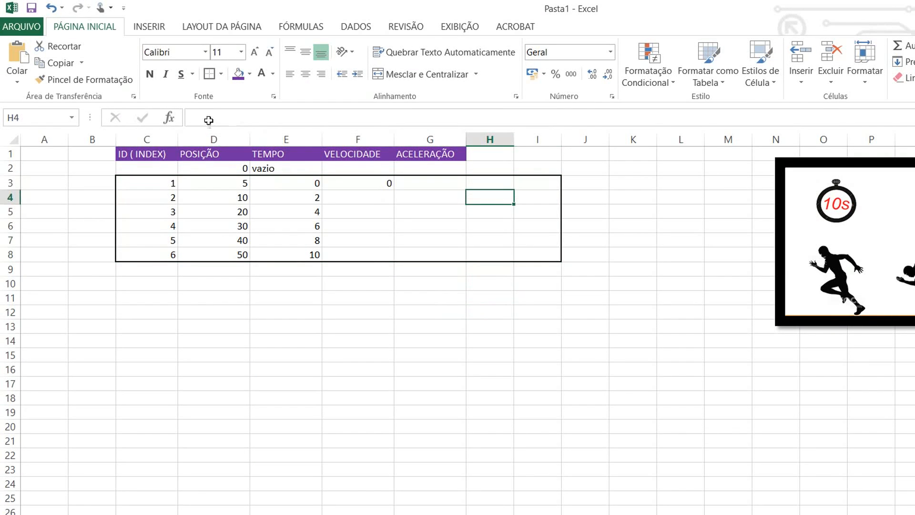
# Extend the purple ACELERAÇÃO header cell across H1 and I1.
pyautogui.moveTo(123, 153); pyautogui.dragTo(380, 127)
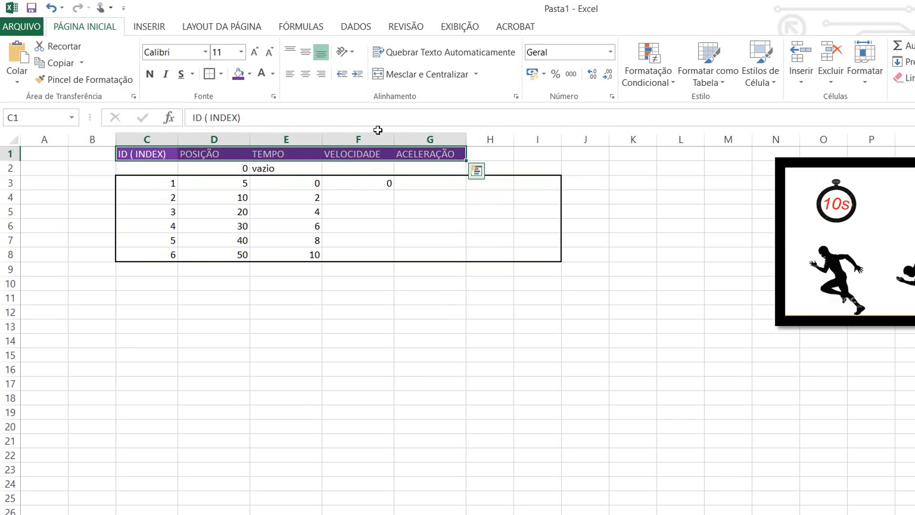
pyautogui.click(472, 157)
pyautogui.click(454, 157)
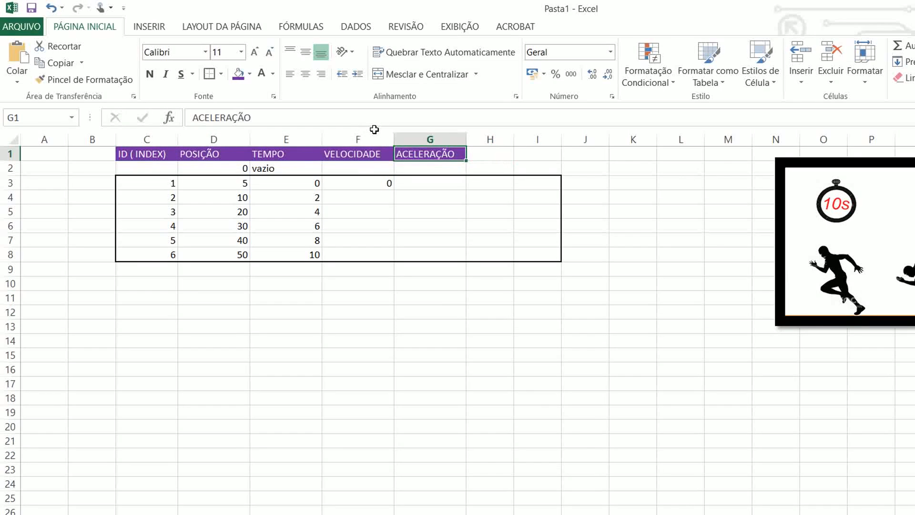
pyautogui.moveTo(466, 160); pyautogui.dragTo(550, 164)
pyautogui.moveTo(440, 130); pyautogui.dragTo(440, 131)
# Label the header cells H1 as delta S and I1 as delta T.
pyautogui.press('Right')
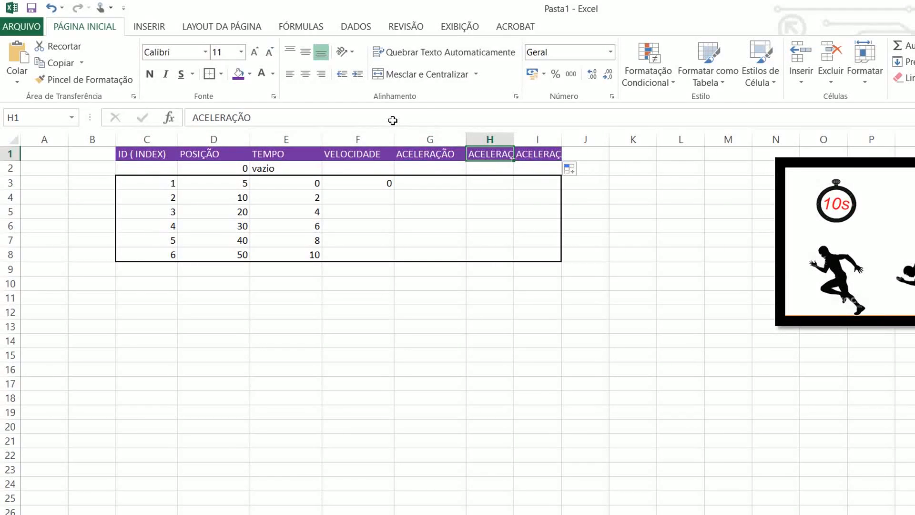
pyautogui.write('delta')
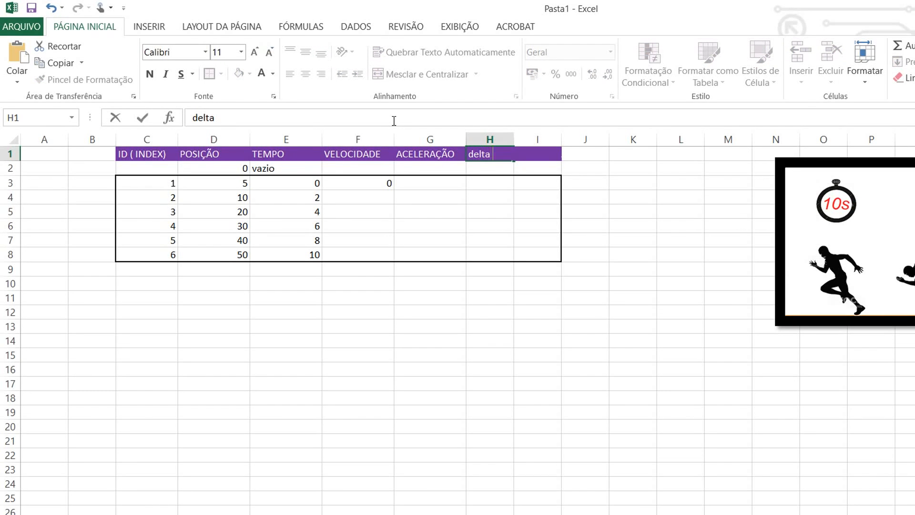
pyautogui.write(' S')
pyautogui.press('Tab')
pyautogui.write('d')
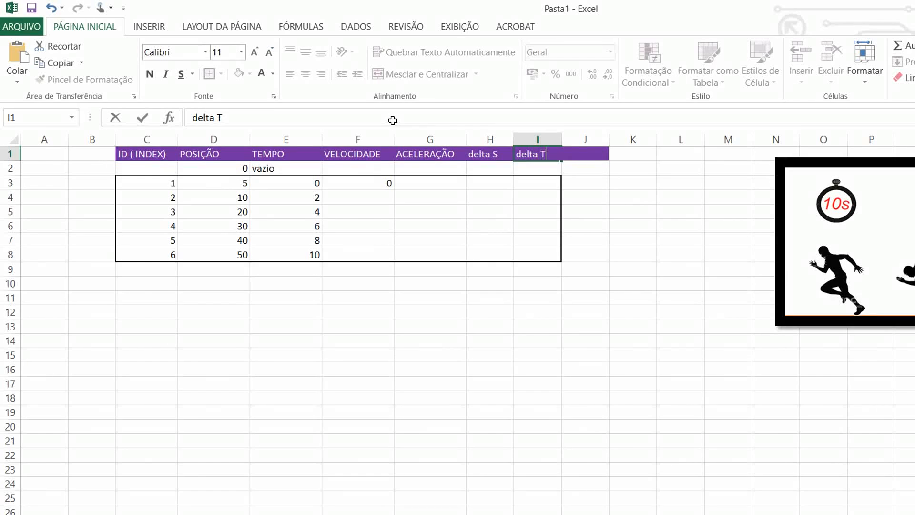
pyautogui.click(561, 253)
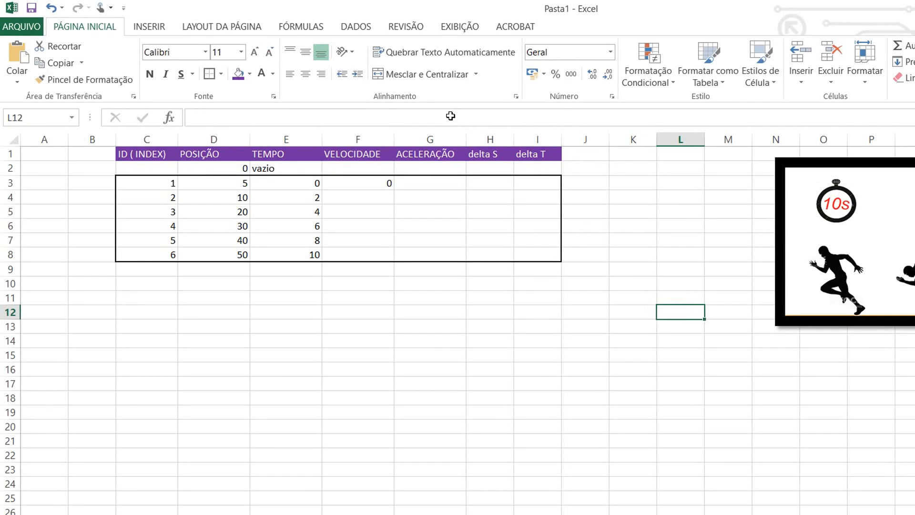
# Widen columns C to I to one equal width.
pyautogui.moveTo(450, 117); pyautogui.dragTo(436, 117)
pyautogui.moveTo(128, 111); pyautogui.dragTo(548, 111)
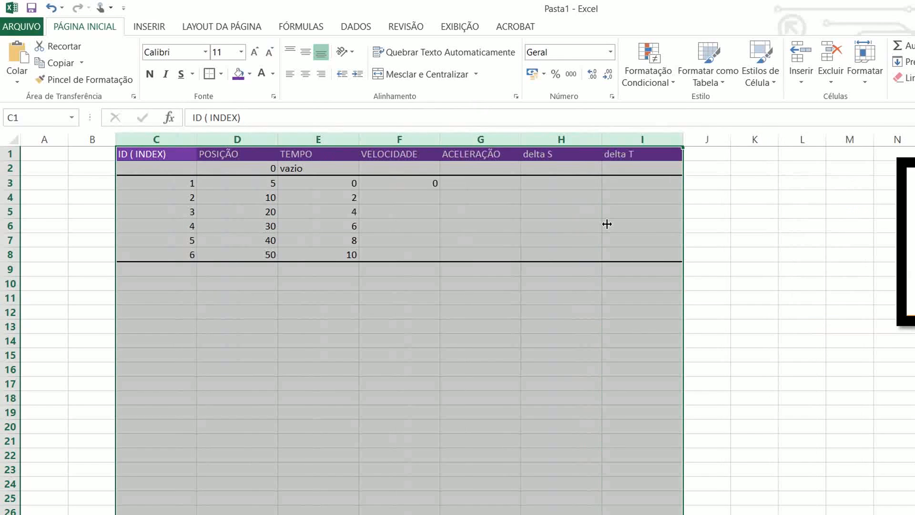
pyautogui.click(645, 262)
# Move the runner picture to start at column K and row 9, and insert an empty equation box below the table.
pyautogui.moveTo(714, 160); pyautogui.dragTo(586, 158)
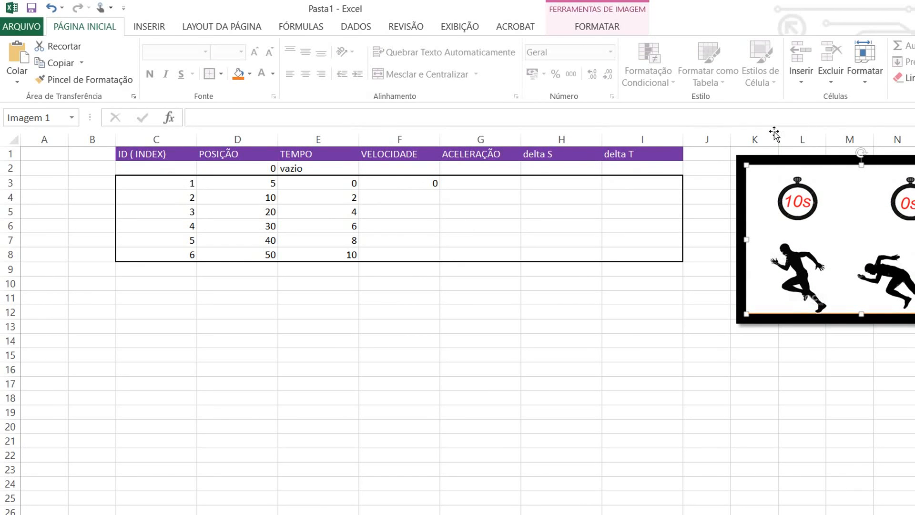
pyautogui.moveTo(774, 134); pyautogui.dragTo(783, 188)
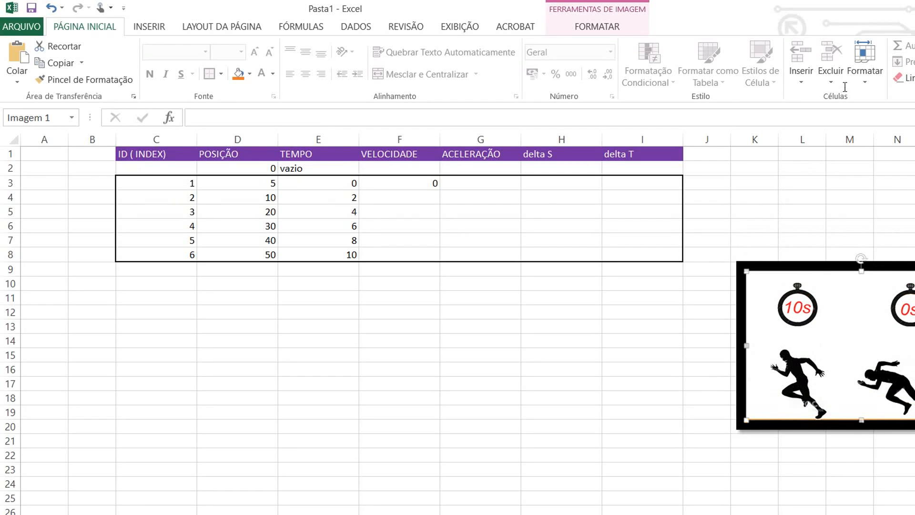
pyautogui.scroll(-1, 114, 26)
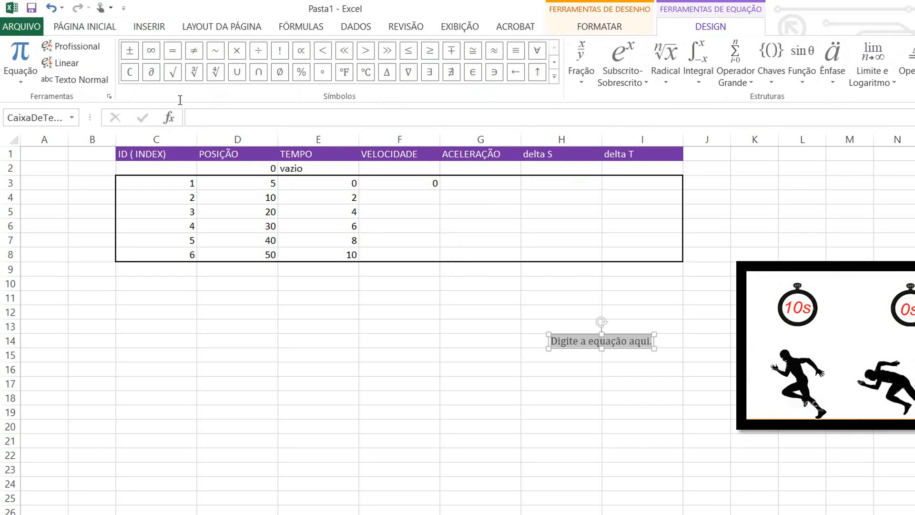
pyautogui.click(189, 117)
pyautogui.click(468, 275)
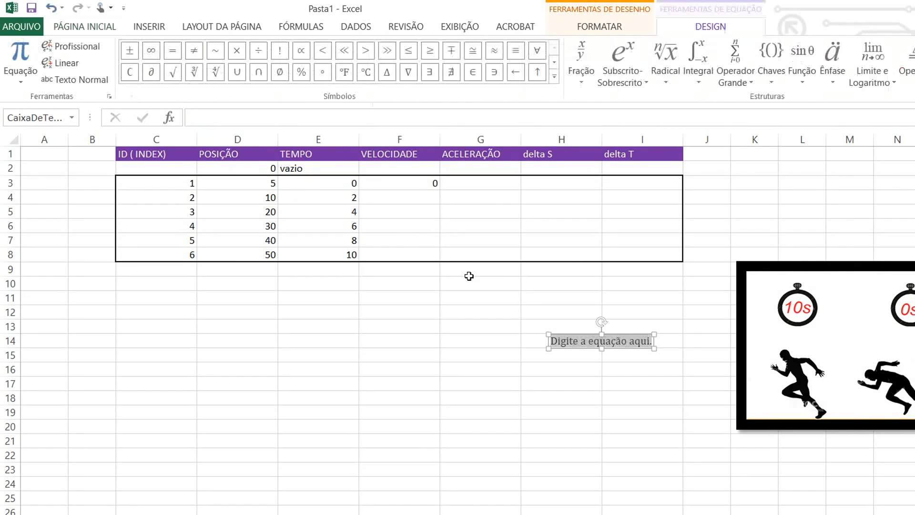
pyautogui.write('v')
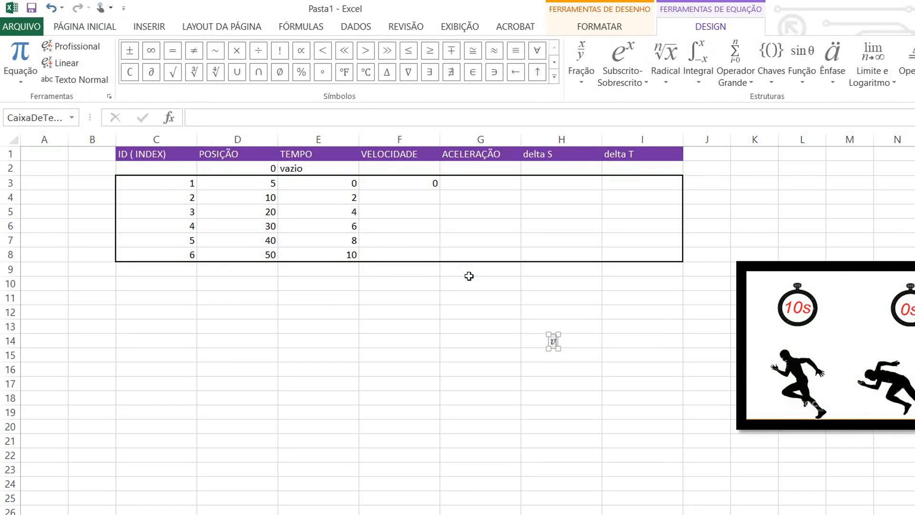
pyautogui.write('m=')
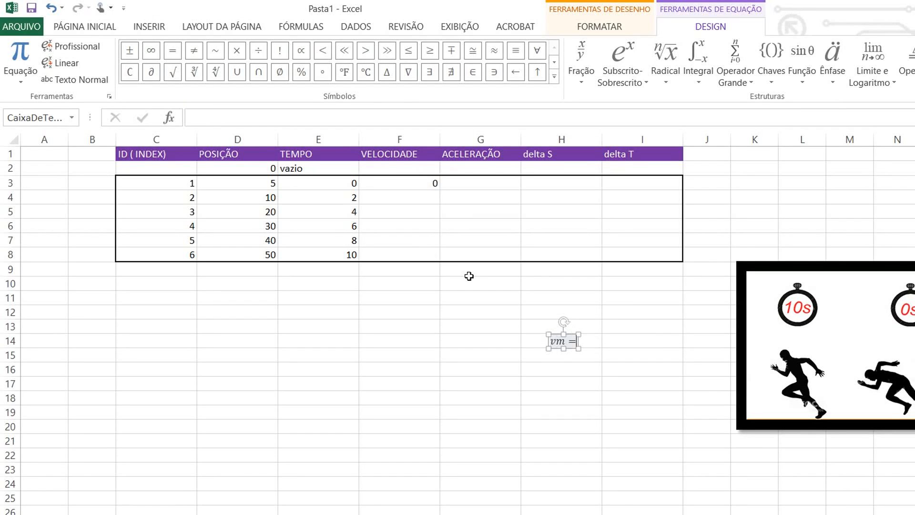
pyautogui.press('BackSpace')
pyautogui.press('BackSpace')
pyautogui.press('BackSpace')
pyautogui.press('BackSpace')
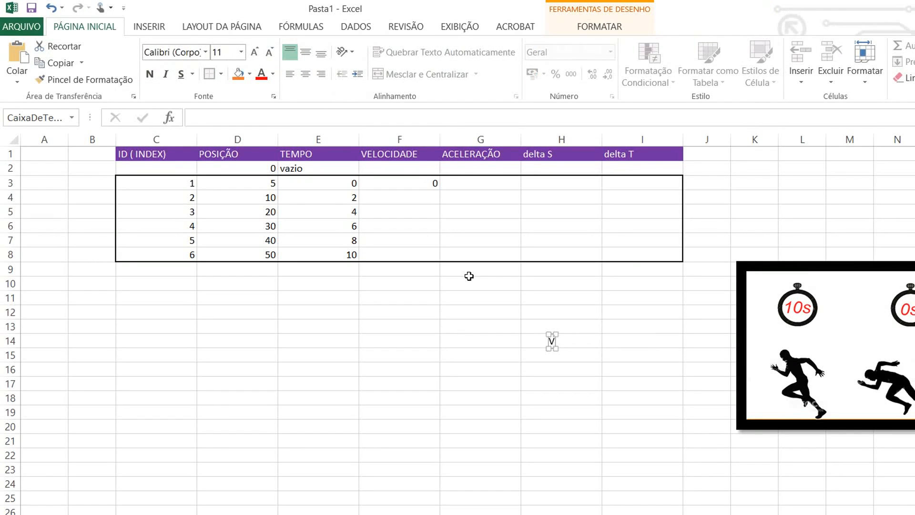
pyautogui.write('Vm =')
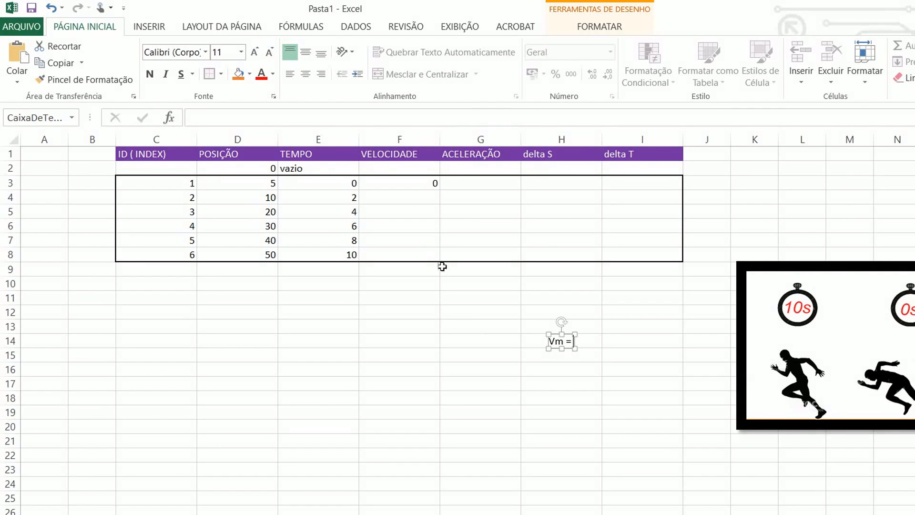
pyautogui.doubleClick(562, 340)
pyautogui.doubleClick(570, 341)
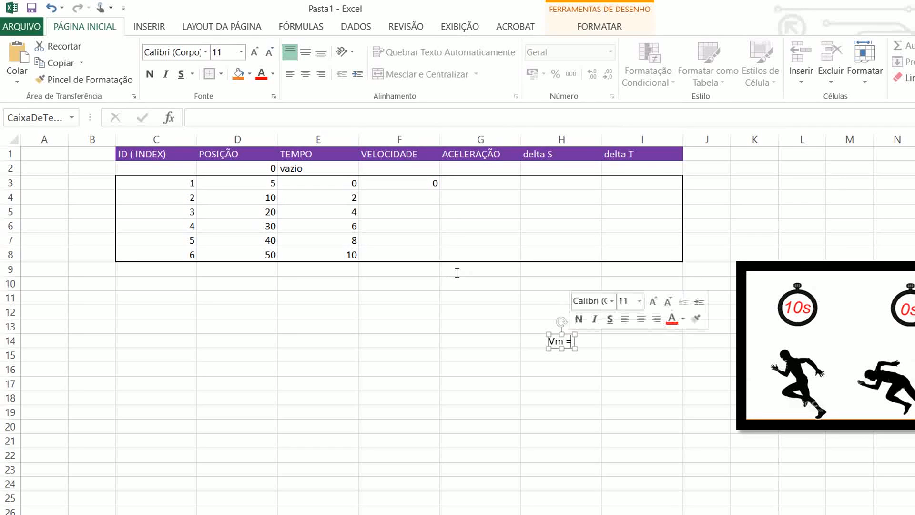
pyautogui.click(612, 349)
pyautogui.click(563, 341)
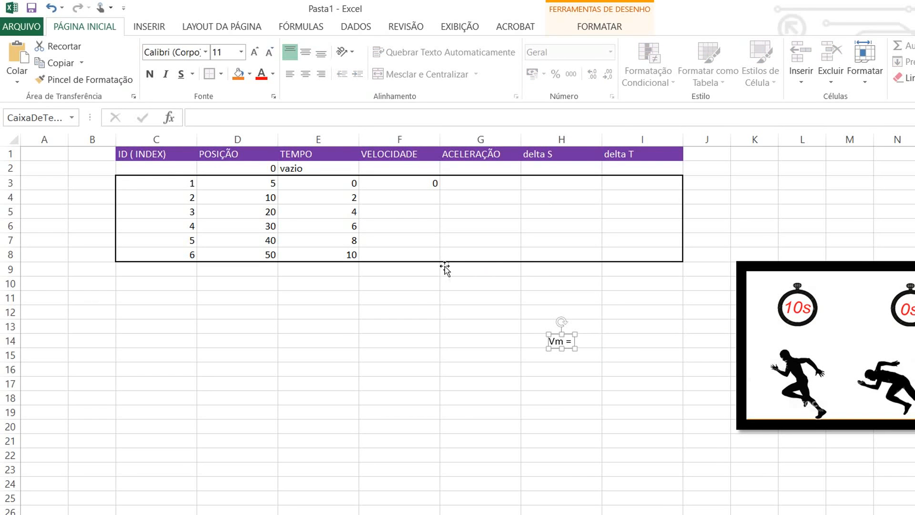
pyautogui.press('Delete')
# Insert a new equation box and enter Vm = followed by an empty stacked fraction.
pyautogui.click(797, 180)
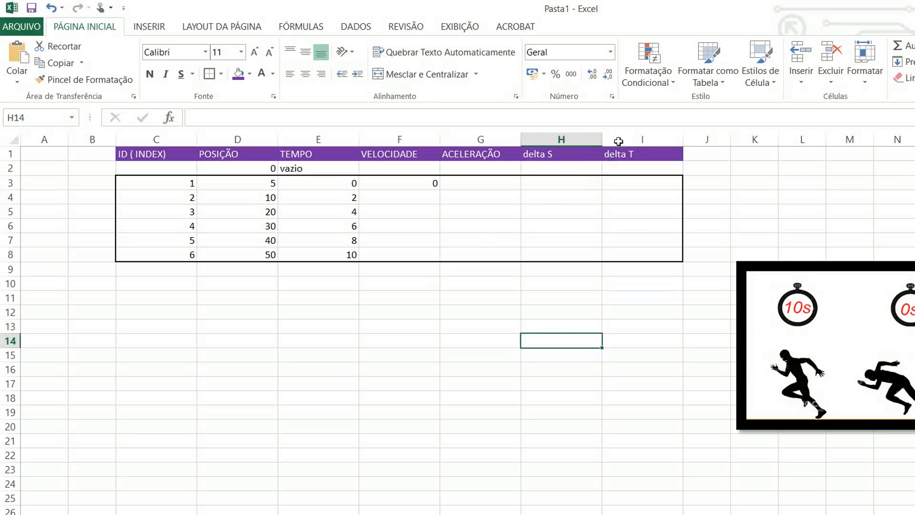
pyautogui.click(802, 168)
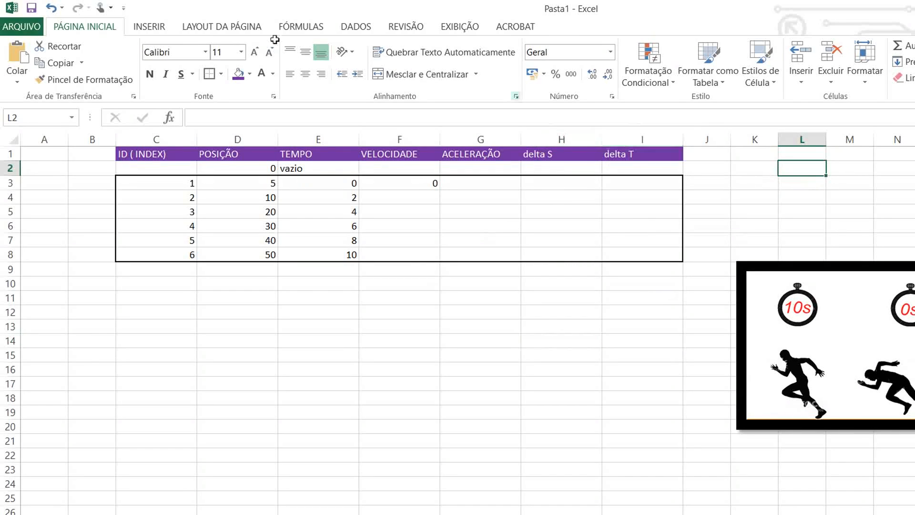
pyautogui.click(145, 27)
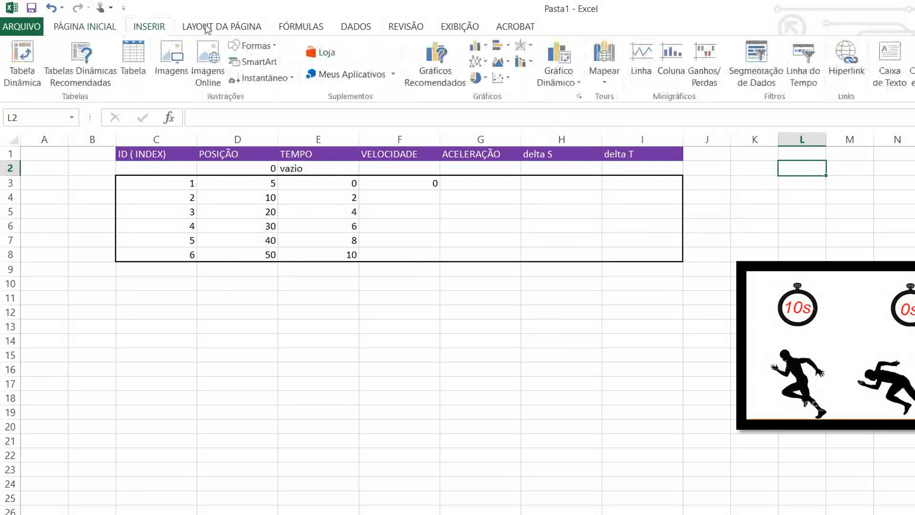
pyautogui.click(827, 38)
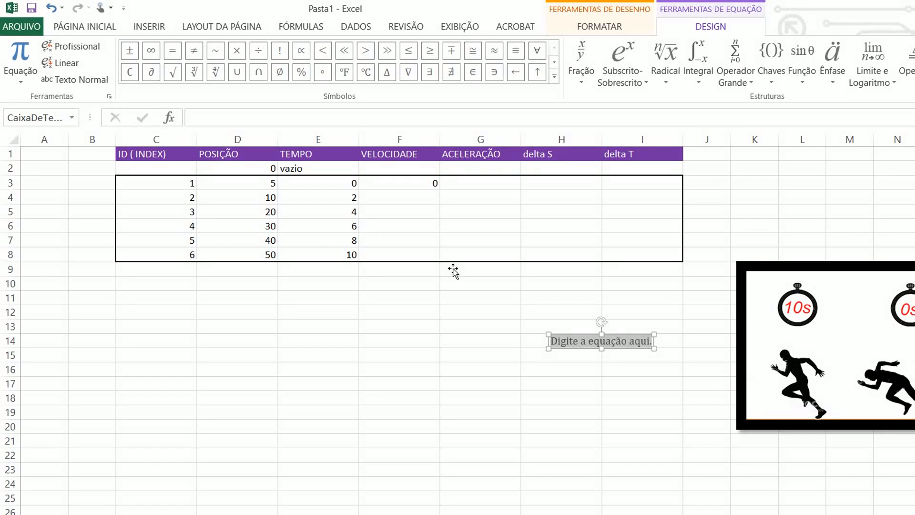
pyautogui.write('V')
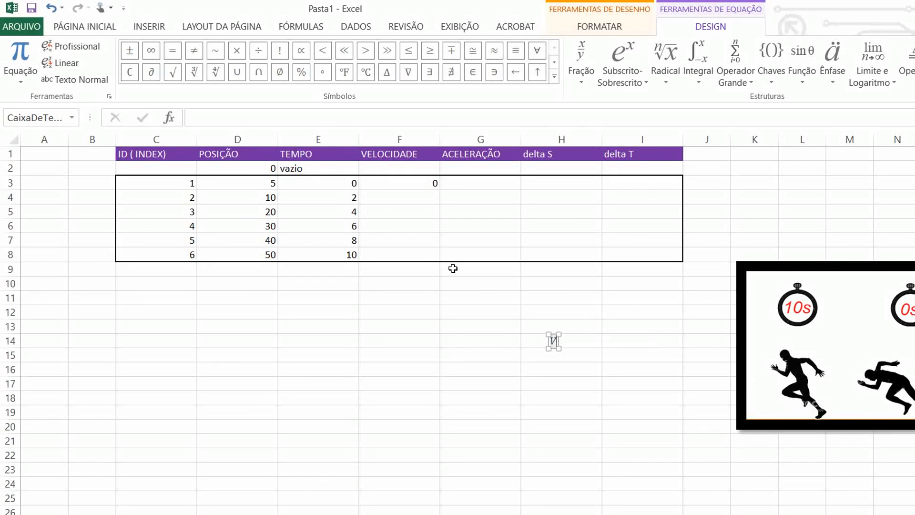
pyautogui.write('m =')
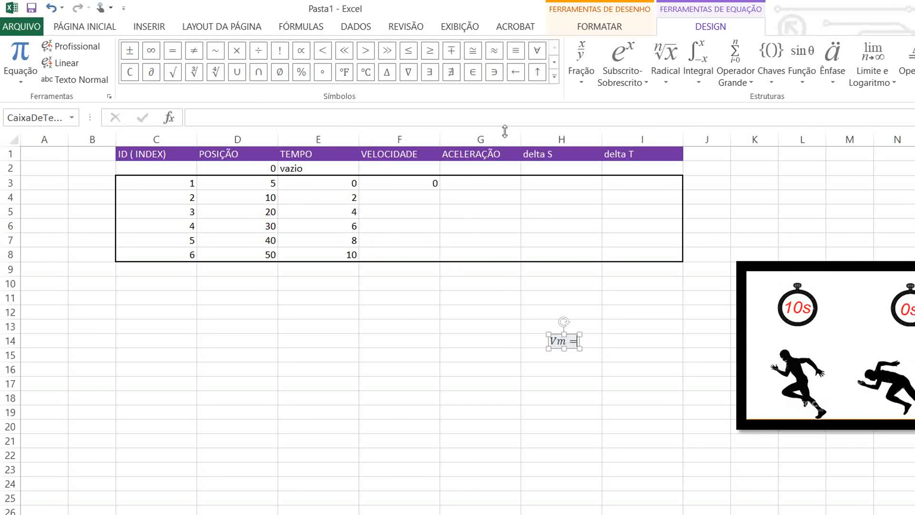
pyautogui.click(581, 65)
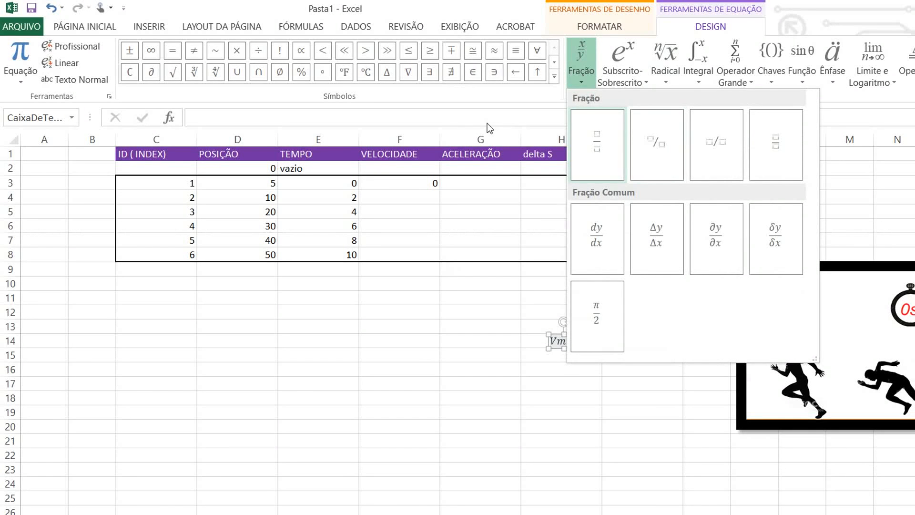
pyautogui.click(606, 152)
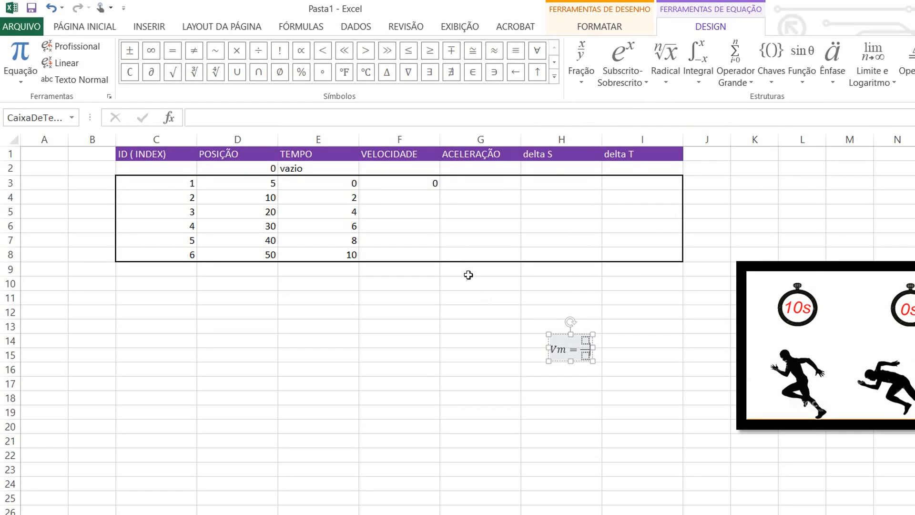
# Fill the fraction's numerator with the uppercase Greek letter Δ followed by S.
pyautogui.press('Left')
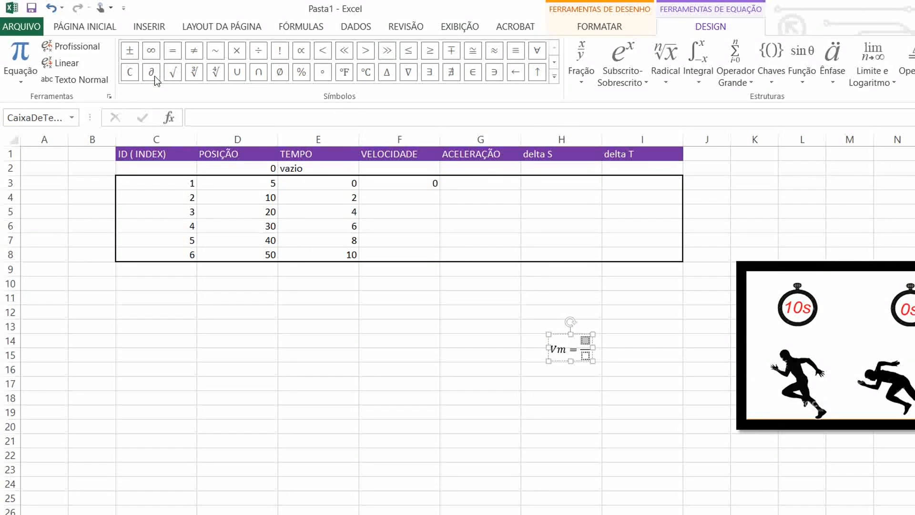
pyautogui.scroll(-1, 443, 52)
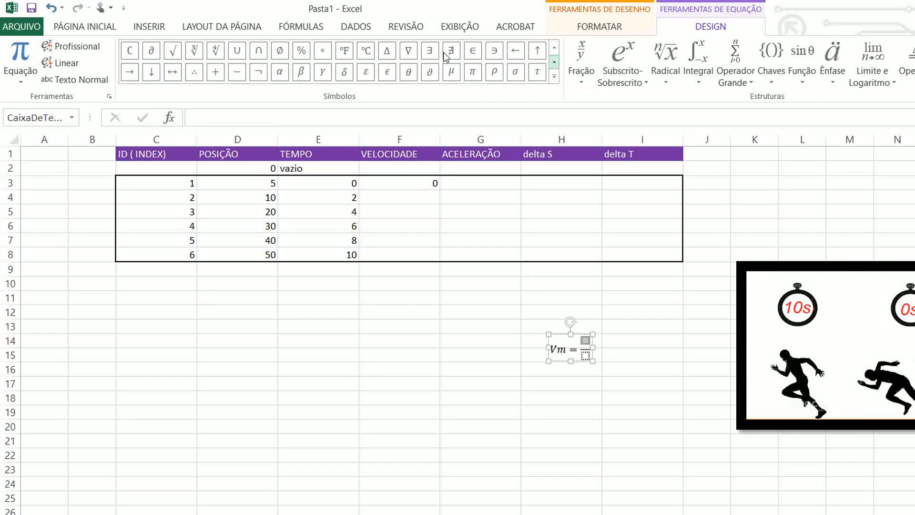
pyautogui.scroll(-1, 443, 53)
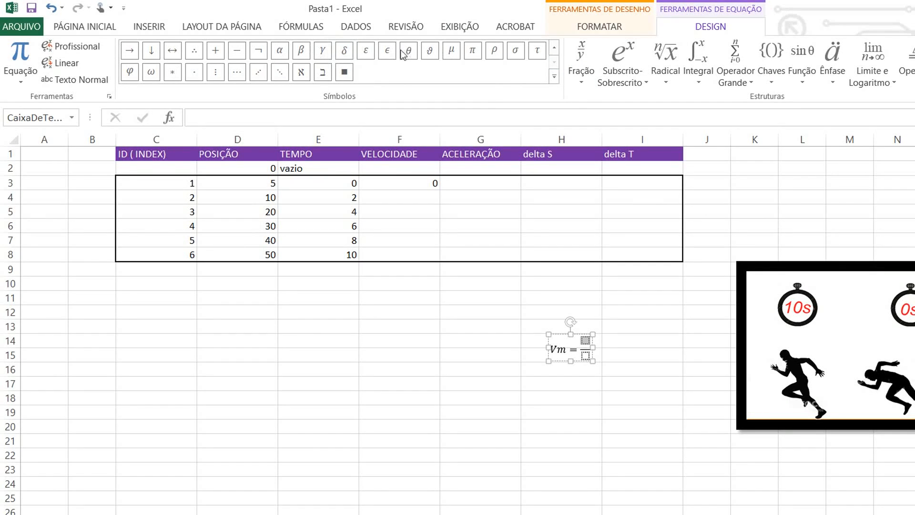
pyautogui.scroll(1, 442, 43)
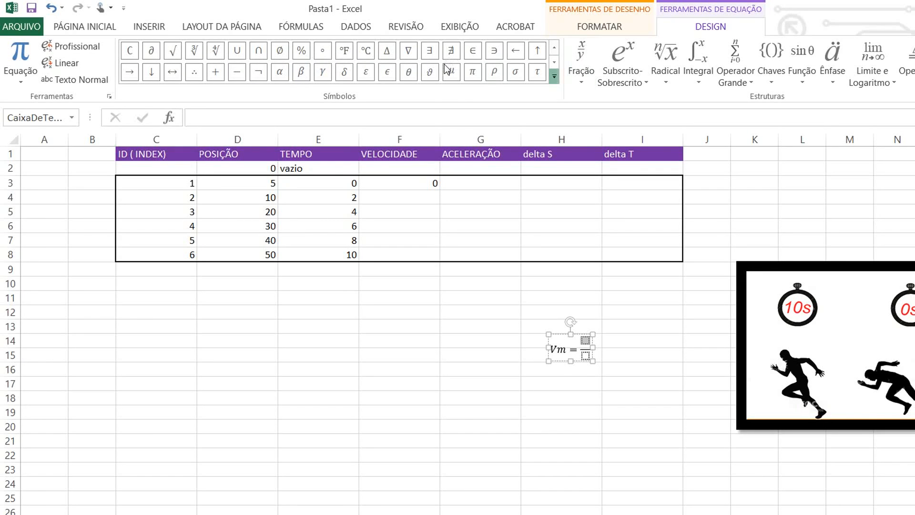
pyautogui.click(554, 76)
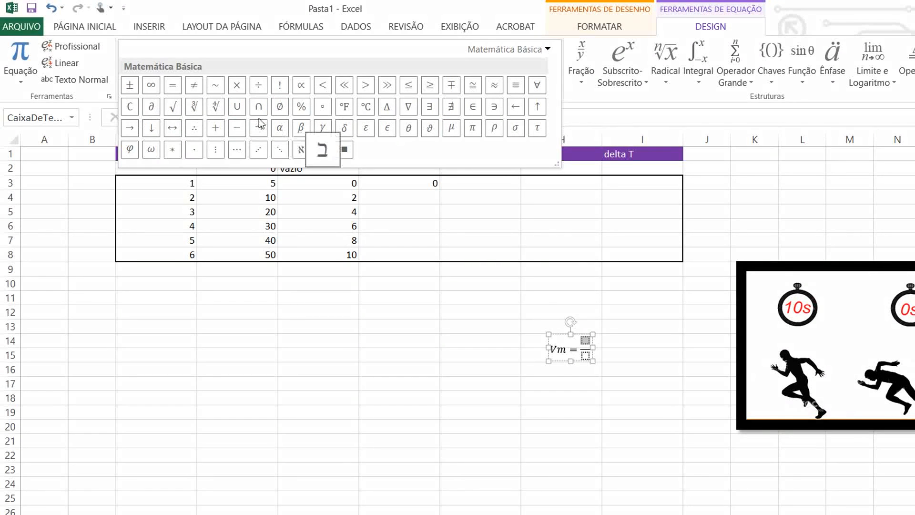
pyautogui.click(535, 50)
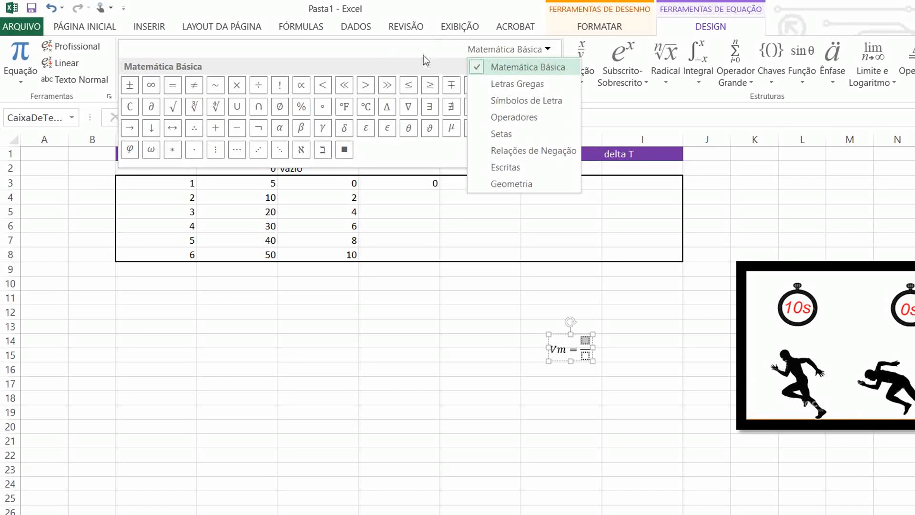
pyautogui.click(528, 83)
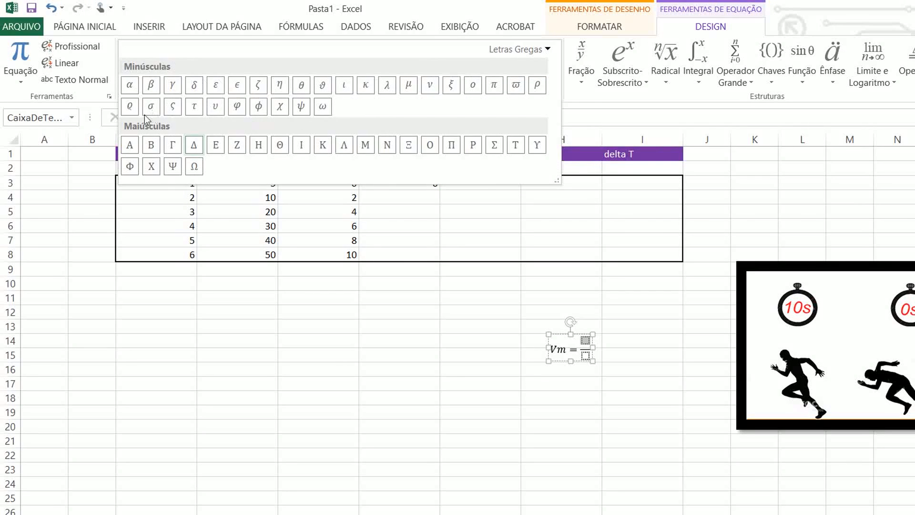
pyautogui.click(194, 145)
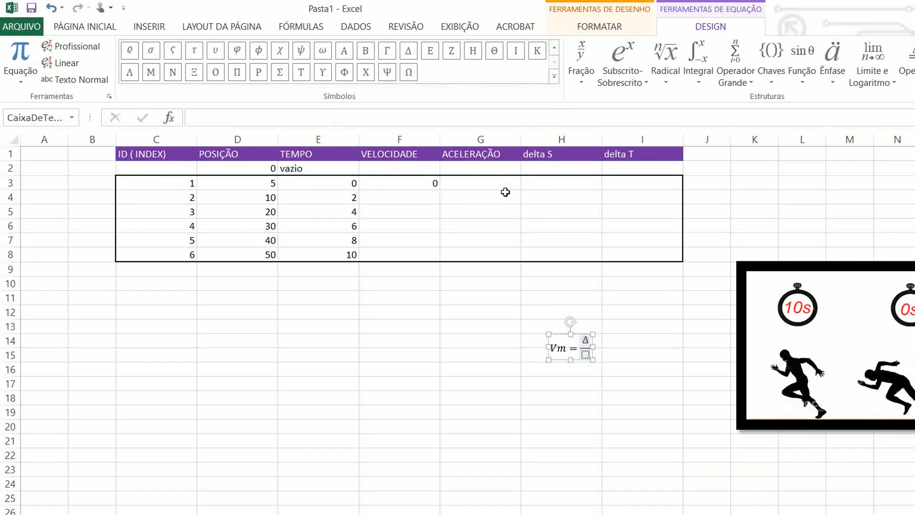
pyautogui.write('S')
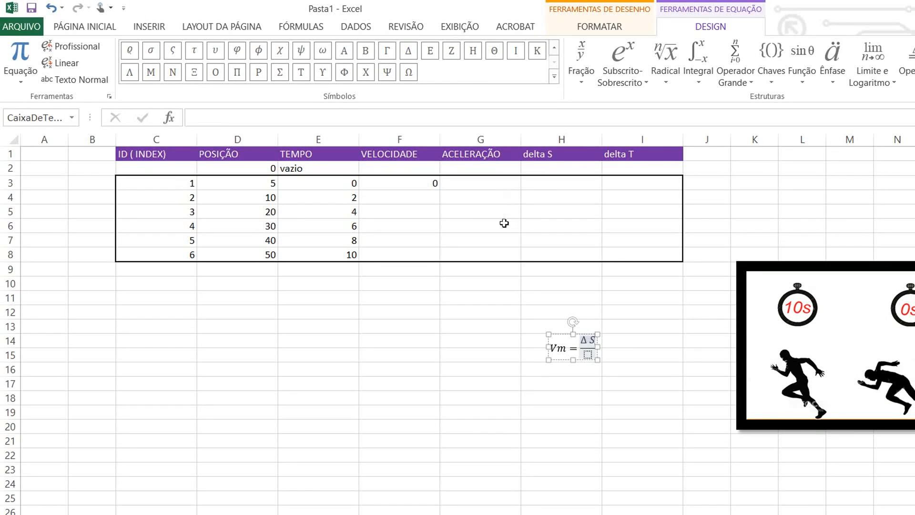
# Fill the fraction's denominator with Δ followed by t and finish editing the Vm equation.
pyautogui.press('Down')
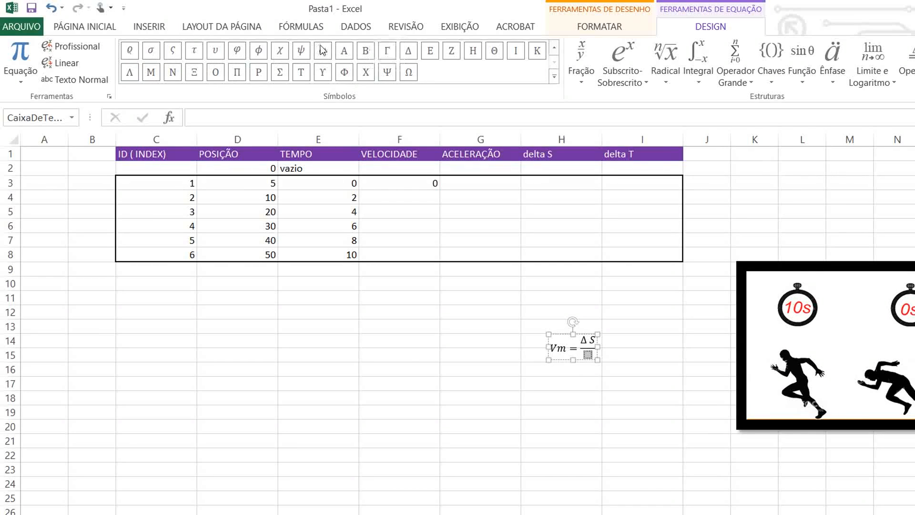
pyautogui.click(408, 51)
pyautogui.write('T')
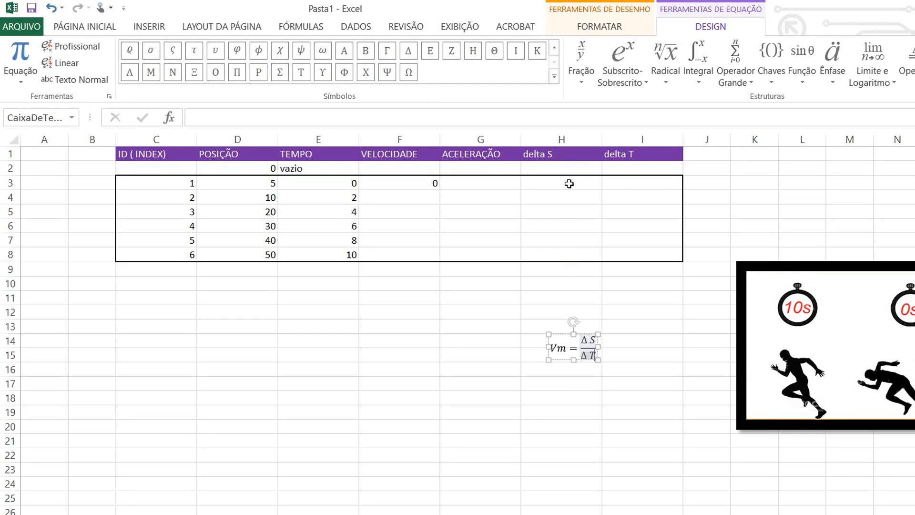
pyautogui.press('BackSpace')
pyautogui.press('Escape')
pyautogui.press('Escape')
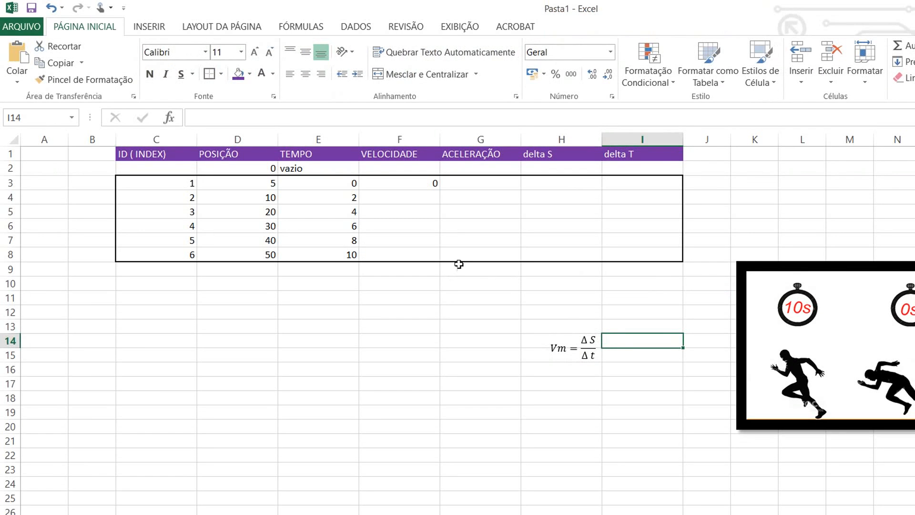
# Move the Vm equation above the runner picture, around K2 to L3, and place a copy of it beside it, starting in column M.
pyautogui.click(458, 281)
pyautogui.moveTo(449, 268); pyautogui.dragTo(624, 120)
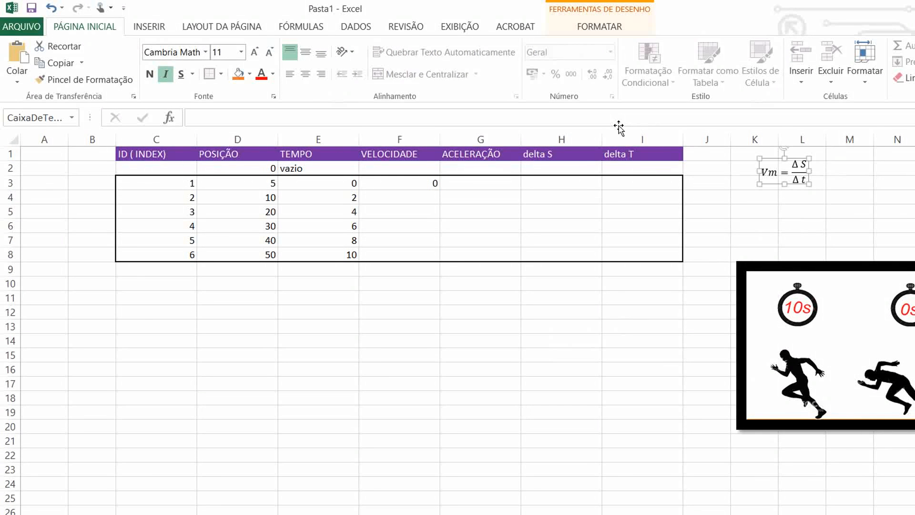
pyautogui.click(719, 153)
pyautogui.click(667, 153)
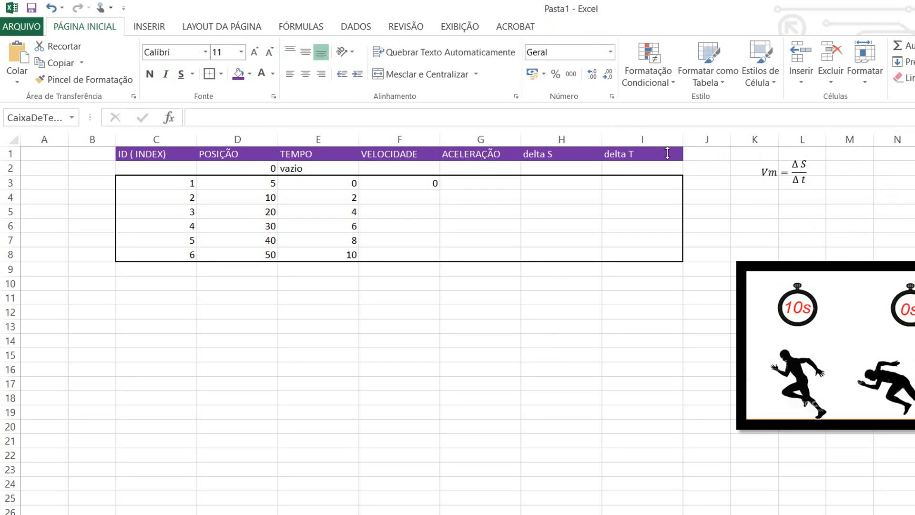
pyautogui.hotkey('ctrl', 'v')
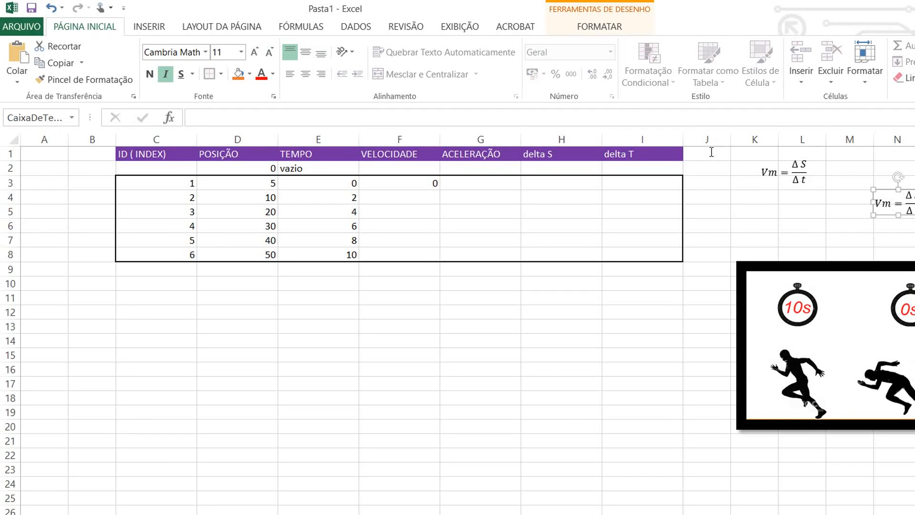
pyautogui.moveTo(711, 152); pyautogui.dragTo(689, 135)
# Change the copied equation into the acceleration formula by replacing Vm with a and the numerator's S with V.
pyautogui.doubleClick(686, 145)
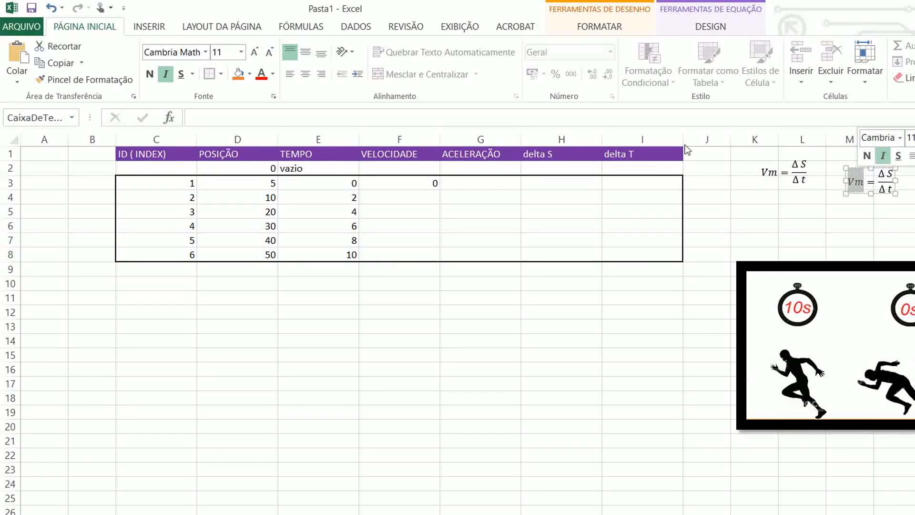
pyautogui.click(718, 156)
pyautogui.press('BackSpace')
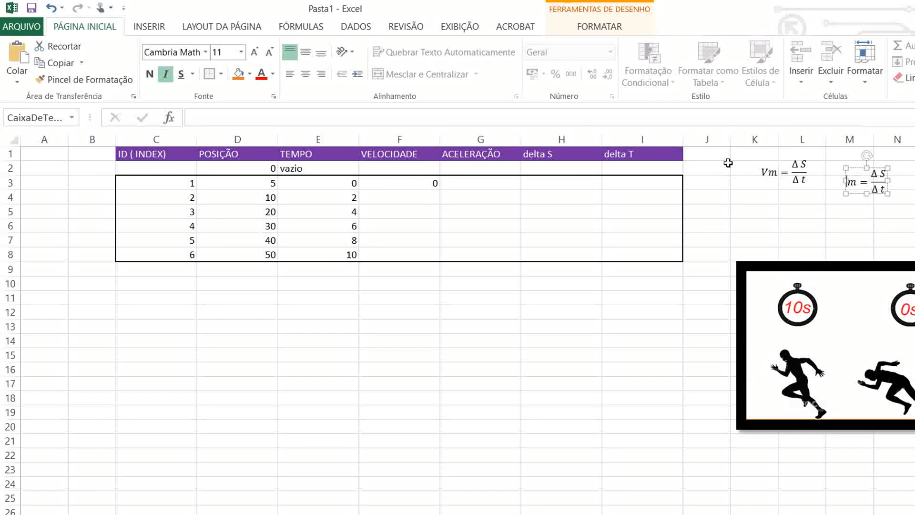
pyautogui.press('Delete')
pyautogui.write('a')
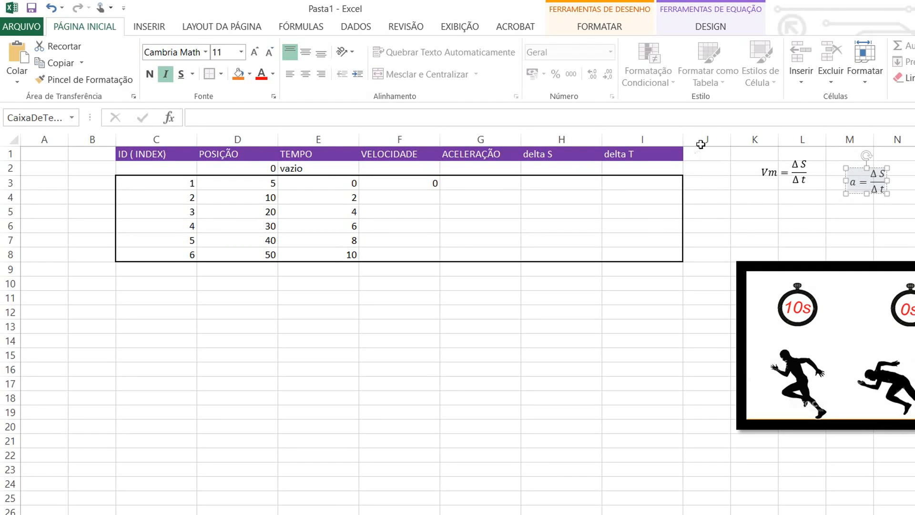
pyautogui.click(709, 141)
pyautogui.click(878, 174)
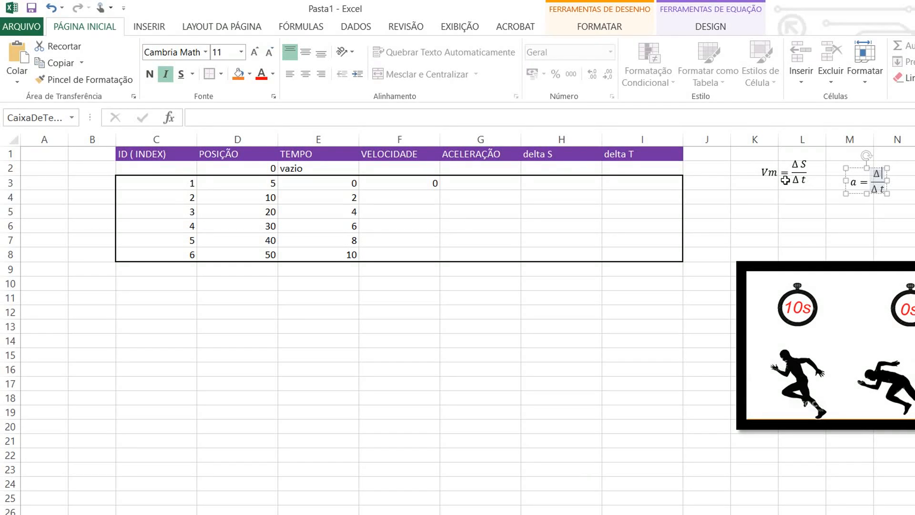
pyautogui.write('V')
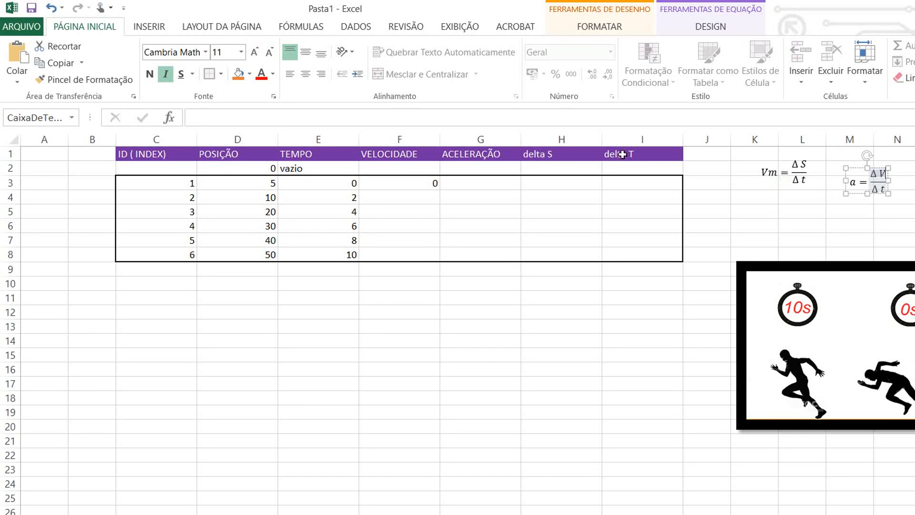
# Enlarge the Vm equation to font size 20 and widen its box so the formula fits on one line.
pyautogui.click(853, 187)
pyautogui.click(790, 172)
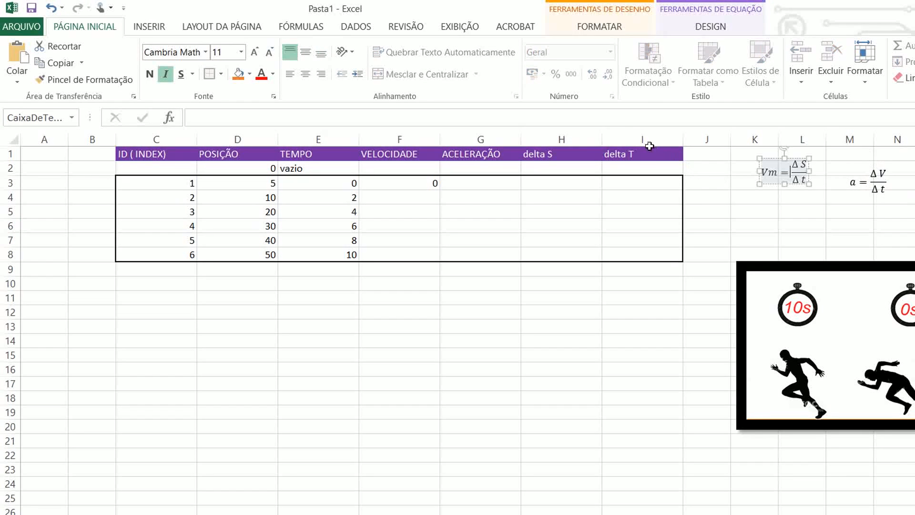
pyautogui.moveTo(810, 184)
pyautogui.mouseDown()
pyautogui.moveTo(841, 209)
pyautogui.moveTo(777, 165)
pyautogui.mouseUp()
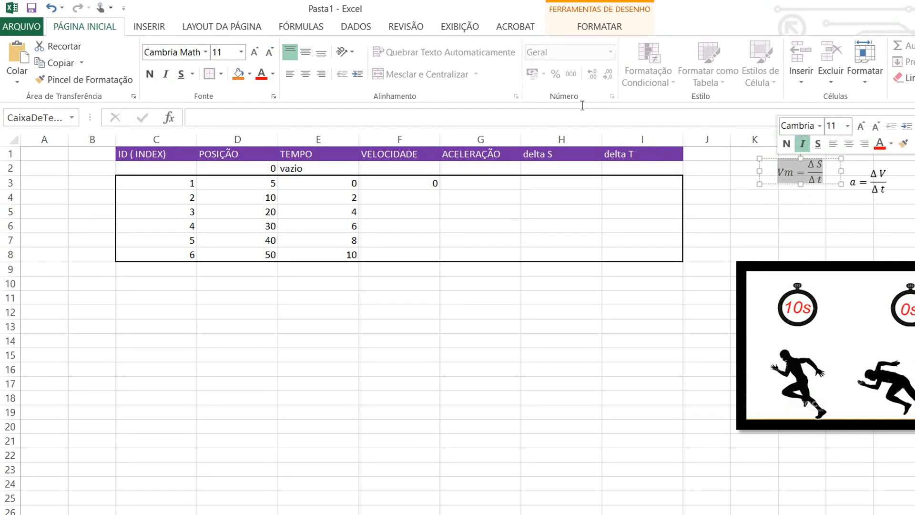
pyautogui.click(254, 53)
pyautogui.click(254, 53)
pyautogui.click(254, 53)
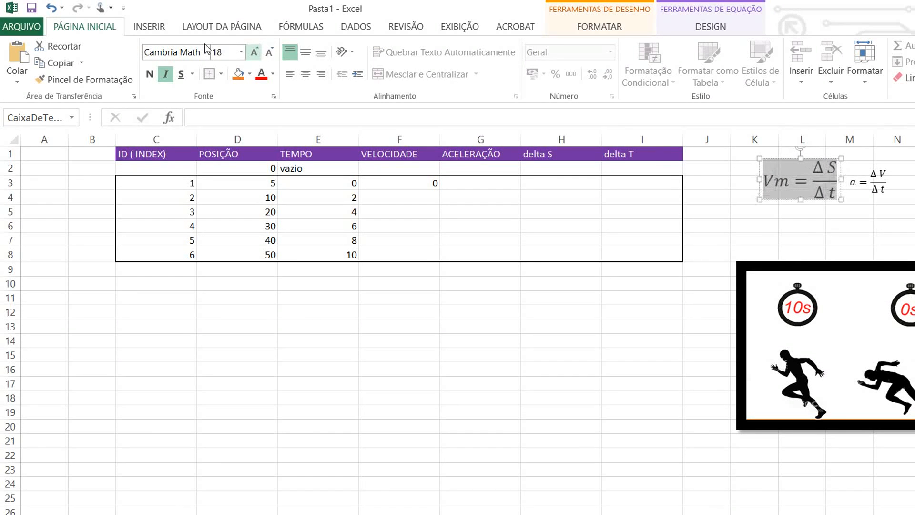
pyautogui.click(254, 52)
pyautogui.click(254, 53)
pyautogui.click(906, 226)
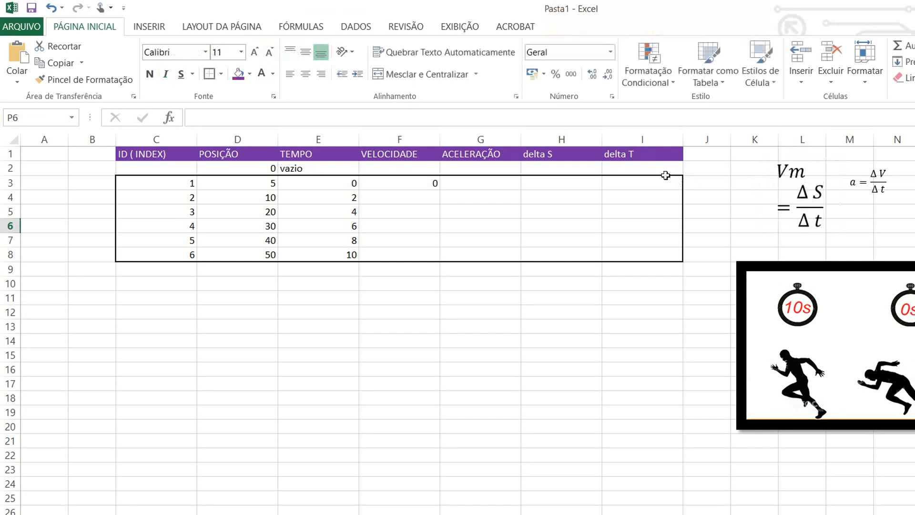
pyautogui.click(793, 207)
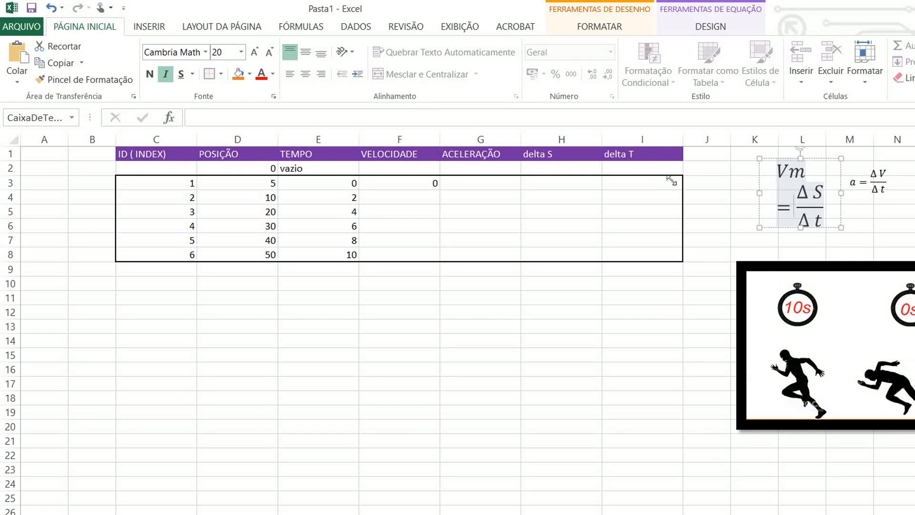
pyautogui.moveTo(841, 228); pyautogui.dragTo(872, 232)
# Shift the acceleration equation clear of the Vm equation, past column N, and enlarge its font to 18.
pyautogui.click(880, 175)
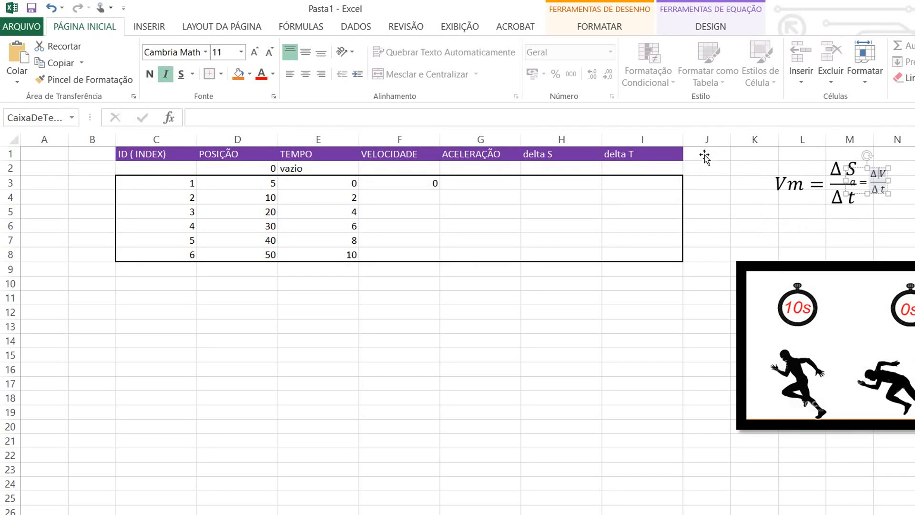
pyautogui.moveTo(881, 194)
pyautogui.mouseDown()
pyautogui.moveTo(914, 225)
pyautogui.moveTo(914, 199)
pyautogui.mouseUp()
pyautogui.click(914, 196)
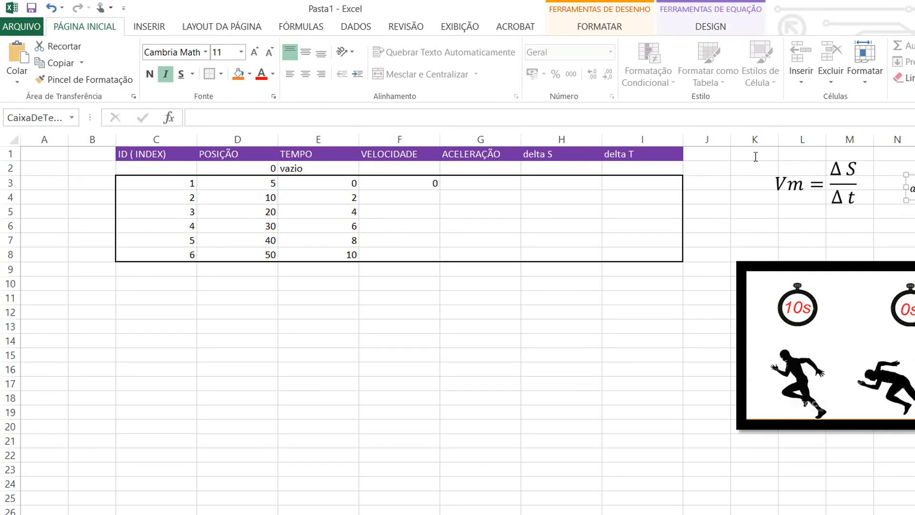
pyautogui.moveTo(757, 156); pyautogui.dragTo(140, 5)
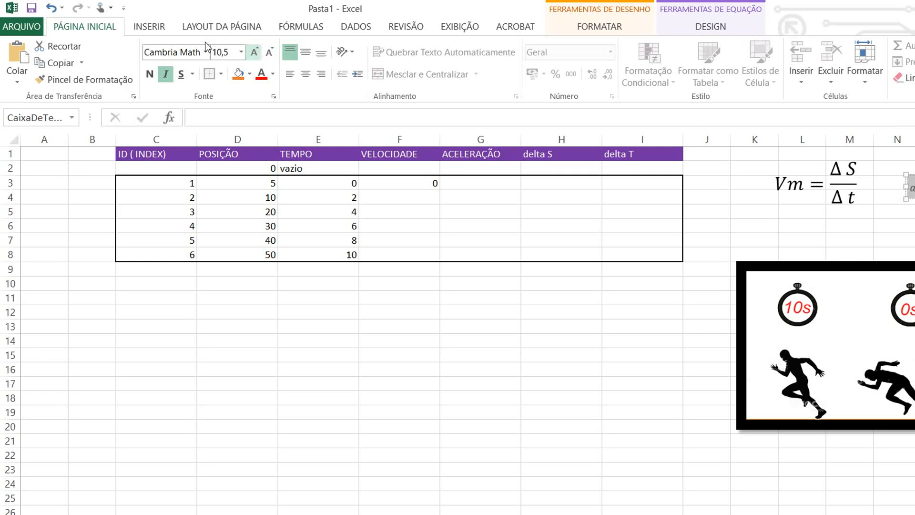
pyautogui.click(254, 51)
pyautogui.click(254, 51)
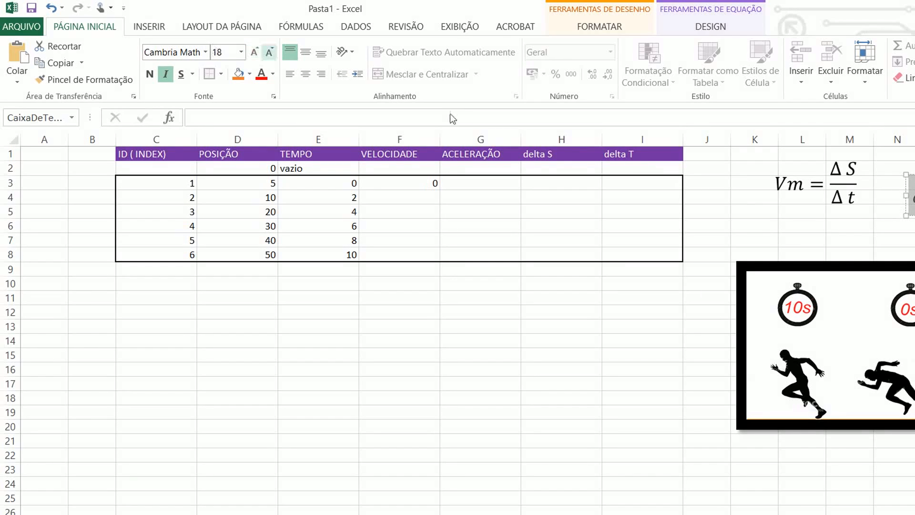
# Move the Vm equation slightly down and toward the table, around K3 to M5.
pyautogui.click(836, 227)
pyautogui.click(840, 200)
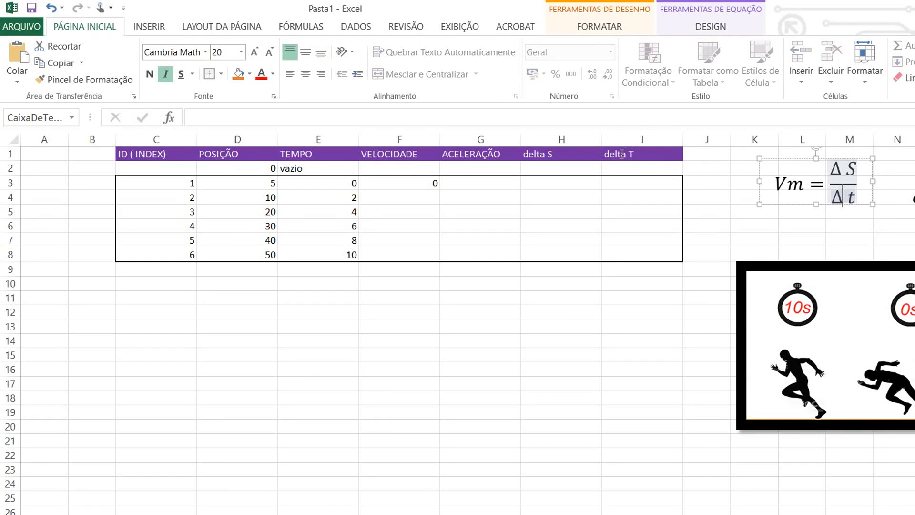
pyautogui.moveTo(794, 205); pyautogui.dragTo(780, 219)
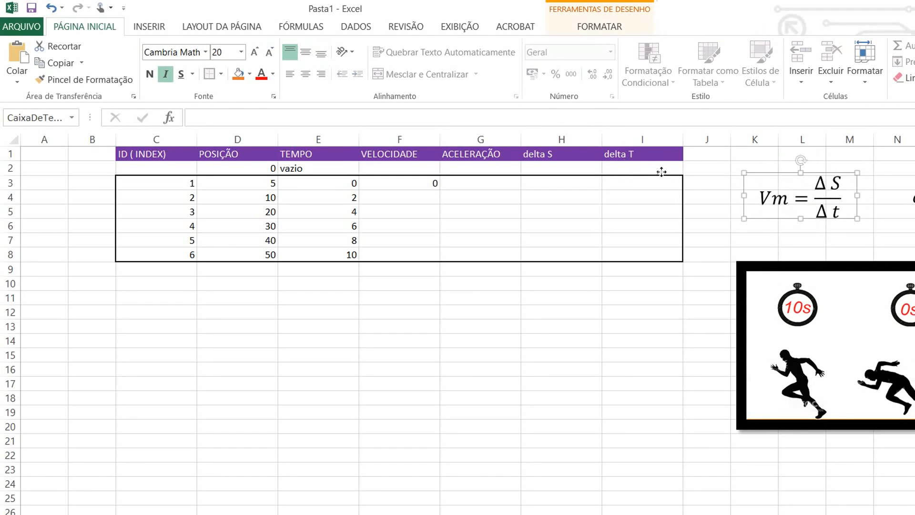
# Move the acceleration equation below the table, around I11 to J13, and shift the runner picture up to start in column M.
pyautogui.click(743, 170)
pyautogui.moveTo(738, 175); pyautogui.dragTo(539, 266)
pyautogui.click(739, 263)
pyautogui.moveTo(729, 266); pyautogui.dragTo(828, 188)
# Delete the empty columns A and B before the table.
pyautogui.click(48, 138)
pyautogui.moveTo(48, 139); pyautogui.dragTo(92, 138)
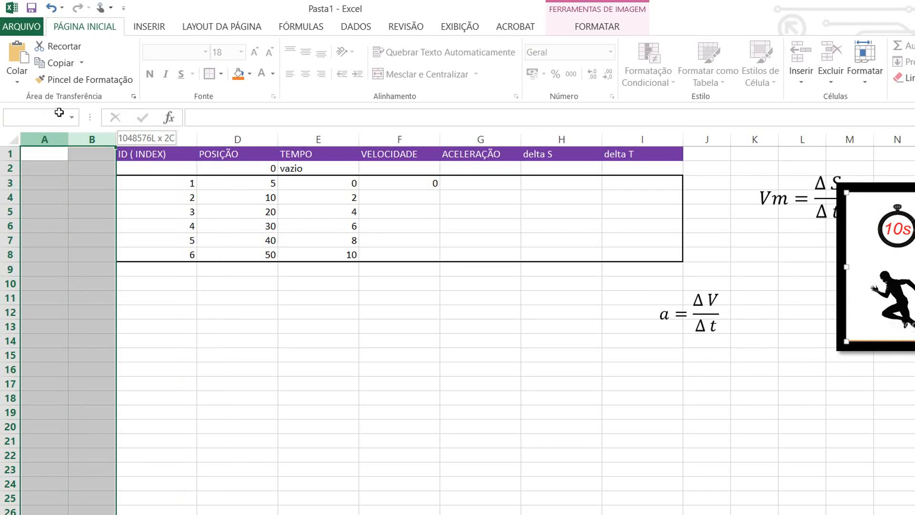
pyautogui.rightClick(72, 139)
pyautogui.click(102, 260)
pyautogui.click(385, 355)
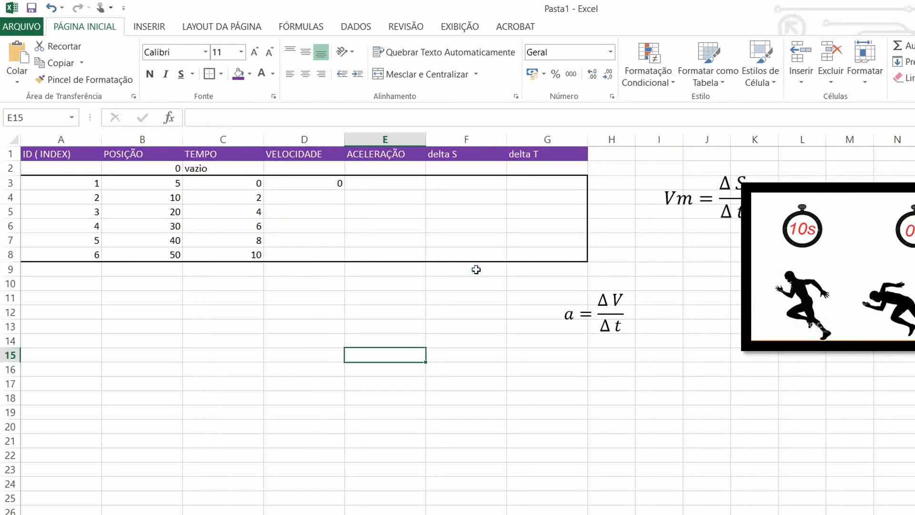
# Move the runner picture away from the Vm equation to start in column L, and place the acceleration equation under Vm.
pyautogui.moveTo(840, 187); pyautogui.dragTo(878, 179)
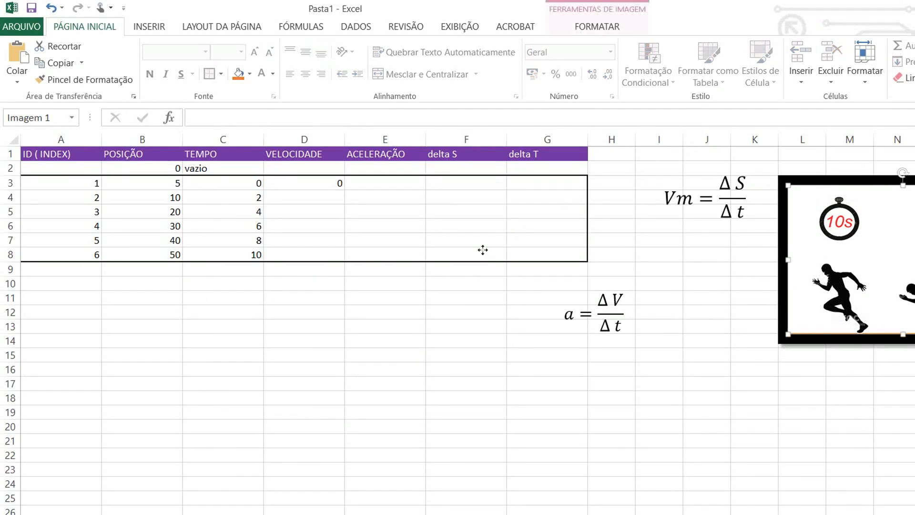
pyautogui.click(603, 312)
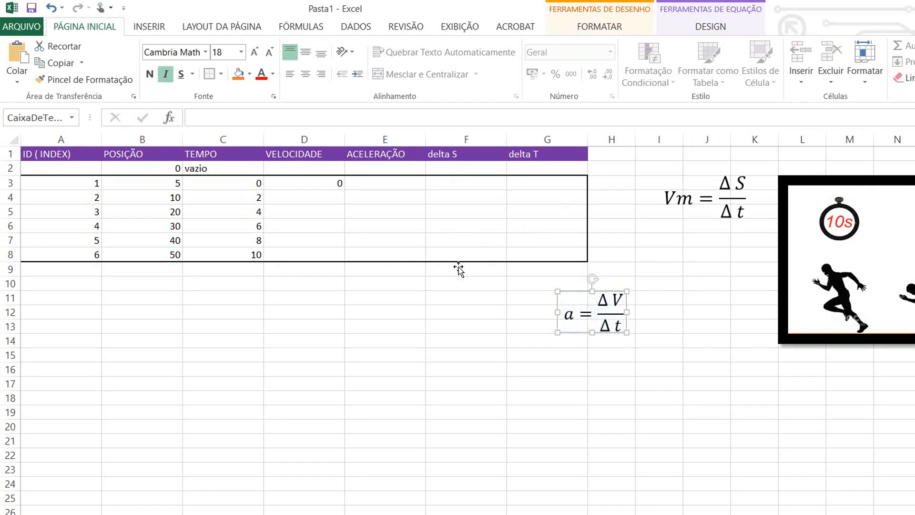
pyautogui.moveTo(460, 270); pyautogui.dragTo(540, 211)
# Move the Vm equation below the acceleration equation, around I16 to J18.
pyautogui.click(562, 172)
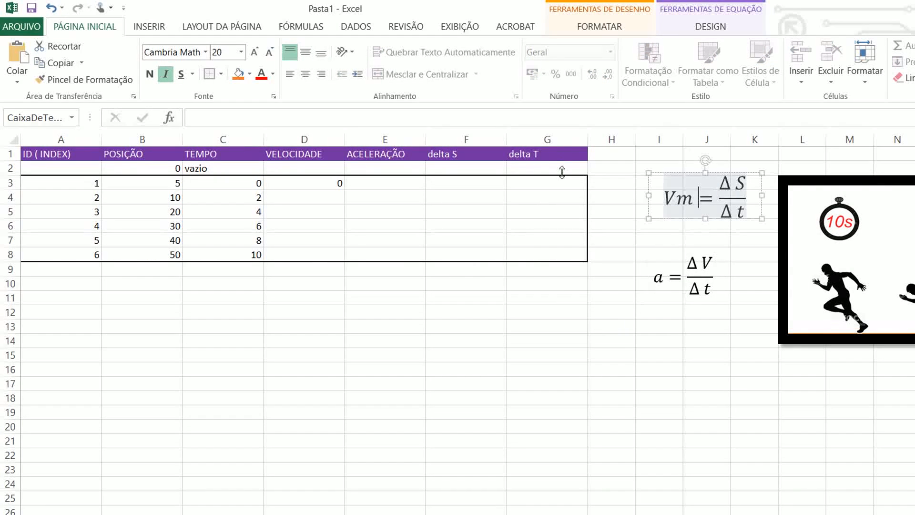
pyautogui.moveTo(534, 175); pyautogui.dragTo(518, 148)
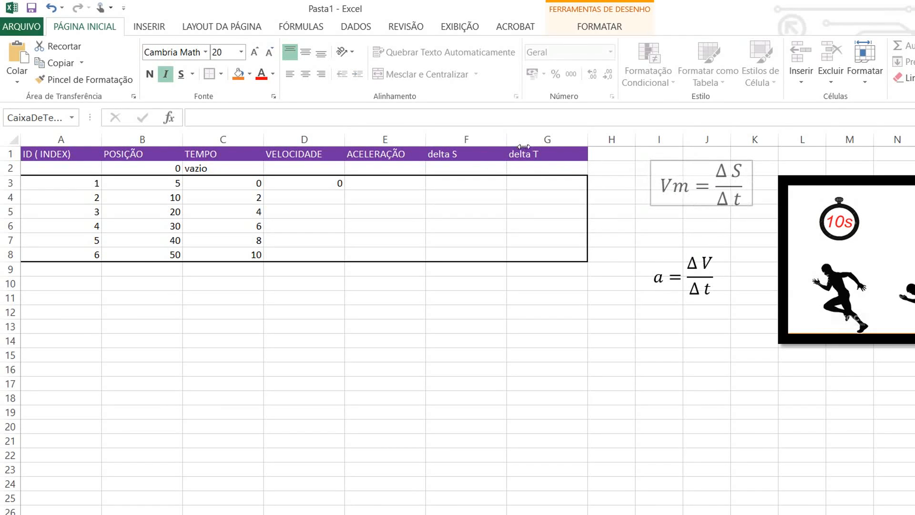
pyautogui.click(551, 210)
pyautogui.click(554, 223)
pyautogui.click(543, 159)
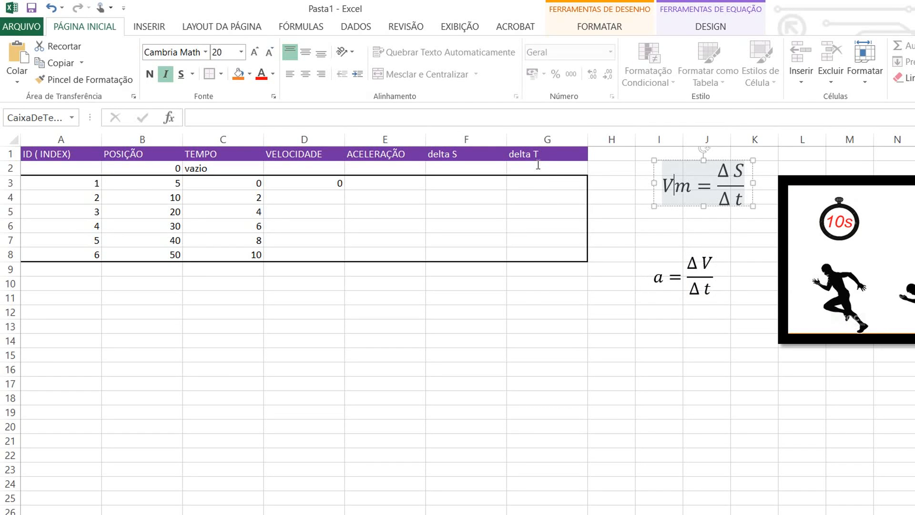
pyautogui.moveTo(538, 165); pyautogui.dragTo(524, 326)
pyautogui.click(564, 131)
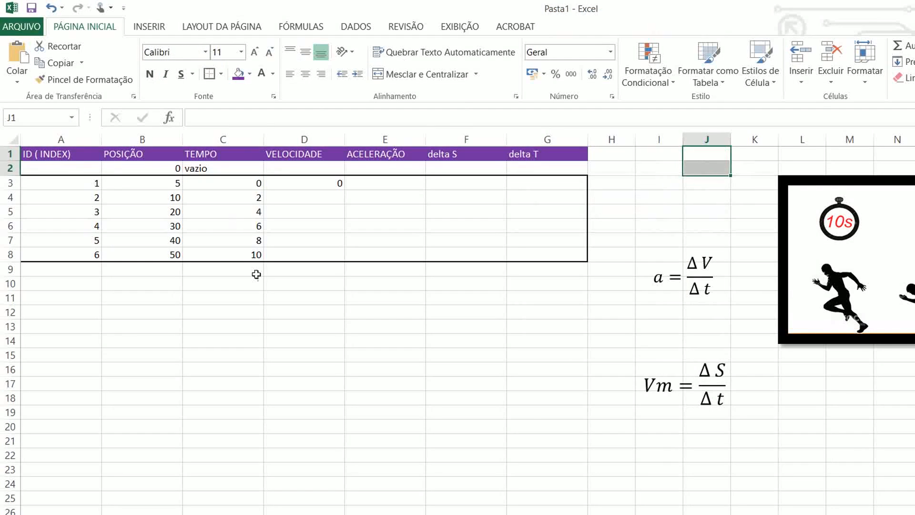
# Insert a tall blank text box over columns K and L, from about row 2 to row 14.
pyautogui.click(341, 339)
pyautogui.click(457, 384)
pyautogui.click(149, 26)
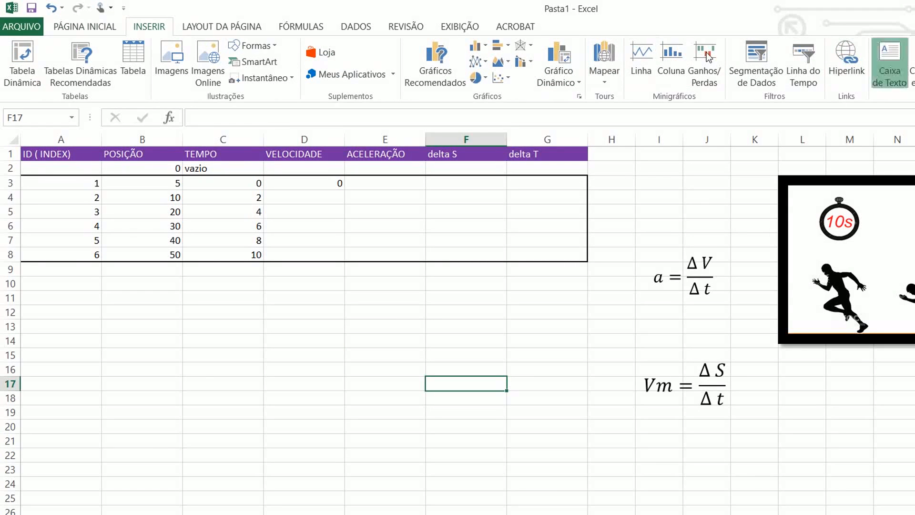
pyautogui.click(889, 62)
pyautogui.moveTo(526, 141)
pyautogui.mouseDown()
pyautogui.moveTo(578, 167)
pyautogui.moveTo(592, 272)
pyautogui.moveTo(611, 268)
pyautogui.mouseUp()
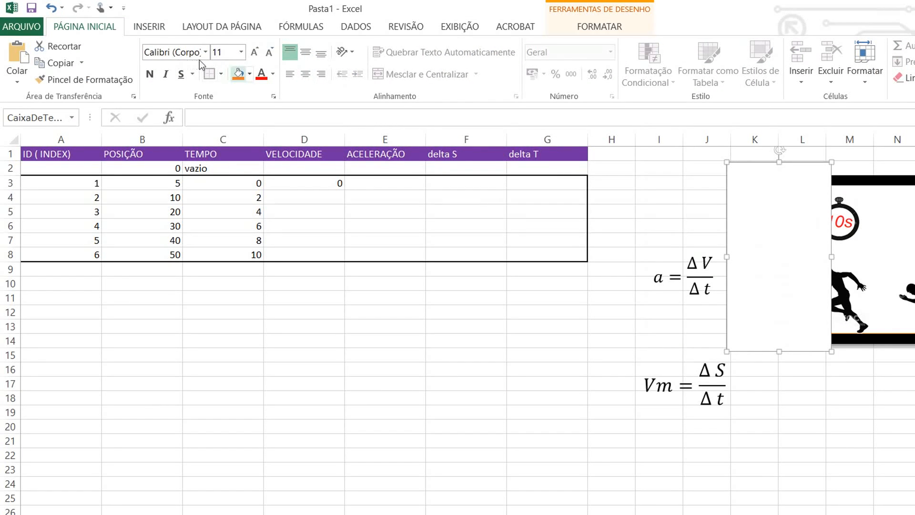
# Fill the text box with a custom light purple, RGB 197, 158, 226.
pyautogui.click(250, 74)
pyautogui.click(344, 202)
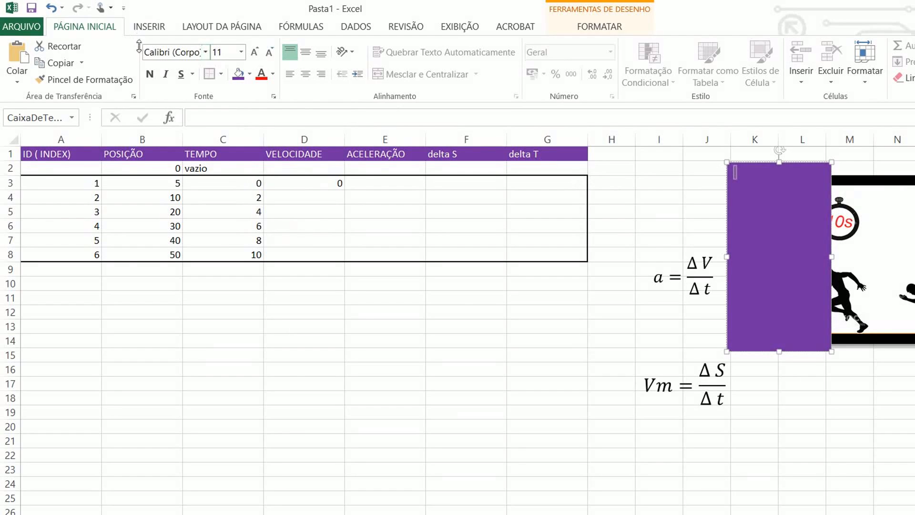
pyautogui.click(249, 74)
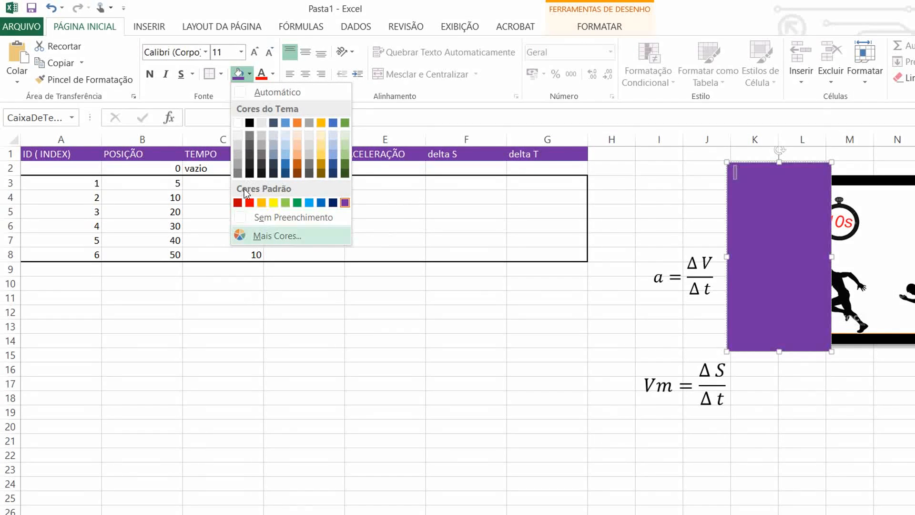
pyautogui.click(277, 235)
pyautogui.moveTo(734, 185); pyautogui.dragTo(734, 157)
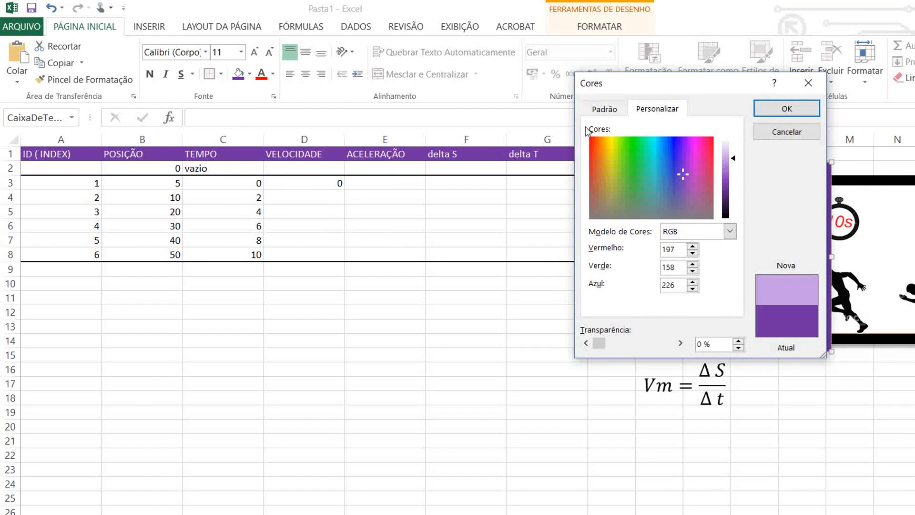
pyautogui.click(784, 113)
# Bring the acceleration equation to the front and move it onto the lower part of the purple box.
pyautogui.click(684, 277)
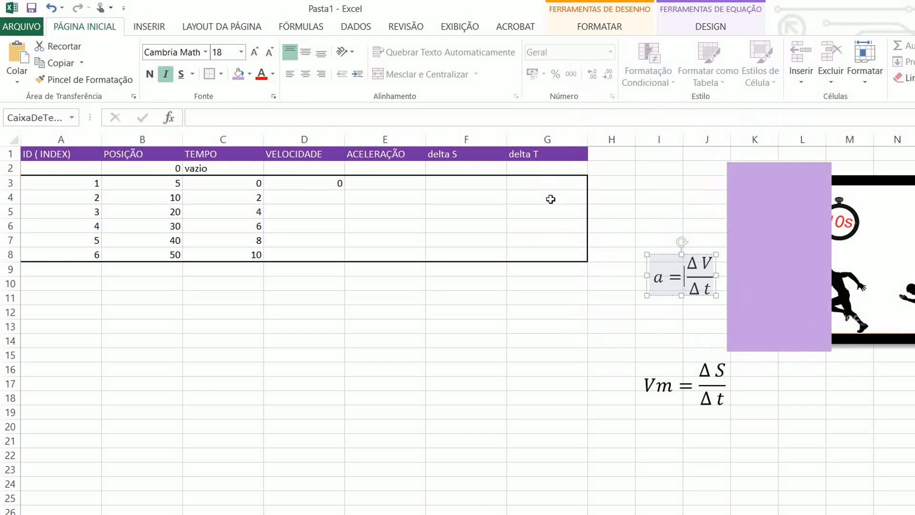
pyautogui.press('Right')
pyautogui.click(670, 254)
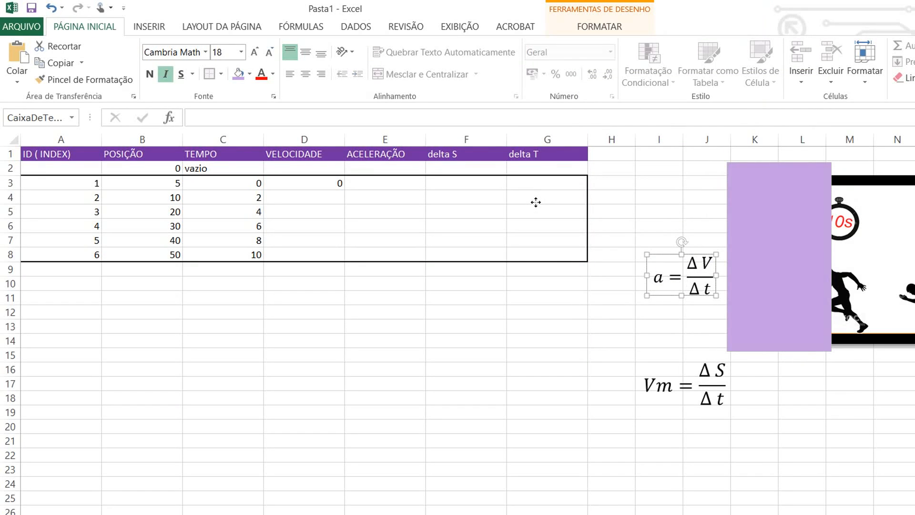
pyautogui.rightClick(669, 253)
pyautogui.moveTo(749, 393)
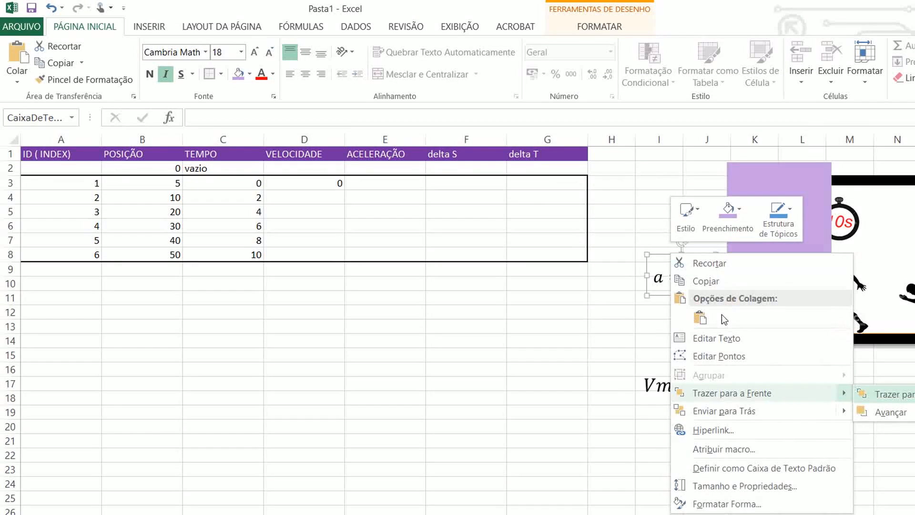
pyautogui.click(530, 257)
pyautogui.moveTo(660, 295); pyautogui.dragTo(756, 324)
# Move the Vm equation up beside the table, over columns H to J, and shift the purple box to columns I and J.
pyautogui.click(677, 391)
pyautogui.moveTo(654, 361); pyautogui.dragTo(622, 190)
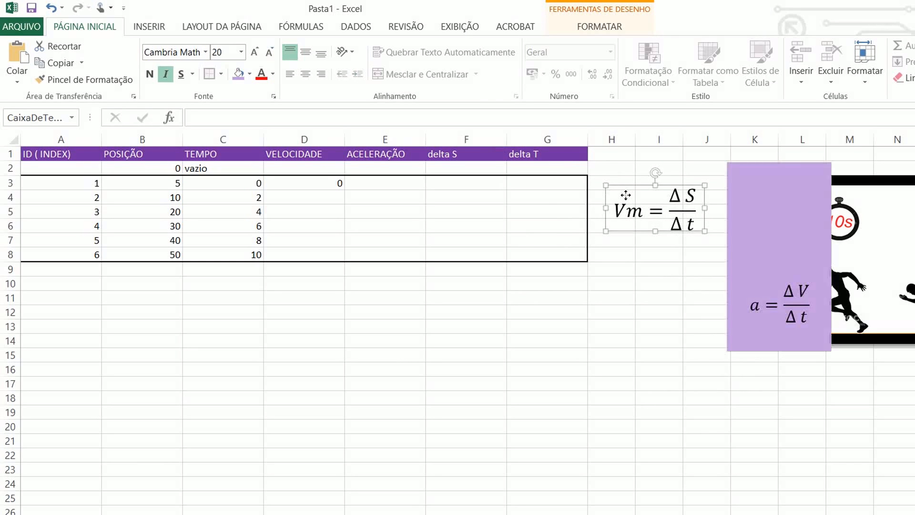
pyautogui.click(781, 245)
pyautogui.moveTo(584, 167); pyautogui.dragTo(497, 171)
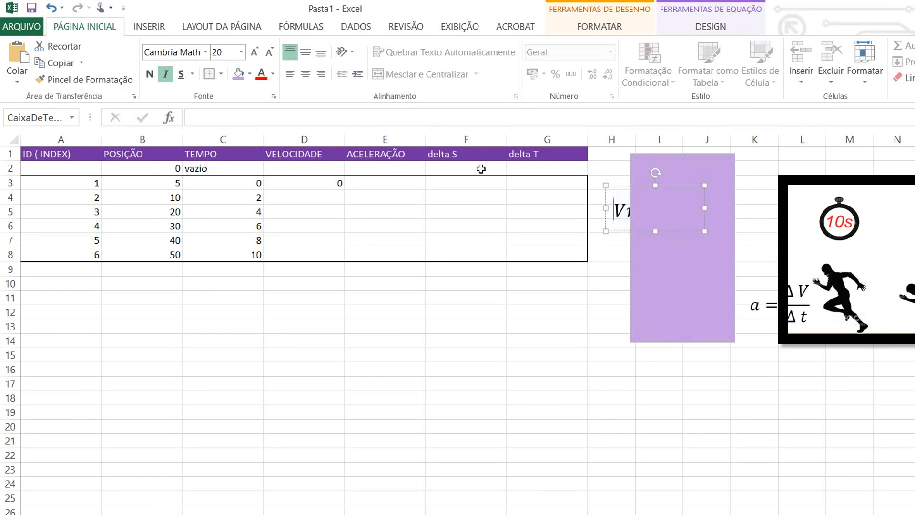
# Bring the Vm equation in front of the purple box and position it within the box's upper part.
pyautogui.rightClick(602, 210)
pyautogui.press('Escape')
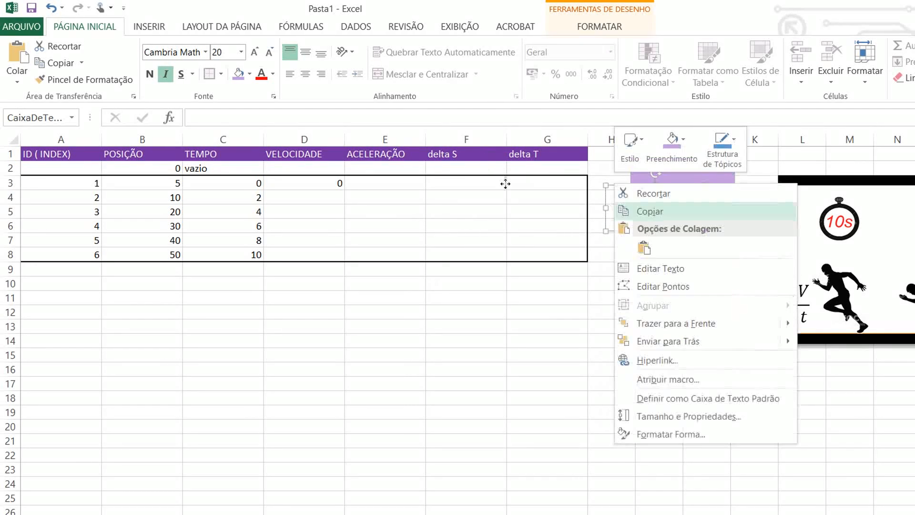
pyautogui.rightClick(614, 184)
pyautogui.click(648, 322)
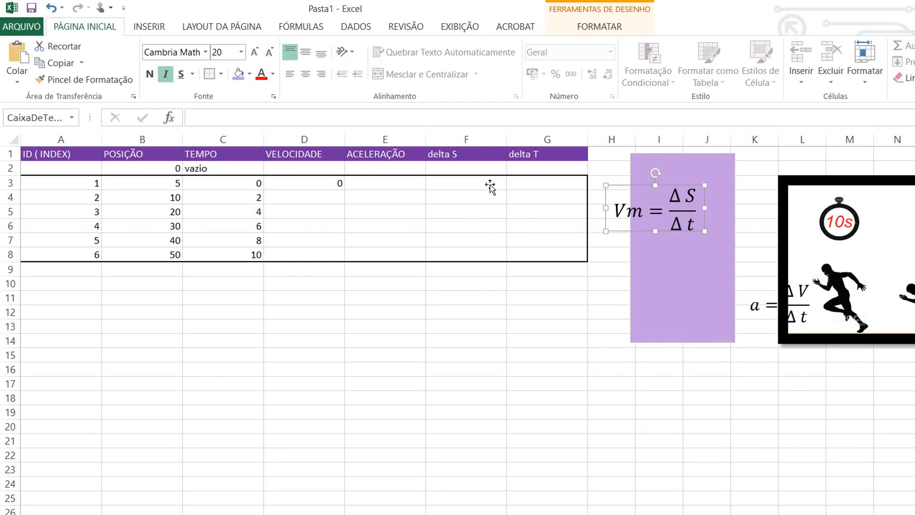
pyautogui.moveTo(490, 186); pyautogui.dragTo(513, 188)
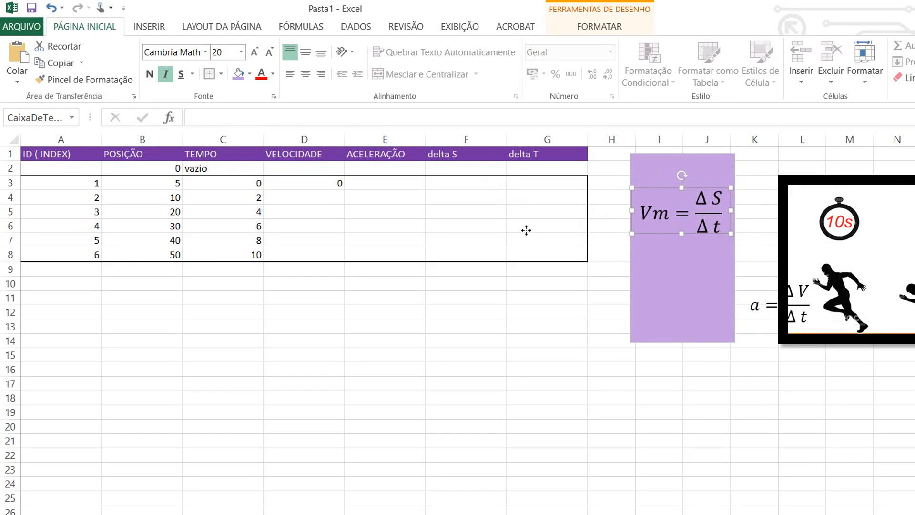
# Widen the purple box and place the acceleration equation on it, below the Vm equation.
pyautogui.click(515, 258)
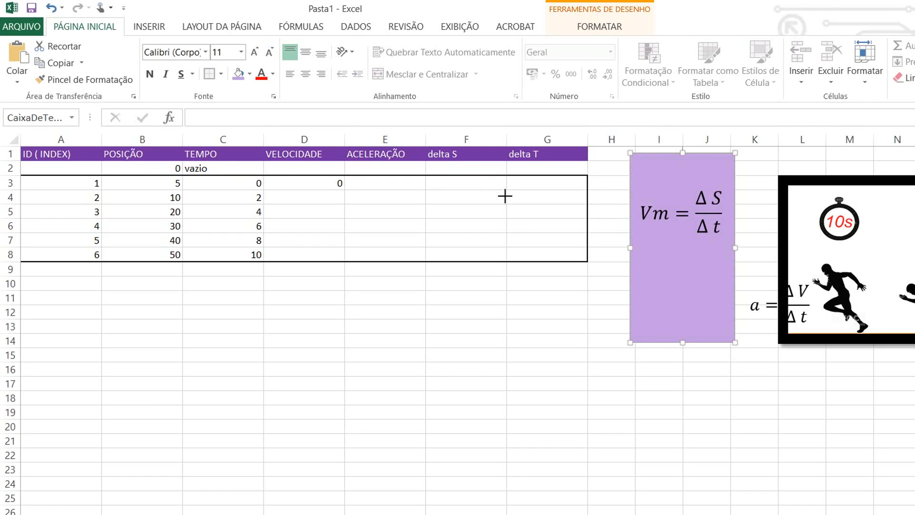
pyautogui.moveTo(505, 197); pyautogui.dragTo(494, 216)
pyautogui.click(517, 209)
pyautogui.click(620, 241)
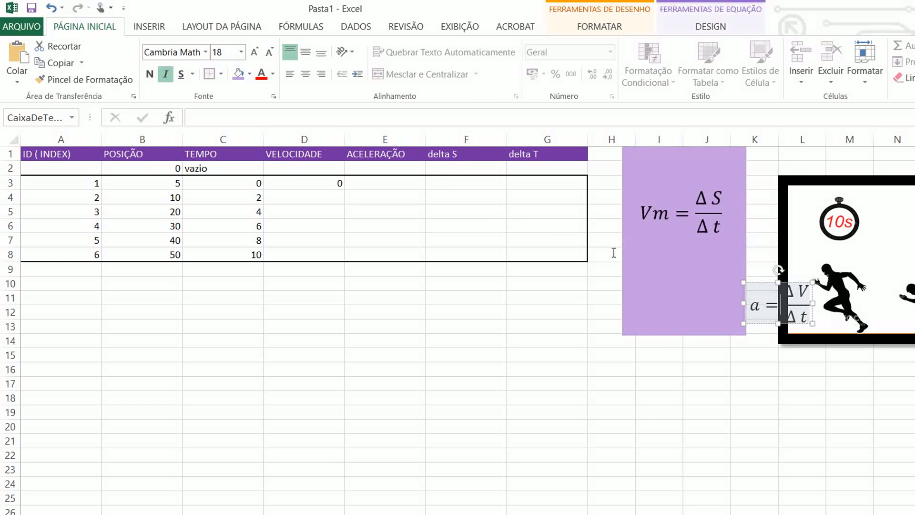
pyautogui.moveTo(611, 259); pyautogui.dragTo(539, 249)
pyautogui.click(540, 155)
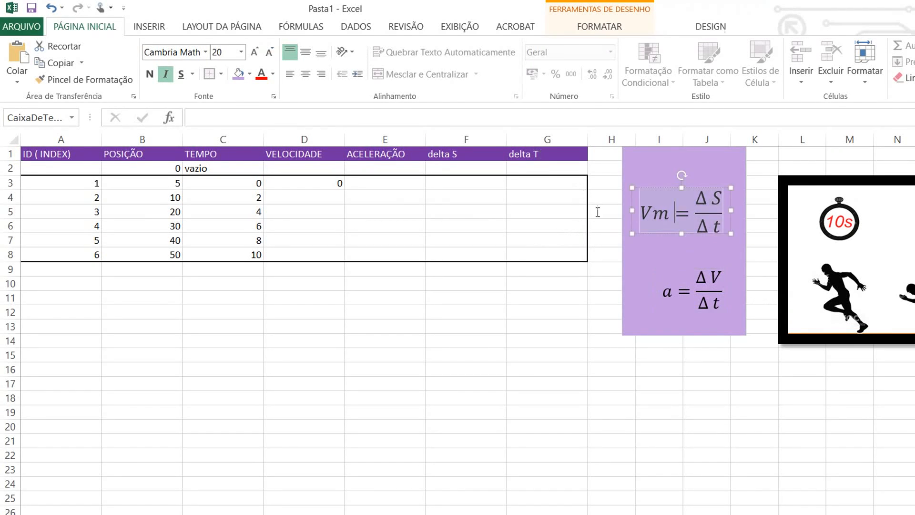
# Nudge the acceleration equation slightly to the left on the purple box, below the Vm equation.
pyautogui.click(570, 310)
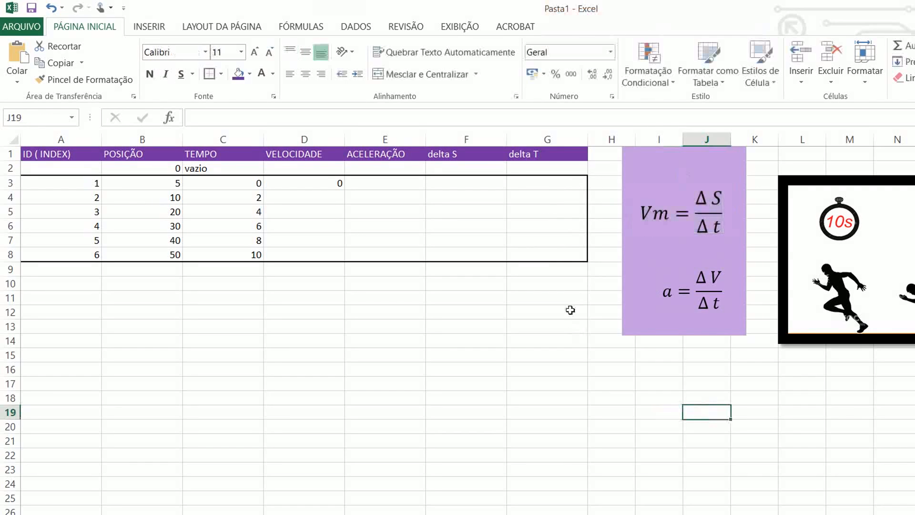
pyautogui.click(549, 176)
pyautogui.click(622, 352)
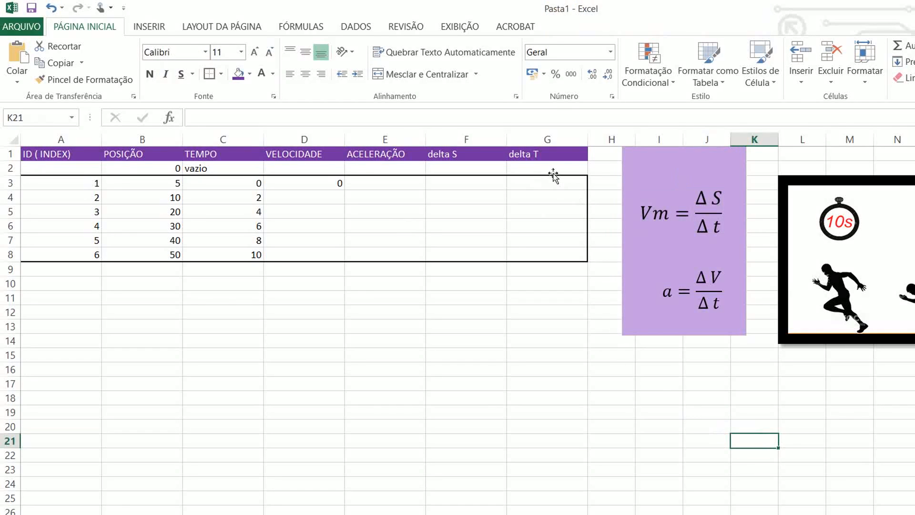
pyautogui.click(571, 244)
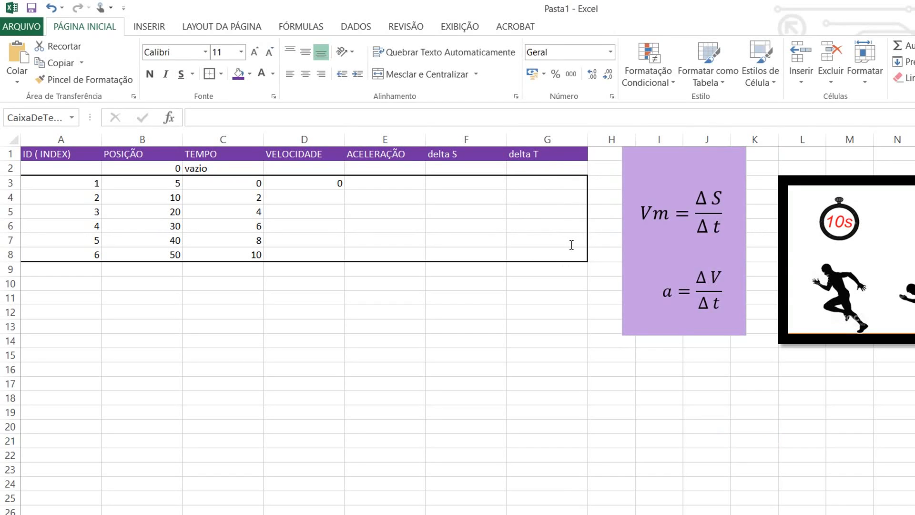
pyautogui.moveTo(535, 249); pyautogui.dragTo(532, 249)
pyautogui.click(828, 329)
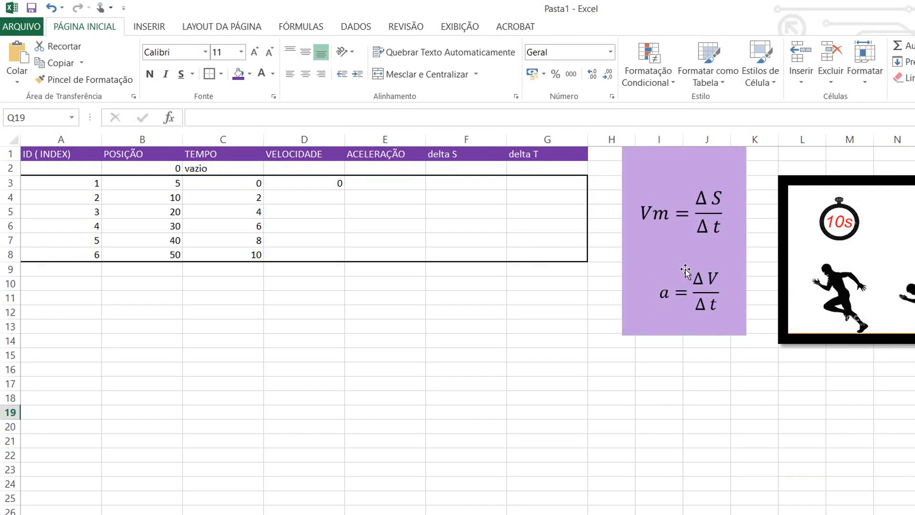
# Enlarge the runner picture and place it beside the purple box, then extend the box to meet the picture's edge.
pyautogui.moveTo(685, 269); pyautogui.dragTo(677, 246)
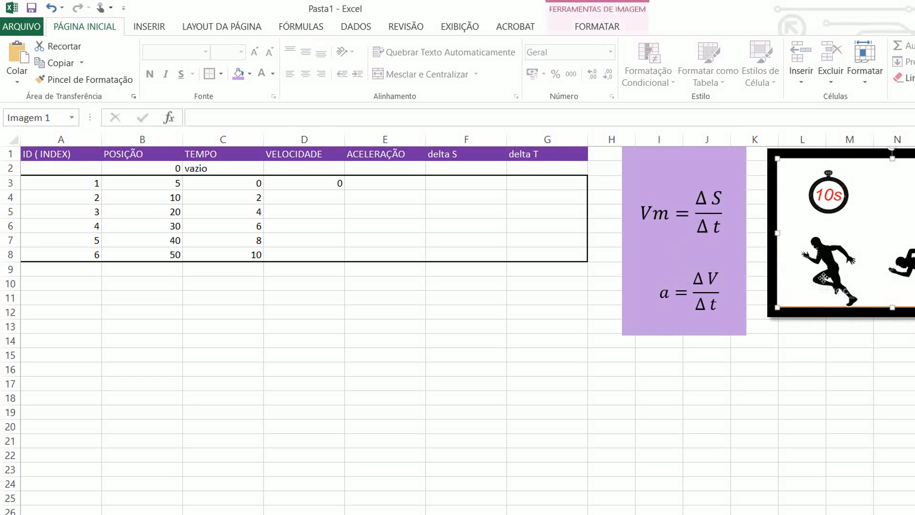
pyautogui.moveTo(810, 251); pyautogui.dragTo(829, 256)
pyautogui.moveTo(819, 213); pyautogui.dragTo(812, 216)
pyautogui.click(643, 237)
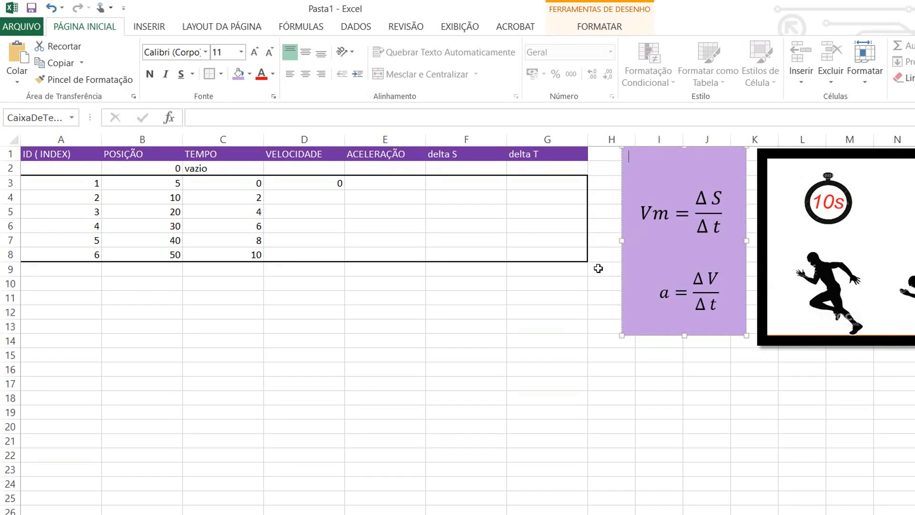
pyautogui.moveTo(746, 335); pyautogui.dragTo(758, 344)
pyautogui.click(147, 368)
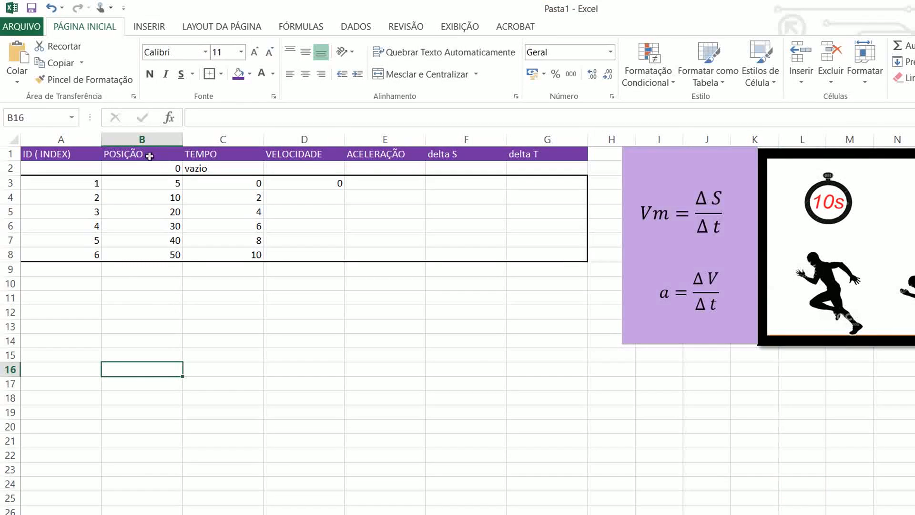
# Italicize the position and time values in cells B3:C8.
pyautogui.moveTo(140, 182); pyautogui.dragTo(252, 255)
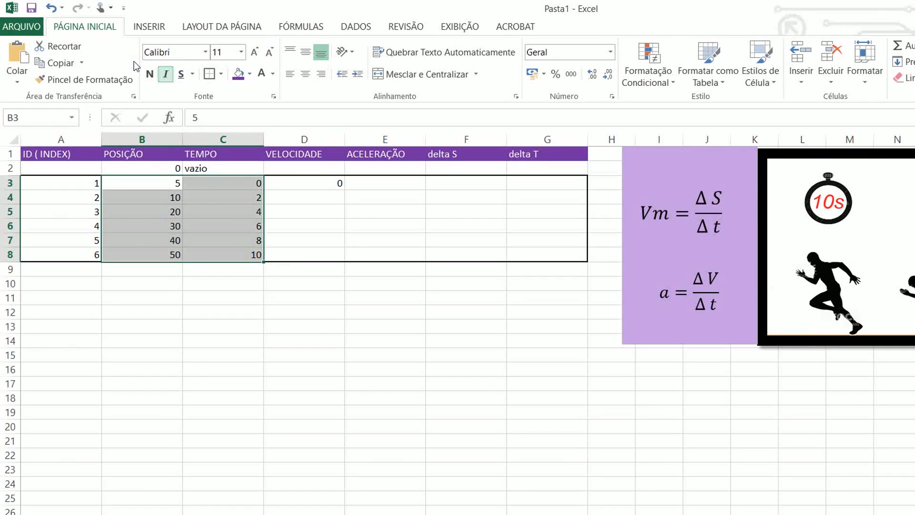
pyautogui.click(165, 74)
pyautogui.click(385, 383)
pyautogui.click(209, 284)
# Set the font colour of the position and time values in B3:C8 to dark red.
pyautogui.moveTo(138, 183); pyautogui.dragTo(253, 255)
pyautogui.click(273, 74)
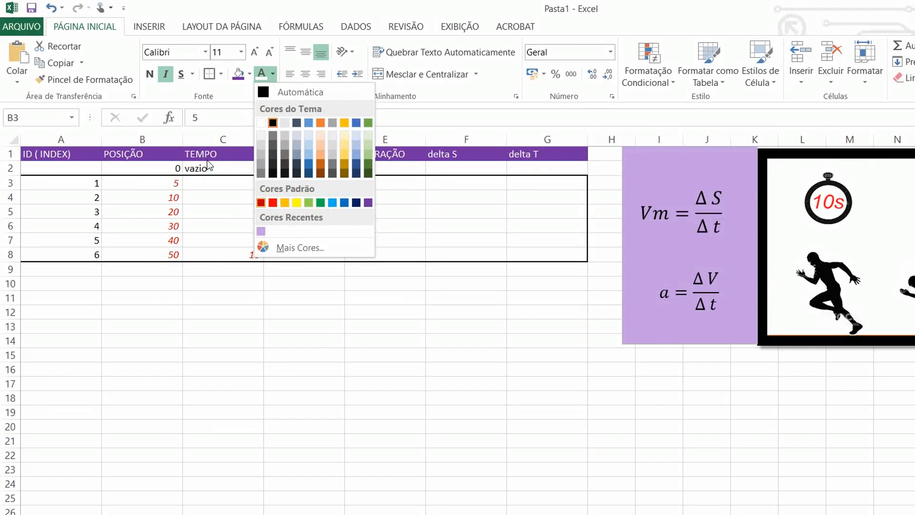
pyautogui.click(260, 202)
pyautogui.click(300, 327)
pyautogui.click(300, 298)
# Increase the font size of the position and time values in B3:C8 to 12.
pyautogui.moveTo(135, 181); pyautogui.dragTo(192, 204)
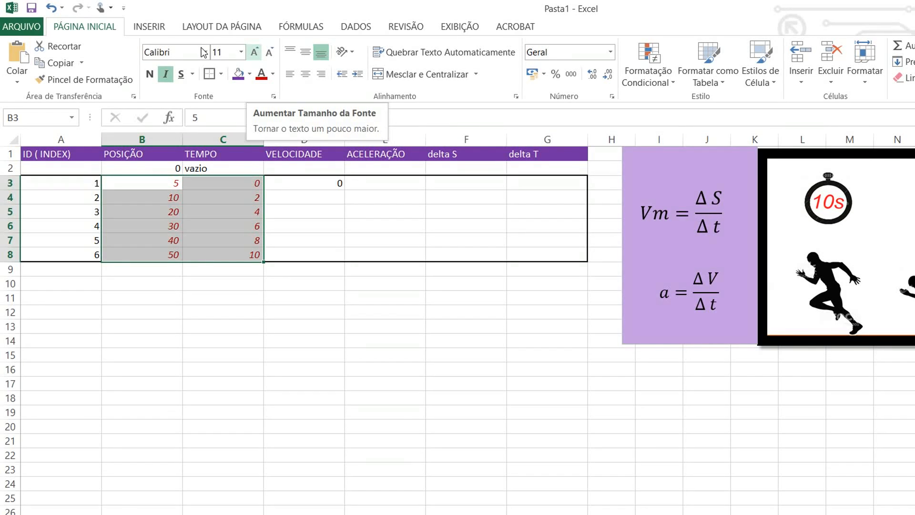
pyautogui.click(254, 52)
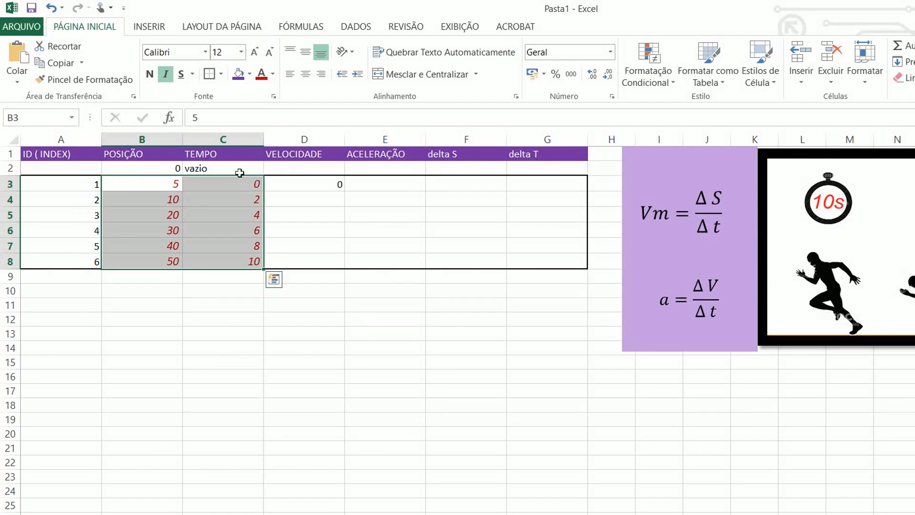
pyautogui.click(302, 215)
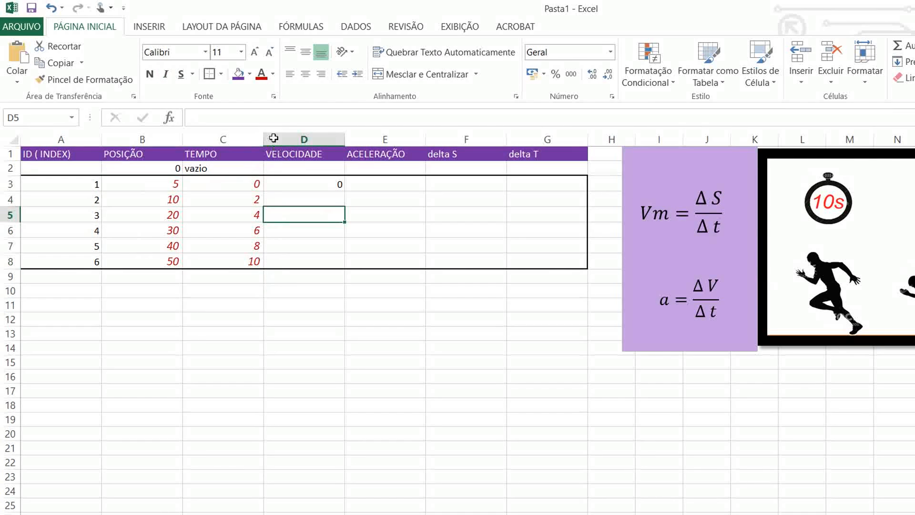
pyautogui.moveTo(269, 153); pyautogui.dragTo(305, 276)
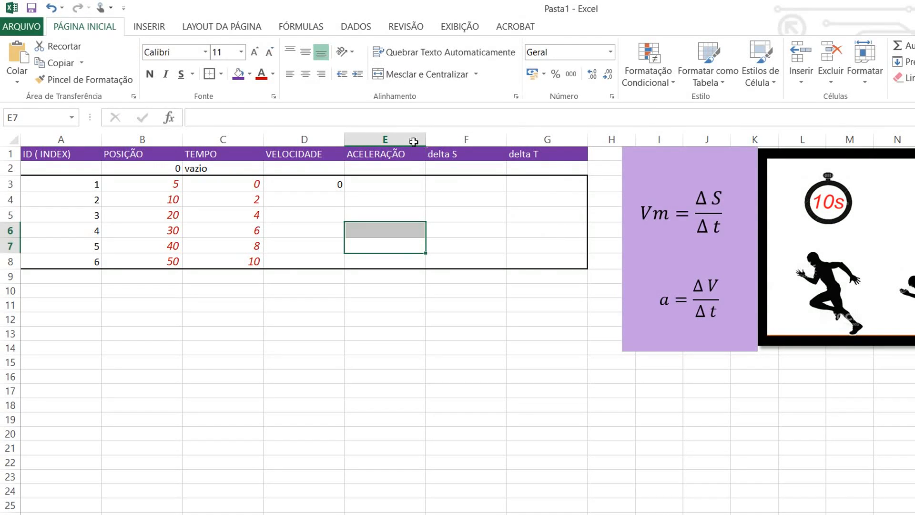
pyautogui.moveTo(443, 154); pyautogui.dragTo(465, 265)
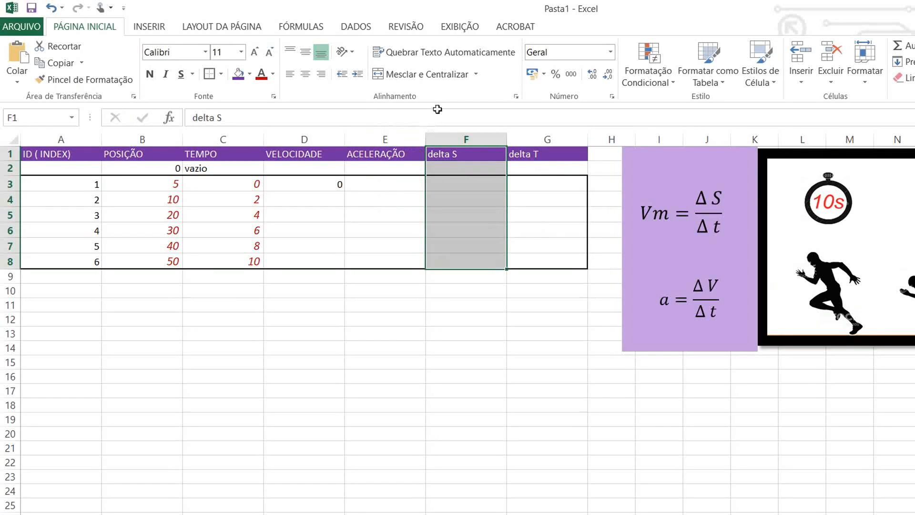
pyautogui.moveTo(538, 153); pyautogui.dragTo(533, 248)
# Insert a blank column between delta S and delta T, and widen columns I and K slightly.
pyautogui.click(547, 139)
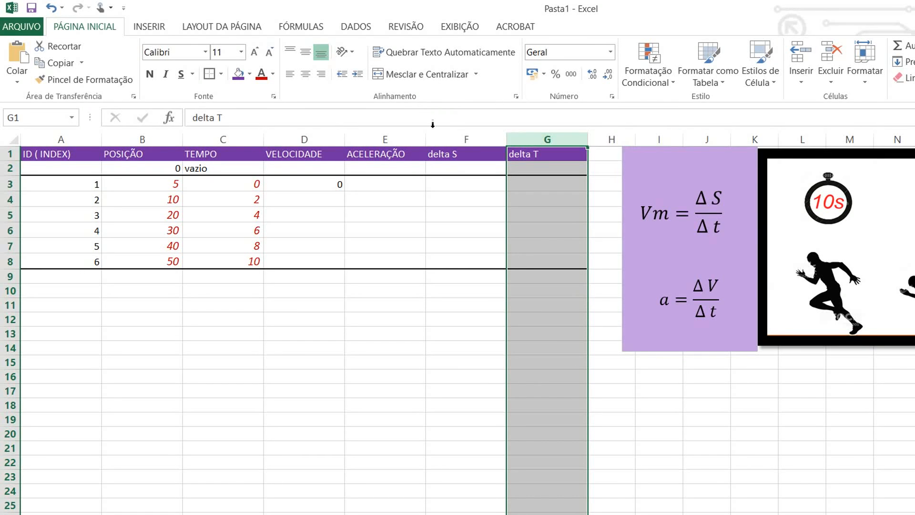
pyautogui.rightClick(555, 139)
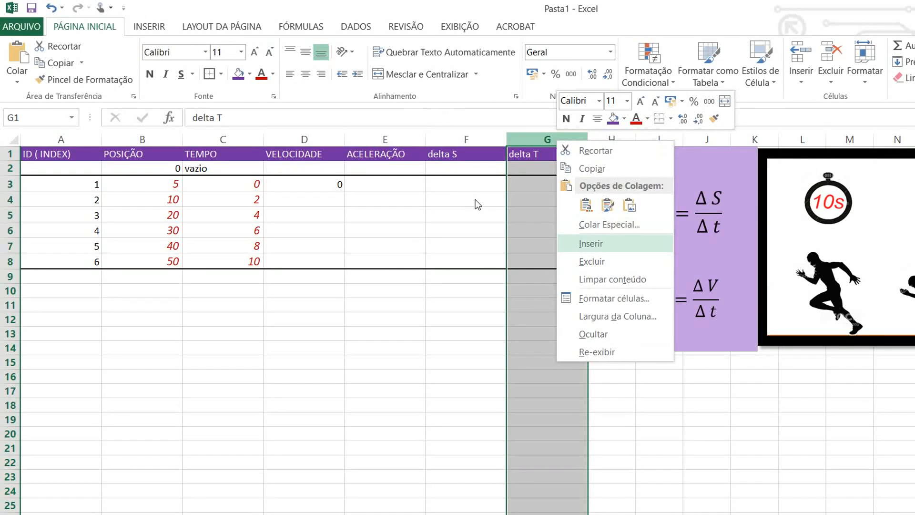
pyautogui.press('Return')
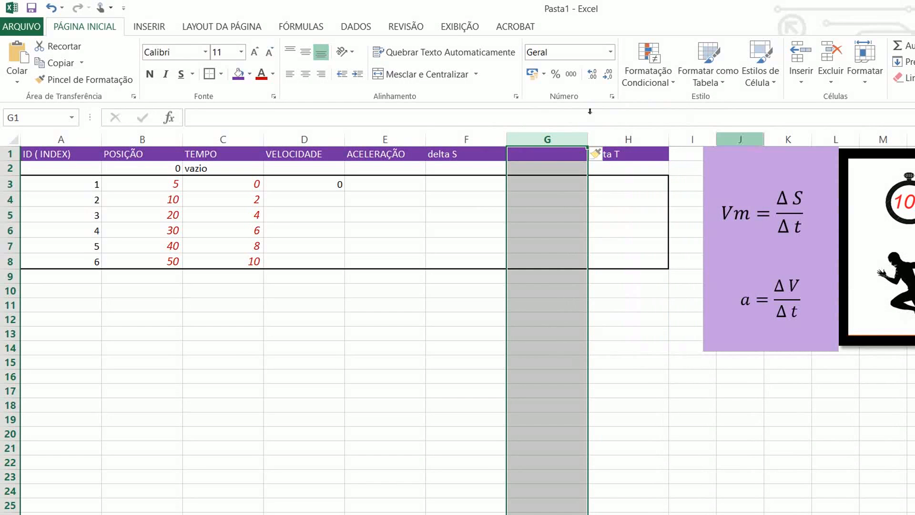
pyautogui.moveTo(812, 137); pyautogui.dragTo(827, 137)
pyautogui.moveTo(716, 139); pyautogui.dragTo(724, 140)
pyautogui.click(687, 304)
# Place the delta T heading in G1 and change the heading in H1 to delta V.
pyautogui.click(569, 168)
pyautogui.press('Up')
pyautogui.press('Right')
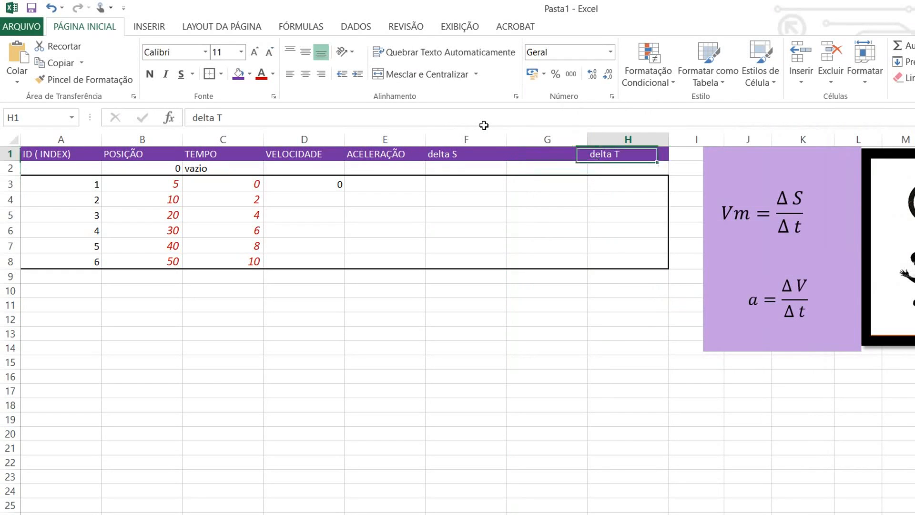
pyautogui.hotkey('ctrl', 'x')
pyautogui.press('Left')
pyautogui.hotkey('ctrl', 'v')
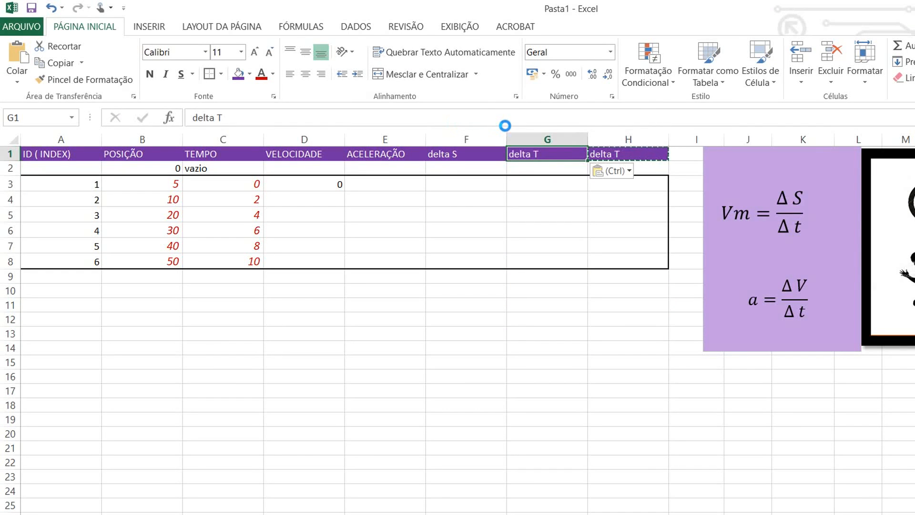
pyautogui.press('Right')
pyautogui.press('F2')
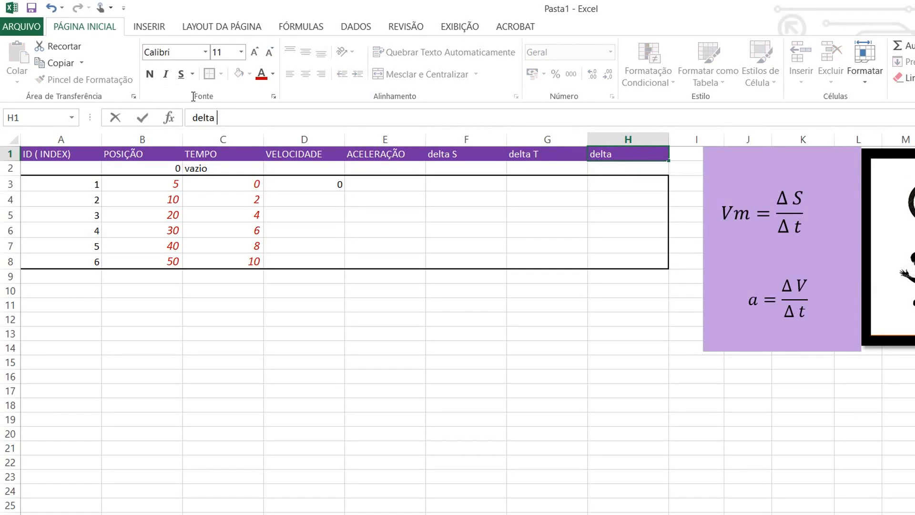
pyautogui.click(444, 377)
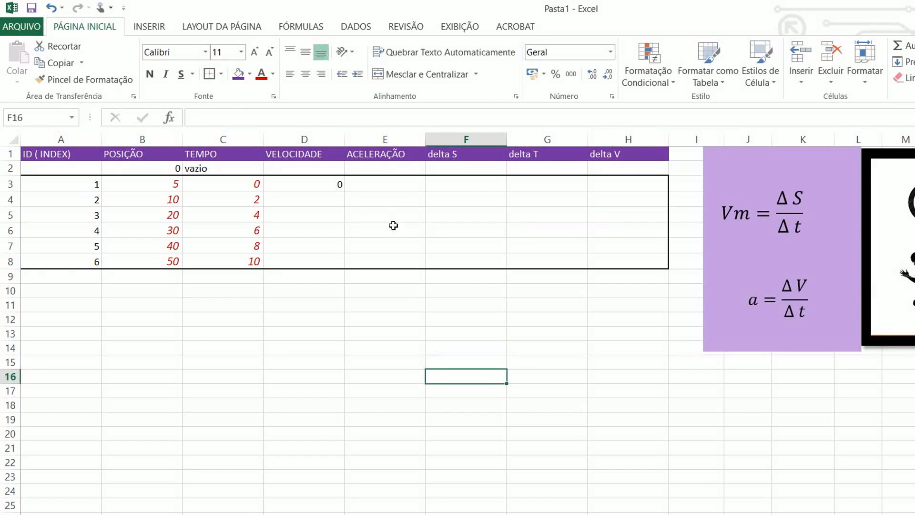
pyautogui.click(440, 277)
pyautogui.click(377, 184)
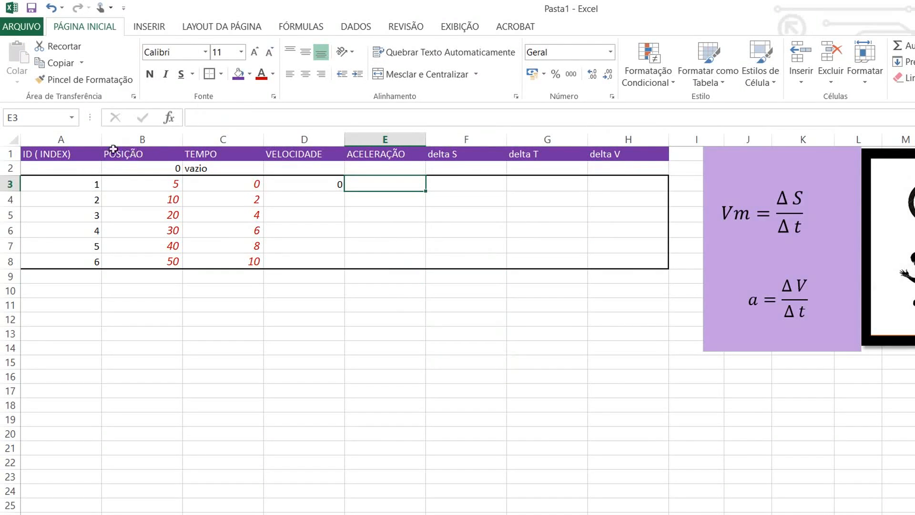
pyautogui.moveTo(89, 183)
pyautogui.mouseDown()
pyautogui.moveTo(422, 195)
pyautogui.moveTo(476, 186)
pyautogui.mouseUp()
pyautogui.click(555, 228)
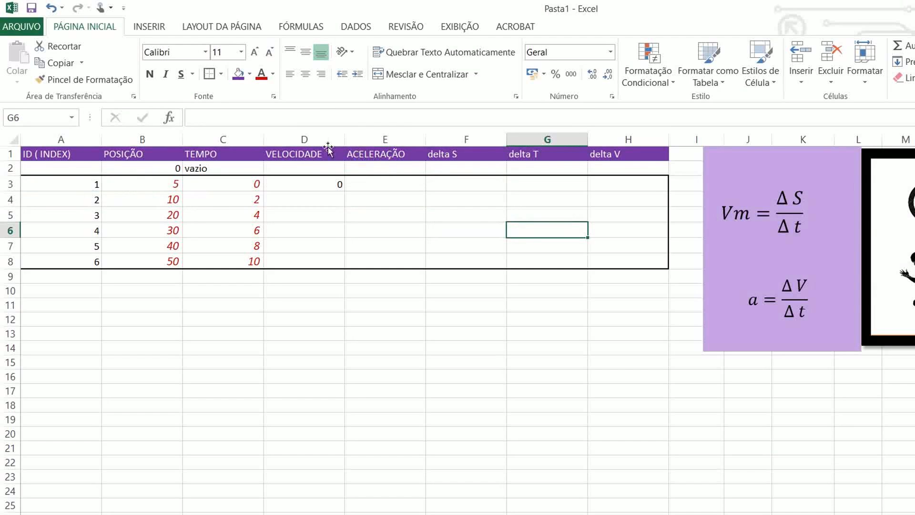
pyautogui.click(404, 183)
pyautogui.click(464, 184)
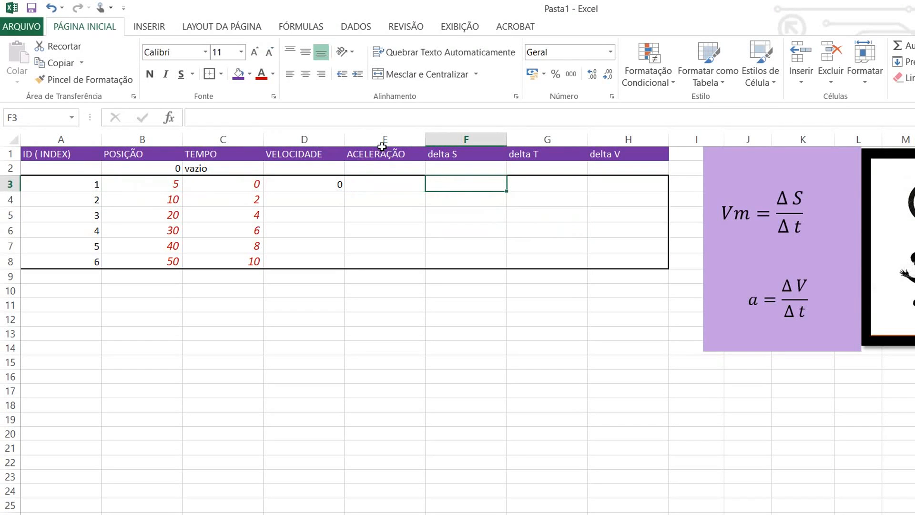
pyautogui.write('-')
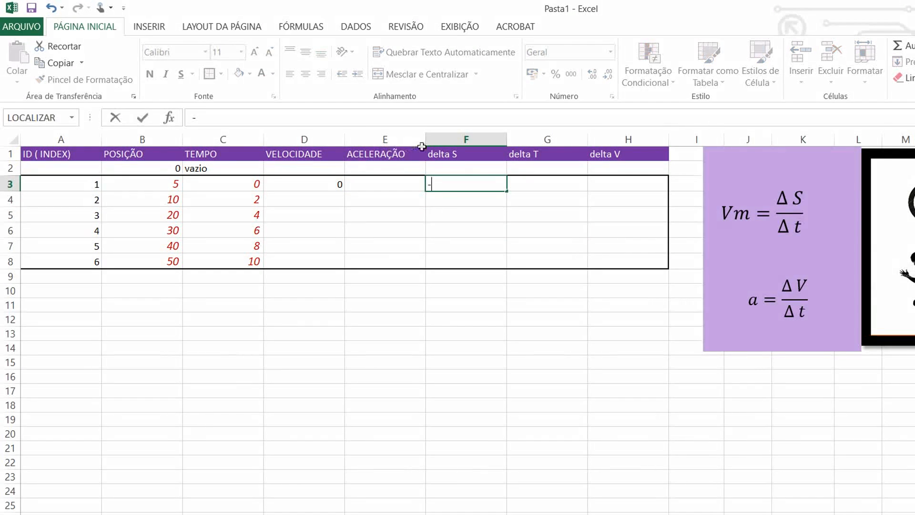
pyautogui.click(524, 184)
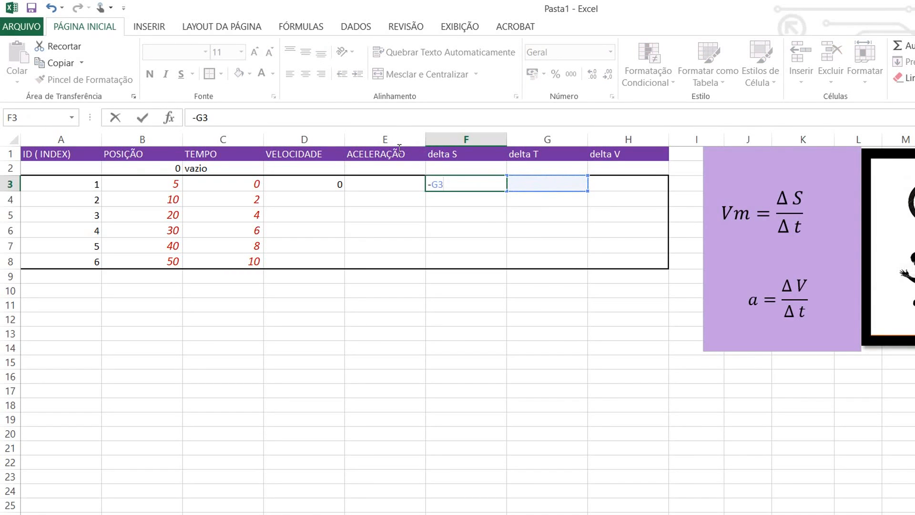
pyautogui.press('BackSpace')
pyautogui.press('BackSpace')
pyautogui.press('BackSpace')
pyautogui.write('----')
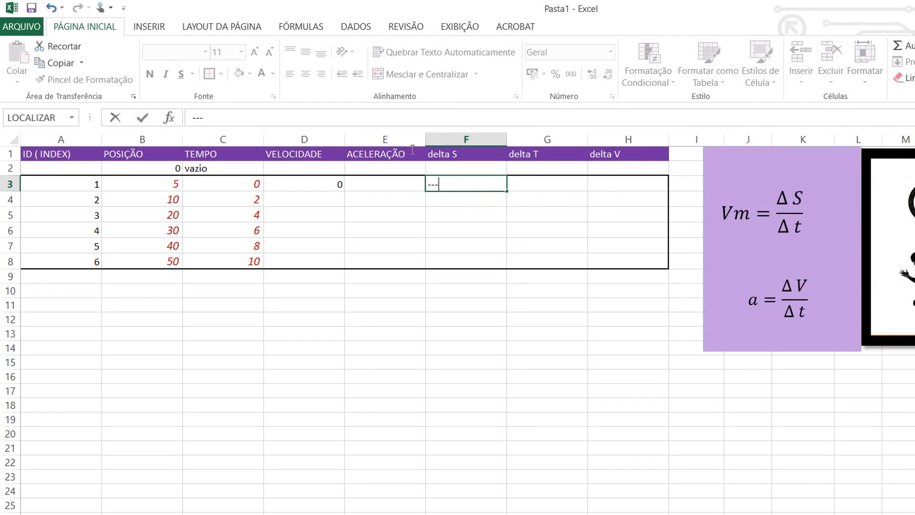
pyautogui.click(543, 186)
pyautogui.press('BackSpace')
pyautogui.press('BackSpace')
pyautogui.press('BackSpace')
pyautogui.click(386, 245)
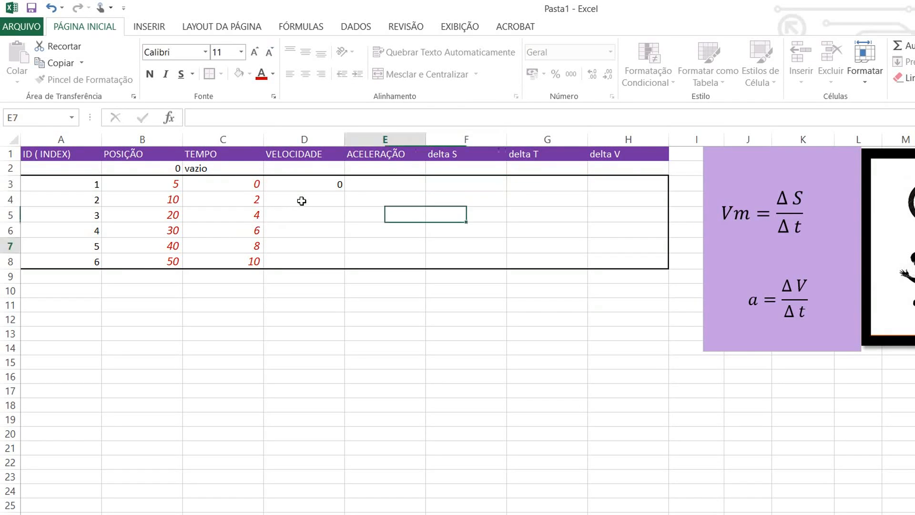
# Fill the first data row's delta S, delta T and delta V cells, F3:H3, with light grey.
pyautogui.click(466, 198)
pyautogui.click(465, 186)
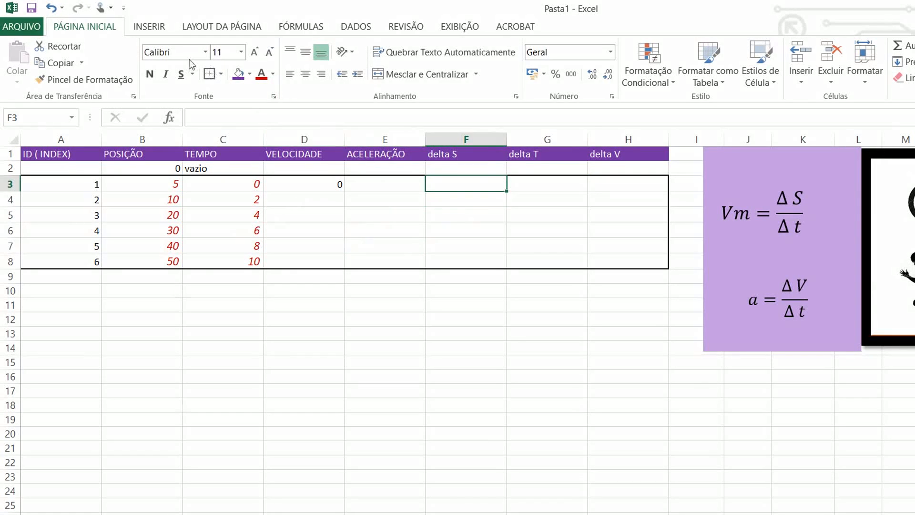
pyautogui.click(249, 74)
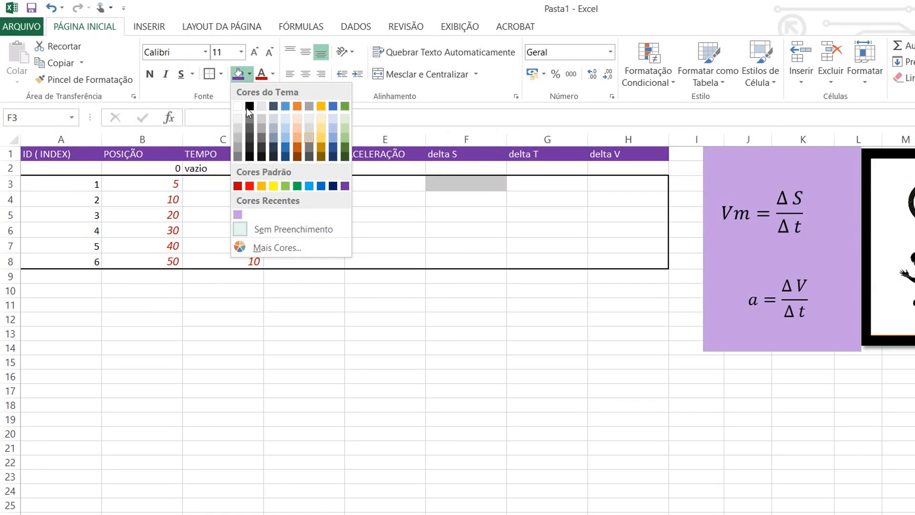
pyautogui.click(308, 137)
pyautogui.click(628, 261)
pyautogui.click(547, 185)
pyautogui.moveTo(547, 184); pyautogui.dragTo(628, 184)
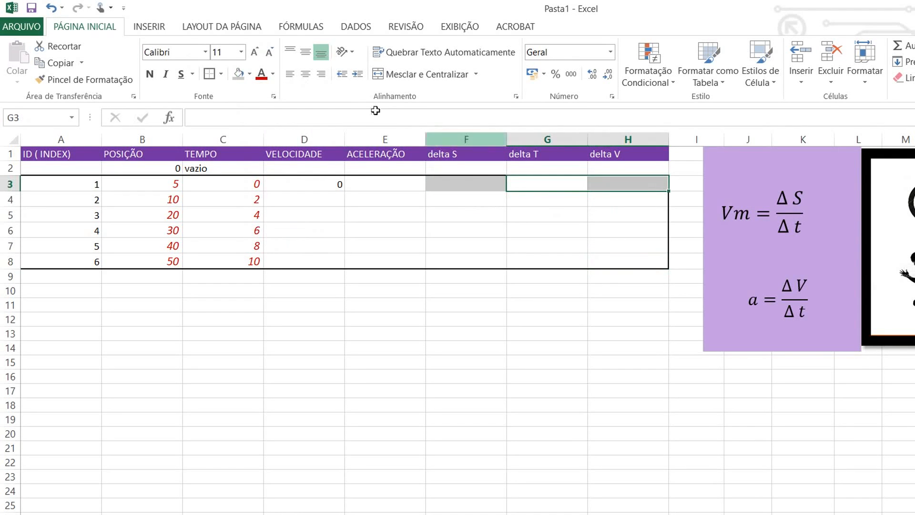
pyautogui.click(238, 74)
pyautogui.click(628, 276)
# Enter 0 as the acceleration of the first data row in E3.
pyautogui.click(381, 173)
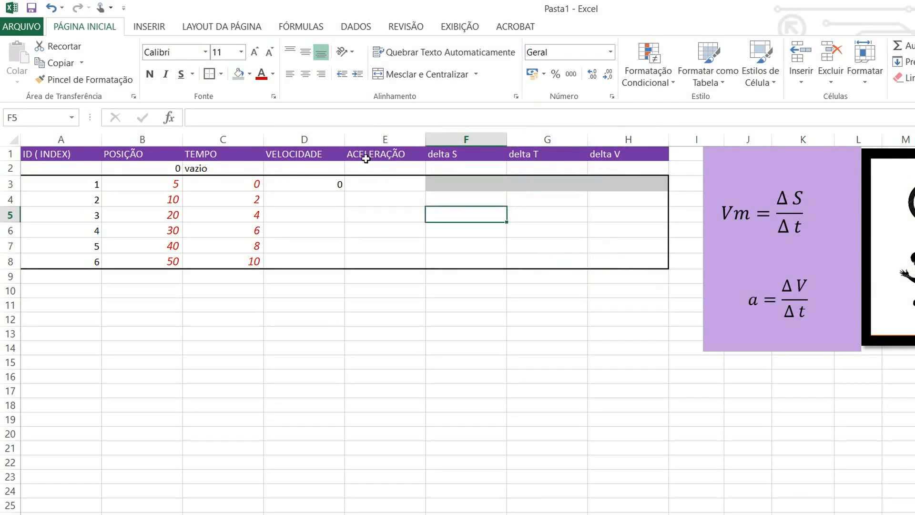
pyautogui.click(294, 162)
pyautogui.click(305, 183)
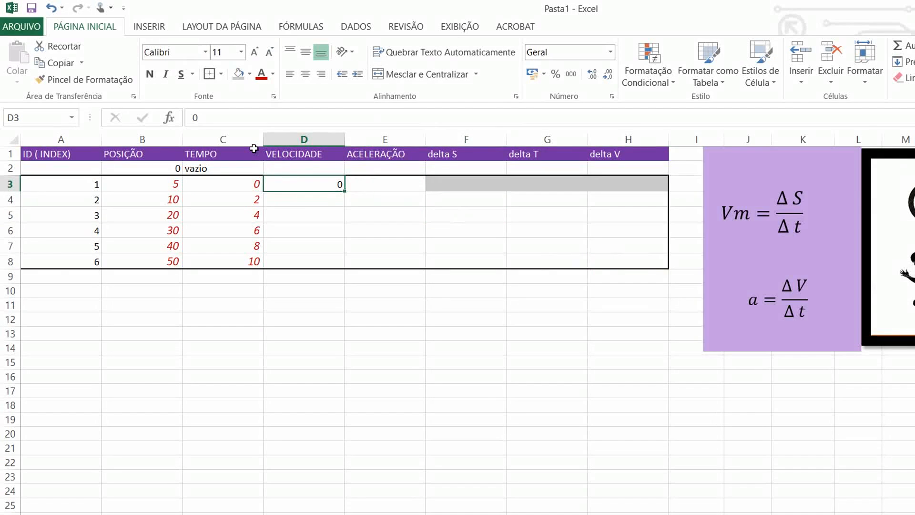
pyautogui.press('Right')
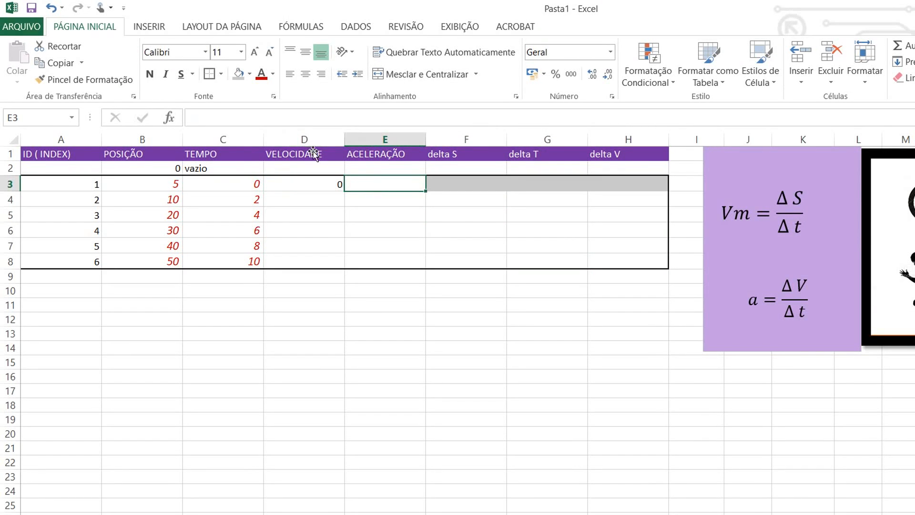
pyautogui.write('0')
pyautogui.click(520, 219)
pyautogui.click(393, 181)
pyautogui.press('Right')
pyautogui.press('Down')
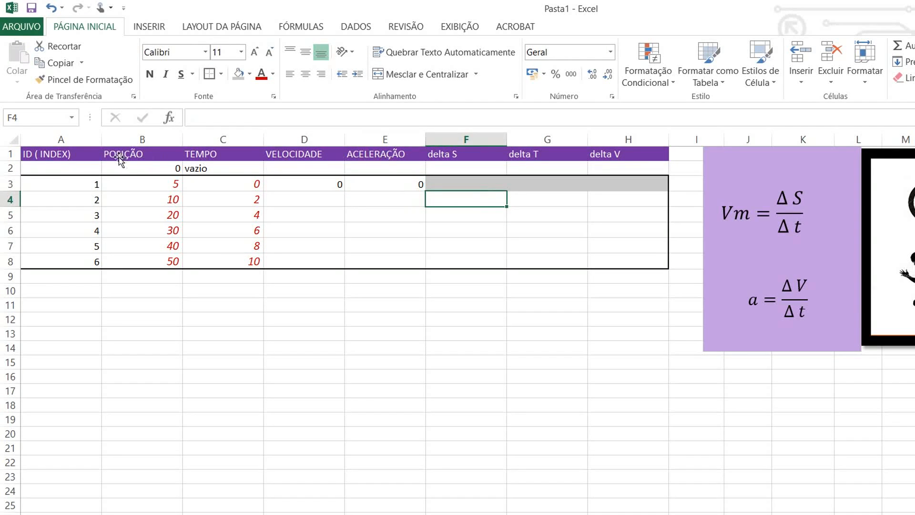
pyautogui.moveTo(50, 202)
pyautogui.mouseDown()
pyautogui.moveTo(130, 196)
pyautogui.moveTo(498, 213)
pyautogui.moveTo(595, 202)
pyautogui.mouseUp()
pyautogui.click(396, 261)
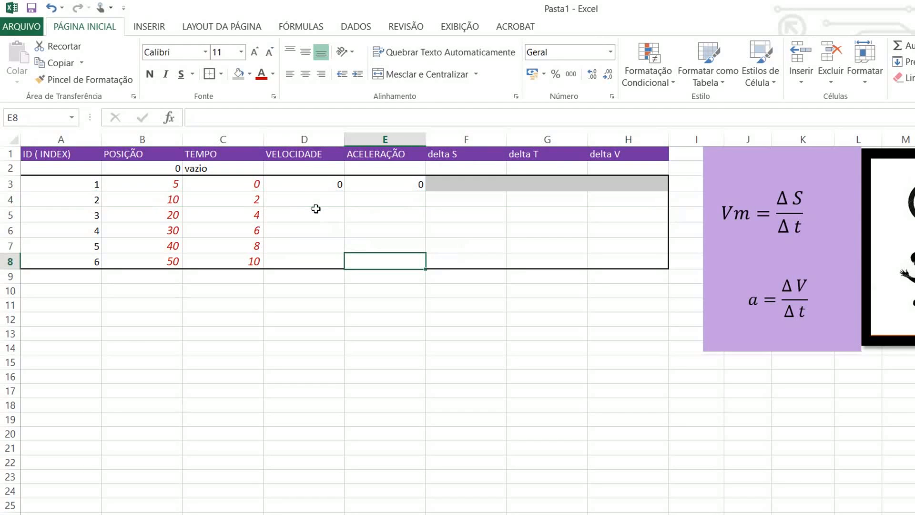
pyautogui.click(85, 198)
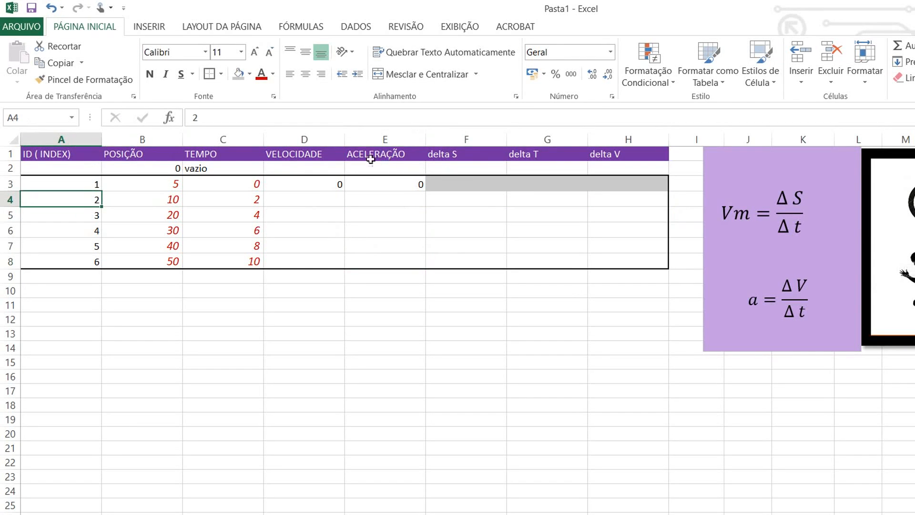
# Enter the formula =B4-B3 in F4 to calculate the second data row's delta S.
pyautogui.click(461, 199)
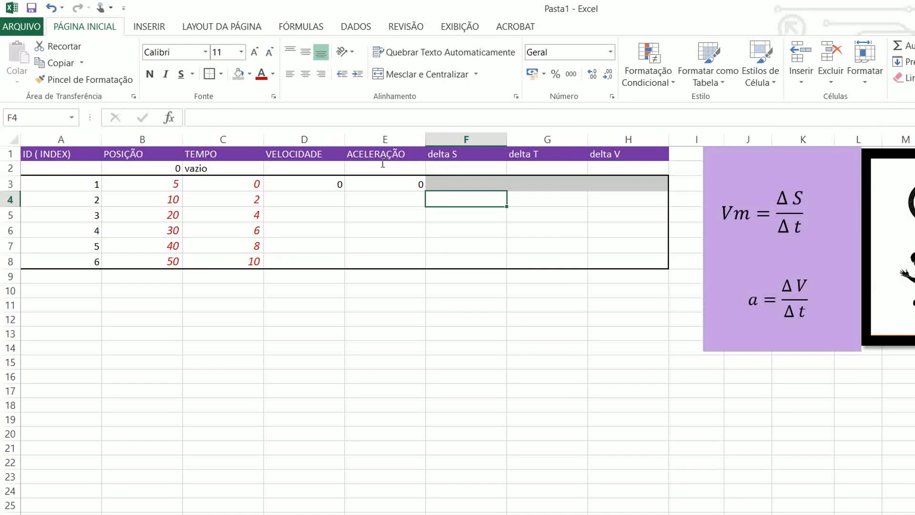
pyautogui.write('=')
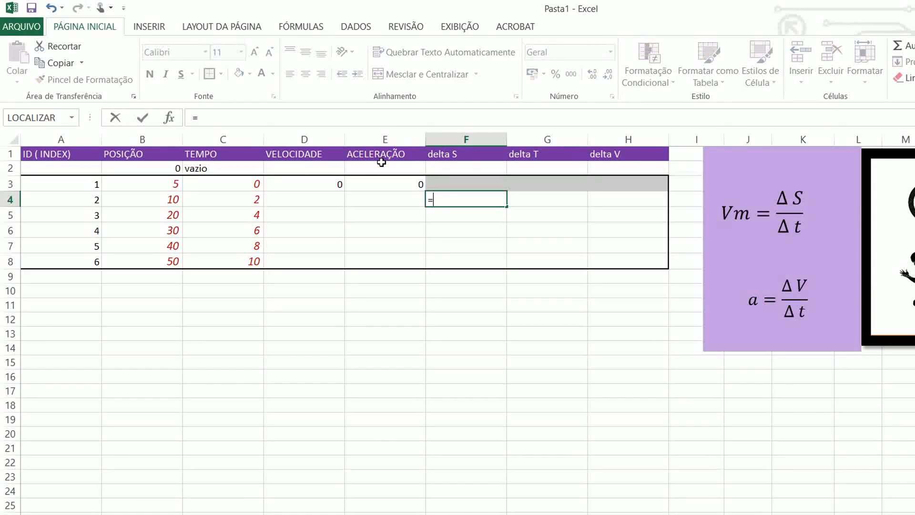
pyautogui.press('Left')
pyautogui.press('Left')
pyautogui.press('Left')
pyautogui.press('Left')
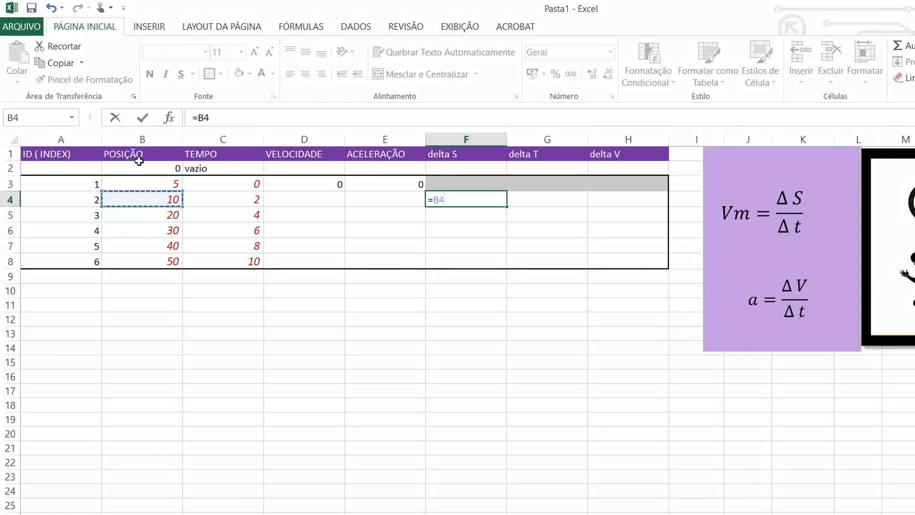
pyautogui.write('-')
pyautogui.press('Up')
pyautogui.press('Left')
pyautogui.press('Left')
pyautogui.press('Left')
pyautogui.press('Left')
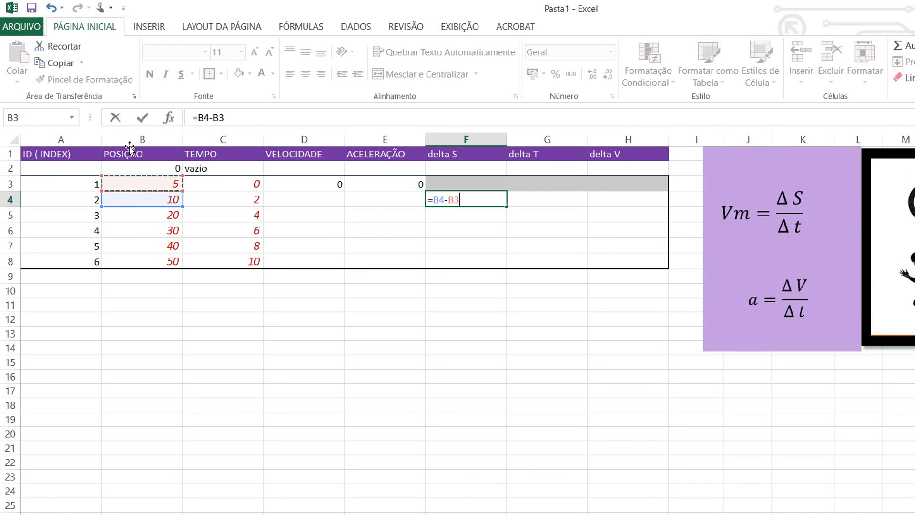
pyautogui.press('Return')
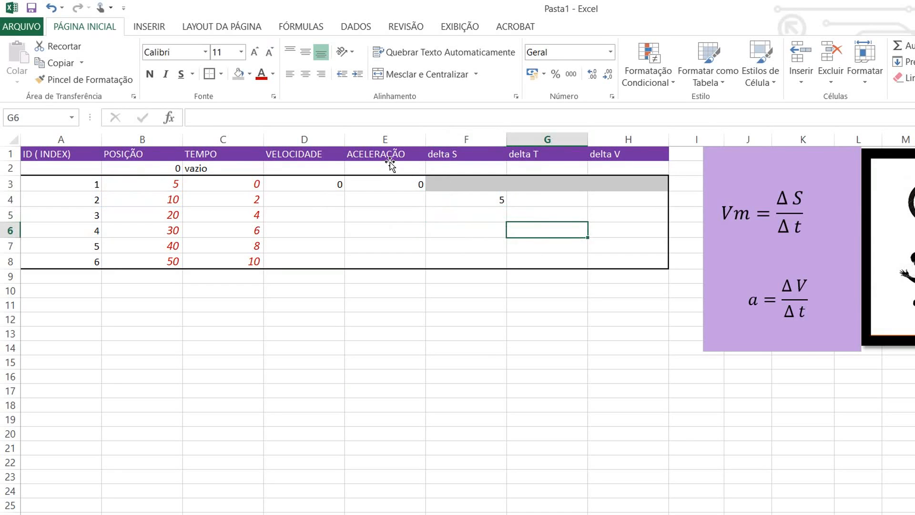
# Copy the delta S formula from F4 down through F8 and check the cell references in the copied formulas.
pyautogui.press('Up')
pyautogui.click(171, 201)
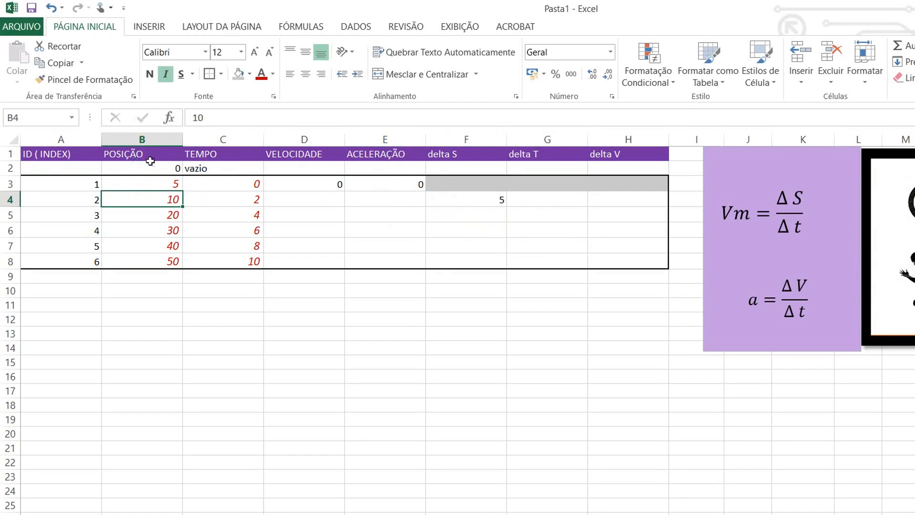
pyautogui.click(527, 214)
pyautogui.press('Up')
pyautogui.press('Left')
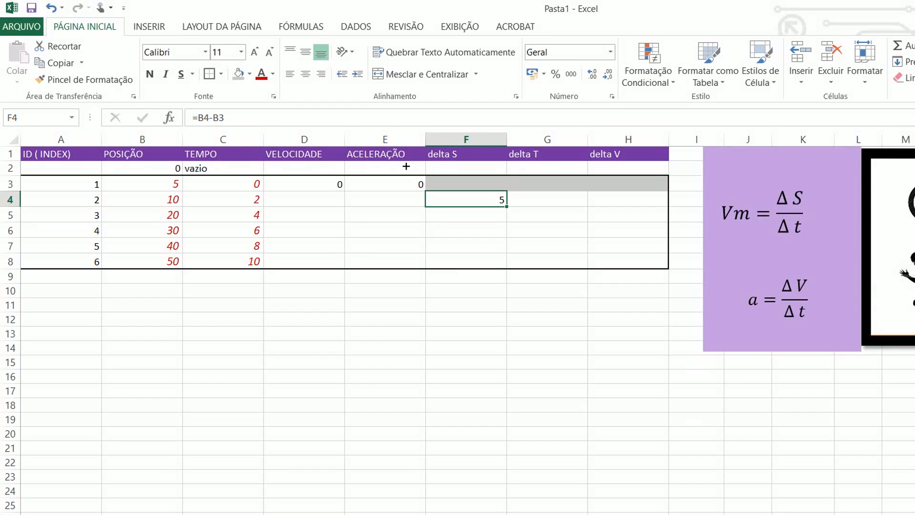
pyautogui.moveTo(506, 206); pyautogui.dragTo(503, 263)
pyautogui.press('Down')
pyautogui.press('Down')
pyautogui.press('Down')
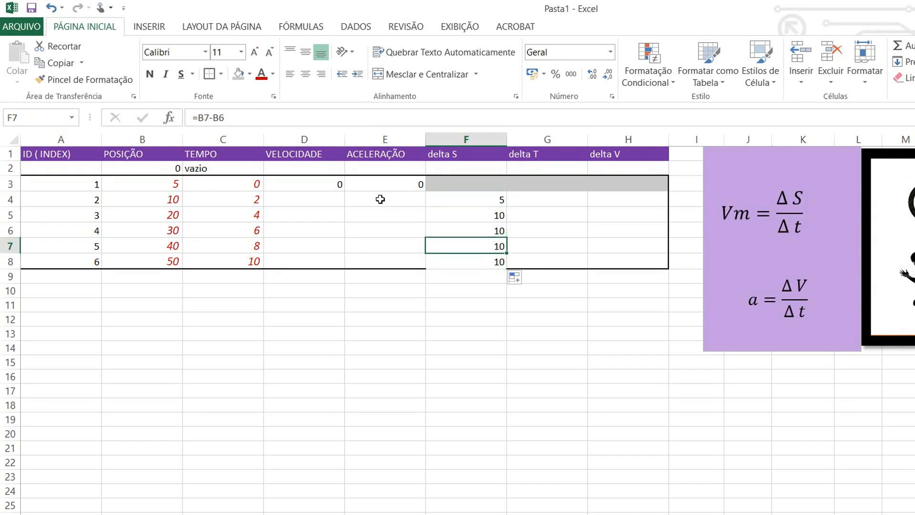
pyautogui.press('F2')
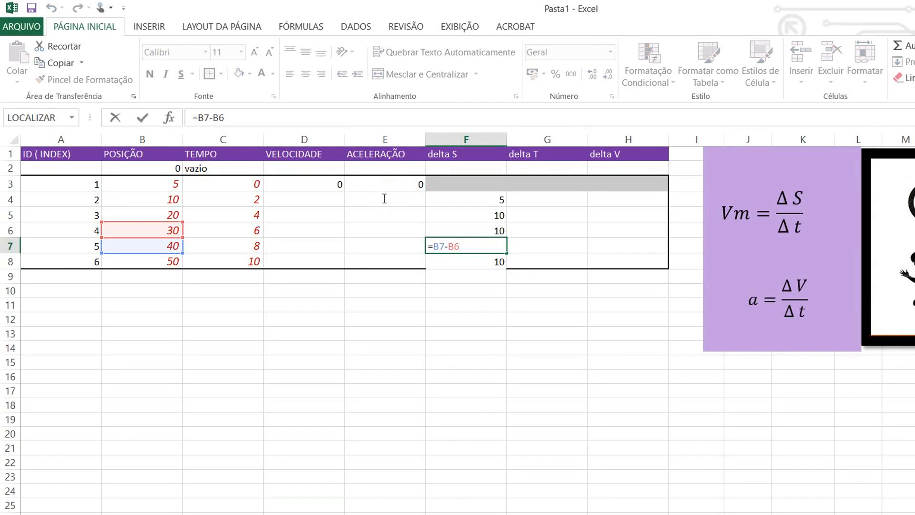
pyautogui.press('Escape')
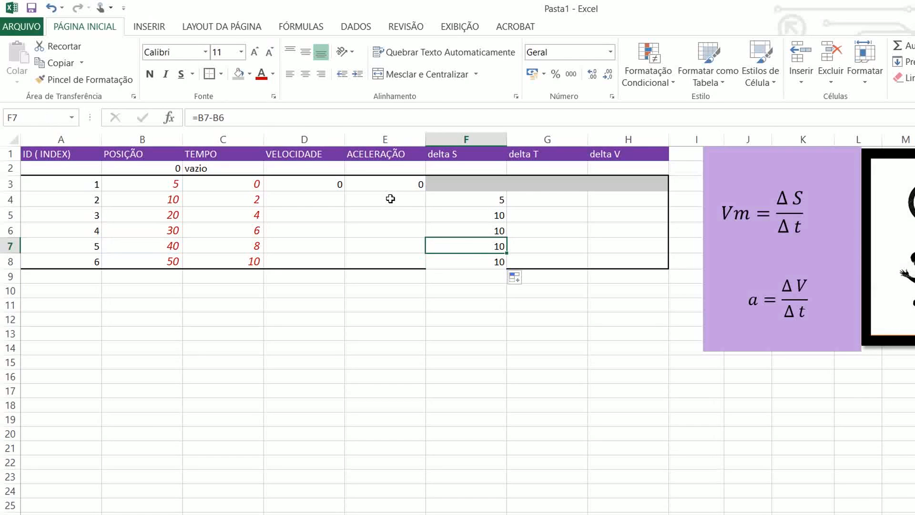
pyautogui.press('F2')
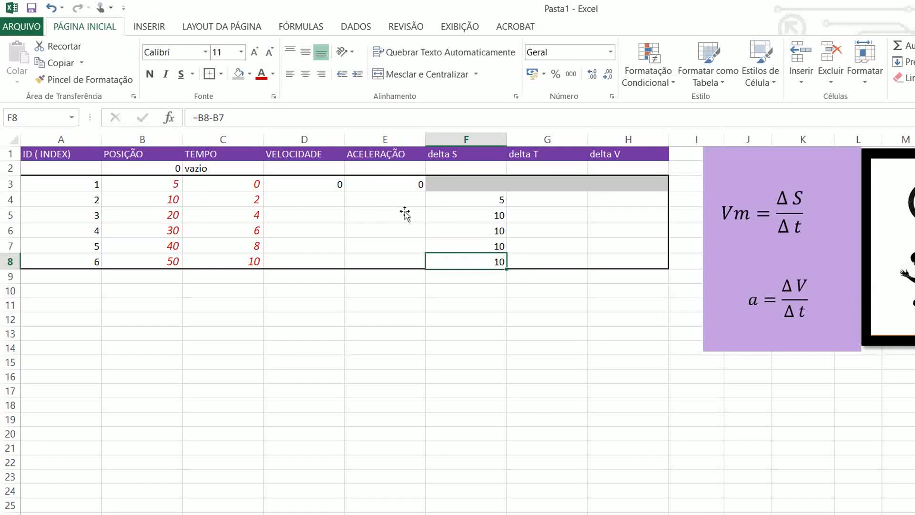
pyautogui.press('Right')
pyautogui.press('Right')
pyautogui.moveTo(503, 208); pyautogui.dragTo(47, 184)
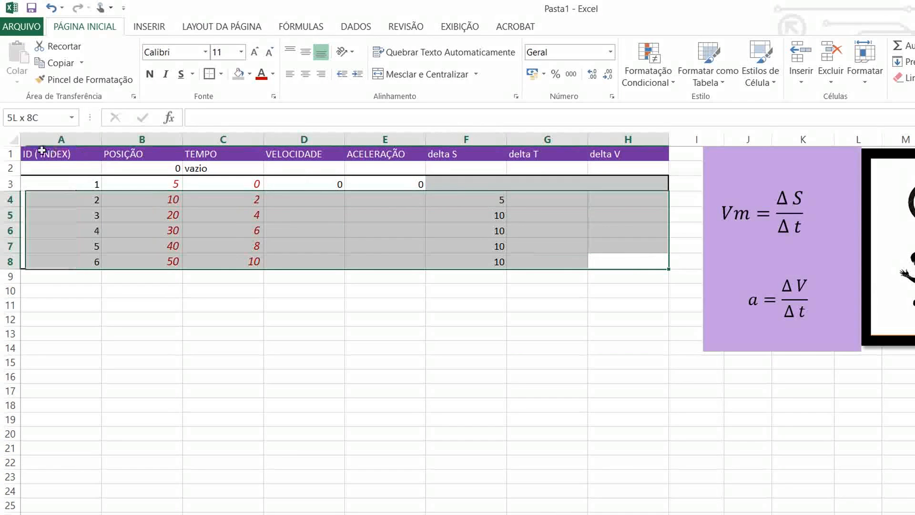
pyautogui.click(167, 59)
pyautogui.click(427, 278)
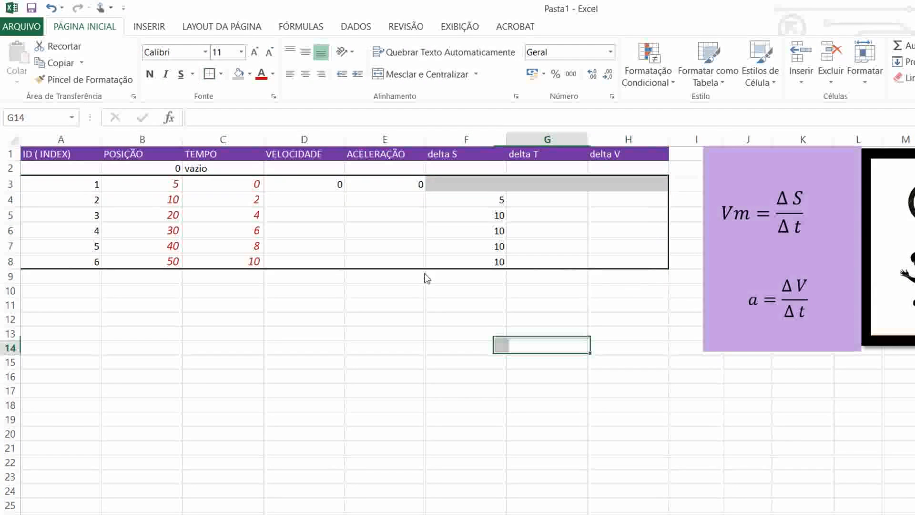
# Enter the formula =C4-C3 in G4 to calculate the second data row's delta T.
pyautogui.click(426, 269)
pyautogui.click(420, 208)
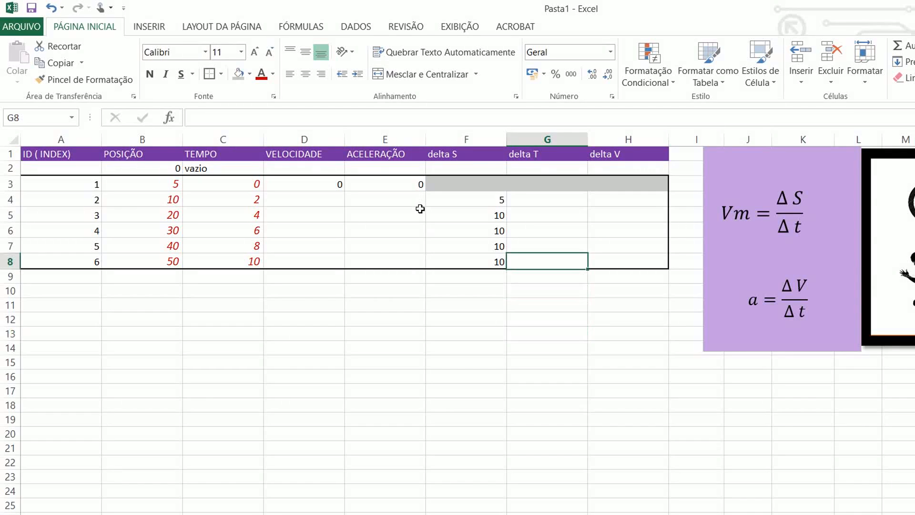
pyautogui.click(433, 164)
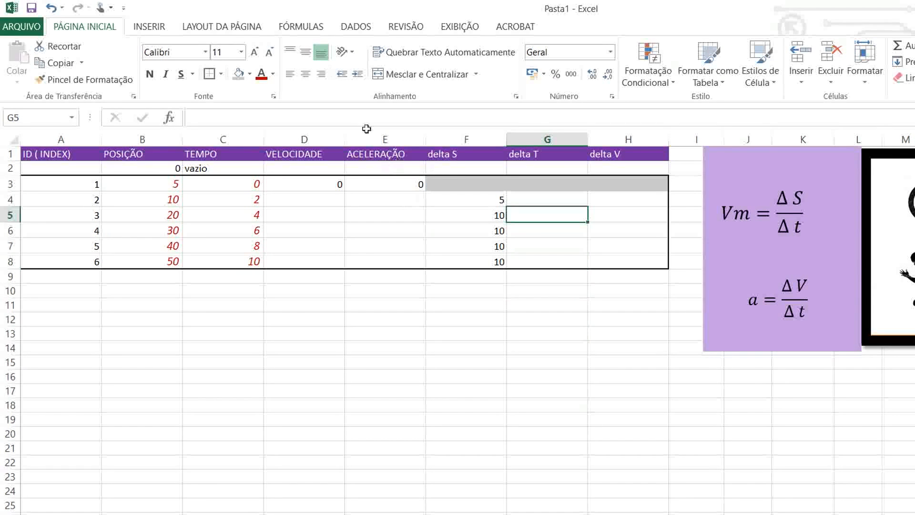
pyautogui.click(431, 161)
pyautogui.write('=')
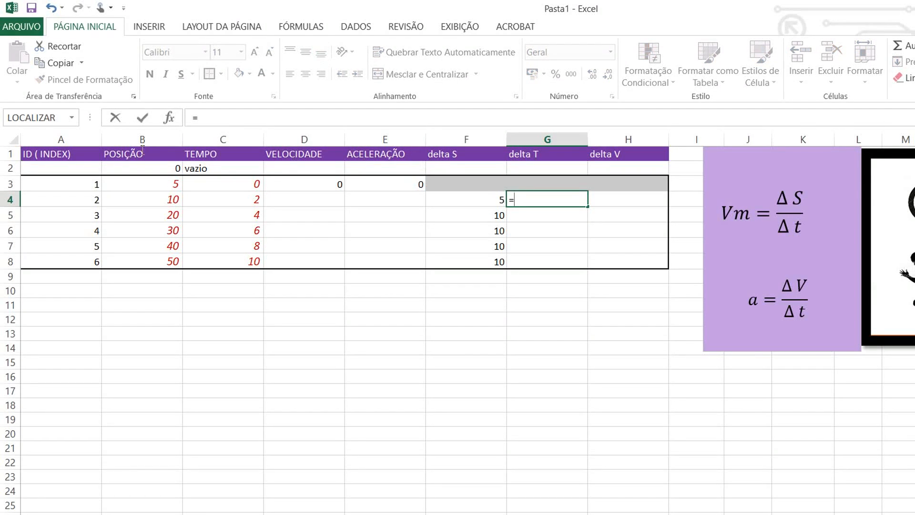
pyautogui.click(186, 157)
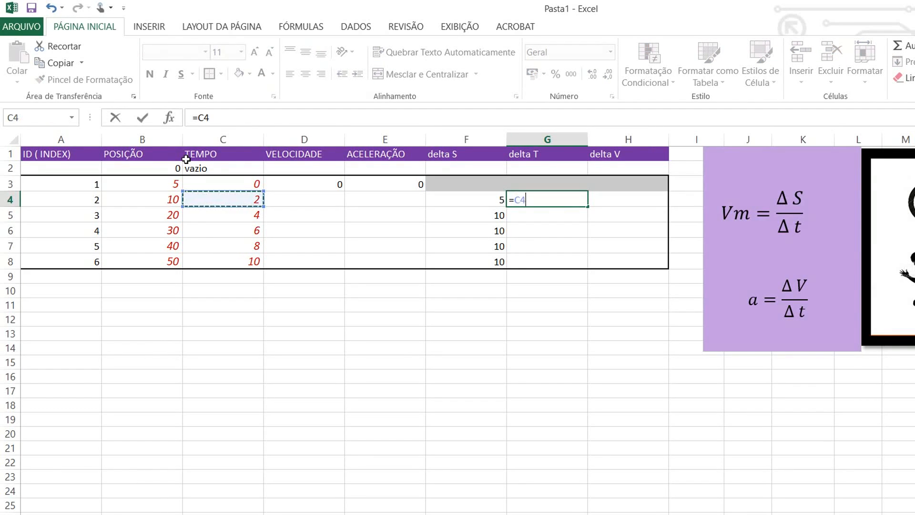
pyautogui.write('-')
pyautogui.click(204, 146)
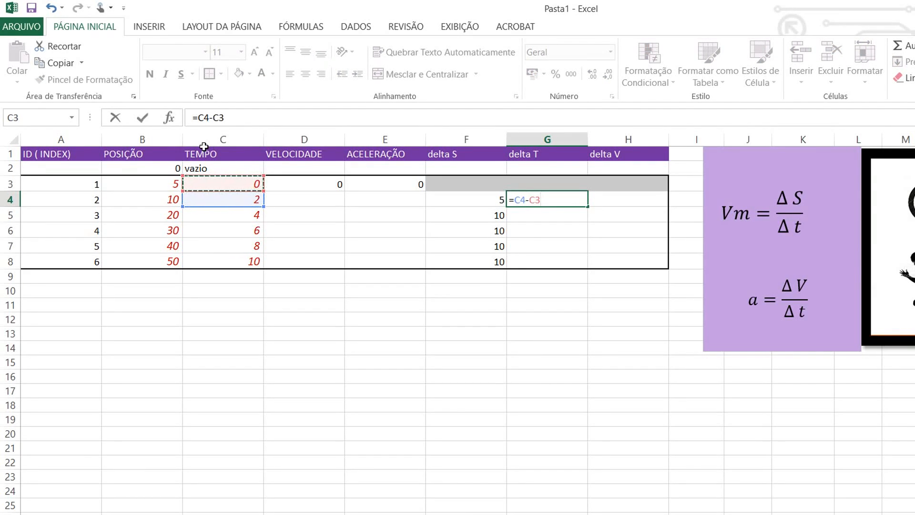
pyautogui.press('Return')
# Copy the delta T formula from G4 down through G8.
pyautogui.press('Up')
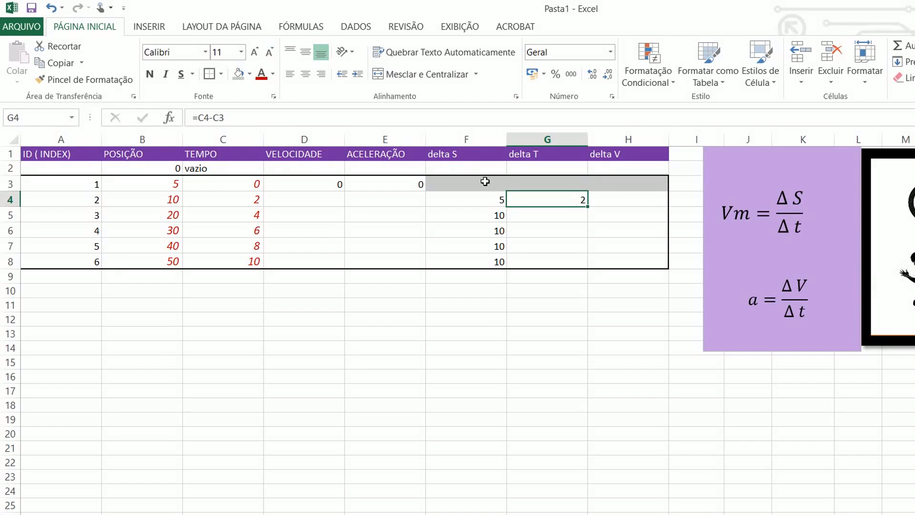
pyautogui.moveTo(469, 176); pyautogui.dragTo(468, 210)
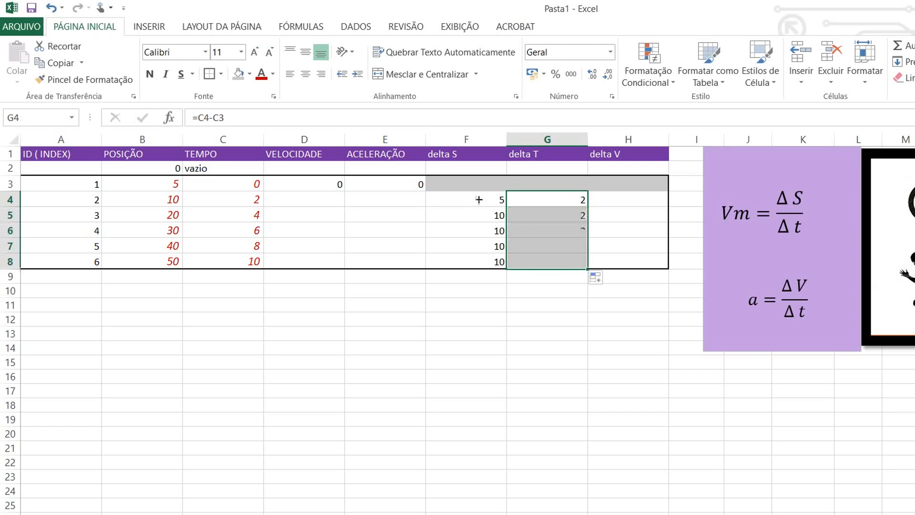
pyautogui.click(505, 185)
pyautogui.click(461, 213)
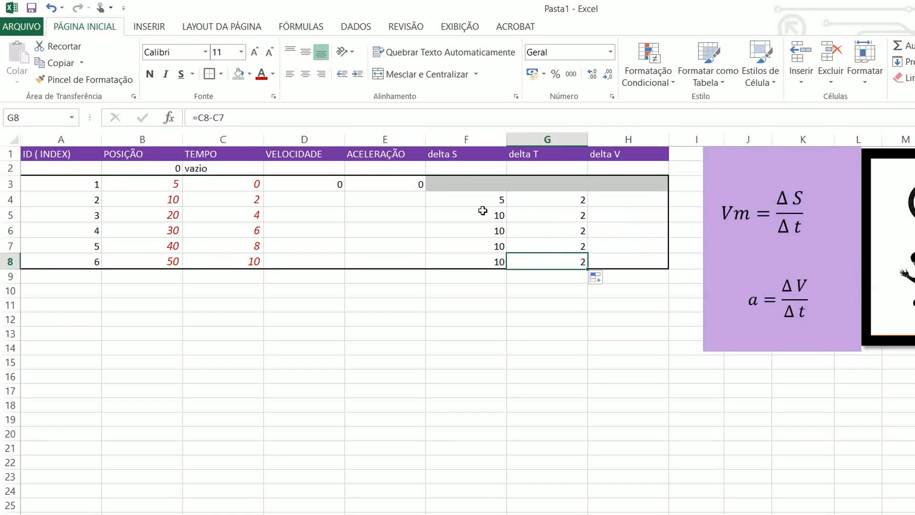
pyautogui.click(483, 211)
pyautogui.click(500, 162)
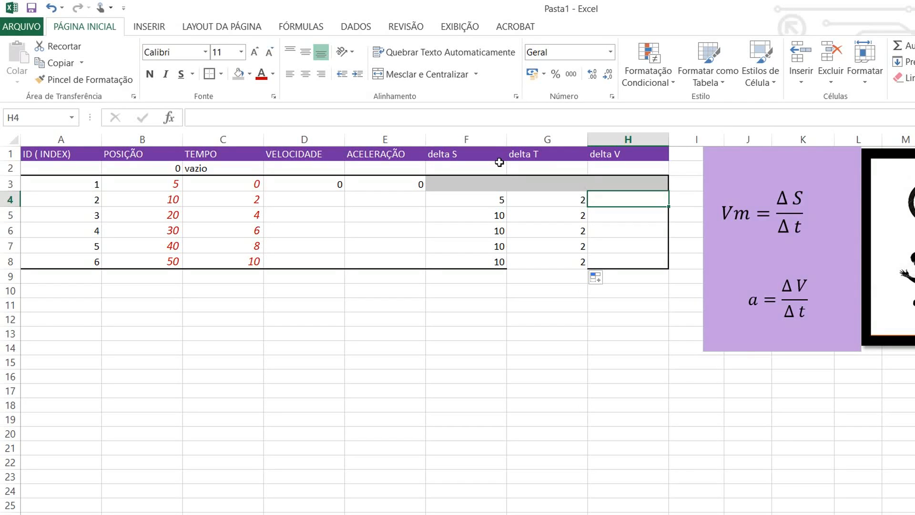
# Fill the velocity cells D3:D8 with yellow.
pyautogui.moveTo(266, 152); pyautogui.dragTo(268, 203)
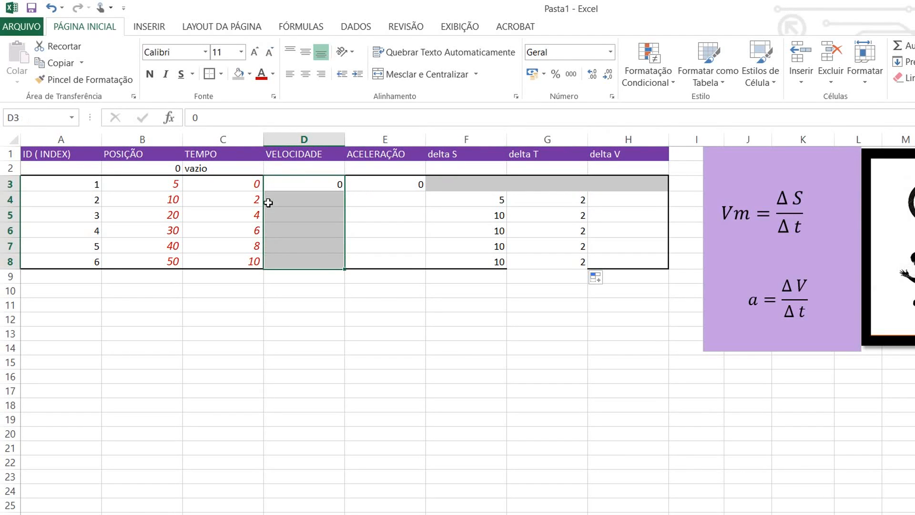
pyautogui.click(299, 150)
pyautogui.moveTo(259, 144); pyautogui.dragTo(258, 212)
pyautogui.click(249, 74)
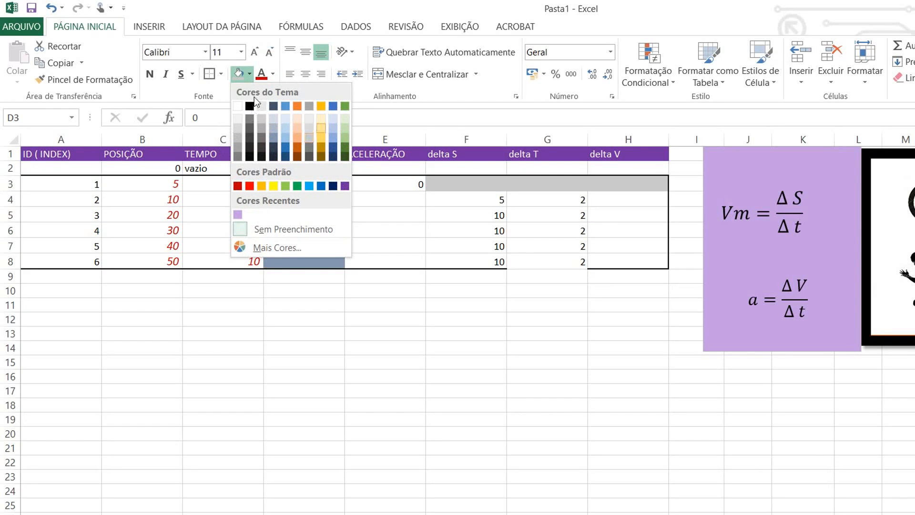
pyautogui.click(273, 185)
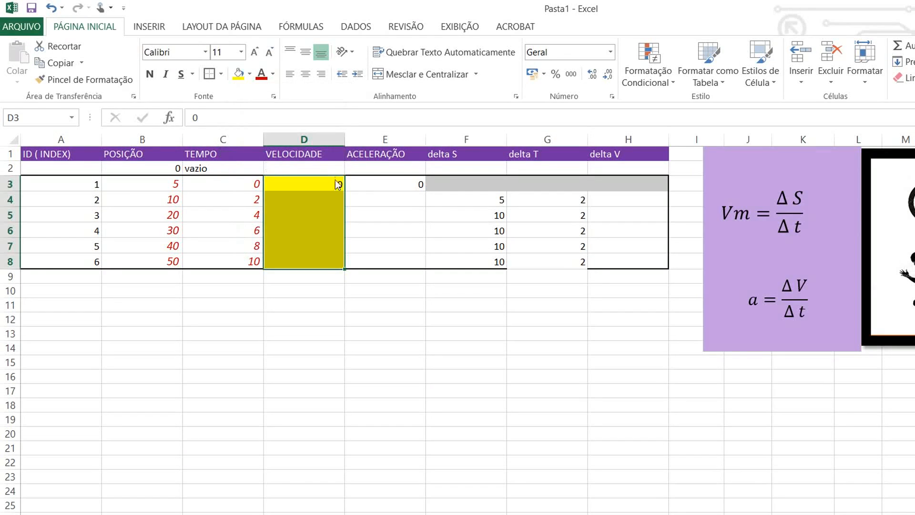
pyautogui.click(382, 229)
pyautogui.click(382, 273)
# Delete the blank column I between the delta V column and the purple equation box.
pyautogui.click(310, 199)
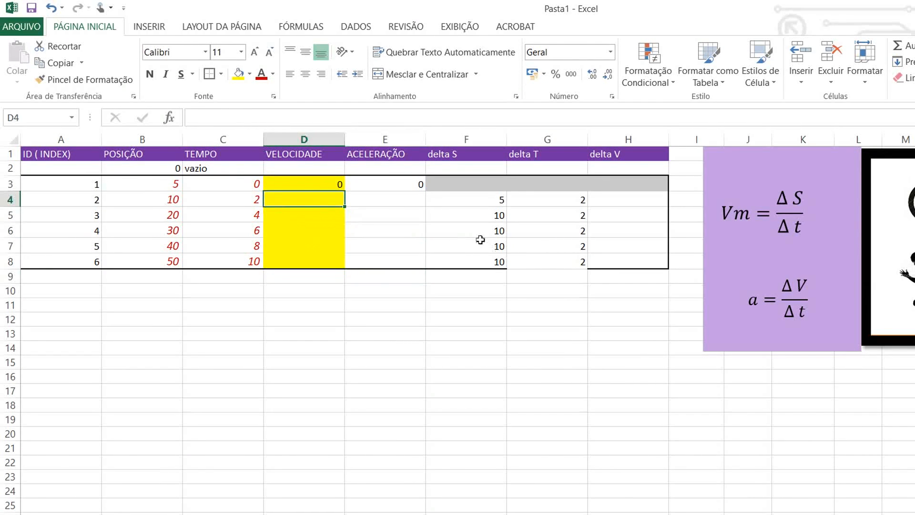
pyautogui.press('Up')
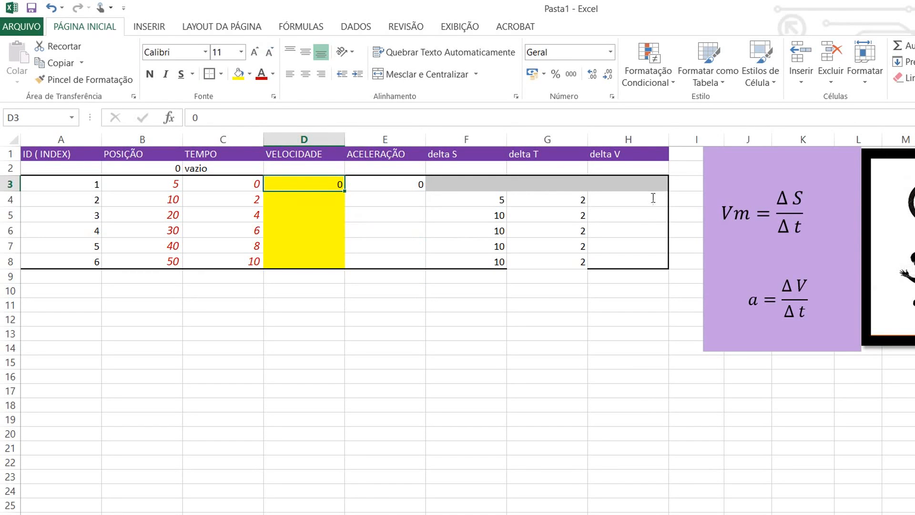
pyautogui.rightClick(685, 138)
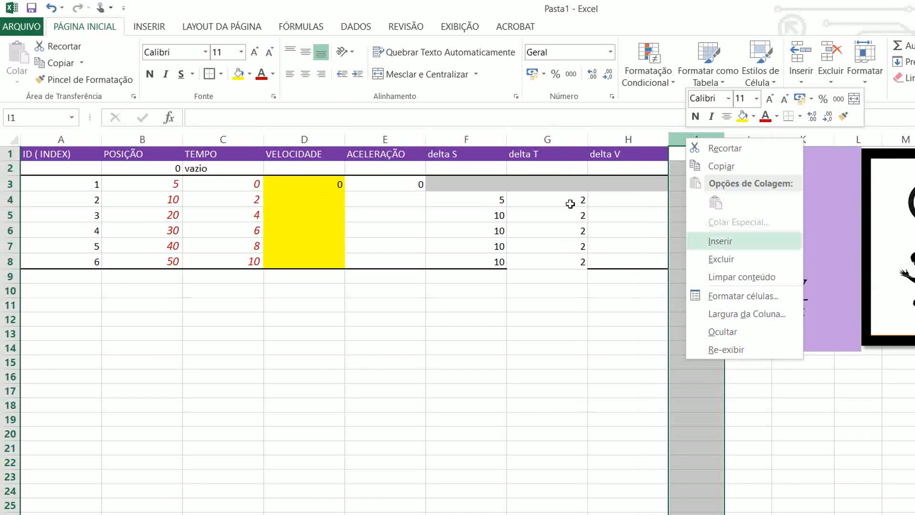
pyautogui.click(747, 259)
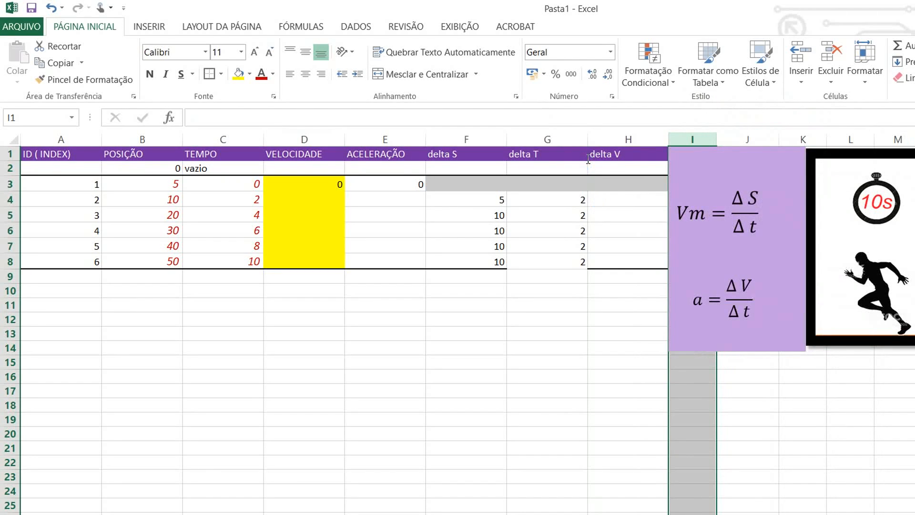
# Narrow the purple formula box slightly and move the Vm equation a little to the right inside it.
pyautogui.click(898, 459)
pyautogui.click(674, 157)
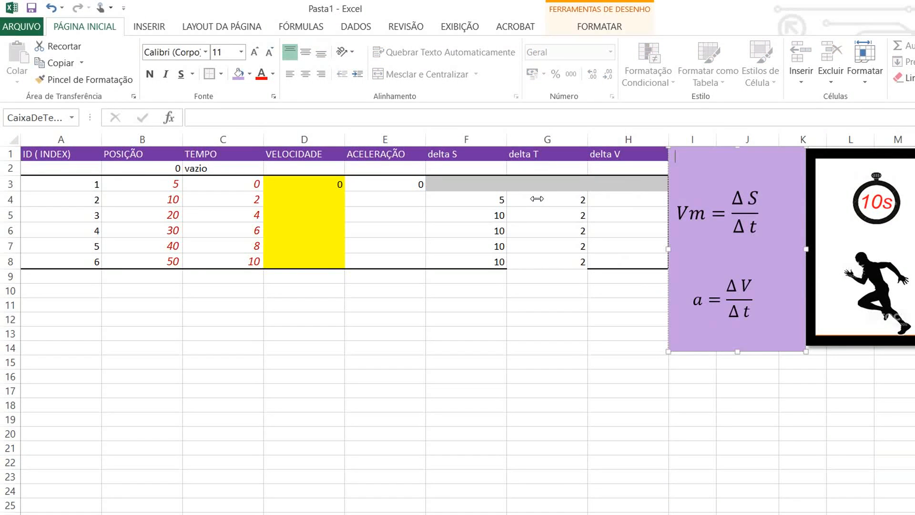
pyautogui.moveTo(820, 449); pyautogui.dragTo(719, 279)
pyautogui.click(687, 210)
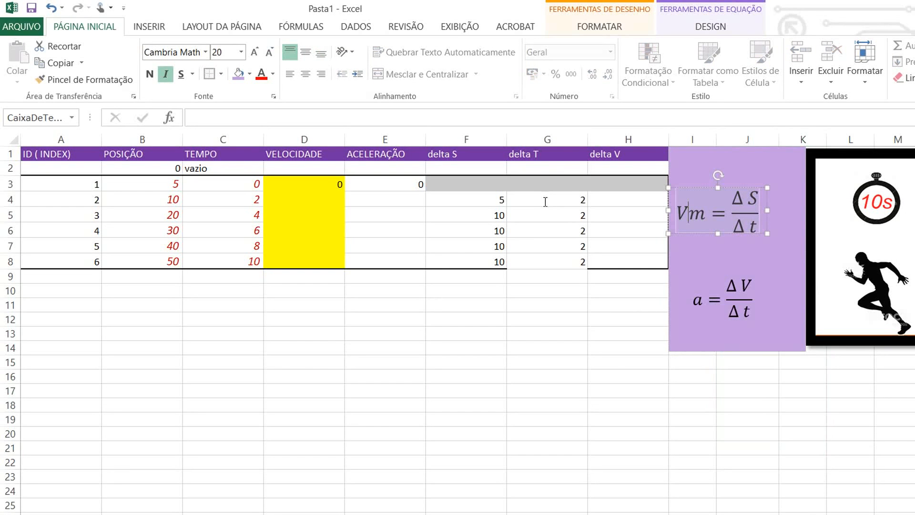
pyautogui.press('Up')
pyautogui.moveTo(668, 249); pyautogui.dragTo(733, 234)
pyautogui.click(755, 206)
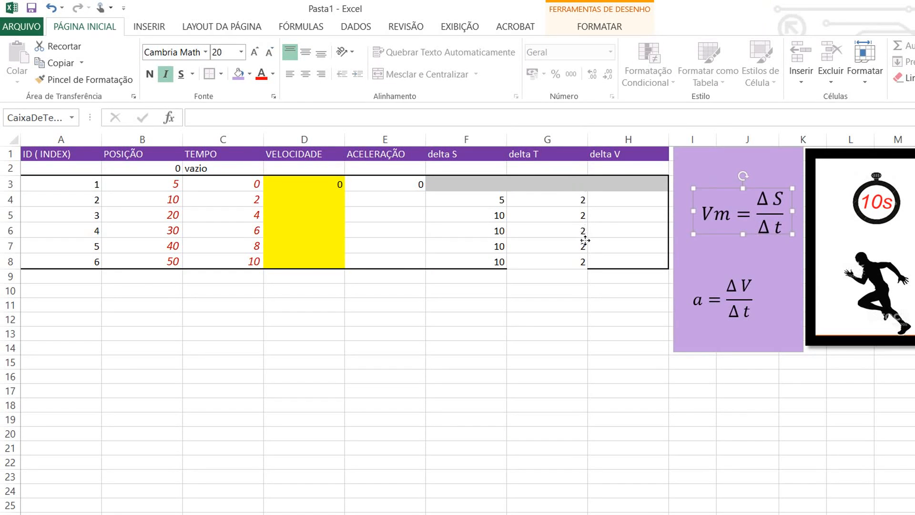
# Move the acceleration equation to the right so it sits beneath the Vm equation, and deselect the drawing objects.
pyautogui.click(728, 311)
pyautogui.moveTo(708, 318); pyautogui.dragTo(734, 317)
pyautogui.click(810, 200)
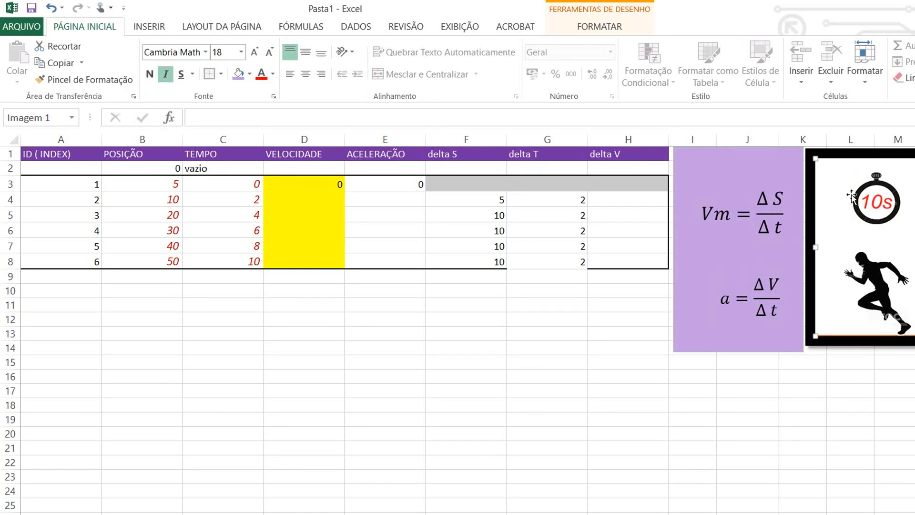
pyautogui.press('Escape')
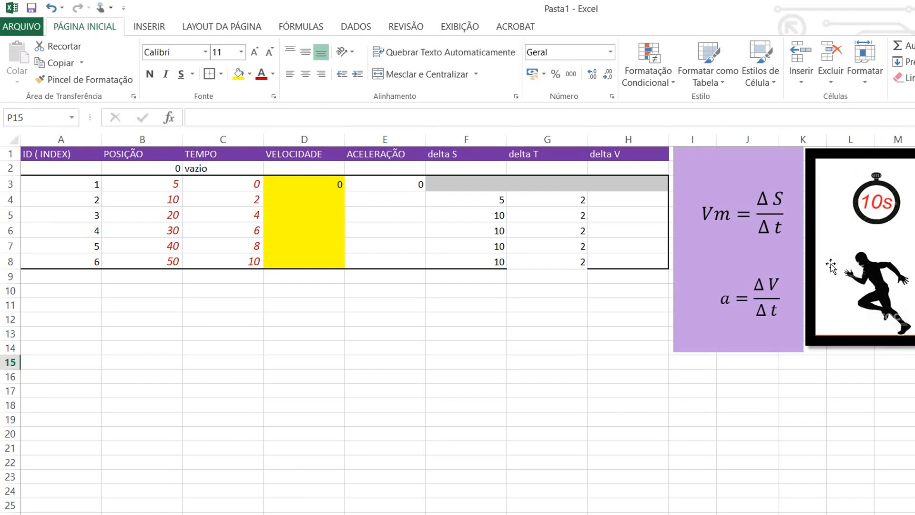
# Set cell E3 in the ACELERAÇÃO column to no fill.
pyautogui.click(379, 230)
pyautogui.moveTo(301, 184); pyautogui.dragTo(387, 187)
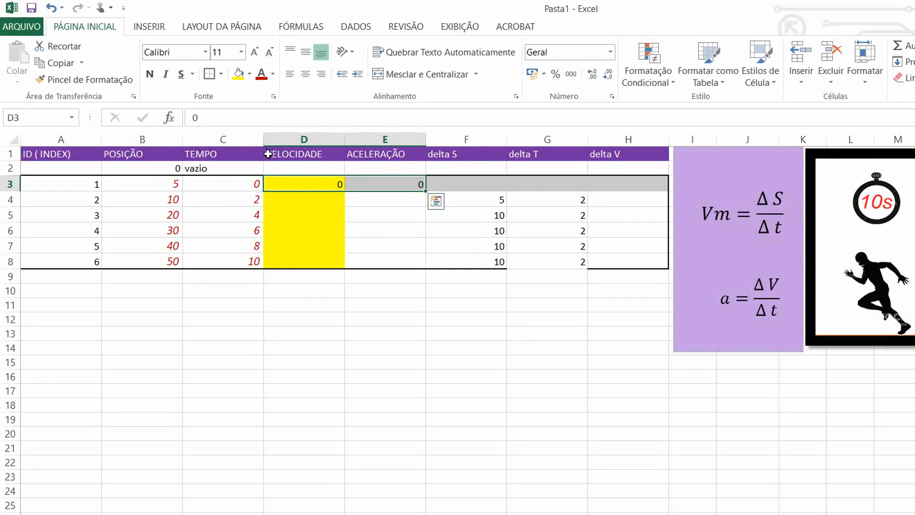
pyautogui.press('Right')
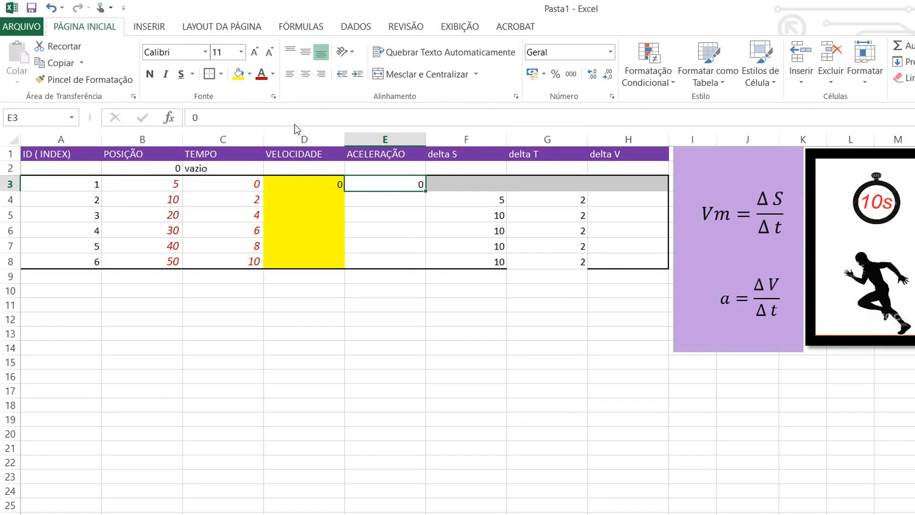
pyautogui.click(250, 74)
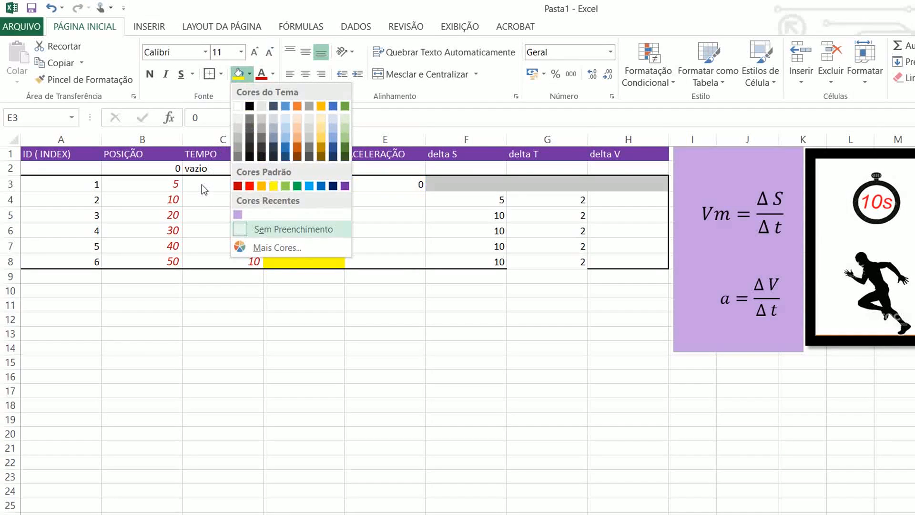
pyautogui.click(253, 229)
pyautogui.click(433, 260)
pyautogui.click(414, 259)
pyautogui.click(397, 200)
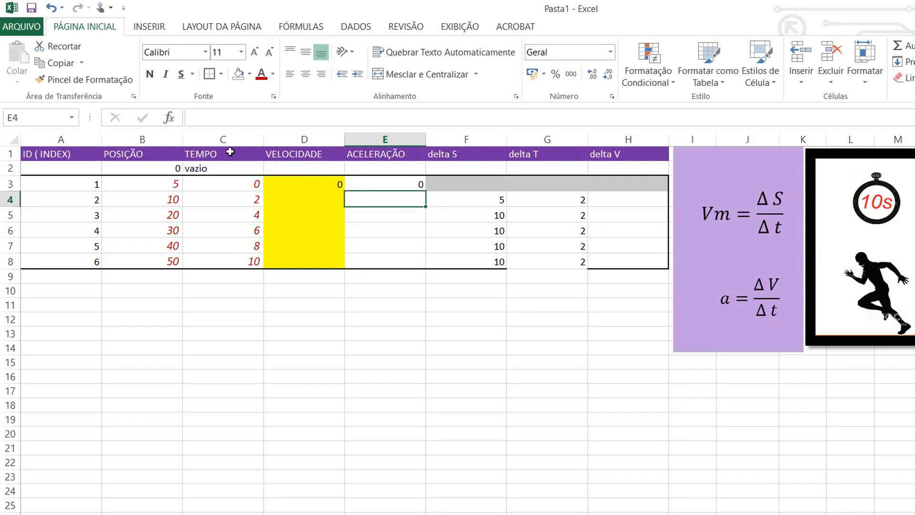
# Inspect the delta S formula in cell F4 and leave it without changes.
pyautogui.click(281, 184)
pyautogui.click(293, 196)
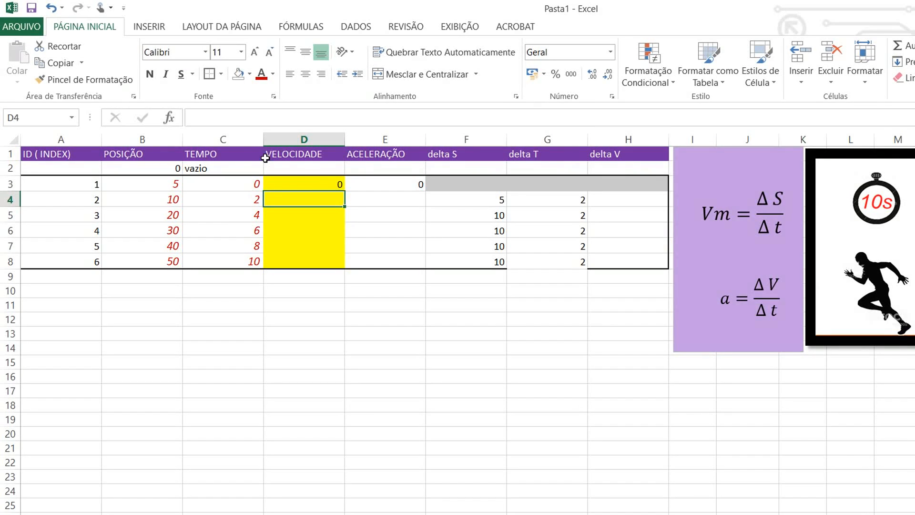
pyautogui.press('Right')
pyautogui.press('Right')
pyautogui.press('F2')
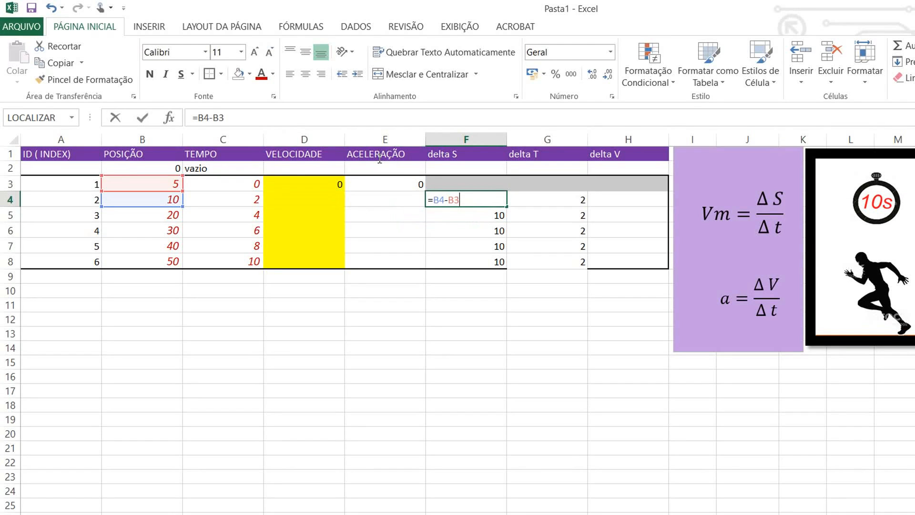
pyautogui.press('Escape')
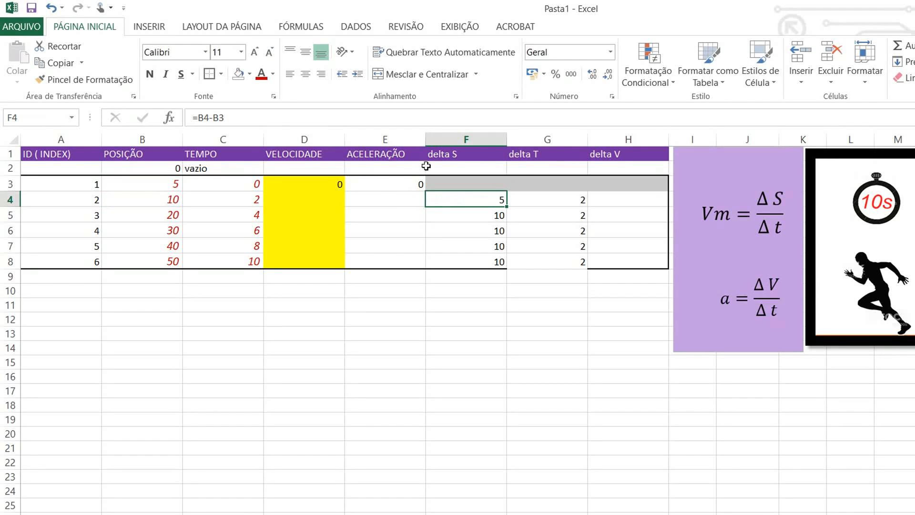
# Enter the formula =F4/G4 in cell D4 to calculate the velocity from delta S and delta T.
pyautogui.press('Left')
pyautogui.press('Left')
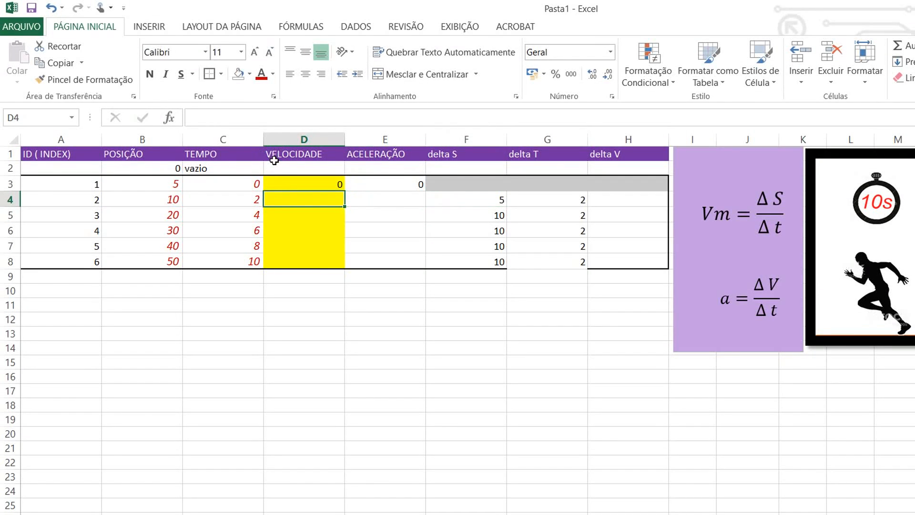
pyautogui.write('=')
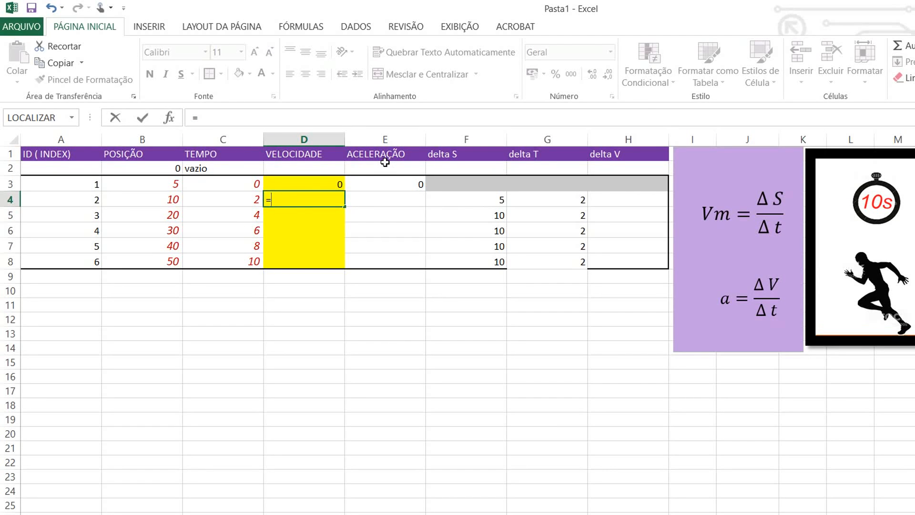
pyautogui.press('Right')
pyautogui.press('Right')
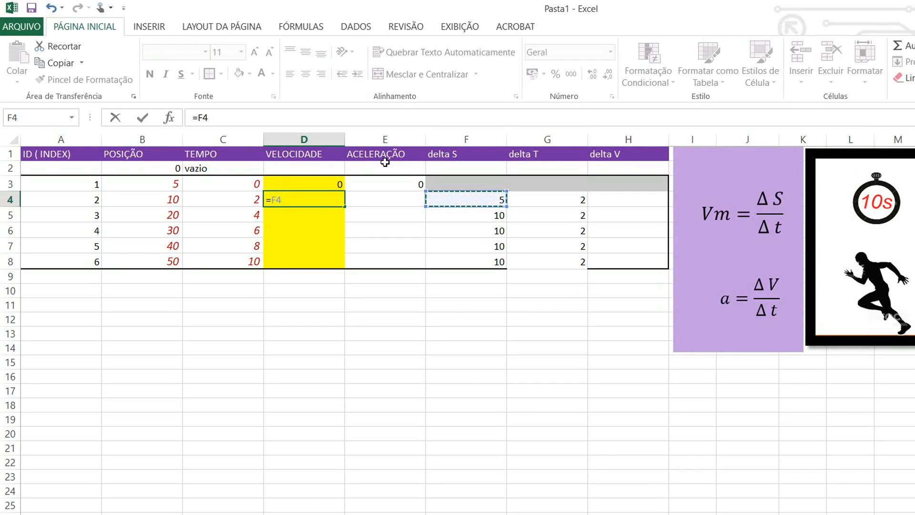
pyautogui.write('/')
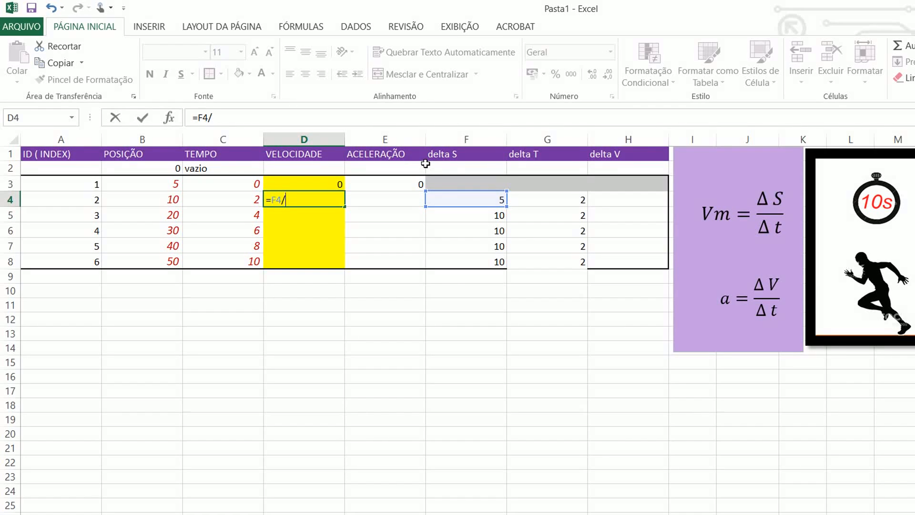
pyautogui.press('Right')
pyautogui.press('Right')
pyautogui.press('Right')
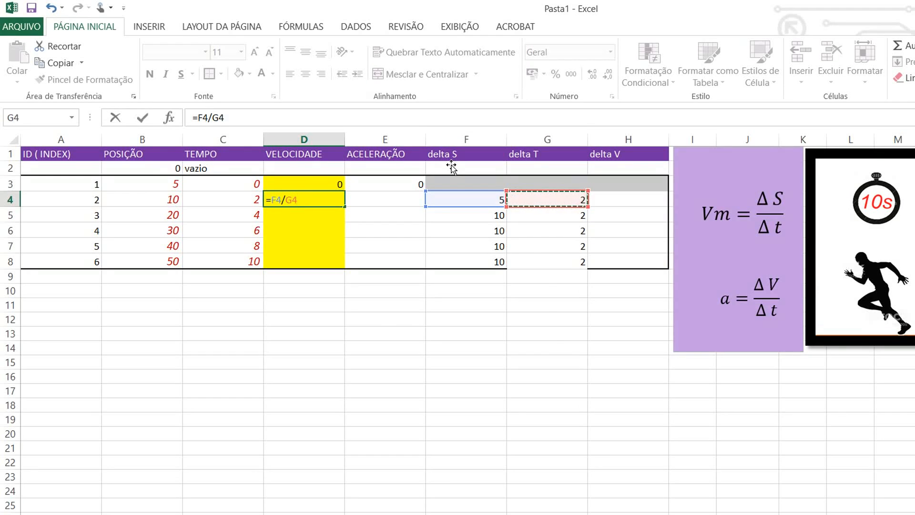
pyautogui.press('Return')
pyautogui.press('Up')
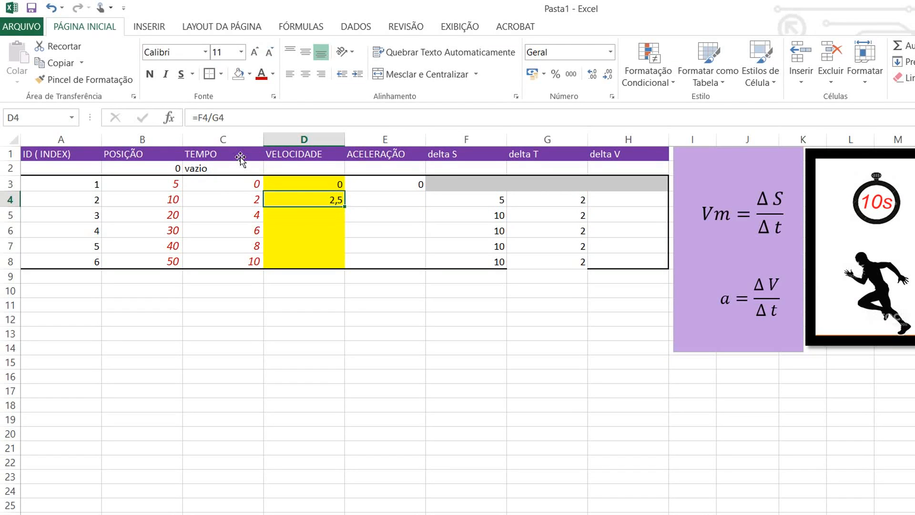
# Enter the velocity formula =F5/G5 in cell D5.
pyautogui.press('Down')
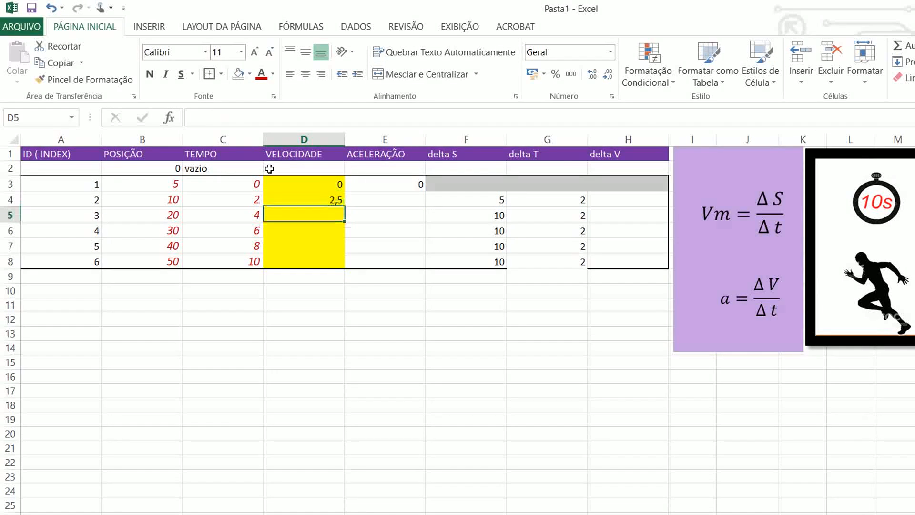
pyautogui.write('=')
pyautogui.press('Right')
pyautogui.press('Right')
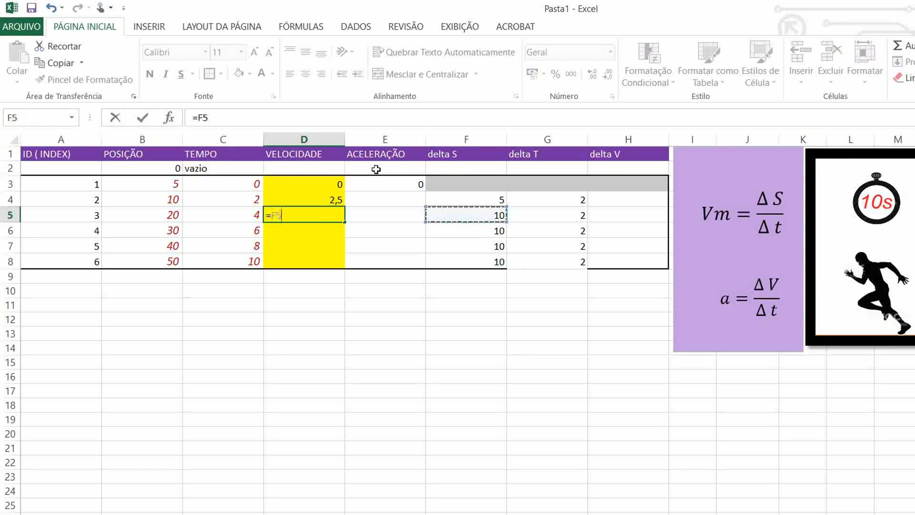
pyautogui.write('/')
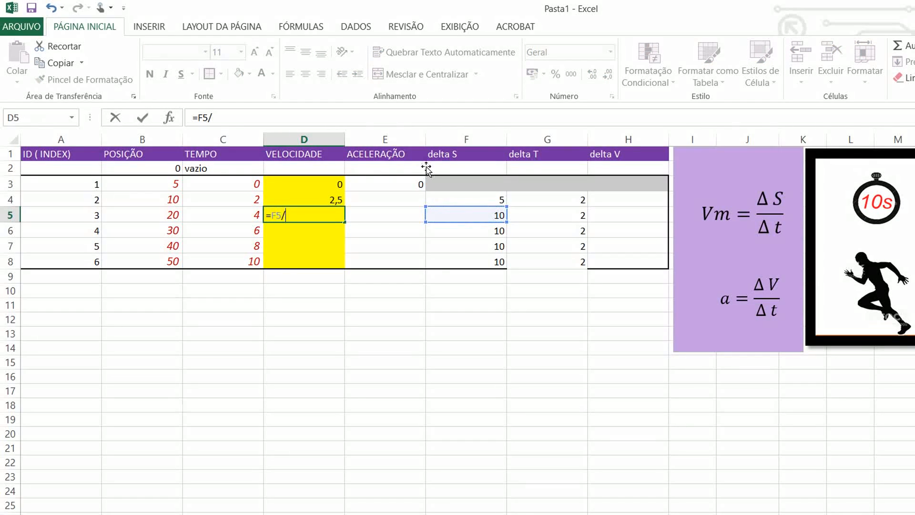
pyautogui.press('Right')
pyautogui.press('Right')
pyautogui.press('Right')
pyautogui.press('Return')
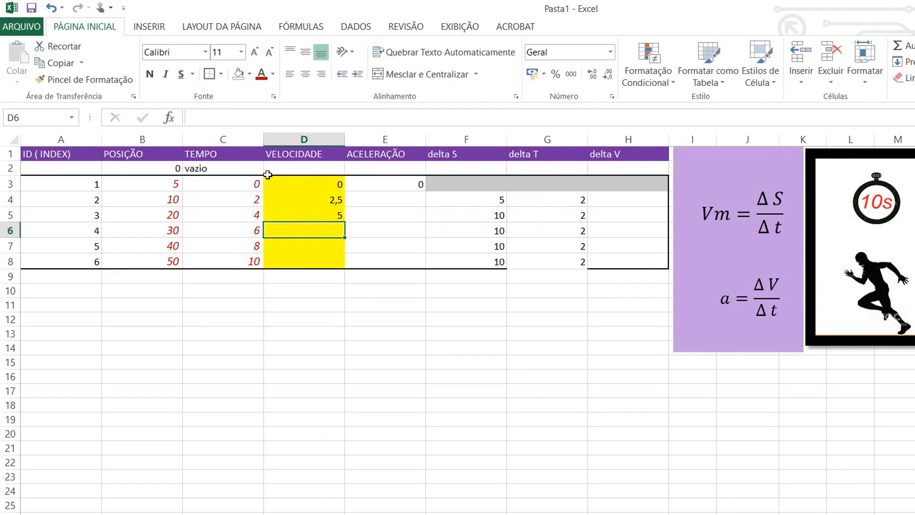
# Fill the velocity formula from D5 down to D8.
pyautogui.press('Up')
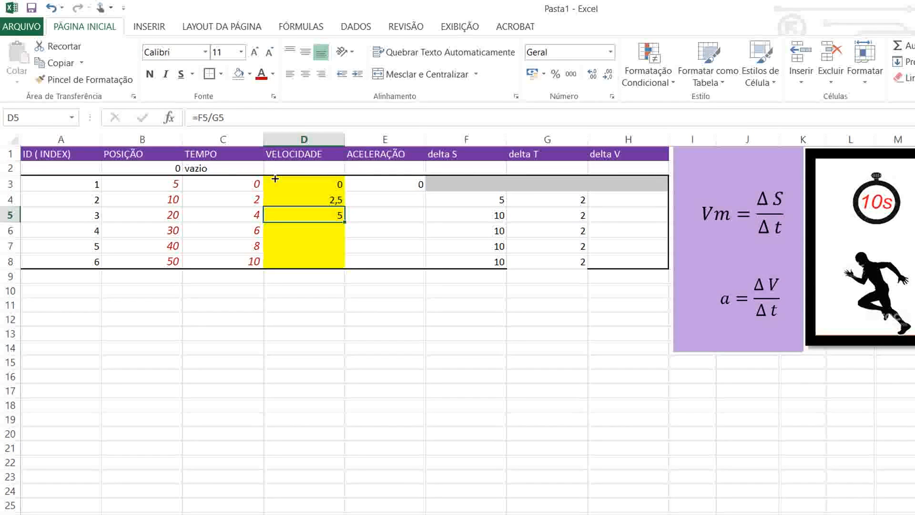
pyautogui.moveTo(275, 179); pyautogui.dragTo(276, 211)
pyautogui.press('Right')
pyautogui.press('Left')
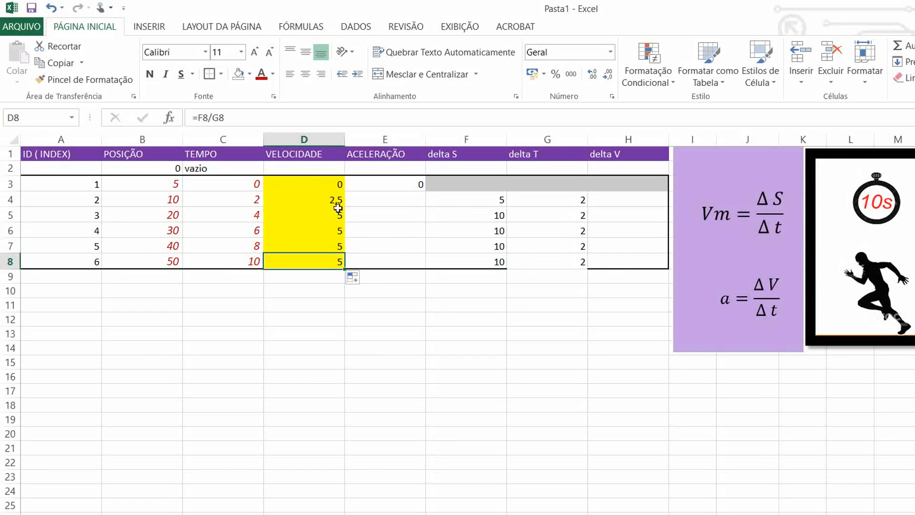
pyautogui.press('Right')
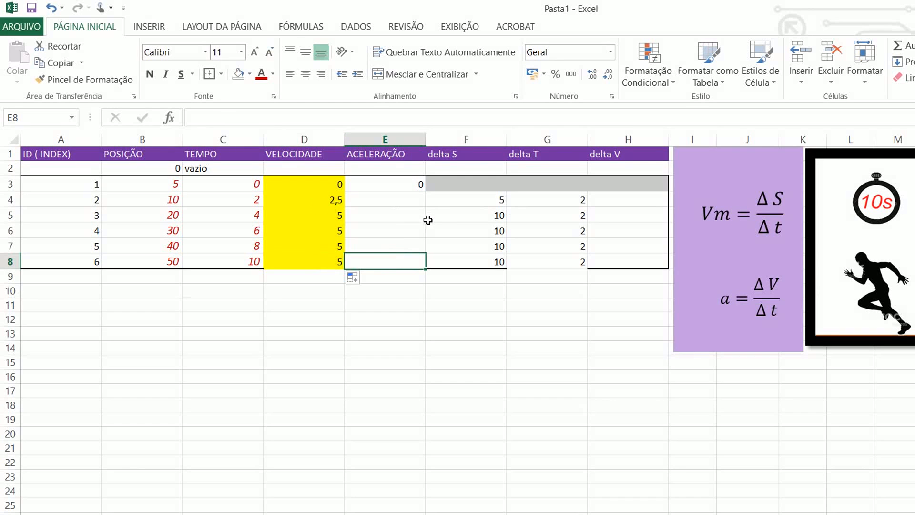
pyautogui.press('Up')
pyautogui.press('Up')
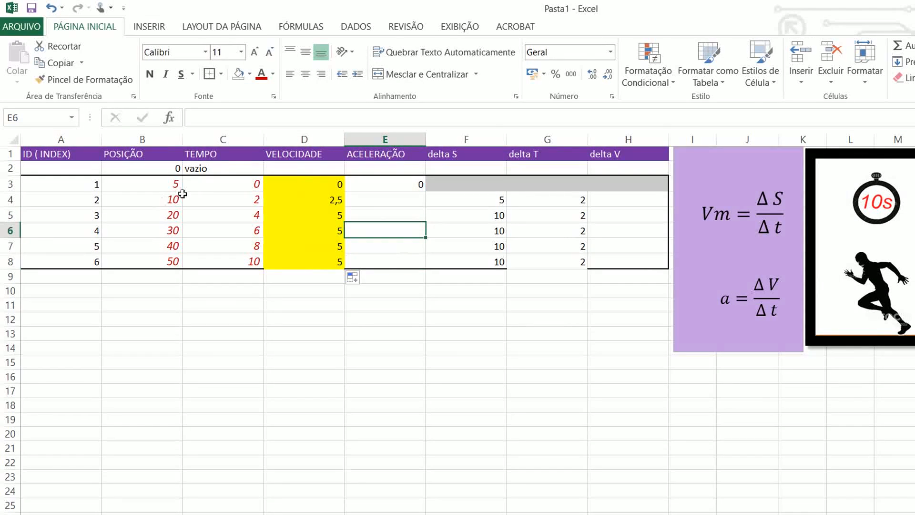
# Format the VELOCIDADE values in D3:D8 as numbers with one decimal place.
pyautogui.moveTo(281, 184); pyautogui.dragTo(267, 260)
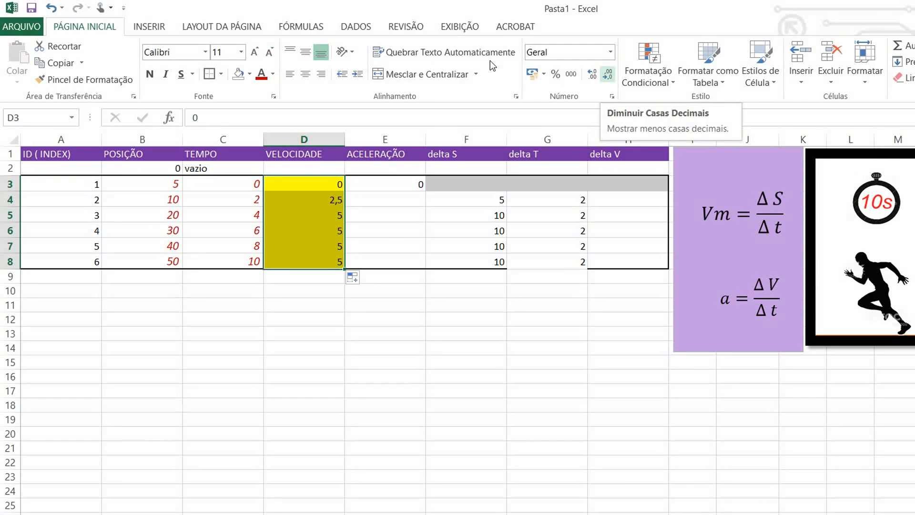
pyautogui.click(608, 75)
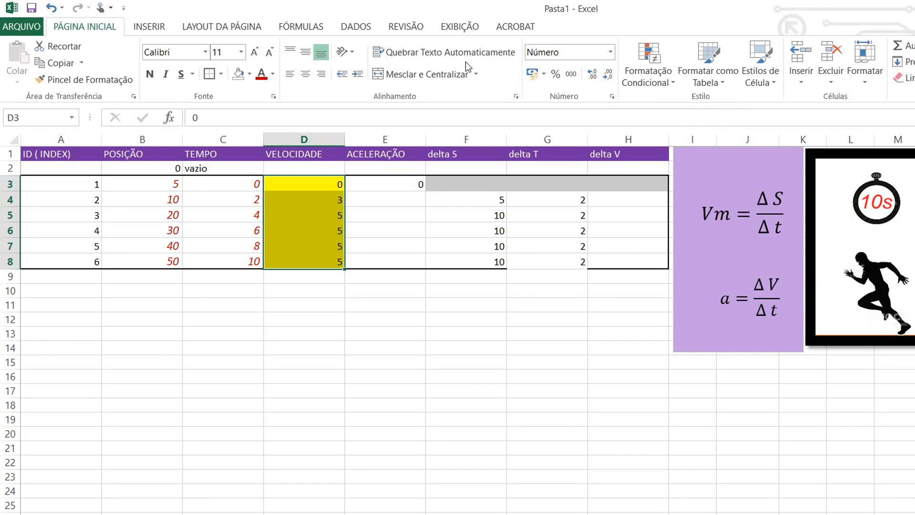
pyautogui.click(591, 74)
pyautogui.click(618, 277)
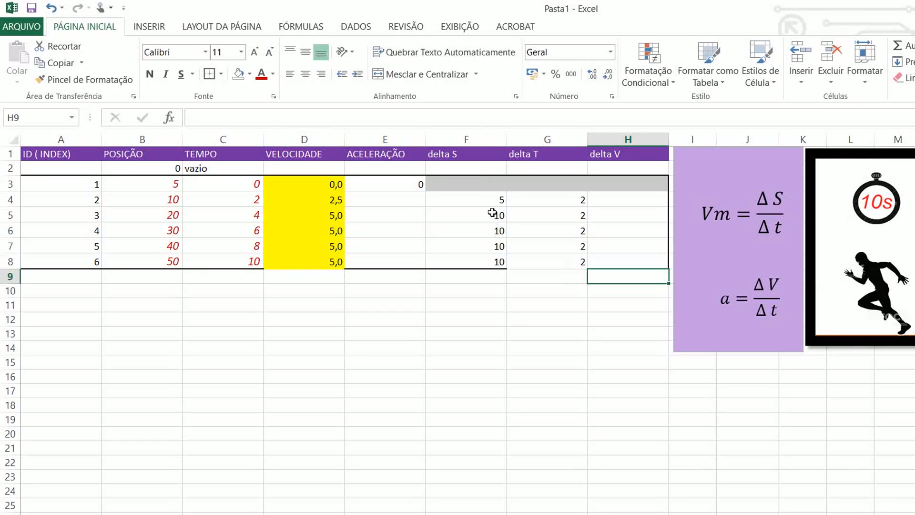
# Reduce the velocity values in D3:D8 to no decimals and restore them to one decimal place.
pyautogui.moveTo(285, 184); pyautogui.dragTo(334, 262)
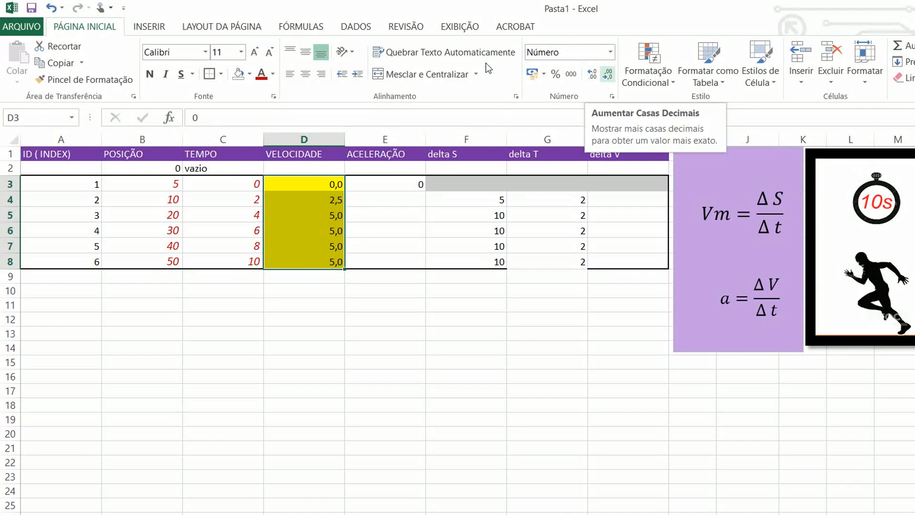
pyautogui.click(608, 74)
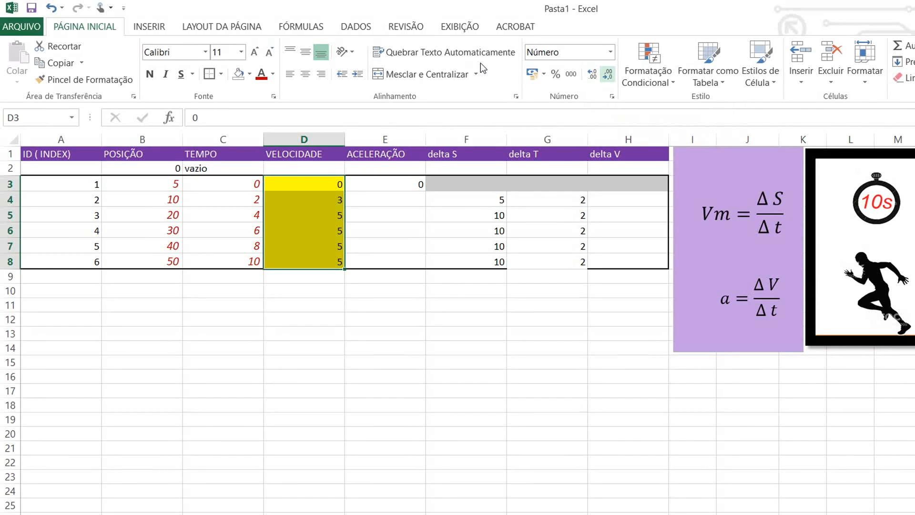
pyautogui.click(591, 74)
pyautogui.click(547, 433)
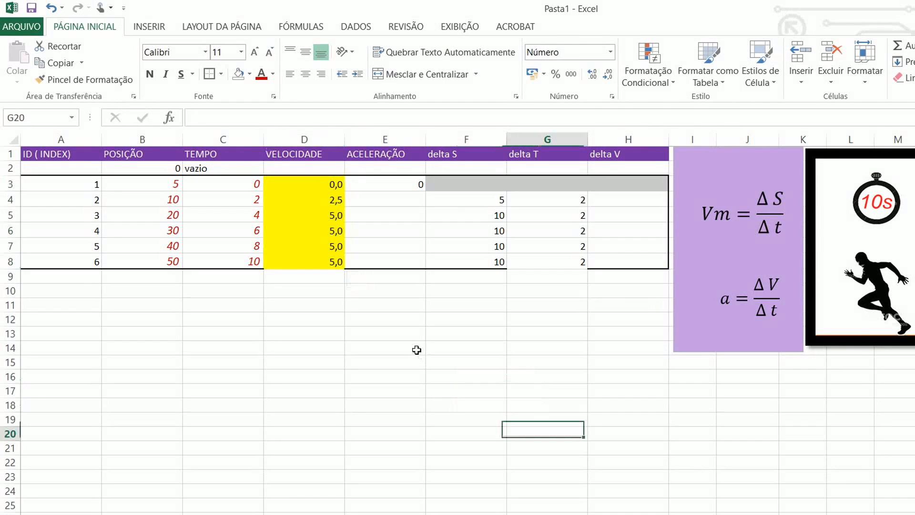
pyautogui.moveTo(334, 185); pyautogui.dragTo(333, 260)
pyautogui.click(491, 260)
pyautogui.click(547, 215)
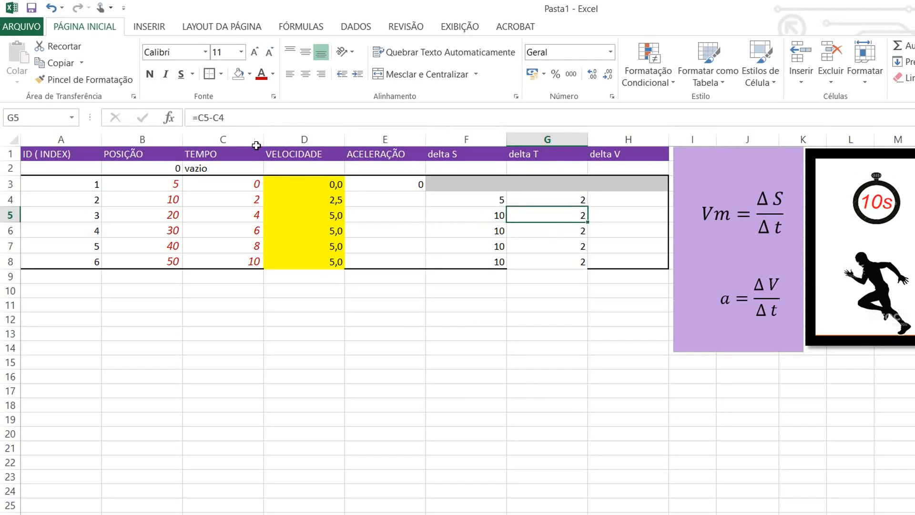
pyautogui.moveTo(333, 185); pyautogui.dragTo(334, 262)
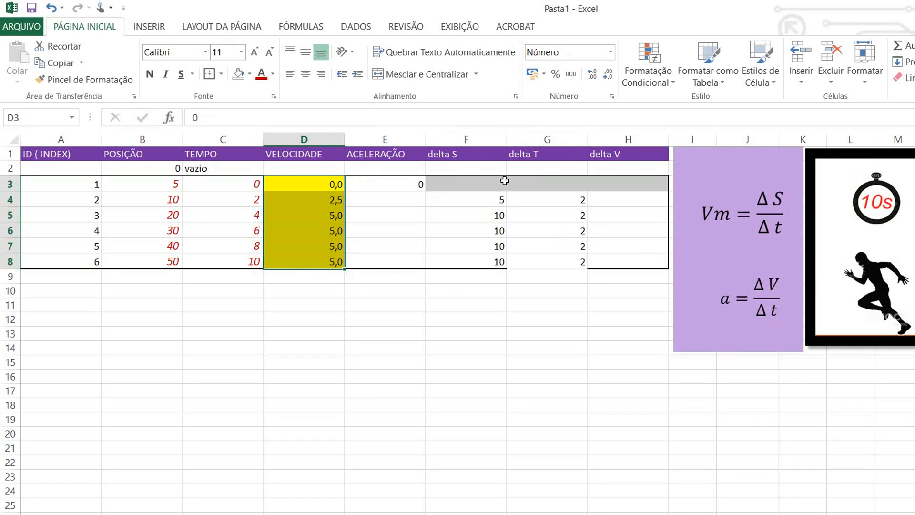
pyautogui.click(547, 215)
# Enter the delta V formula =D4-D3 in cell H4 and fill it down to H8.
pyautogui.click(623, 200)
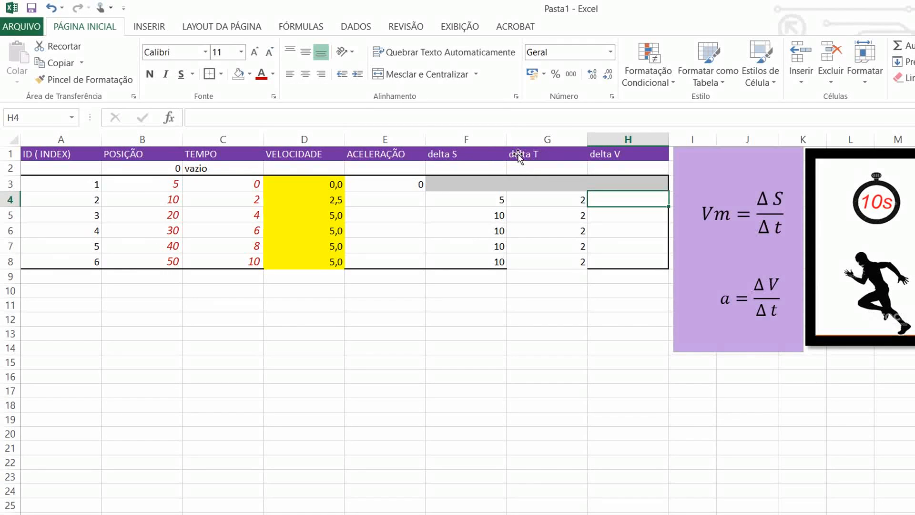
pyautogui.press('Left')
pyautogui.press('Left')
pyautogui.press('Left')
pyautogui.press('Left')
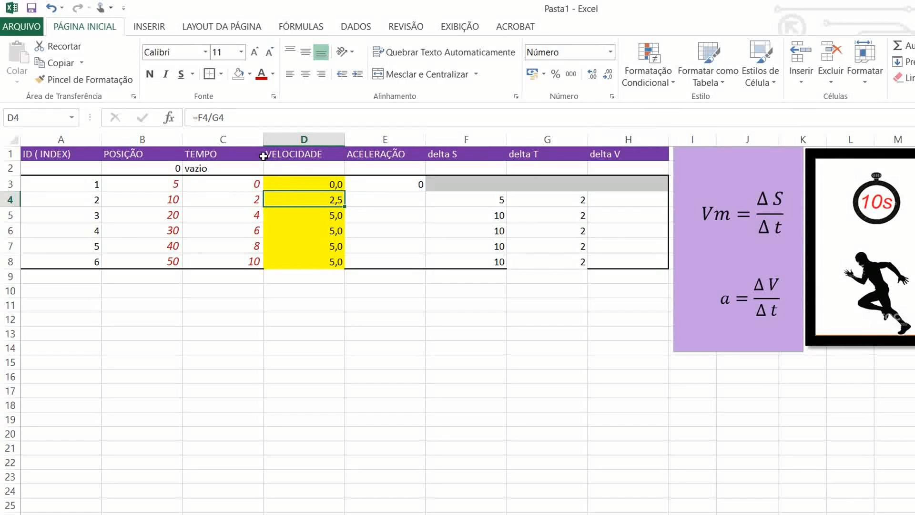
pyautogui.press('Up')
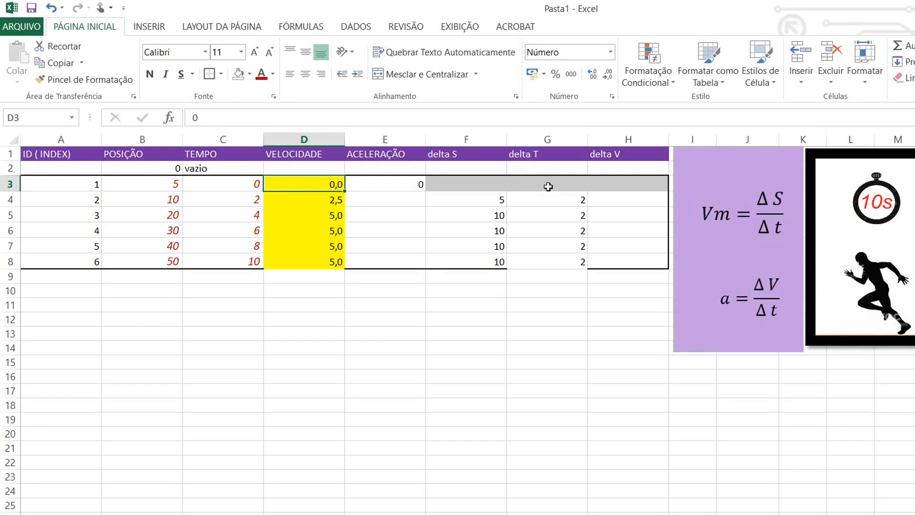
pyautogui.click(629, 199)
pyautogui.write('=')
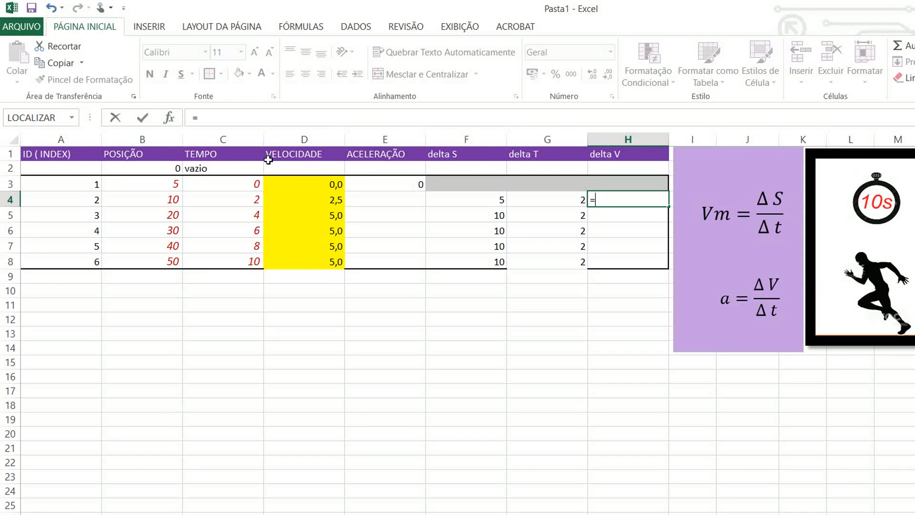
pyautogui.click(310, 199)
pyautogui.write('-D3')
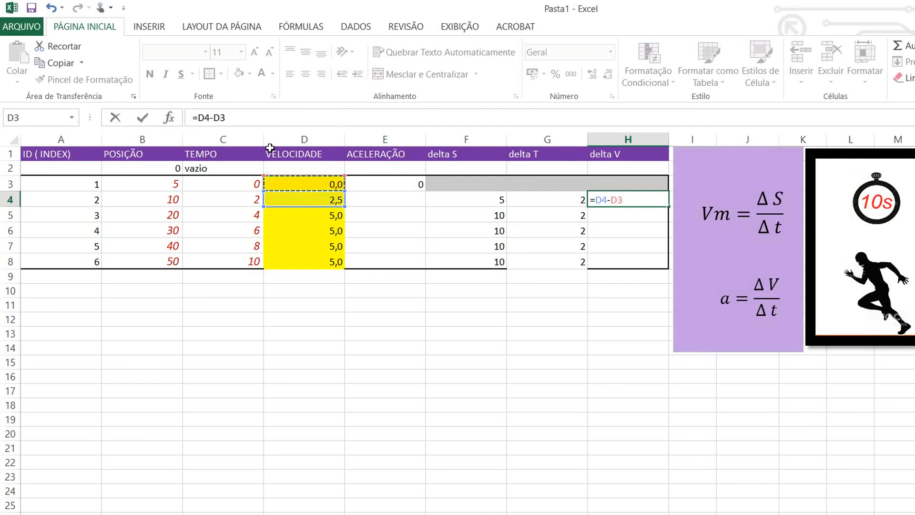
pyautogui.press('Return')
pyautogui.press('Up')
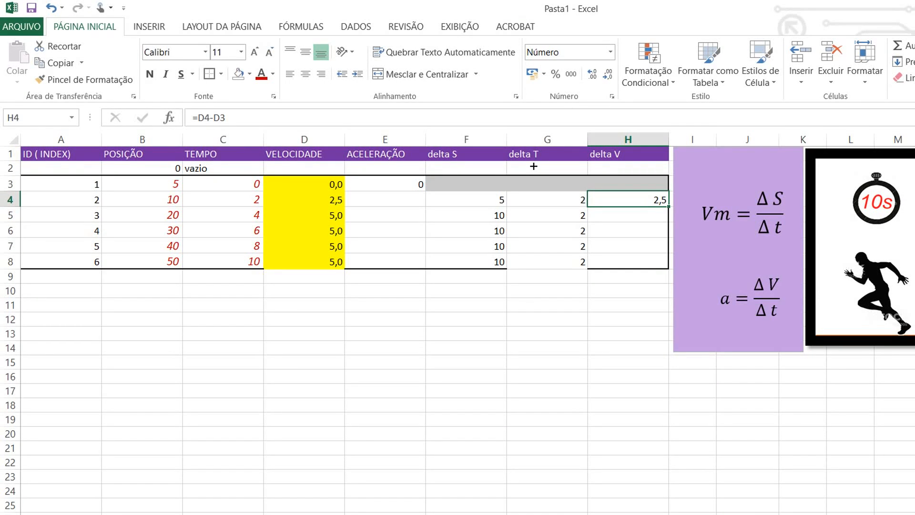
pyautogui.moveTo(669, 207); pyautogui.dragTo(665, 261)
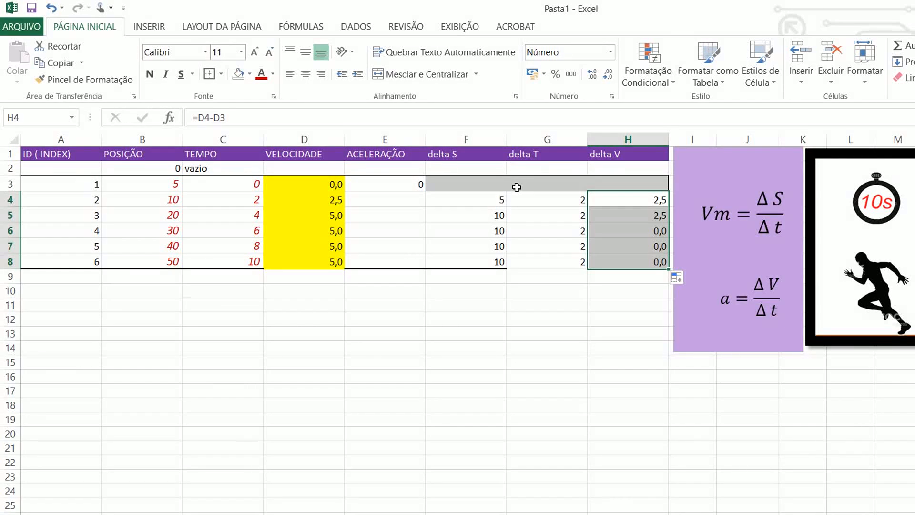
# Examine the delta V value in H6 against the velocities of IDs 3 and 4 in rows 5 and 6.
pyautogui.press('Down')
pyautogui.press('Down')
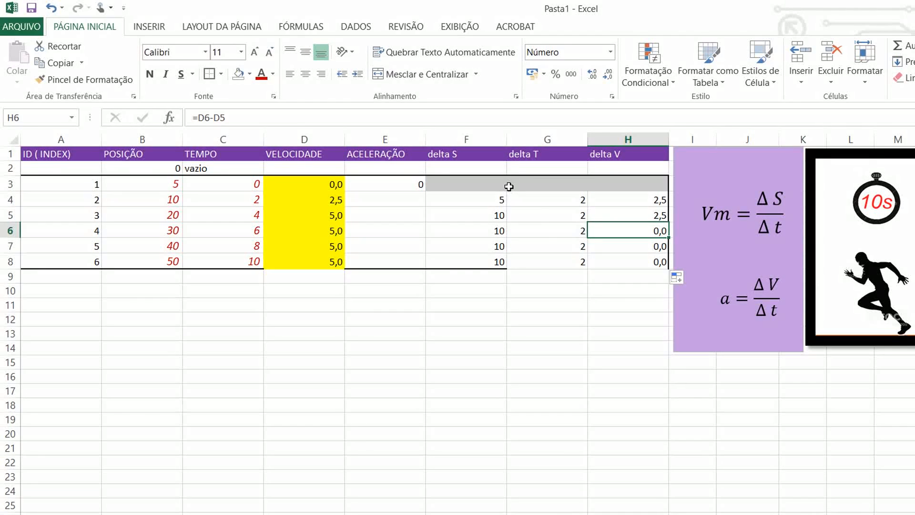
pyautogui.press('Left')
pyautogui.press('Left')
pyautogui.press('Left')
pyautogui.press('Left')
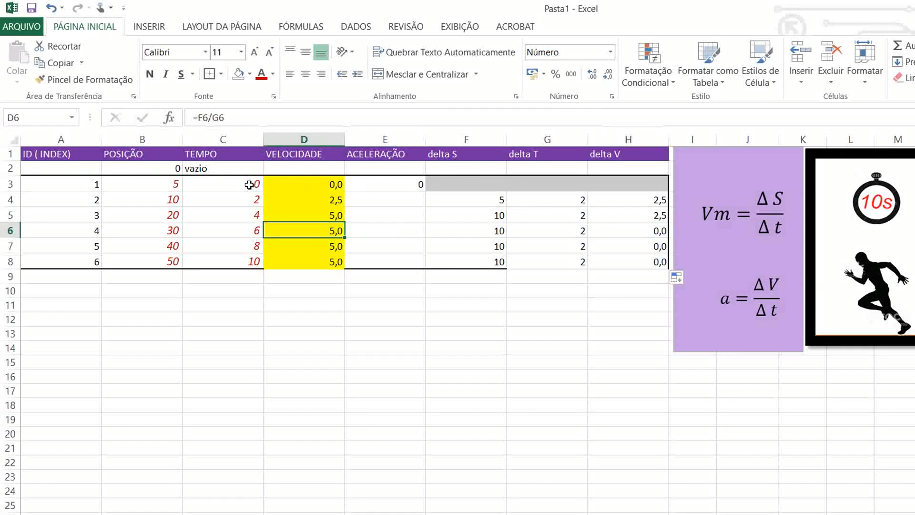
pyautogui.press('Left')
pyautogui.press('Left')
pyautogui.press('Left')
pyautogui.press('Up')
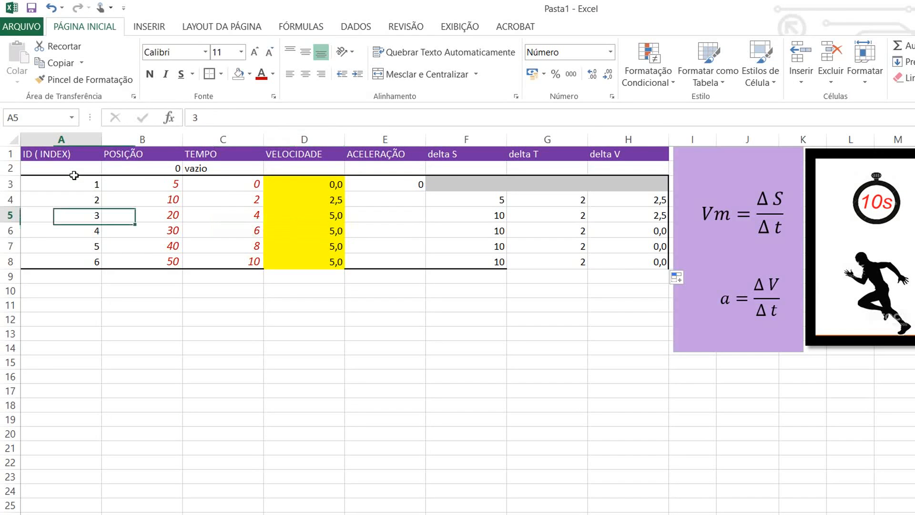
pyautogui.hotkey('shift', 'Down')
pyautogui.hotkey('shift', 'Right')
pyautogui.hotkey('shift', 'Right')
pyautogui.hotkey('shift', 'Right')
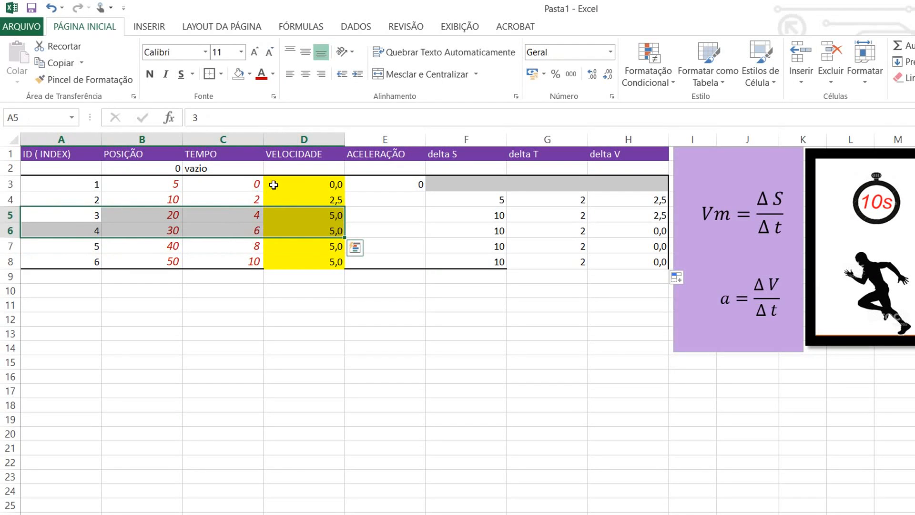
pyautogui.click(375, 231)
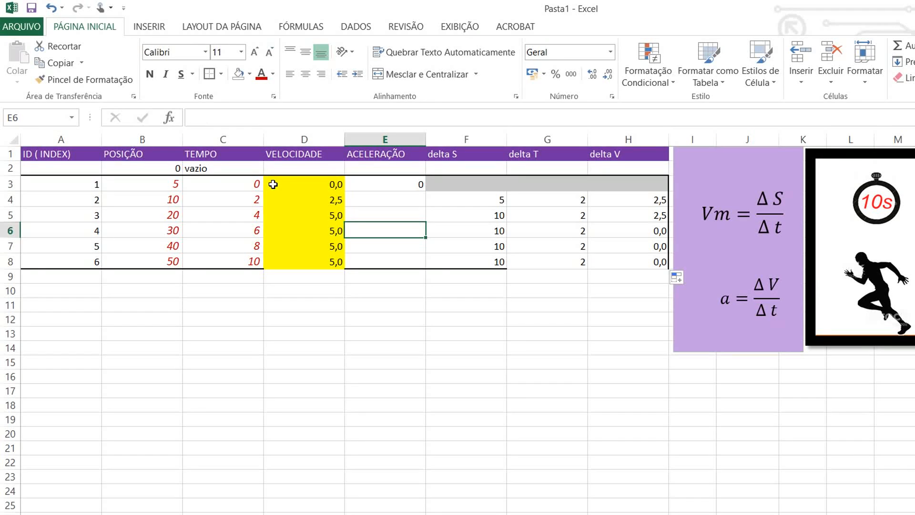
pyautogui.click(629, 231)
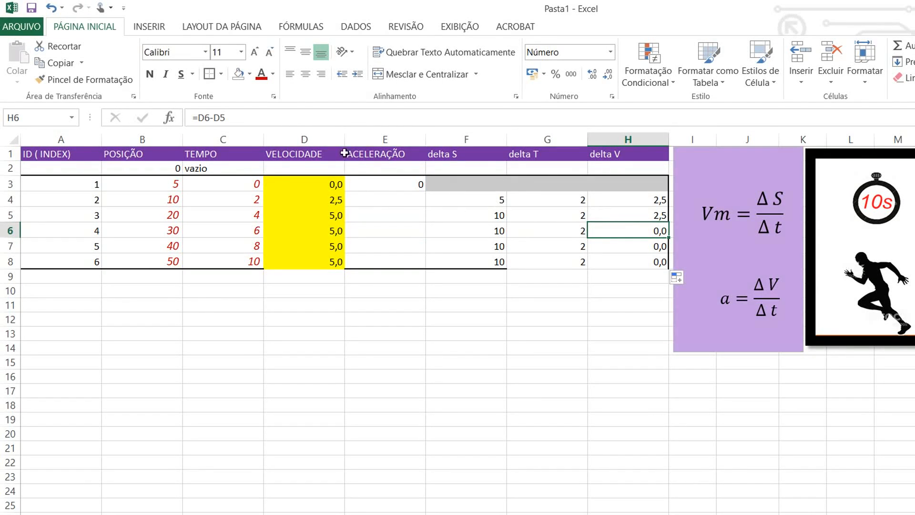
# Enter the acceleration formula =H4/G4 in cell E4, dividing delta V by delta T.
pyautogui.click(385, 200)
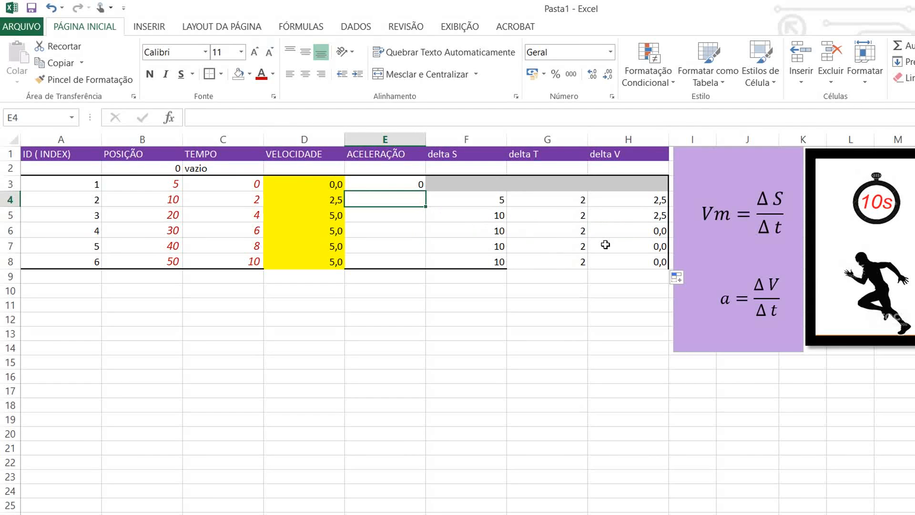
pyautogui.click(762, 307)
pyautogui.click(736, 338)
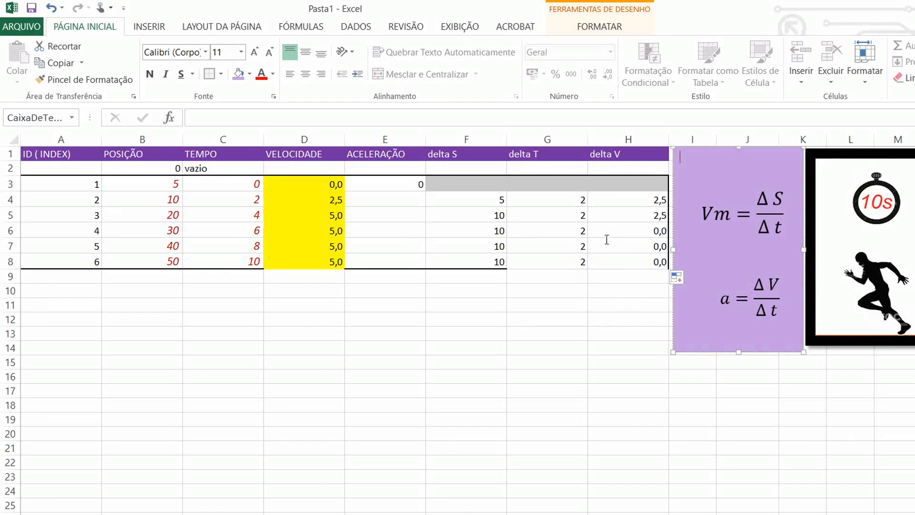
pyautogui.click(385, 200)
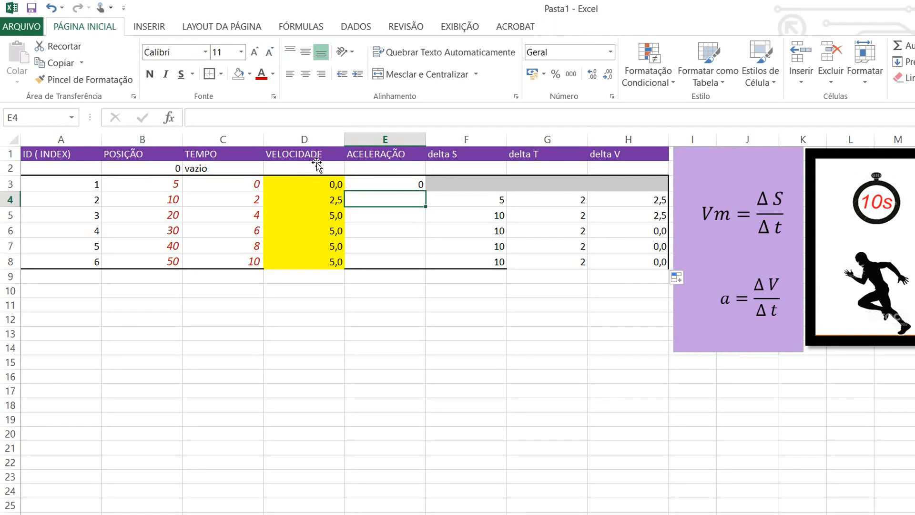
pyautogui.write('=')
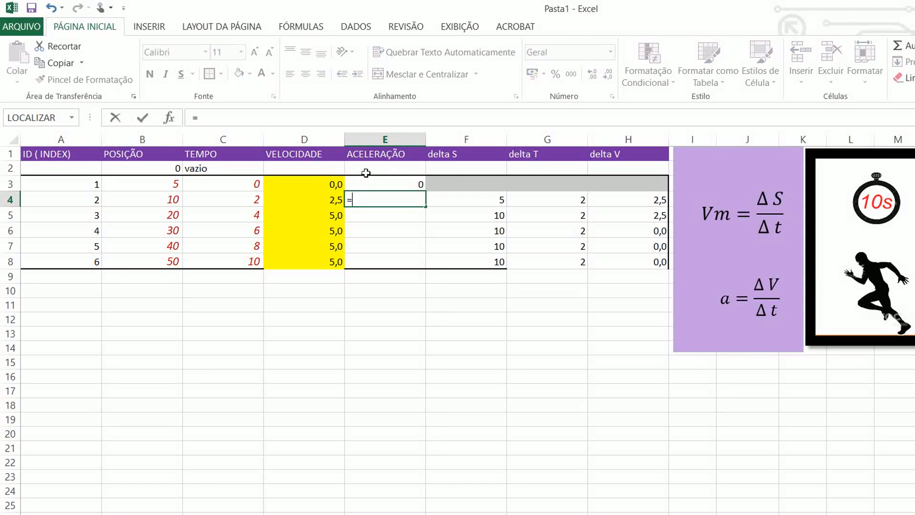
pyautogui.press('Right')
pyautogui.press('Right')
pyautogui.press('Right')
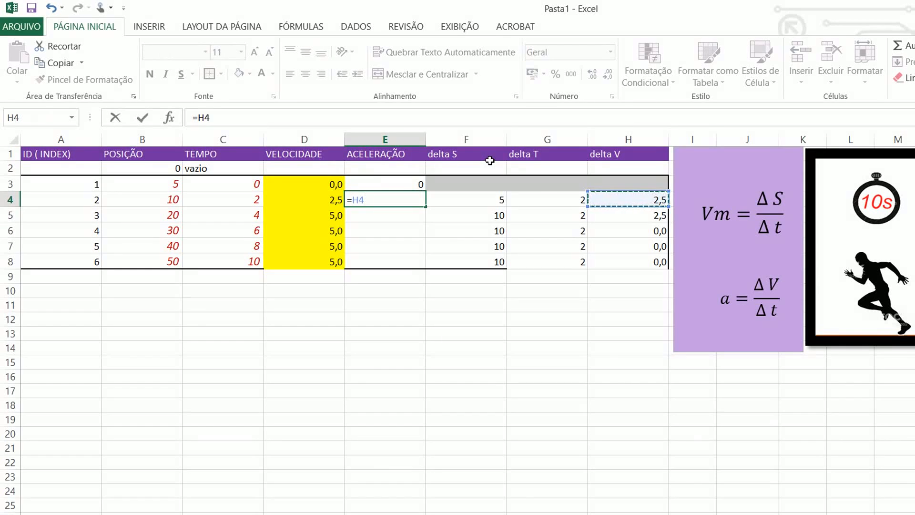
pyautogui.write('/')
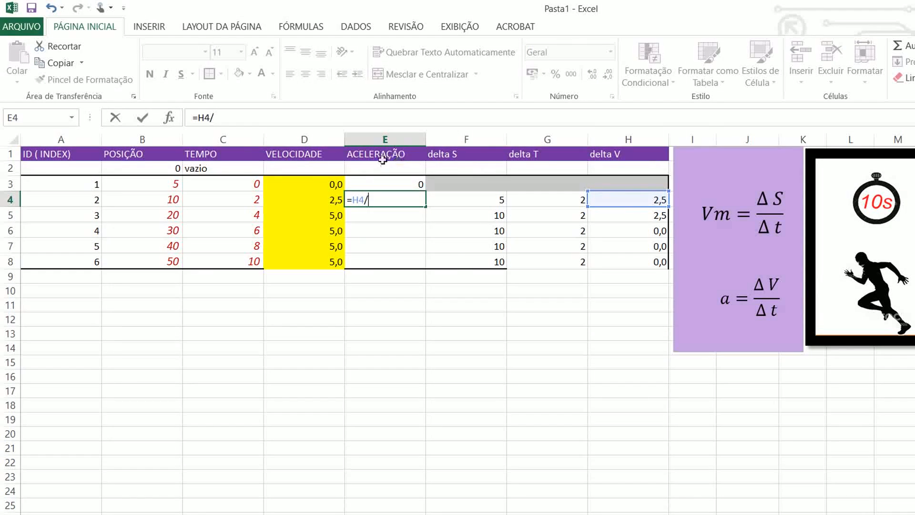
pyautogui.press('Right')
pyautogui.press('Right')
pyautogui.press('Return')
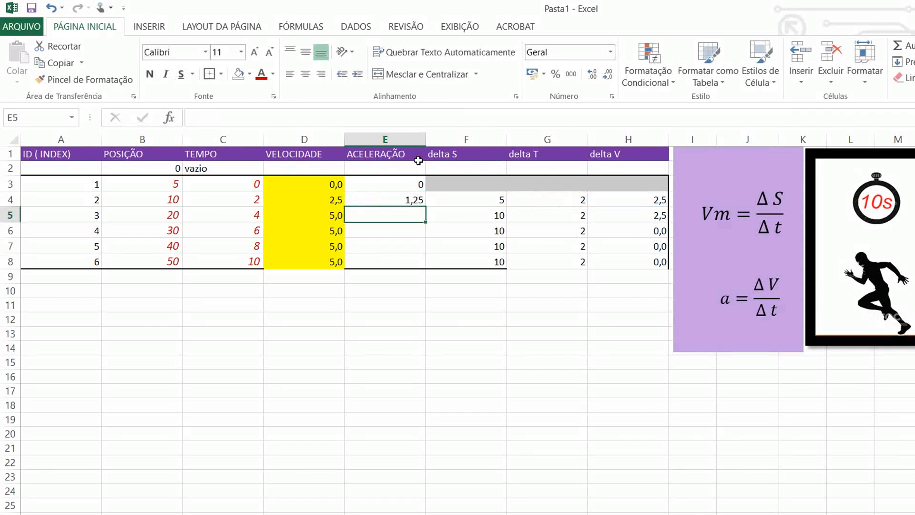
pyautogui.press('Up')
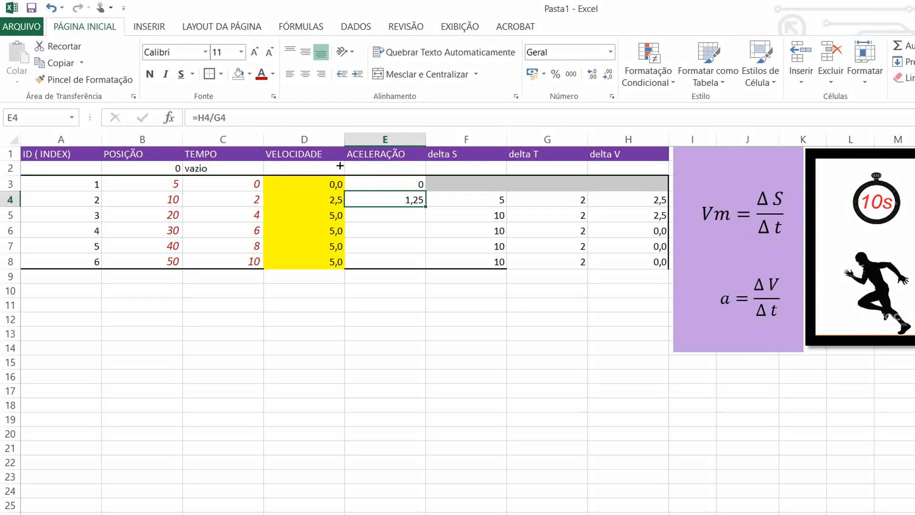
pyautogui.press('Down')
pyautogui.press('Down')
pyautogui.press('Down')
pyautogui.press('Up')
pyautogui.press('Up')
pyautogui.press('Down')
pyautogui.press('Down')
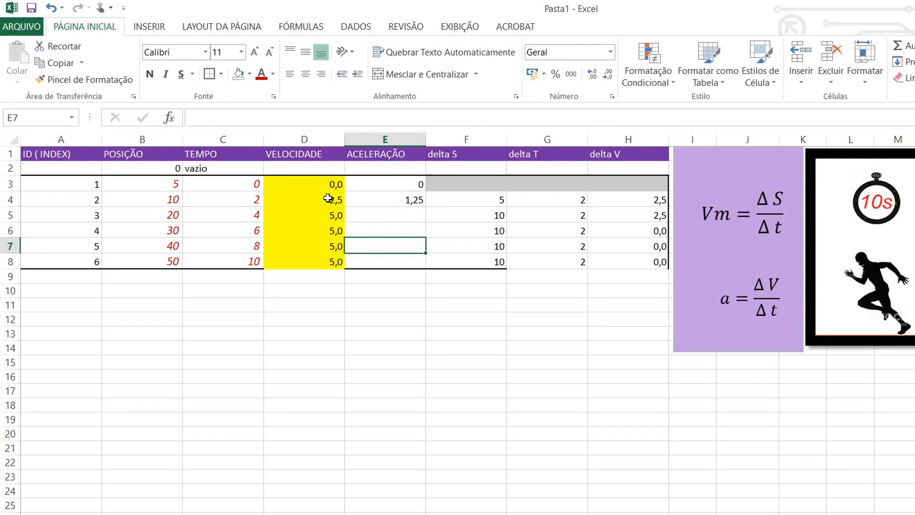
pyautogui.press('Up')
pyautogui.press('Up')
pyautogui.press('Up')
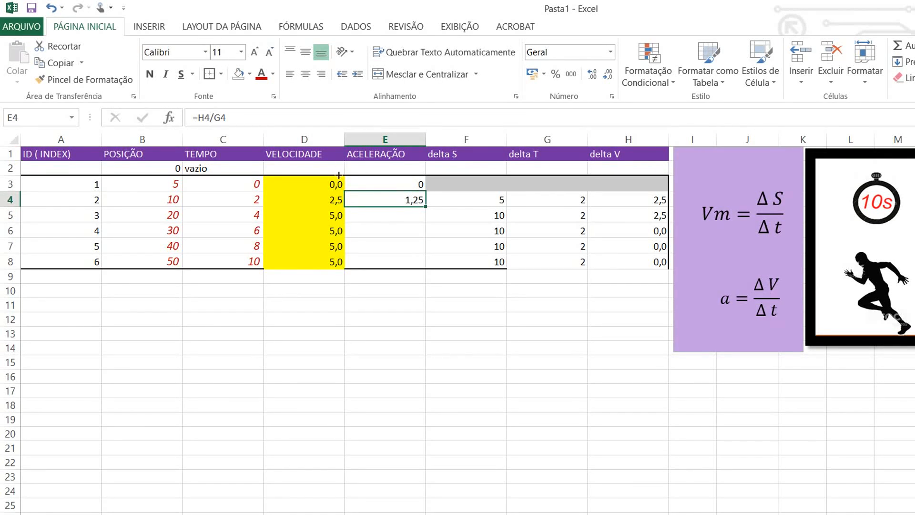
# Fill the acceleration formula from E4 down to E8.
pyautogui.moveTo(425, 206); pyautogui.dragTo(423, 263)
pyautogui.click(547, 304)
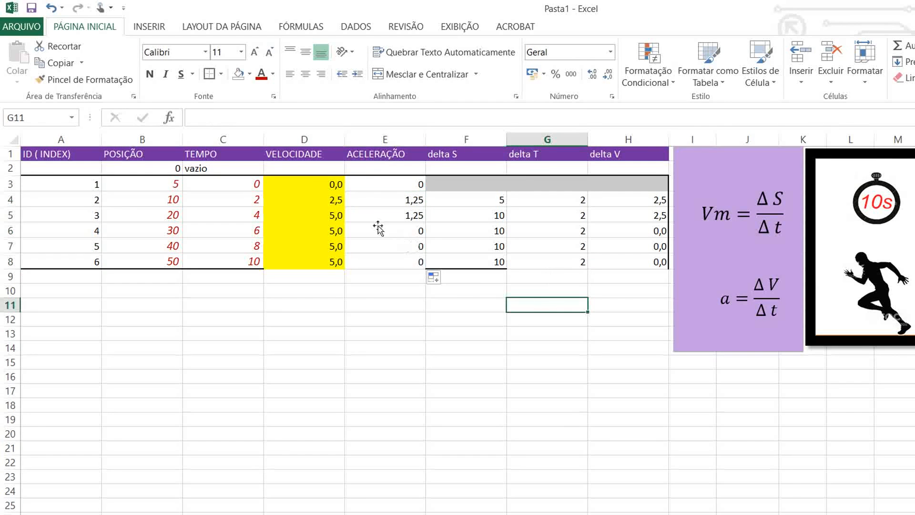
pyautogui.moveTo(409, 200); pyautogui.dragTo(405, 259)
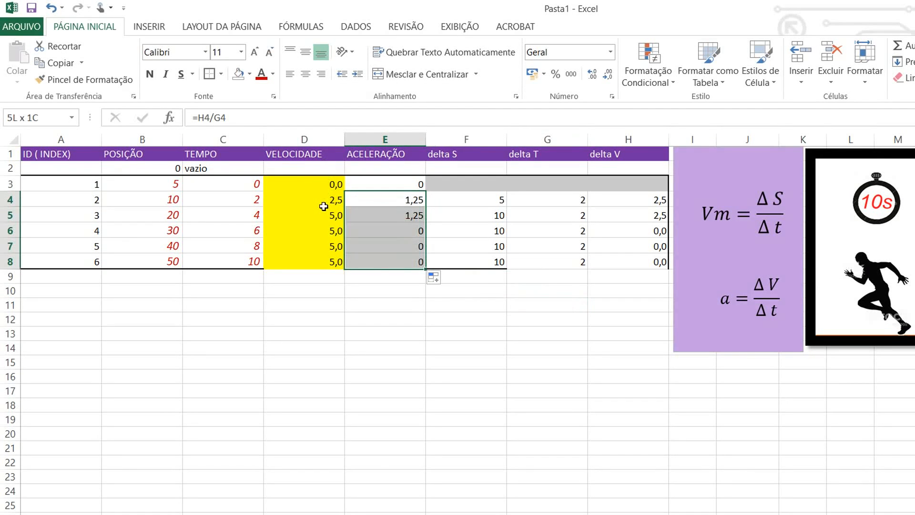
# Format the ACELERAÇÃO values in E3:E8 with two decimal places.
pyautogui.moveTo(323, 206)
pyautogui.mouseDown()
pyautogui.moveTo(328, 186)
pyautogui.moveTo(331, 206)
pyautogui.mouseUp()
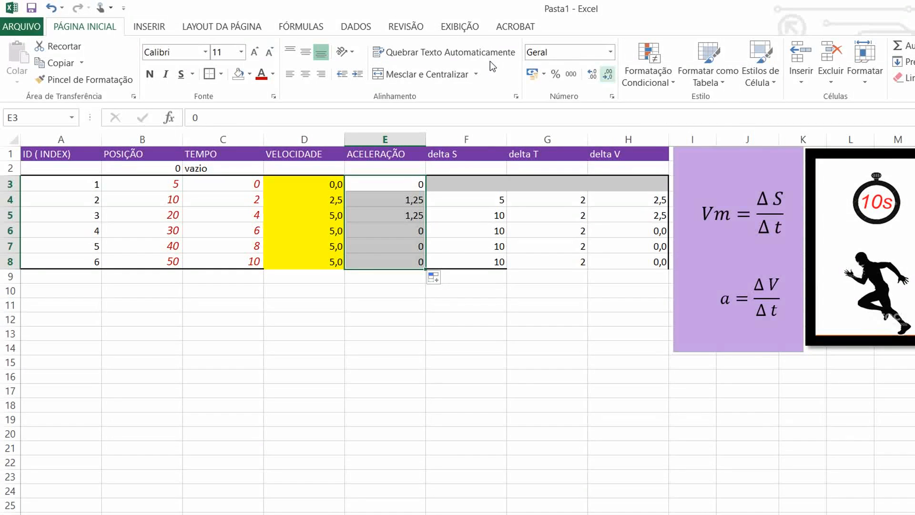
pyautogui.click(591, 74)
pyautogui.click(592, 74)
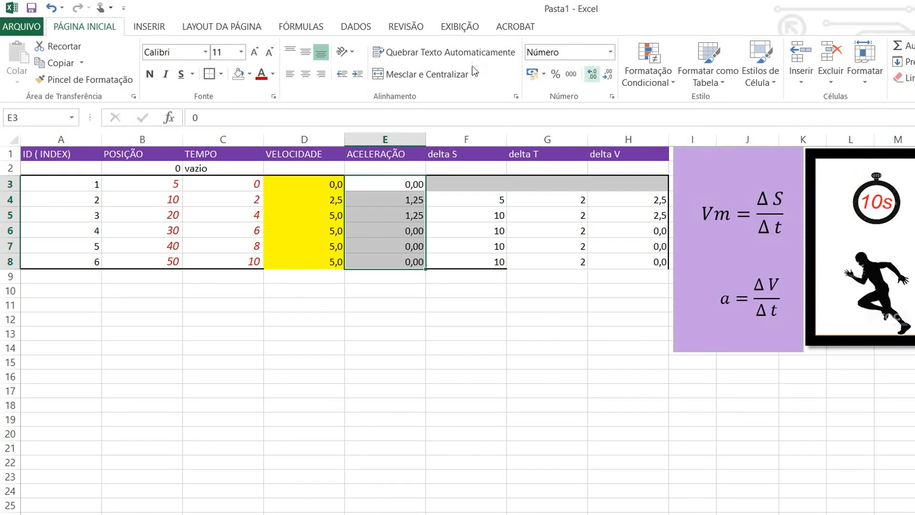
pyautogui.click(385, 362)
# Format the VELOCIDADE values in D3:D8 with two decimal places.
pyautogui.moveTo(305, 184); pyautogui.dragTo(305, 262)
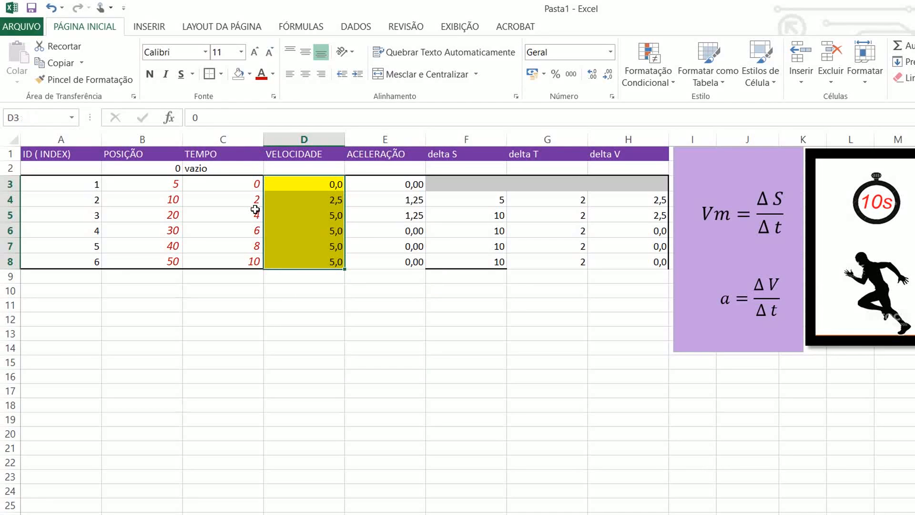
pyautogui.click(592, 74)
pyautogui.click(385, 433)
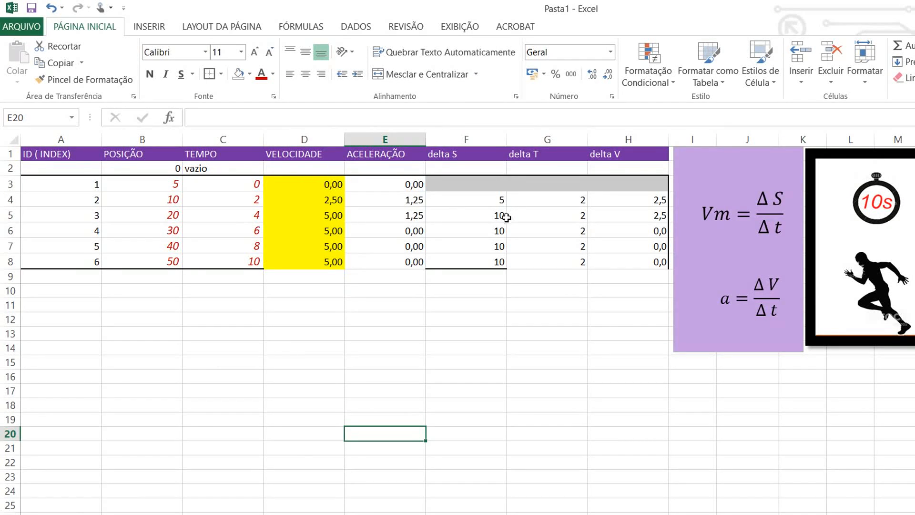
# Apply a thick outer border around the data range A3:H8.
pyautogui.hotkey('ctrl', 'End')
pyautogui.hotkey('ctrl', 'shift', 'Left')
pyautogui.hotkey('ctrl', 'shift', 'Up')
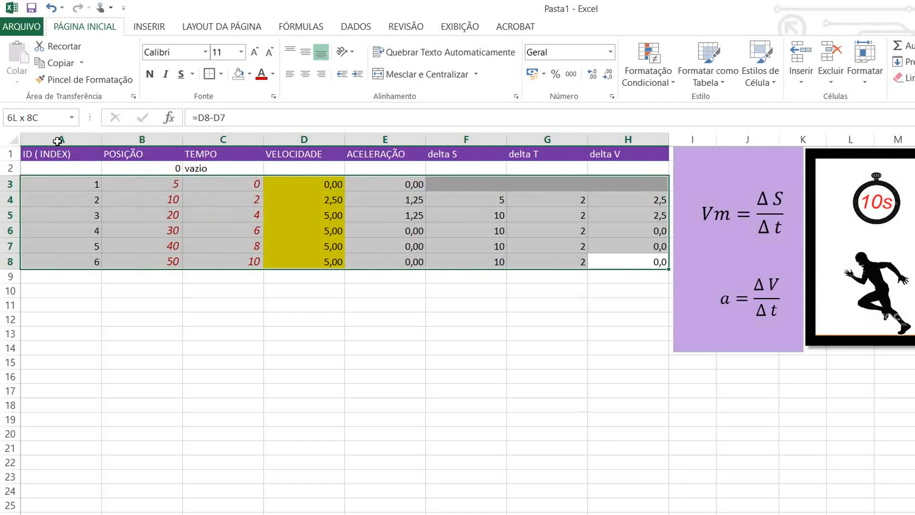
pyautogui.click(209, 74)
pyautogui.click(377, 376)
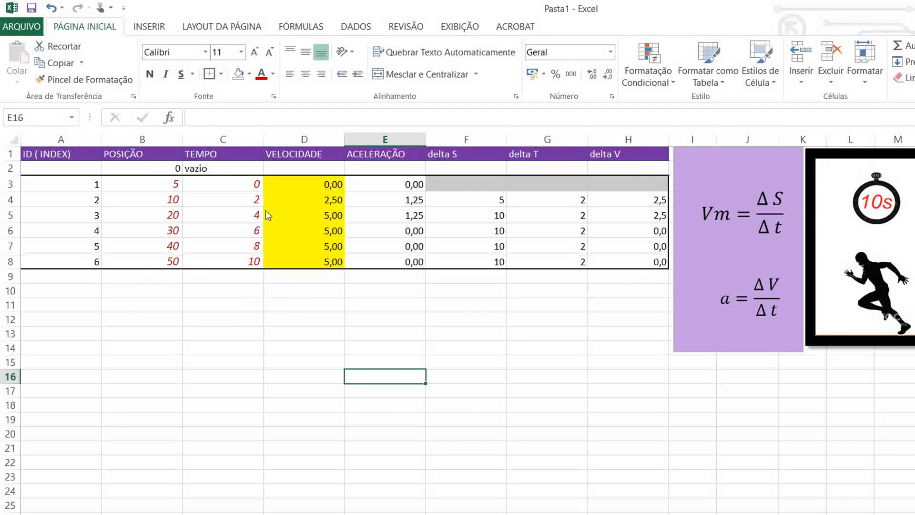
# Review the acceleration formula in E8 and the POSIÇÃO and TEMPO values in B3:B8 and C3:C8.
pyautogui.click(453, 433)
pyautogui.click(357, 261)
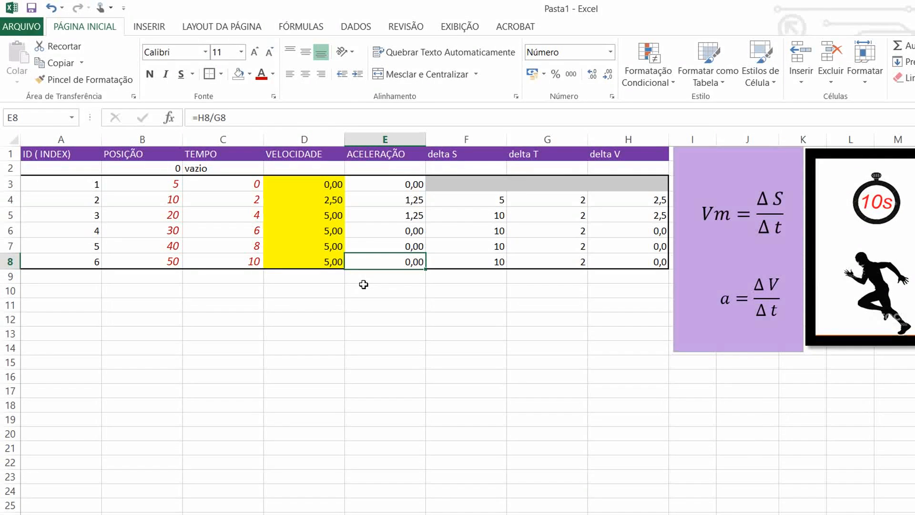
pyautogui.click(366, 362)
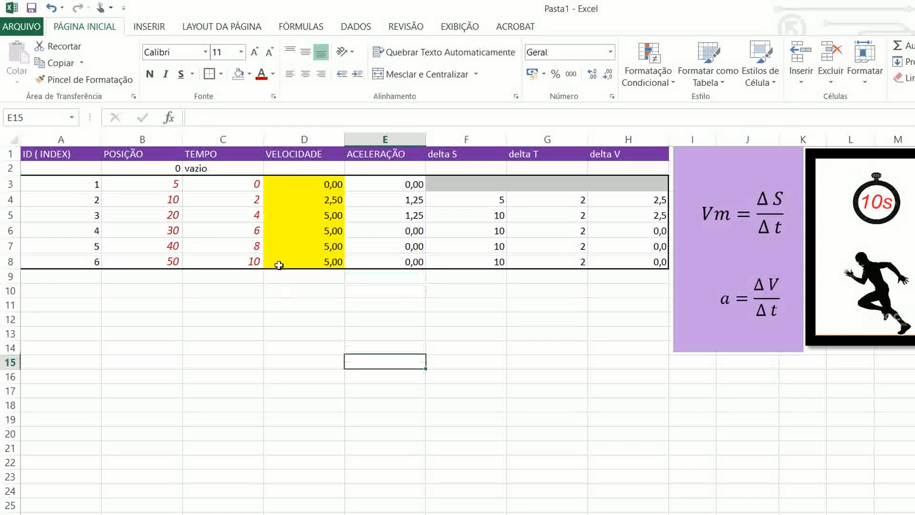
pyautogui.click(134, 184)
pyautogui.hotkey('shift', 'Down')
pyautogui.hotkey('shift', 'Down')
pyautogui.hotkey('shift', 'Down')
pyautogui.hotkey('shift', 'Down')
pyautogui.hotkey('shift', 'Down')
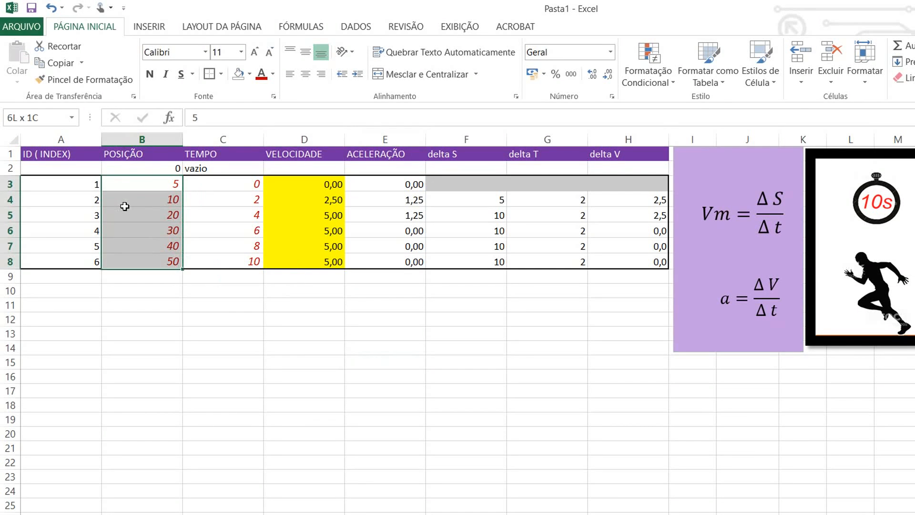
pyautogui.press('Right')
pyautogui.hotkey('shift', 'Down')
pyautogui.hotkey('shift', 'Down')
pyautogui.hotkey('shift', 'Down')
pyautogui.hotkey('shift', 'Down')
pyautogui.hotkey('shift', 'Down')
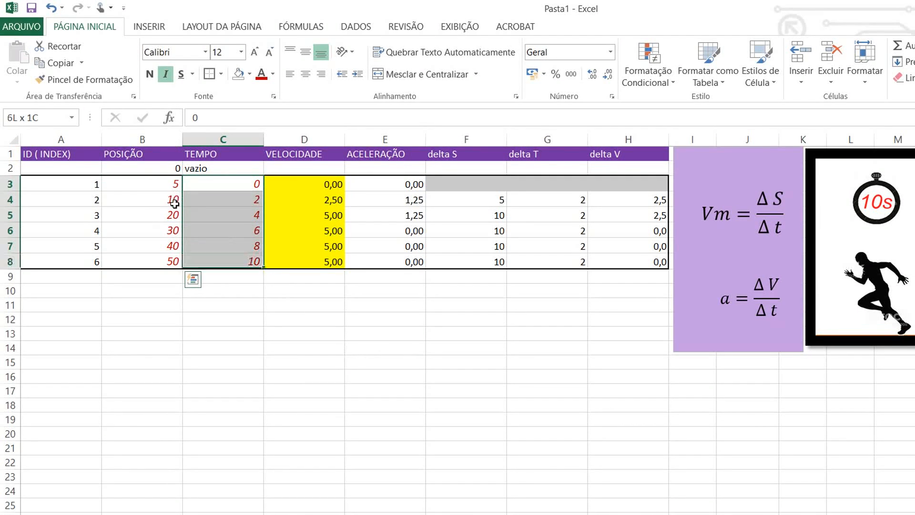
# Review the VELOCIDADE values in D3:D8 and the ACELERAÇÃO values below E3.
pyautogui.press('Right')
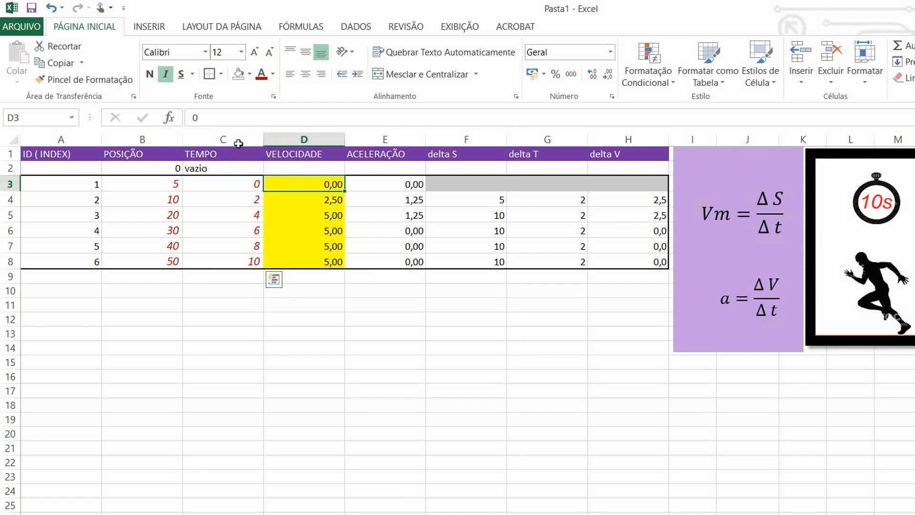
pyautogui.hotkey('shift', 'Down')
pyautogui.hotkey('shift', 'Down')
pyautogui.hotkey('shift', 'Down')
pyautogui.hotkey('shift', 'Down')
pyautogui.hotkey('shift', 'Down')
pyautogui.hotkey('shift', 'Down')
pyautogui.hotkey('shift', 'Up')
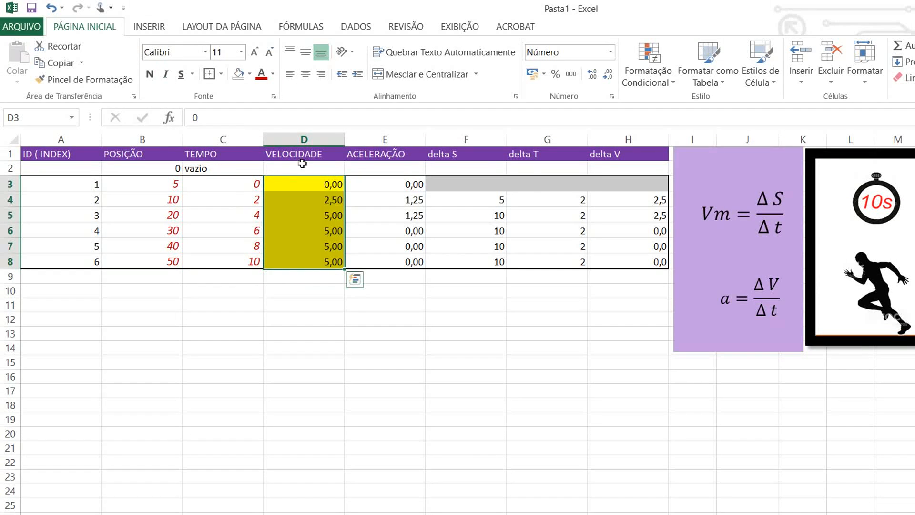
pyautogui.press('Right')
pyautogui.hotkey('shift', 'Down')
pyautogui.hotkey('shift', 'Down')
pyautogui.hotkey('shift', 'Down')
pyautogui.hotkey('shift', 'Down')
pyautogui.click(385, 337)
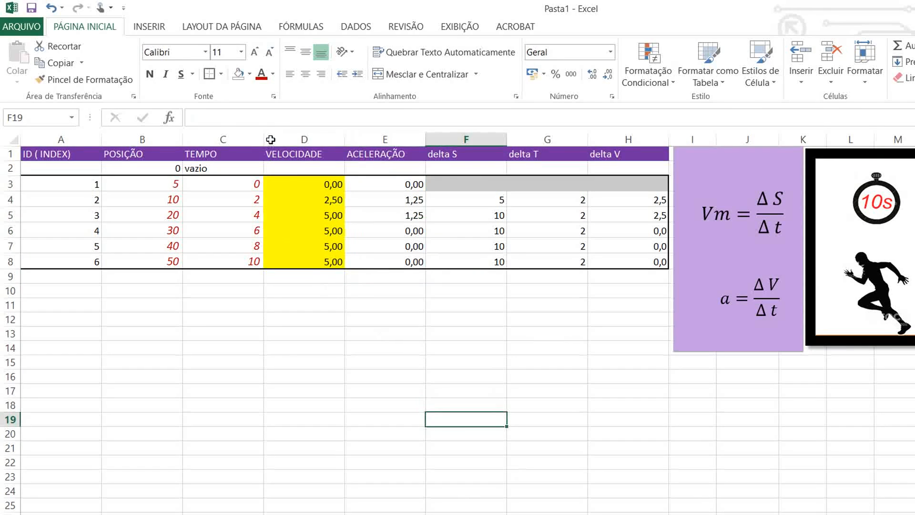
pyautogui.moveTo(268, 144); pyautogui.dragTo(260, 211)
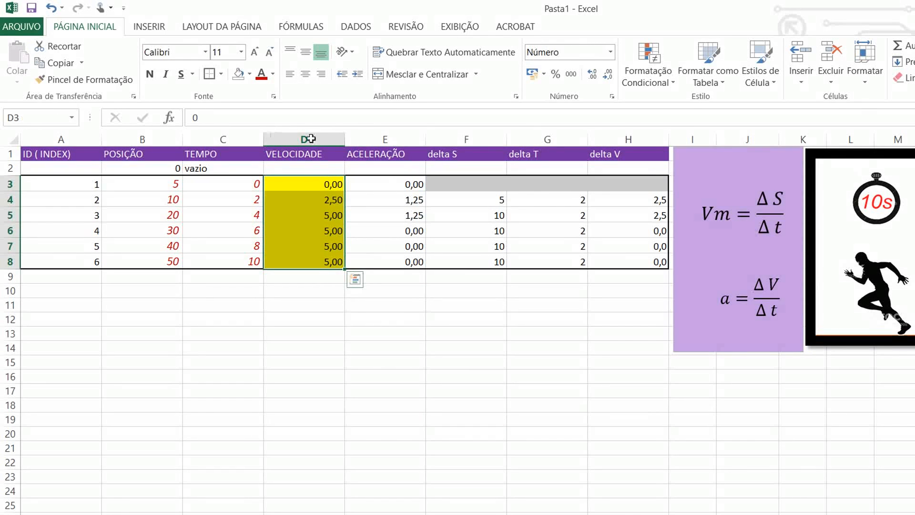
# Fill the ACELERAÇÃO cells E2:E8 with light blue.
pyautogui.moveTo(332, 144); pyautogui.dragTo(329, 259)
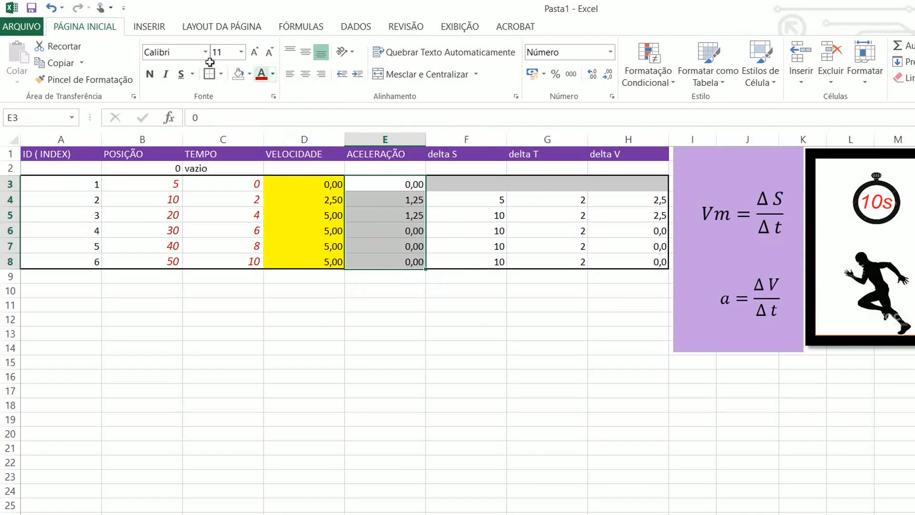
pyautogui.click(249, 73)
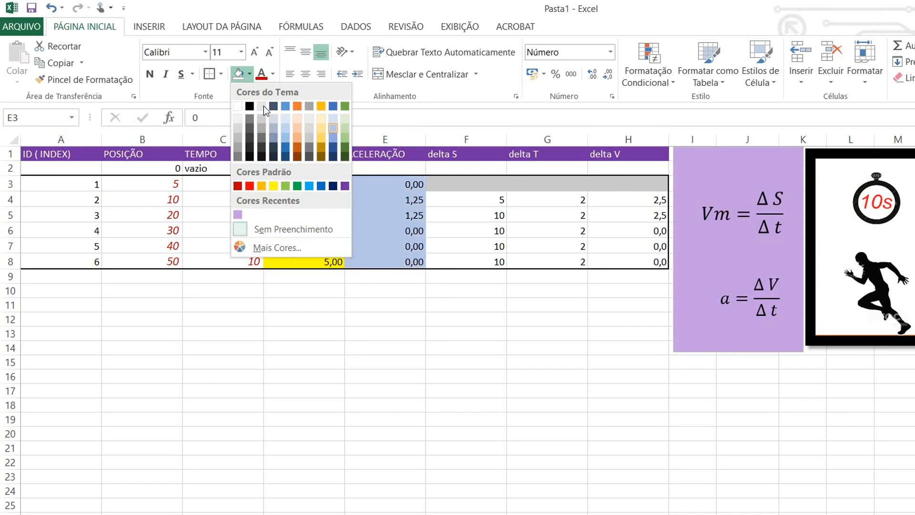
pyautogui.click(264, 102)
pyautogui.moveTo(311, 169); pyautogui.dragTo(311, 262)
pyautogui.click(239, 74)
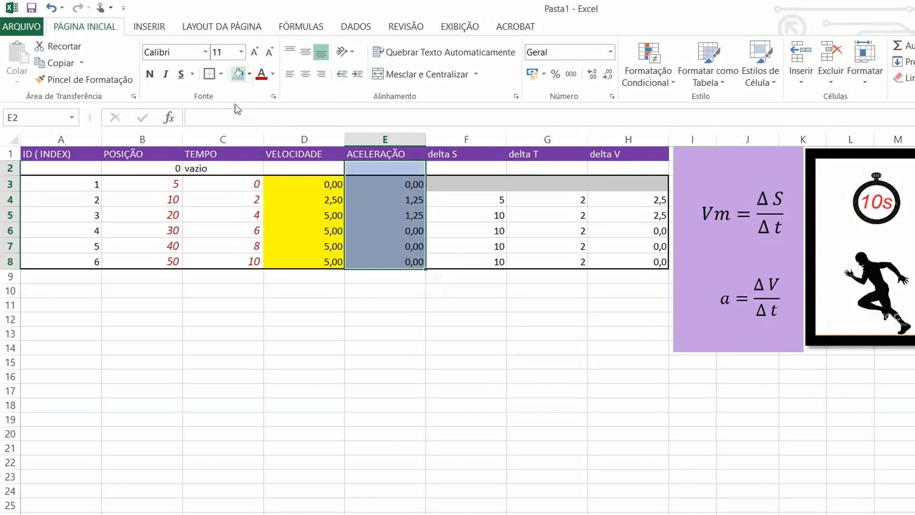
pyautogui.click(385, 262)
# Change the fill of the VELOCIDADE cells D2:D8 to light orange.
pyautogui.moveTo(305, 168); pyautogui.dragTo(305, 261)
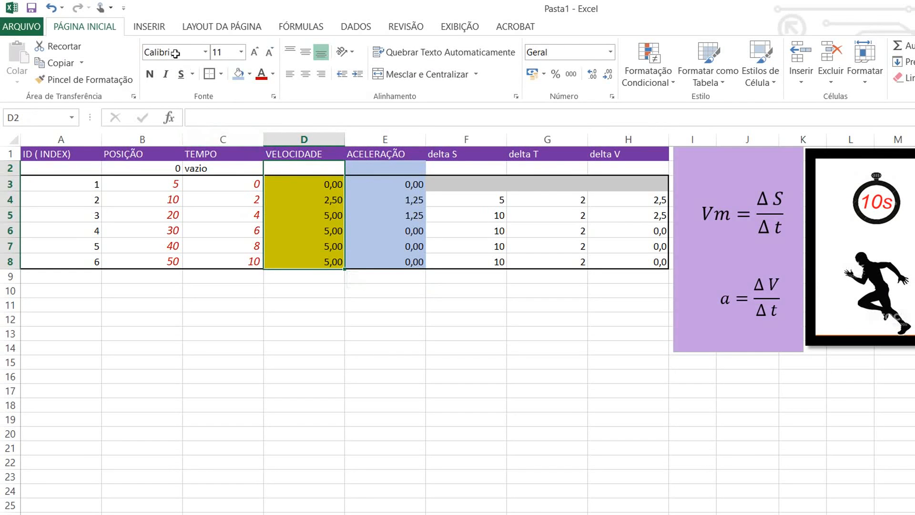
pyautogui.click(249, 74)
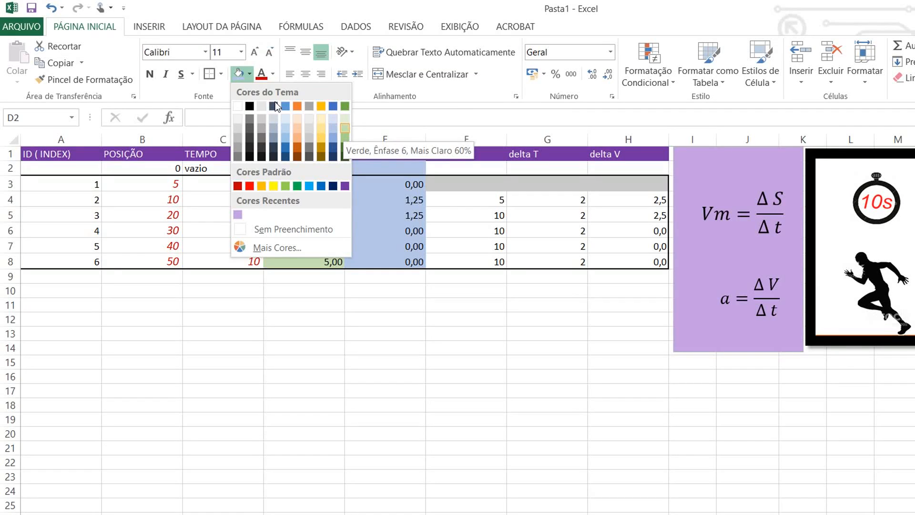
pyautogui.click(297, 128)
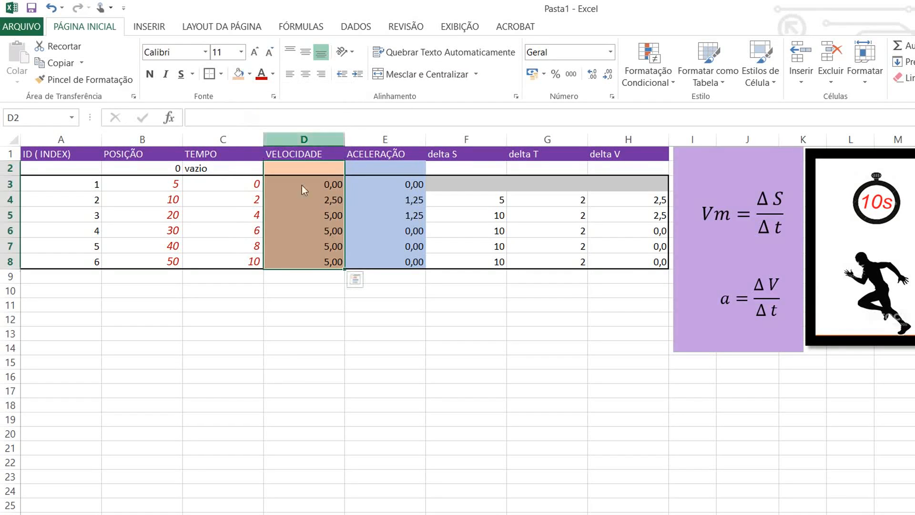
pyautogui.click(385, 291)
pyautogui.click(304, 362)
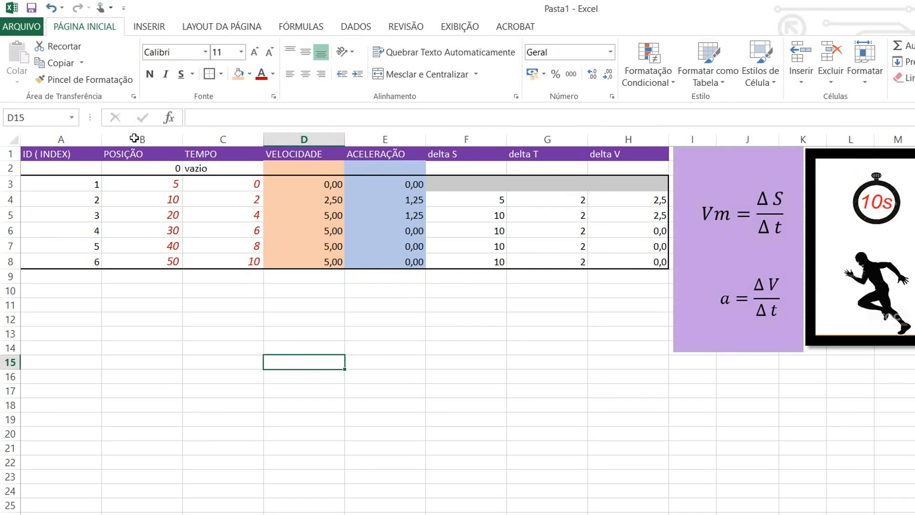
# Fill the POSIÇÃO cells B2:B8 with a medium green theme colour.
pyautogui.moveTo(130, 168); pyautogui.dragTo(133, 261)
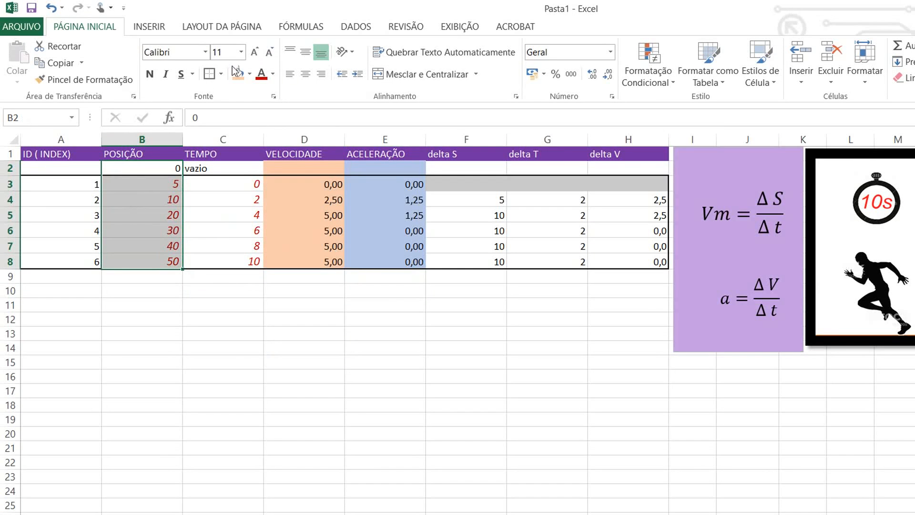
pyautogui.click(249, 74)
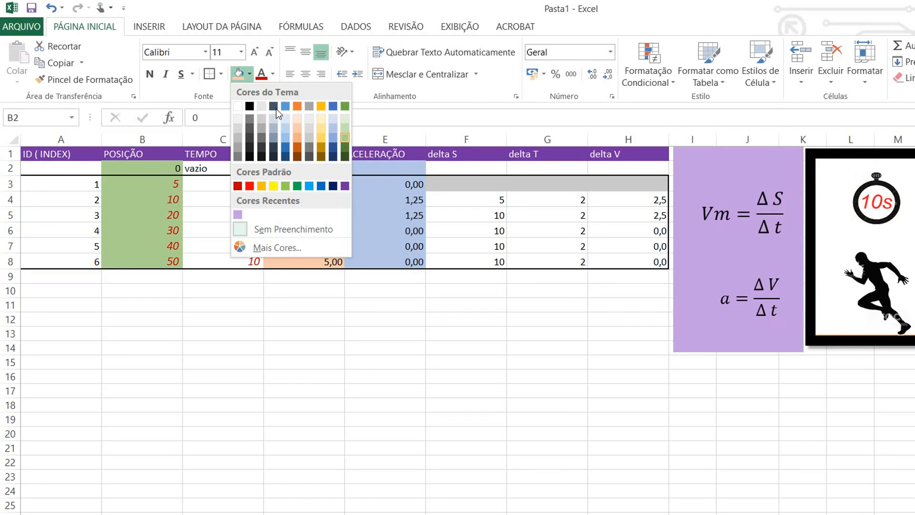
pyautogui.click(344, 138)
pyautogui.click(304, 305)
# Fill the TEMPO cells C2:C8 with the standard yellow (Amarelo).
pyautogui.moveTo(191, 169); pyautogui.dragTo(191, 262)
pyautogui.click(249, 74)
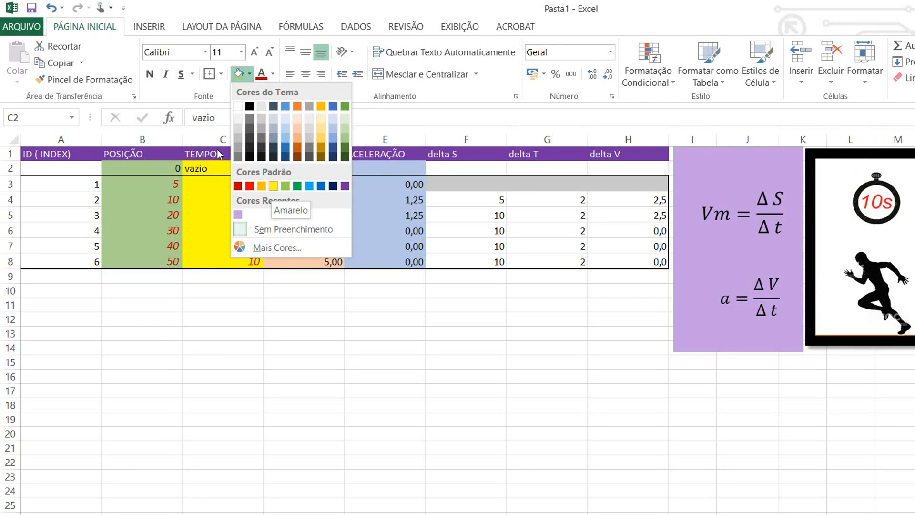
pyautogui.click(273, 185)
pyautogui.click(466, 319)
pyautogui.click(310, 332)
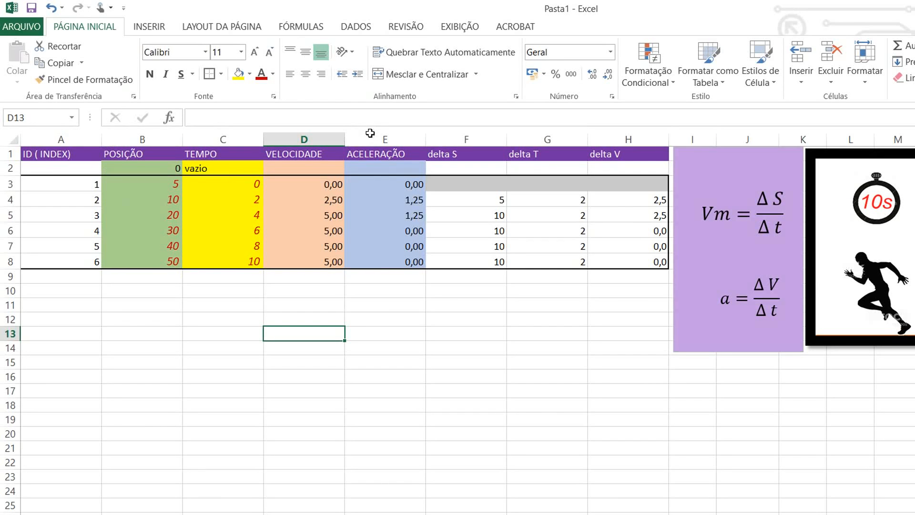
# Fill the delta S cells F4:F8 with the same green as the POSIÇÃO column.
pyautogui.moveTo(466, 215); pyautogui.dragTo(466, 246)
pyautogui.moveTo(466, 199); pyautogui.dragTo(466, 261)
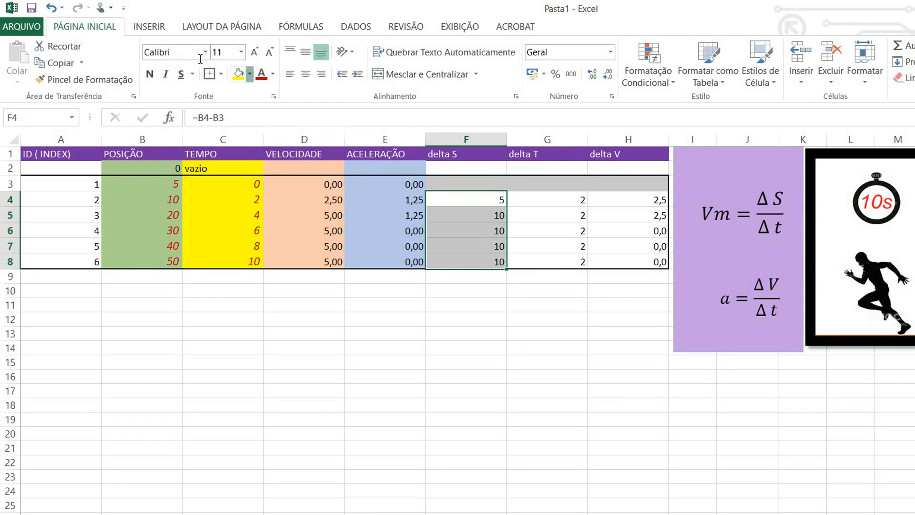
pyautogui.click(250, 74)
pyautogui.click(345, 137)
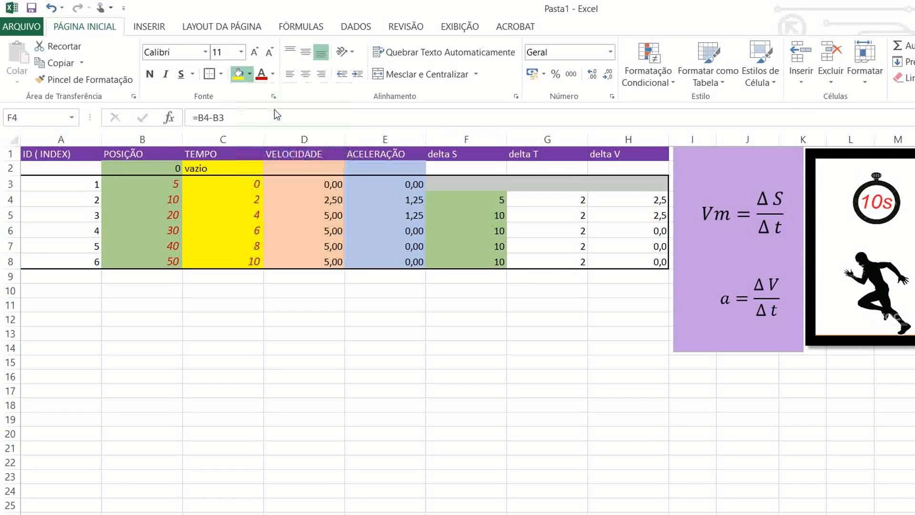
pyautogui.click(684, 260)
# Fill the delta T cells G4:G8 with the same yellow as the TEMPO column.
pyautogui.click(563, 201)
pyautogui.moveTo(547, 200); pyautogui.dragTo(547, 261)
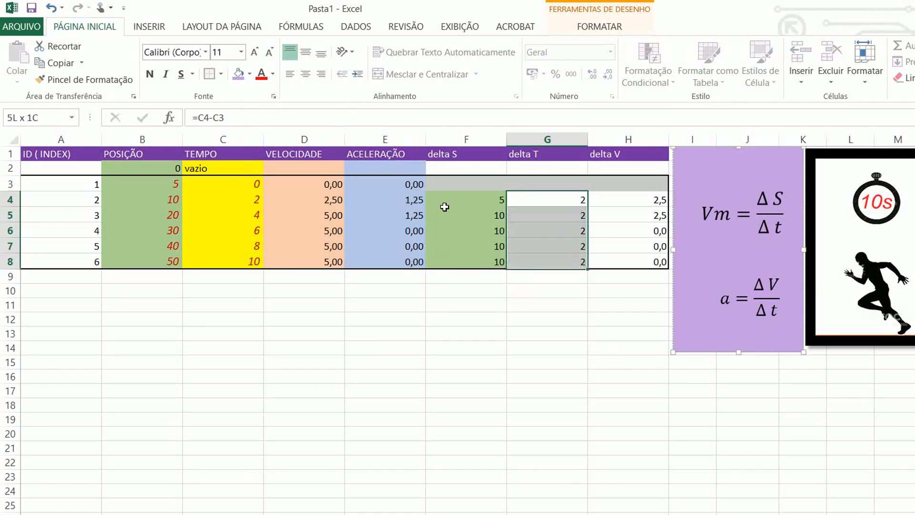
pyautogui.click(249, 74)
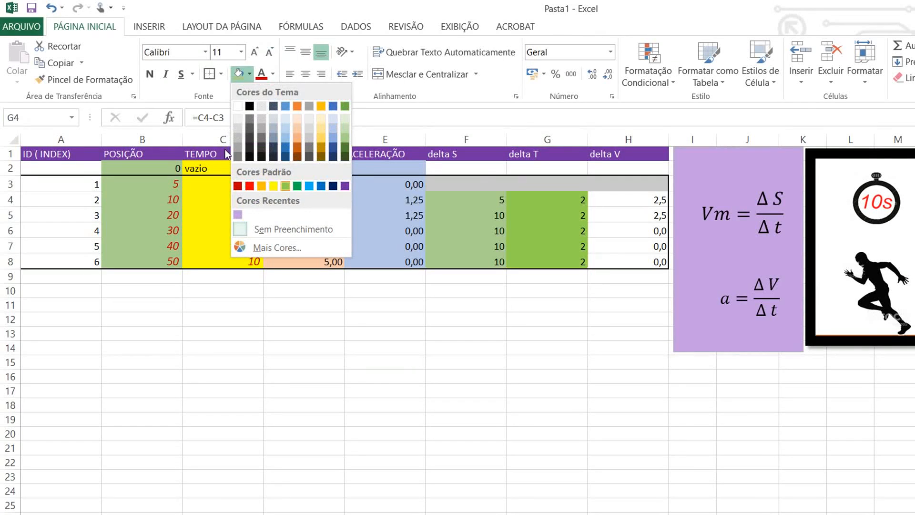
pyautogui.click(274, 185)
pyautogui.click(628, 404)
# Fill the delta V cells H4:H8 with the same light orange as the VELOCIDADE column.
pyautogui.moveTo(628, 199); pyautogui.dragTo(628, 261)
pyautogui.click(250, 74)
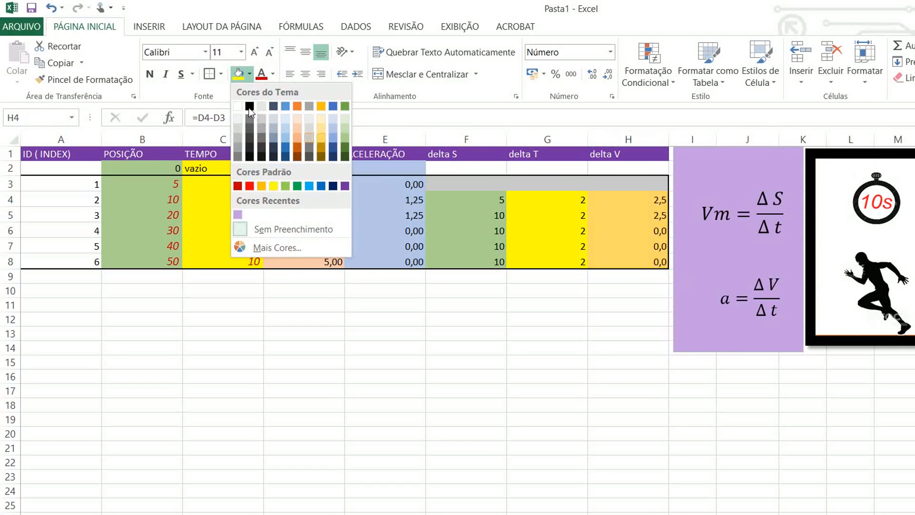
pyautogui.click(296, 128)
pyautogui.click(559, 457)
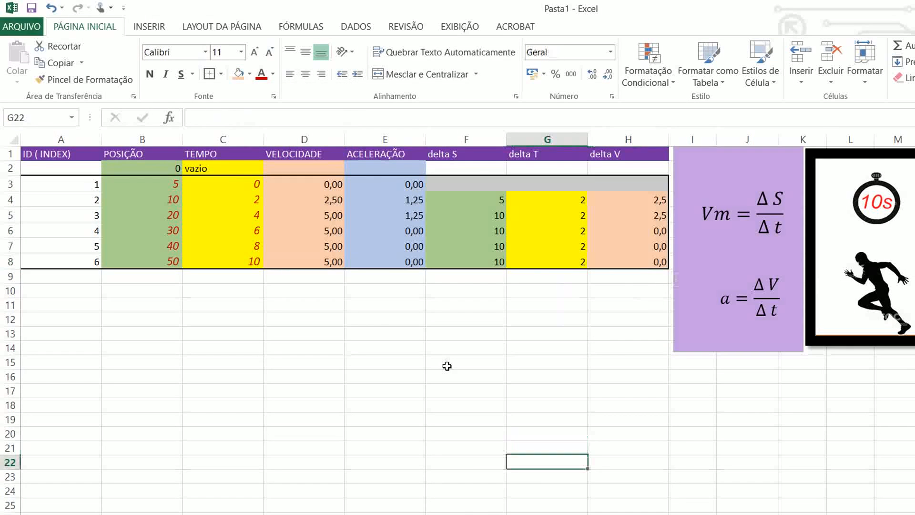
pyautogui.click(571, 514)
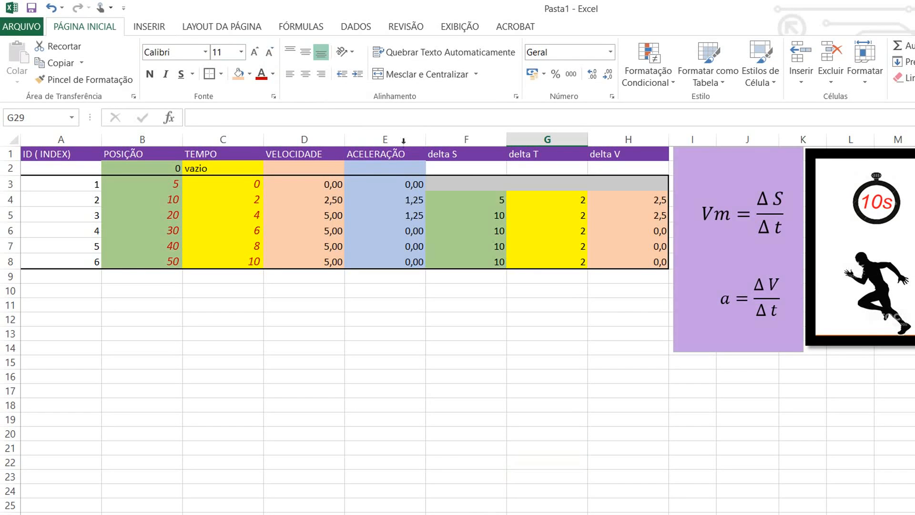
# Fill the empty cells F2:H2 under the delta headers with gray.
pyautogui.moveTo(466, 168); pyautogui.dragTo(663, 167)
pyautogui.click(249, 74)
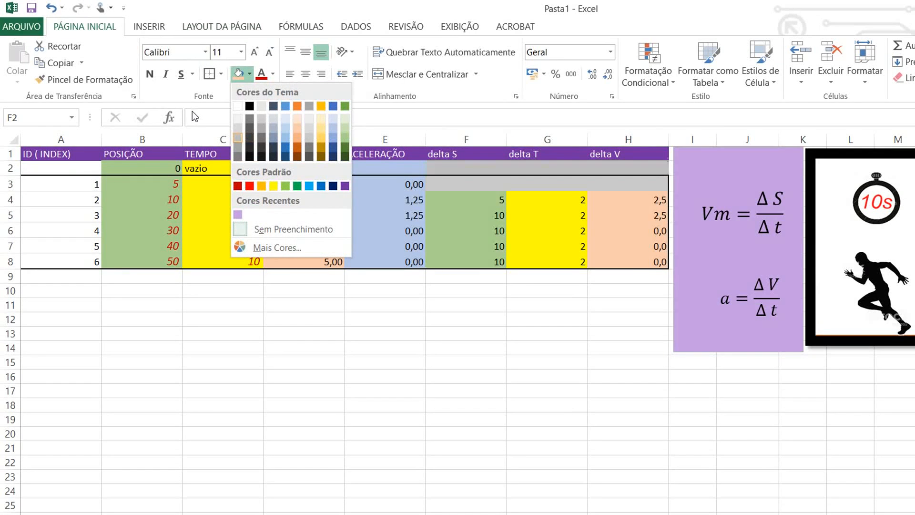
pyautogui.click(237, 138)
pyautogui.click(455, 305)
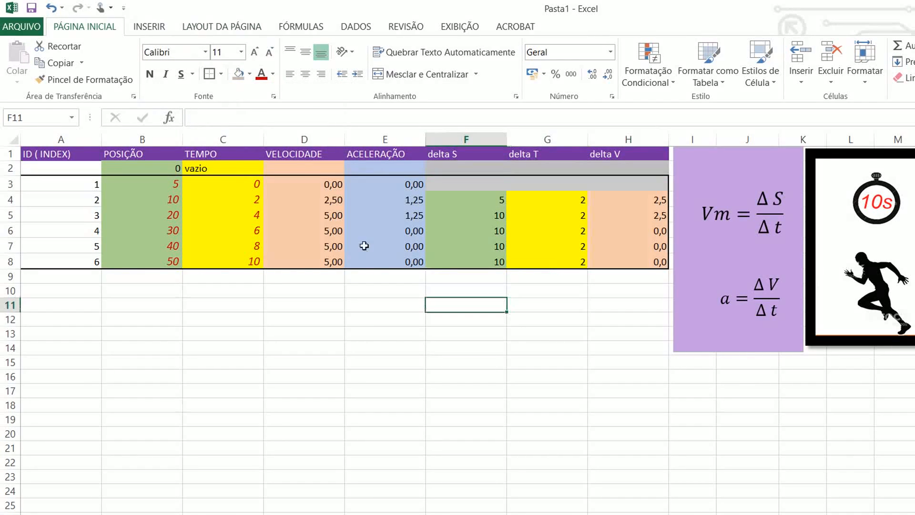
pyautogui.click(307, 333)
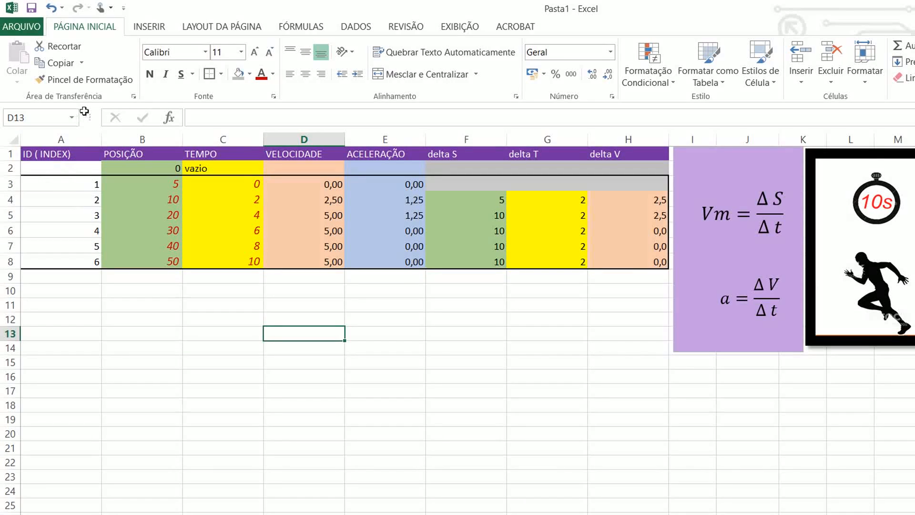
# Narrow column A to about the width of its ID ( INDEX) header.
pyautogui.moveTo(101, 139); pyautogui.dragTo(82, 139)
pyautogui.click(147, 360)
pyautogui.click(172, 318)
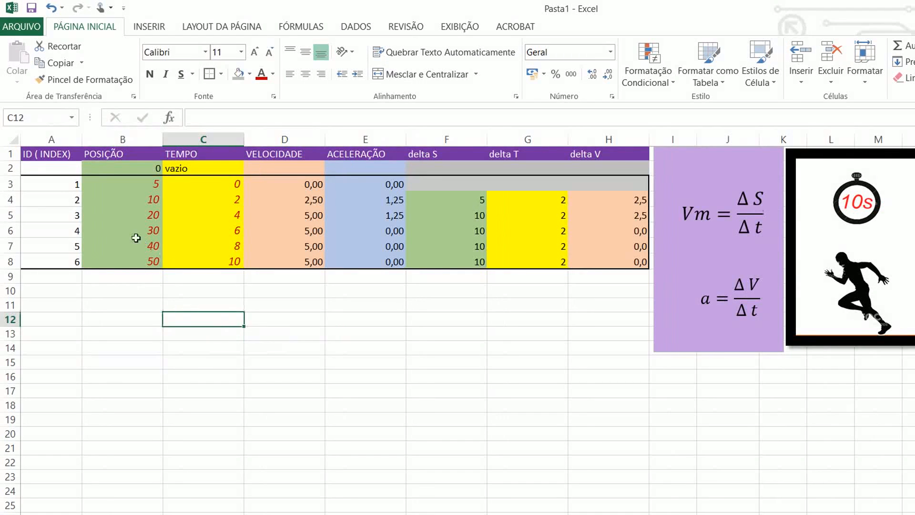
# Make the index numbers in A3:A8 bold and italic.
pyautogui.moveTo(48, 184); pyautogui.dragTo(47, 262)
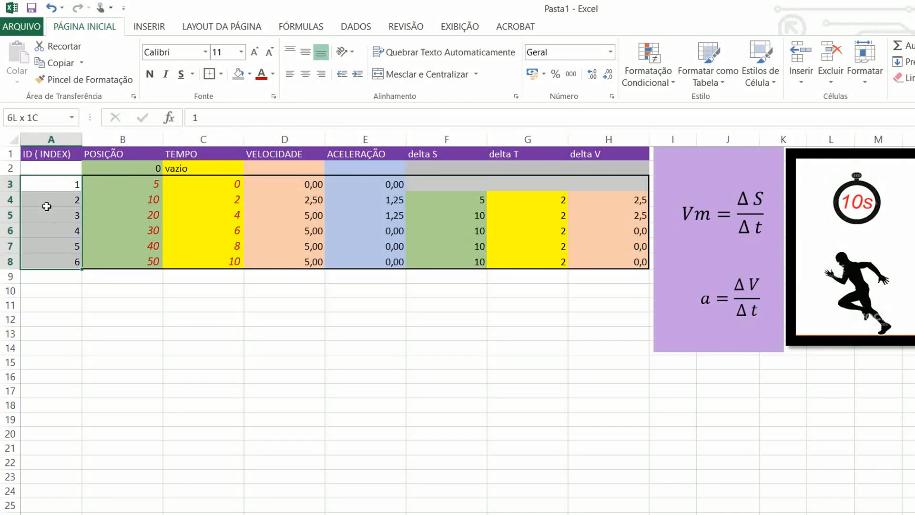
pyautogui.hotkey('ctrl', 'n')
pyautogui.hotkey('ctrl', 'i')
pyautogui.click(281, 371)
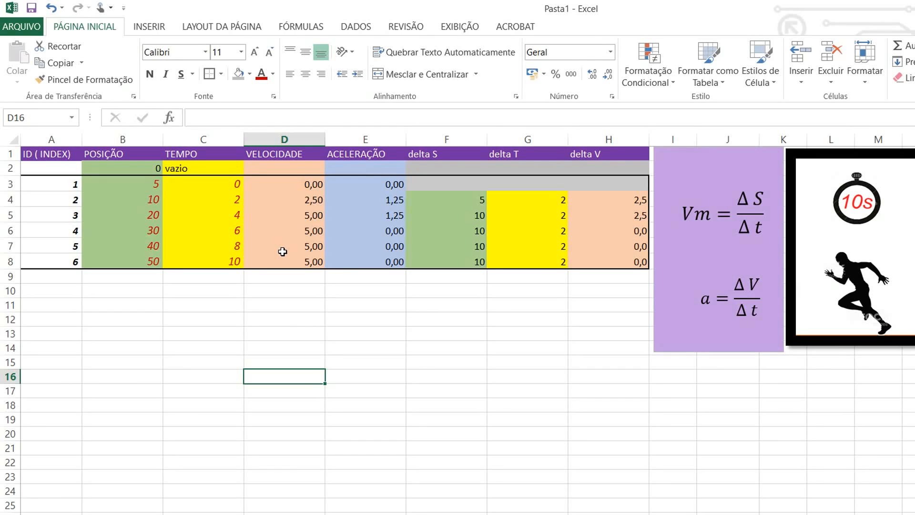
pyautogui.click(205, 304)
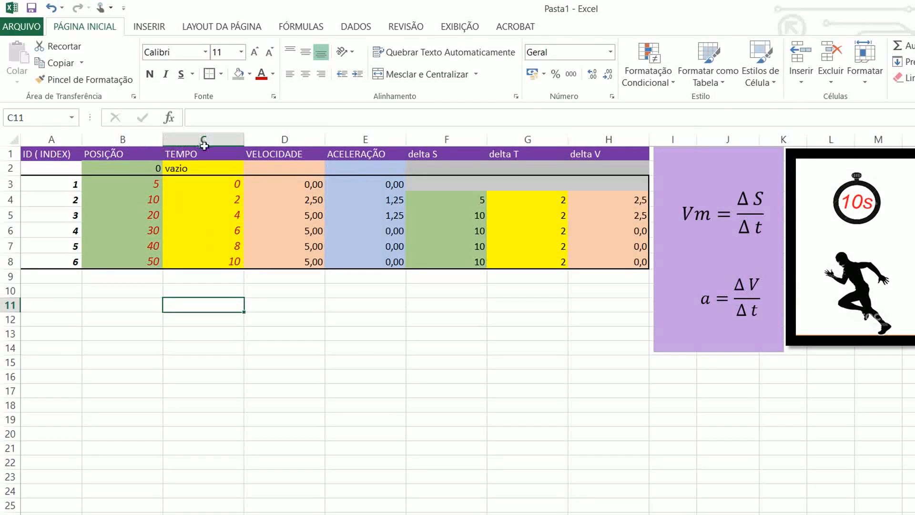
# Insert a scatter chart with straight lines and markers from the TEMPO and VELOCIDADE values in C3:D8, and select its title.
pyautogui.moveTo(202, 184); pyautogui.dragTo(286, 261)
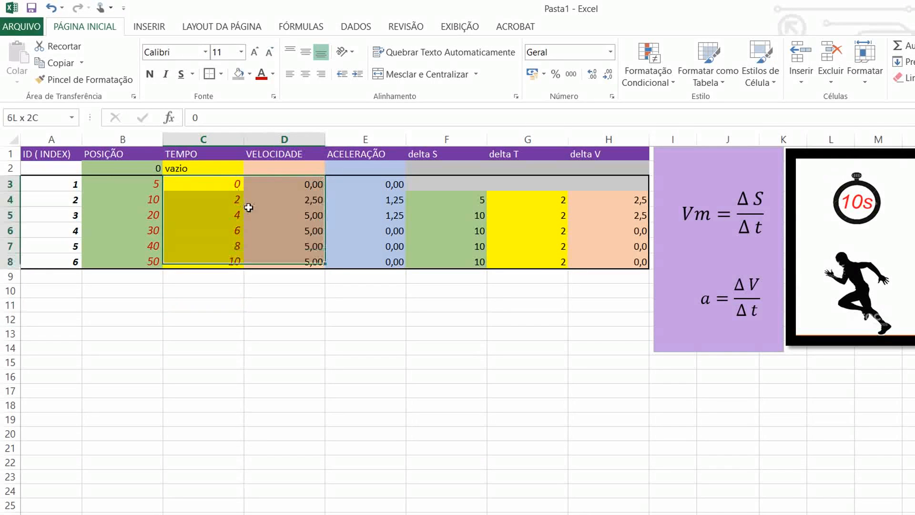
pyautogui.click(149, 26)
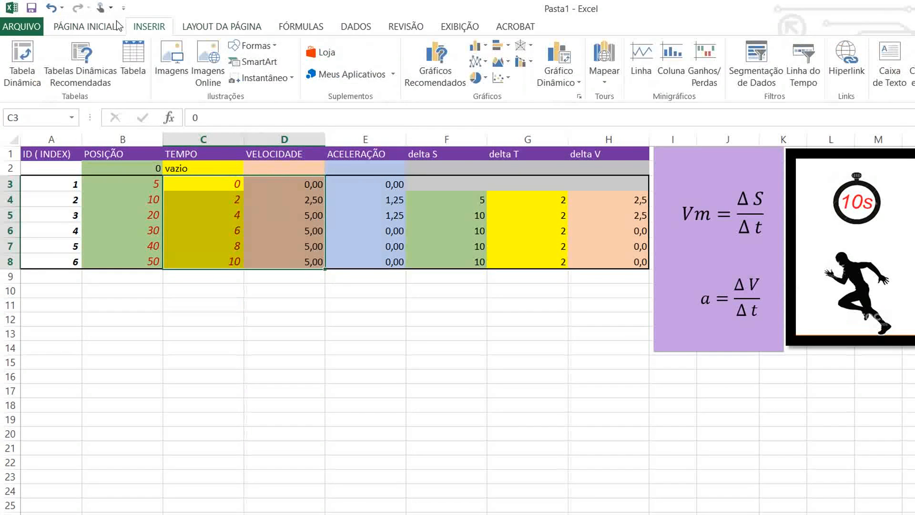
pyautogui.click(234, 335)
pyautogui.moveTo(214, 183); pyautogui.dragTo(313, 263)
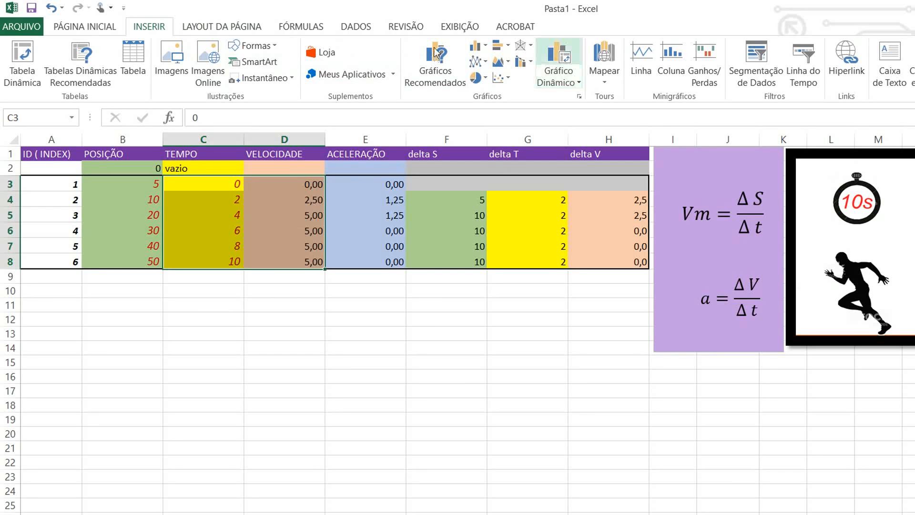
pyautogui.click(502, 77)
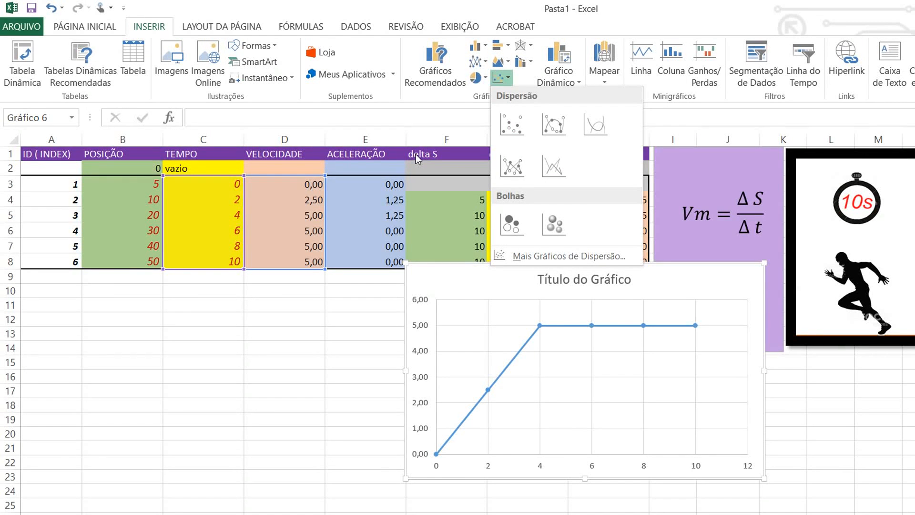
pyautogui.press('Return')
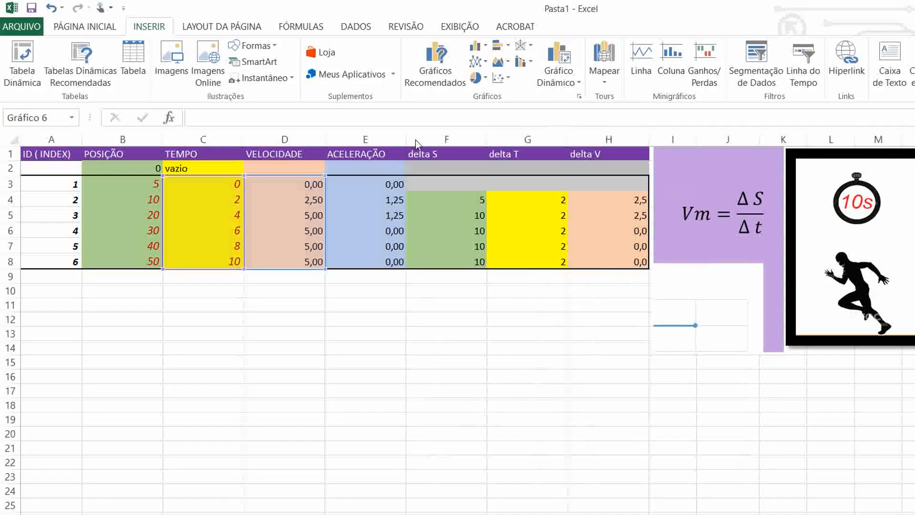
pyautogui.click(628, 282)
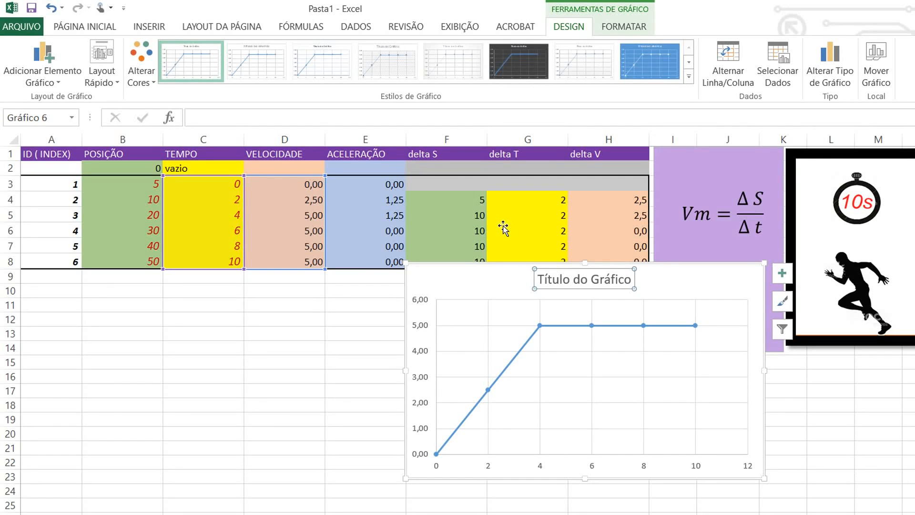
# Replace the chart title with Velocidade and move the chart below the table, starting under column B.
pyautogui.click(624, 281)
pyautogui.doubleClick(624, 281)
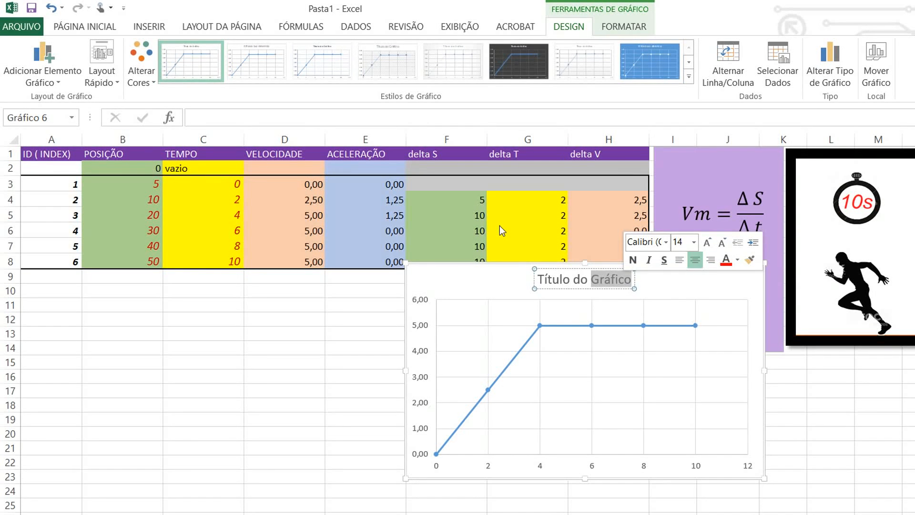
pyautogui.press('BackSpace')
pyautogui.press('BackSpace')
pyautogui.press('BackSpace')
pyautogui.press('BackSpace')
pyautogui.press('BackSpace')
pyautogui.press('BackSpace')
pyautogui.press('BackSpace')
pyautogui.press('BackSpace')
pyautogui.press('BackSpace')
pyautogui.press('BackSpace')
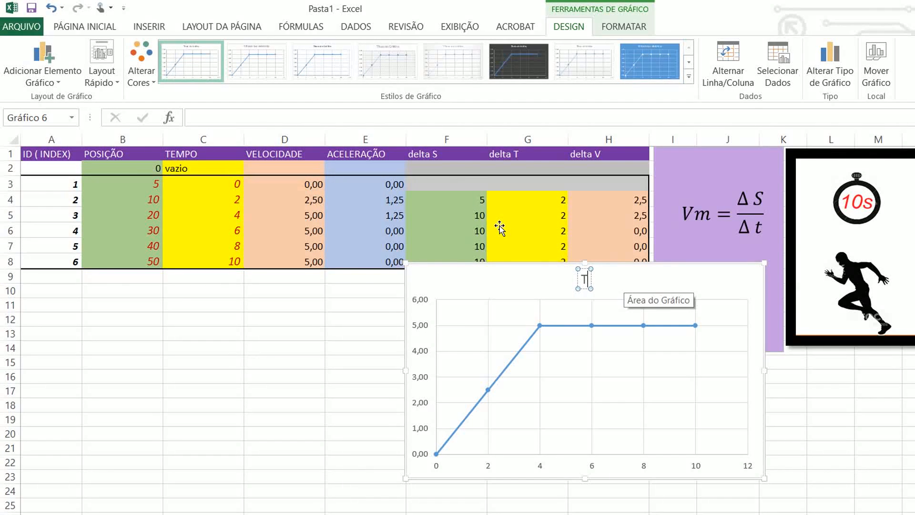
pyautogui.write('Velocidade')
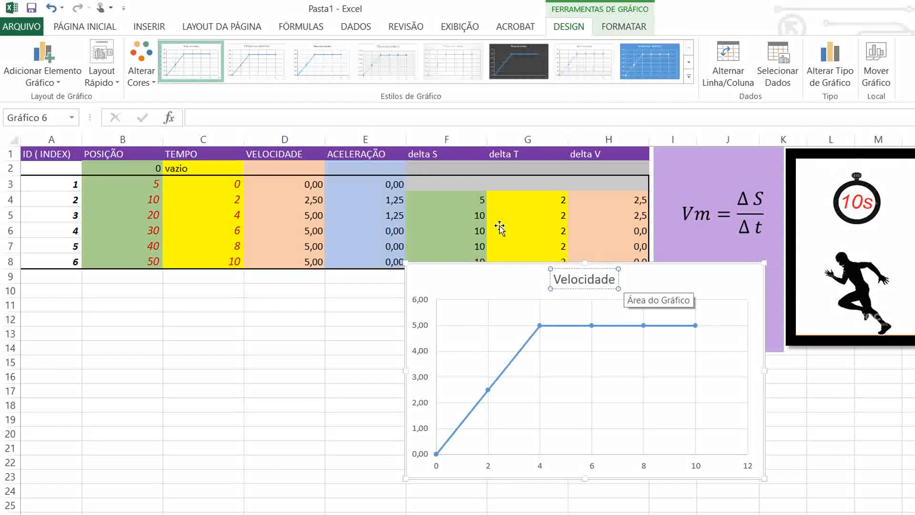
pyautogui.click(561, 245)
pyautogui.moveTo(563, 214); pyautogui.dragTo(259, 238)
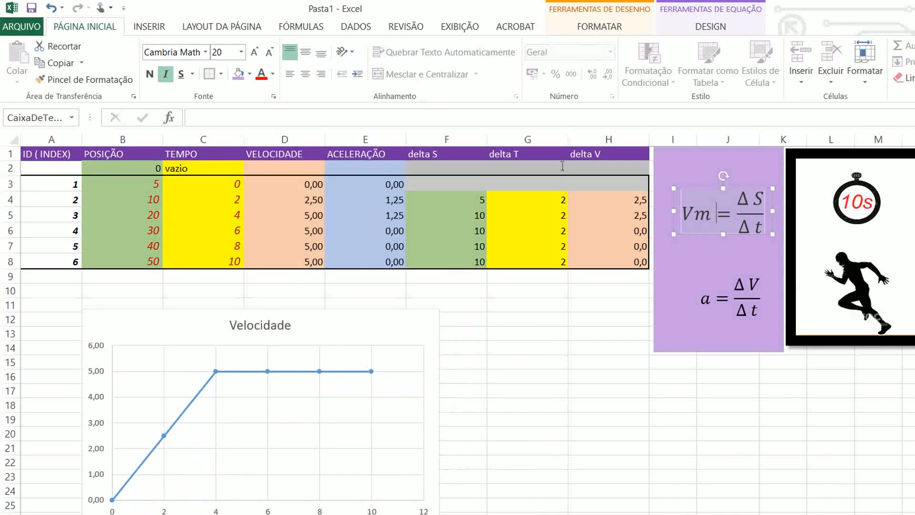
# Move the Vm formula up in the purple panel and place the acceleration formula directly beneath it.
pyautogui.moveTo(563, 168)
pyautogui.mouseDown()
pyautogui.moveTo(547, 185)
pyautogui.moveTo(540, 164)
pyautogui.moveTo(547, 173)
pyautogui.mouseUp()
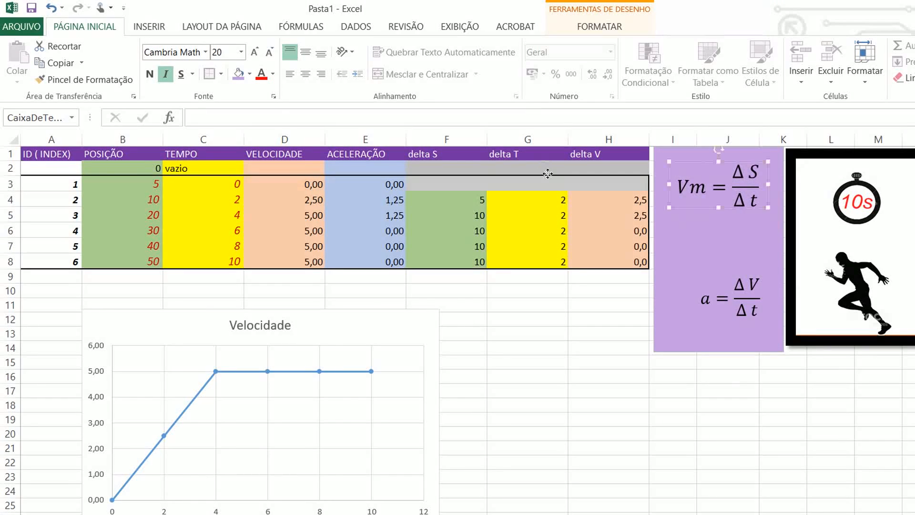
pyautogui.click(568, 259)
pyautogui.click(567, 245)
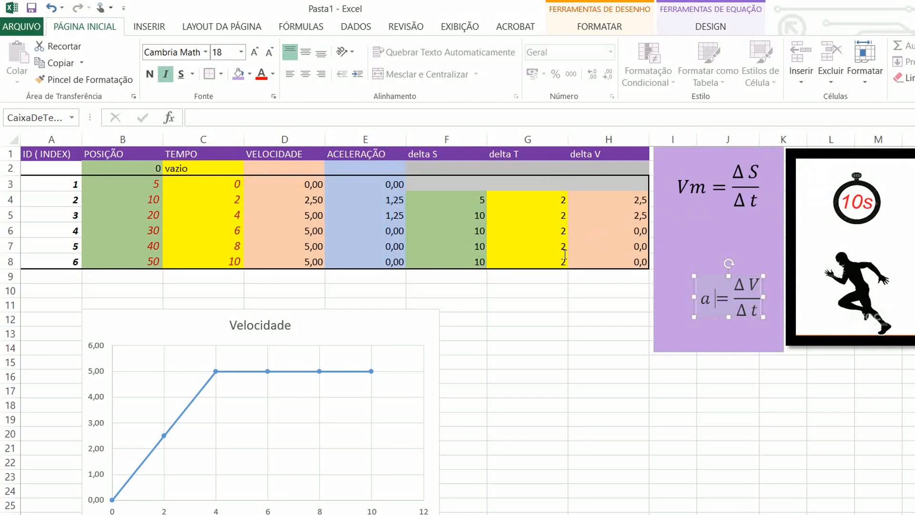
pyautogui.moveTo(565, 255); pyautogui.dragTo(562, 206)
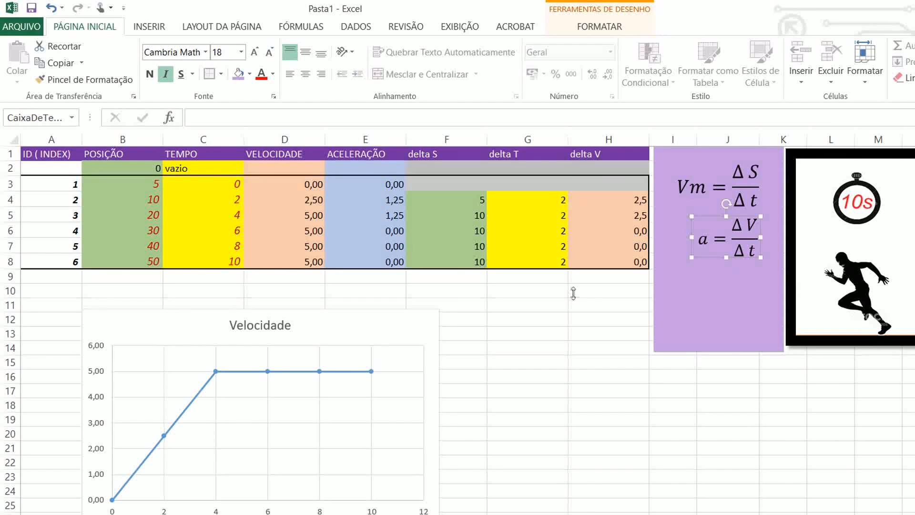
# Shorten the purple formula panel so its lower edge lines up with the end of table row 8.
pyautogui.click(576, 300)
pyautogui.click(585, 257)
pyautogui.click(575, 284)
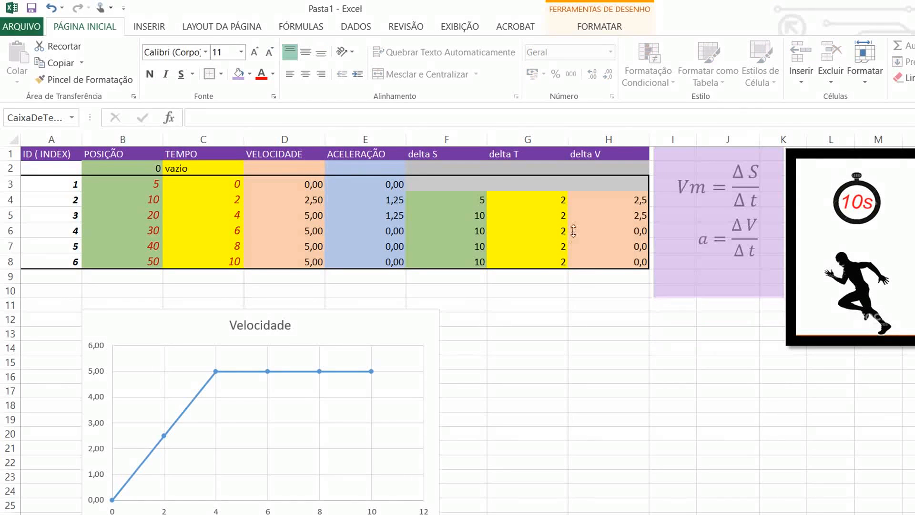
pyautogui.moveTo(573, 215); pyautogui.dragTo(573, 216)
pyautogui.click(661, 309)
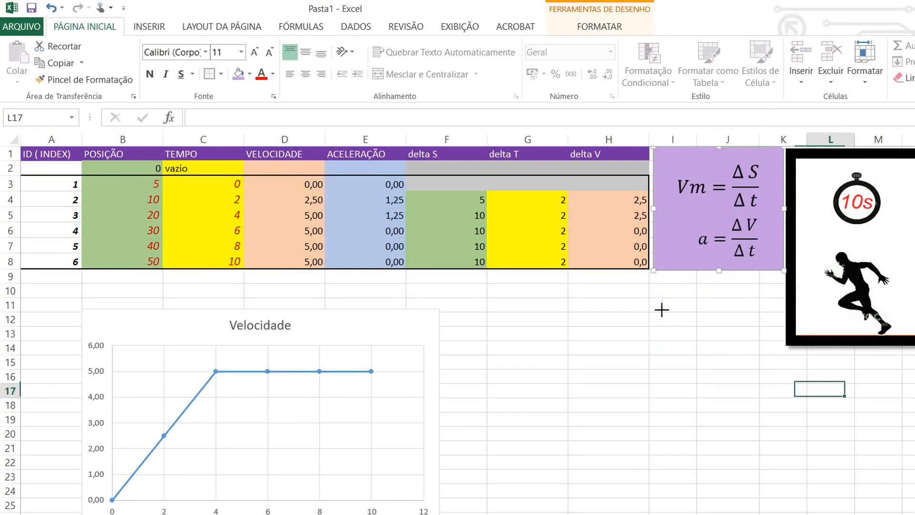
# Shrink the framed runner picture and align it beside the formula panel, ending level with row 8.
pyautogui.click(711, 262)
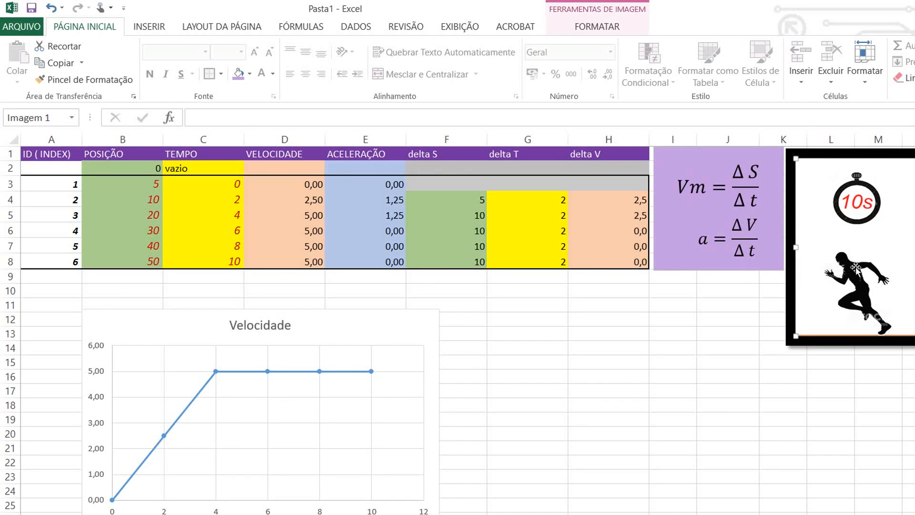
pyautogui.moveTo(856, 270); pyautogui.dragTo(771, 206)
pyautogui.press('Escape')
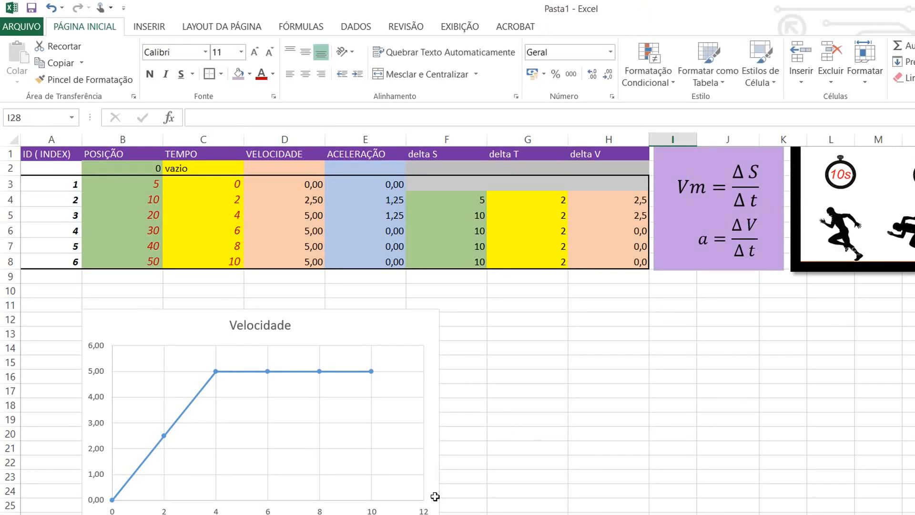
# Add axis titles to both axes of the Velocidade chart.
pyautogui.click(239, 316)
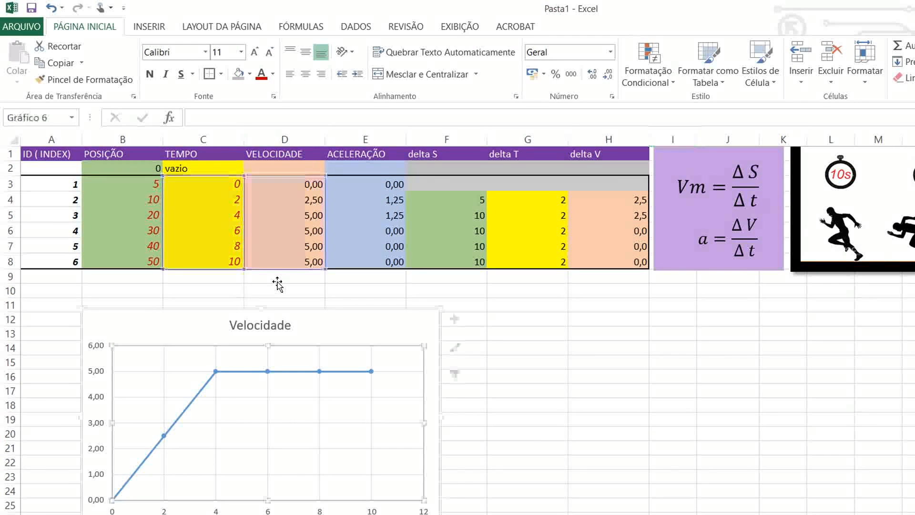
pyautogui.rightClick(79, 321)
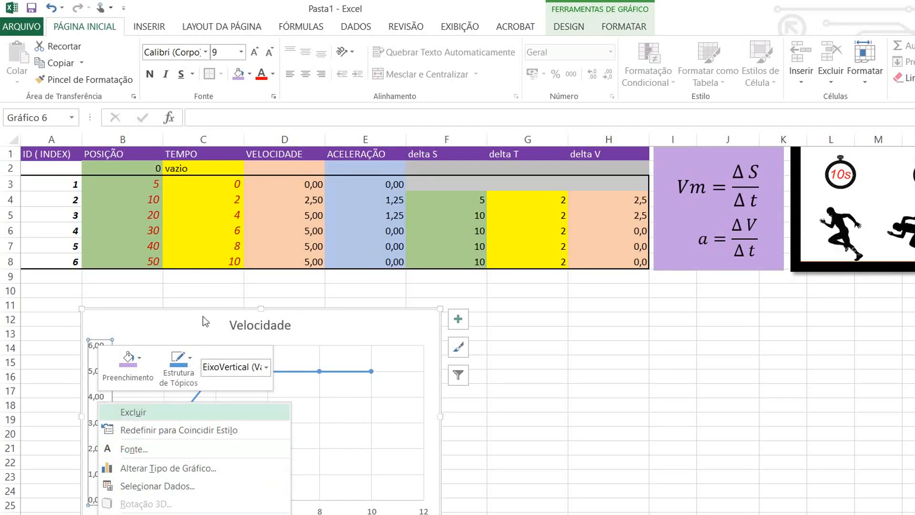
pyautogui.click(509, 312)
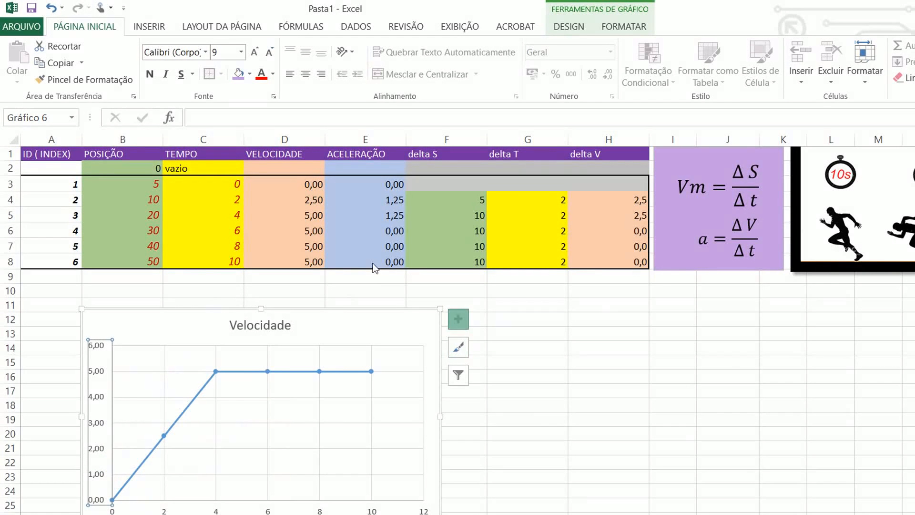
pyautogui.click(458, 319)
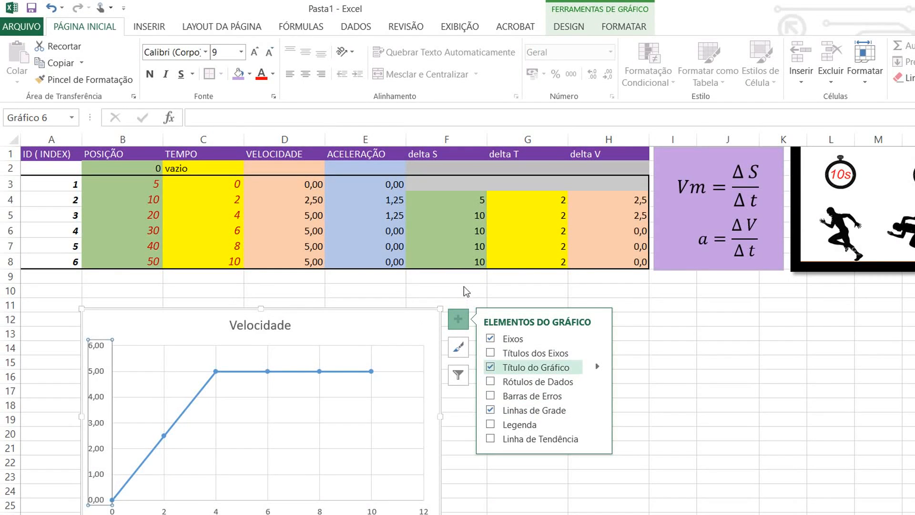
pyautogui.click(597, 352)
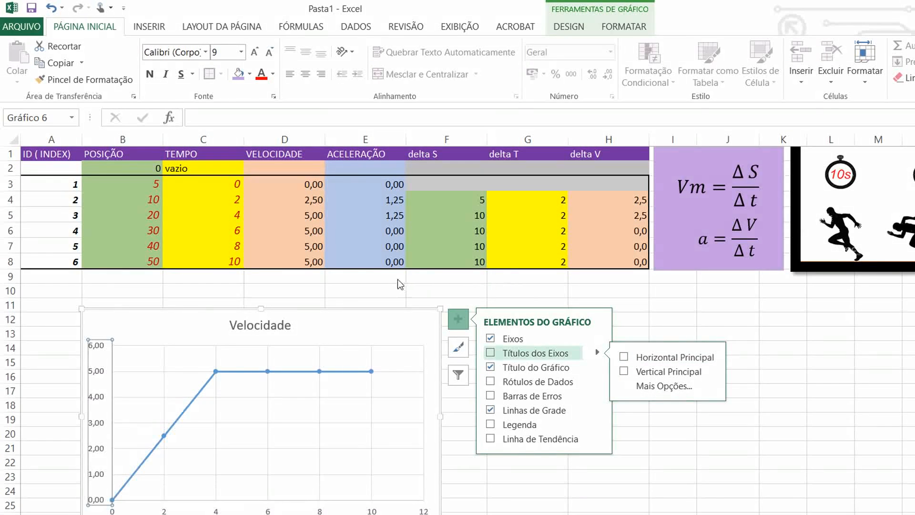
pyautogui.click(492, 352)
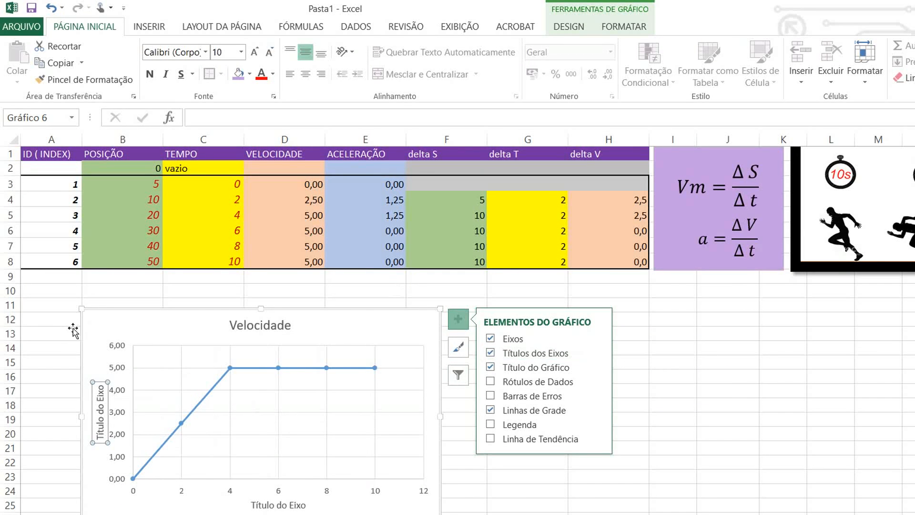
# Replace the vertical axis title of the chart with "Velocidade ( m/s)".
pyautogui.click(99, 410)
pyautogui.doubleClick(99, 410)
pyautogui.press('Delete')
pyautogui.press('Delete')
pyautogui.press('Delete')
pyautogui.press('Delete')
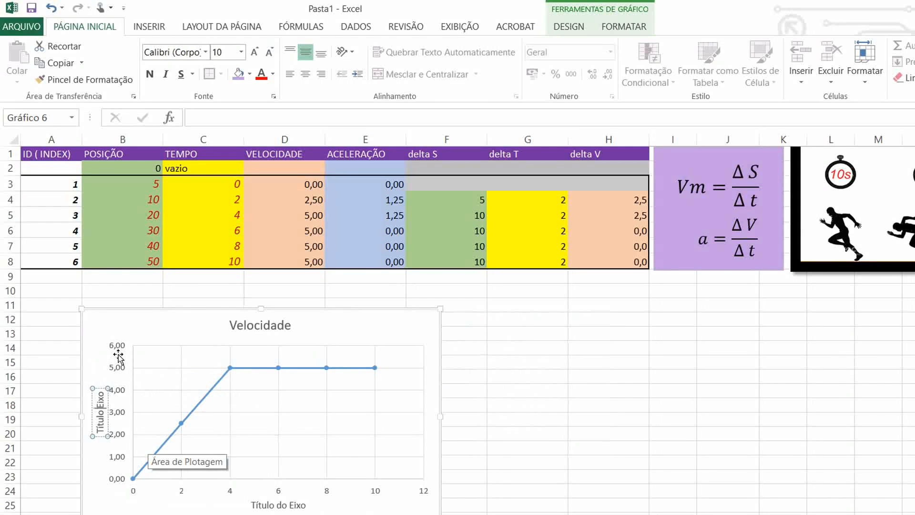
pyautogui.press('Delete')
pyautogui.press('BackSpace')
pyautogui.press('BackSpace')
pyautogui.press('BackSpace')
pyautogui.press('BackSpace')
pyautogui.press('BackSpace')
pyautogui.press('BackSpace')
pyautogui.press('BackSpace')
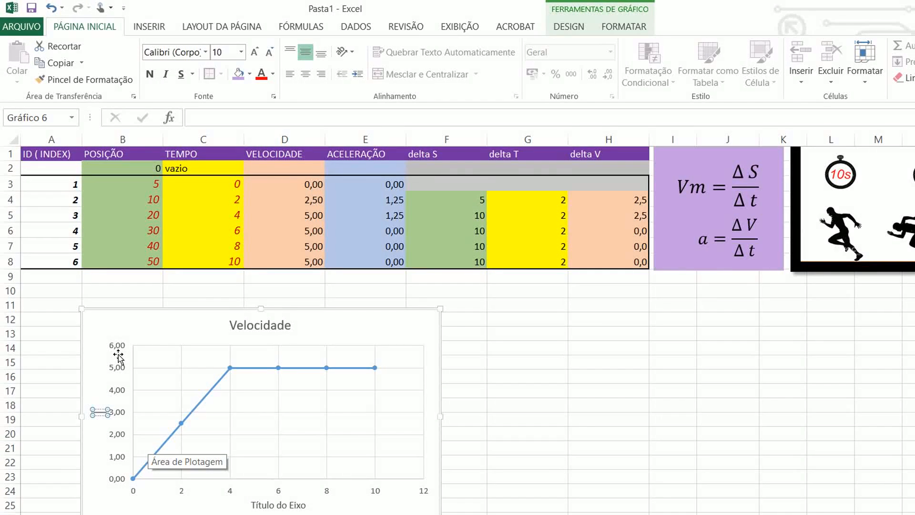
pyautogui.write('Velocidade')
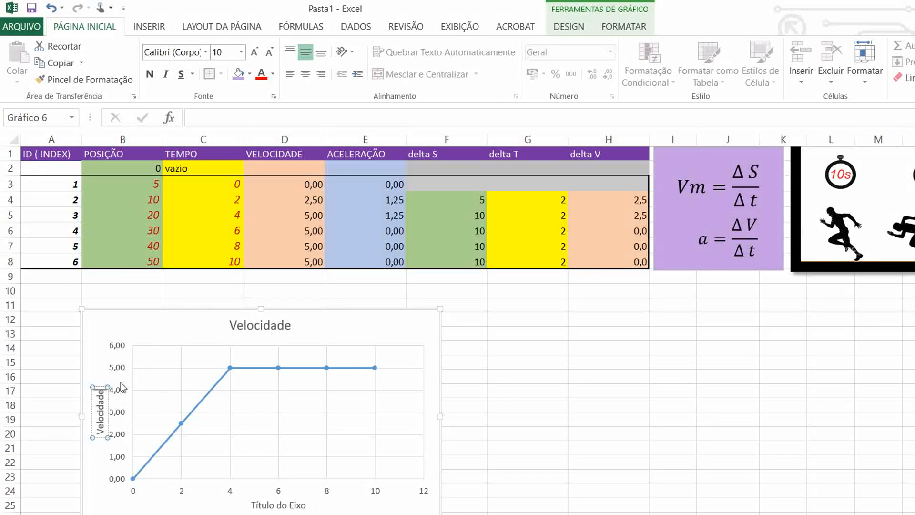
pyautogui.write(' ( m/s)')
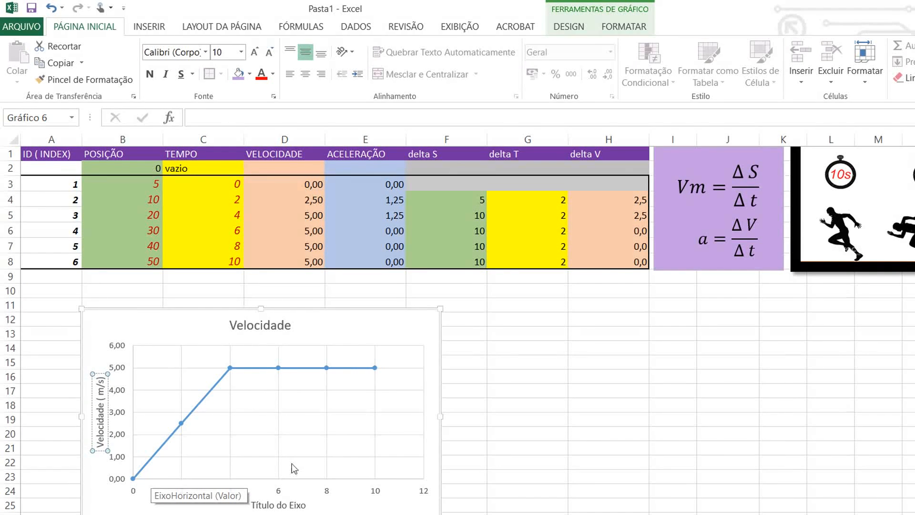
# Replace the horizontal axis title of the chart with "Tempo ( s )".
pyautogui.click(325, 510)
pyautogui.click(291, 507)
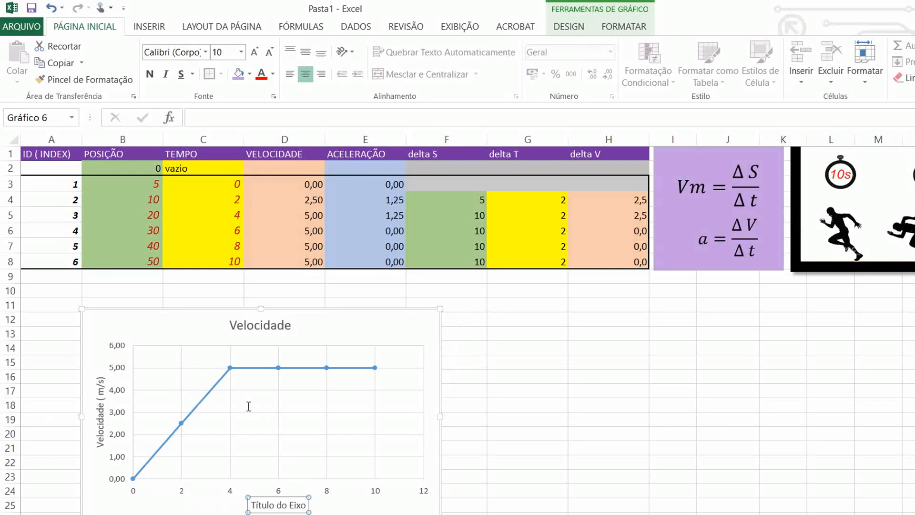
pyautogui.moveTo(307, 506)
pyautogui.mouseDown()
pyautogui.moveTo(255, 505)
pyautogui.moveTo(306, 511)
pyautogui.mouseUp()
pyautogui.doubleClick(293, 504)
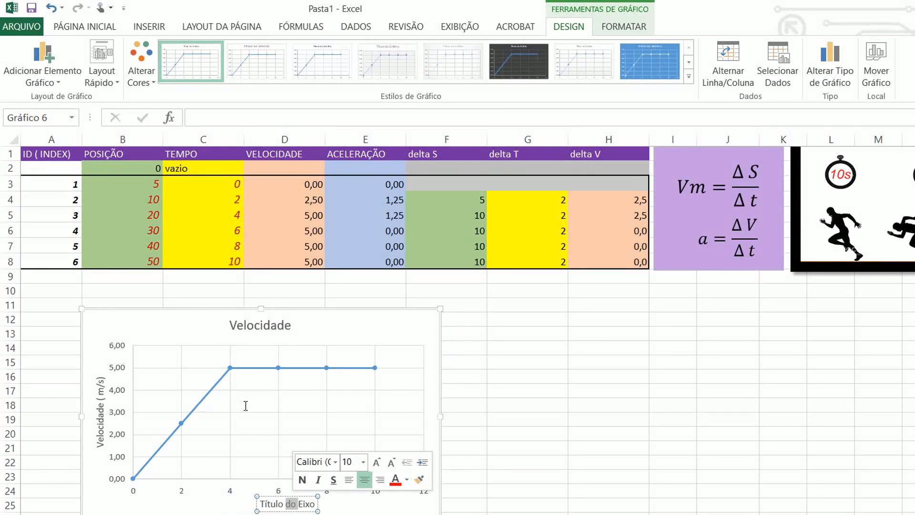
pyautogui.press('Delete')
pyautogui.press('Delete')
pyautogui.press('Delete')
pyautogui.press('BackSpace')
pyautogui.press('BackSpace')
pyautogui.press('BackSpace')
pyautogui.press('BackSpace')
pyautogui.press('BackSpace')
pyautogui.press('BackSpace')
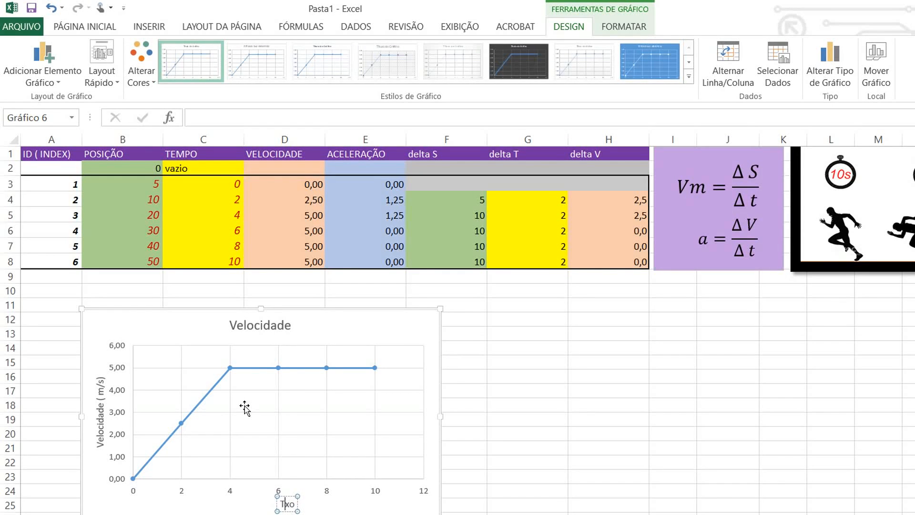
pyautogui.press('Delete')
pyautogui.press('Delete')
pyautogui.write('empo')
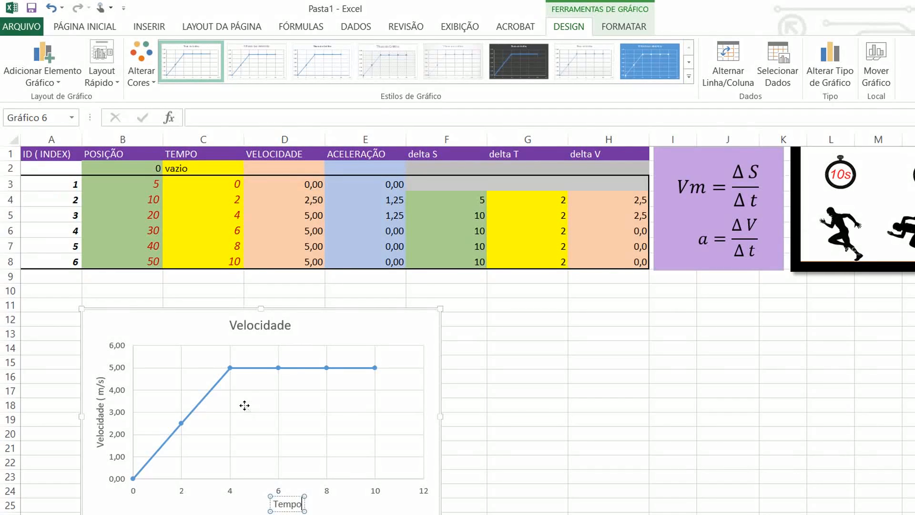
pyautogui.write(' ( s')
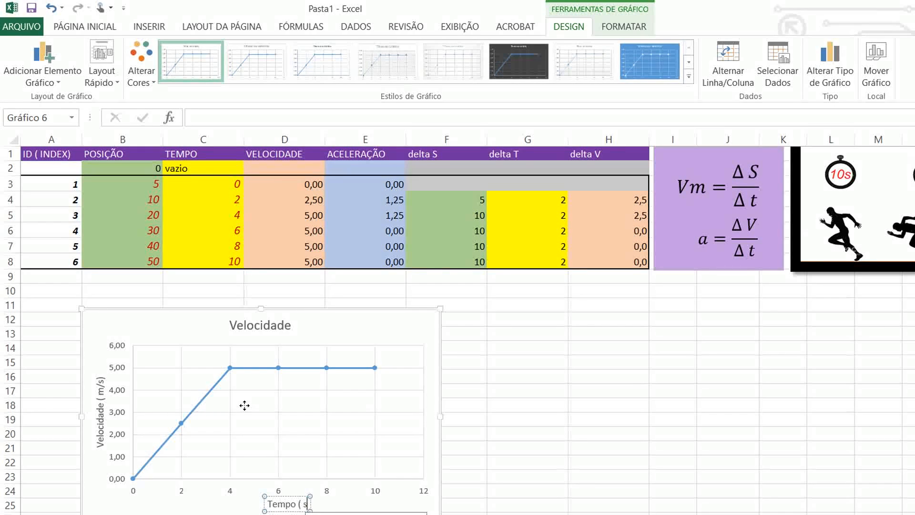
pyautogui.write(')')
pyautogui.press('Left')
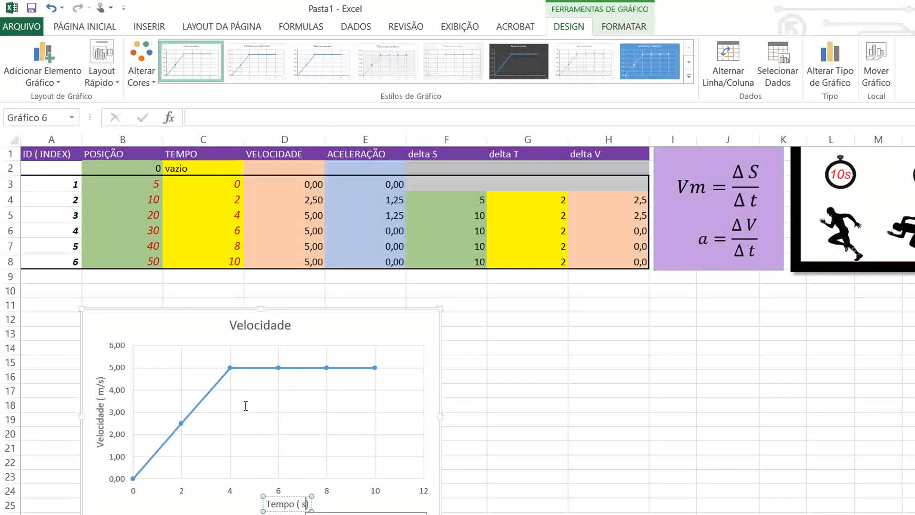
pyautogui.click(595, 404)
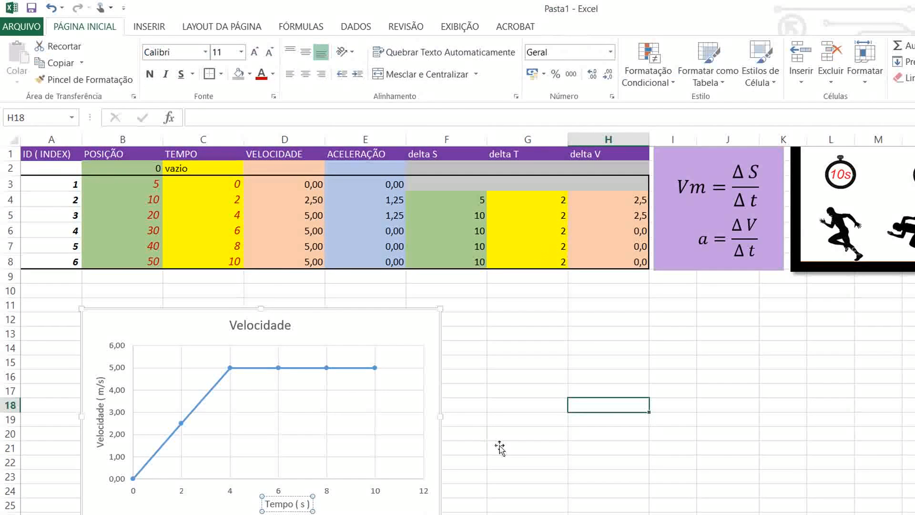
# Enlarge the Velocidade chart and place it directly under the table, spanning columns A to F.
pyautogui.click(346, 420)
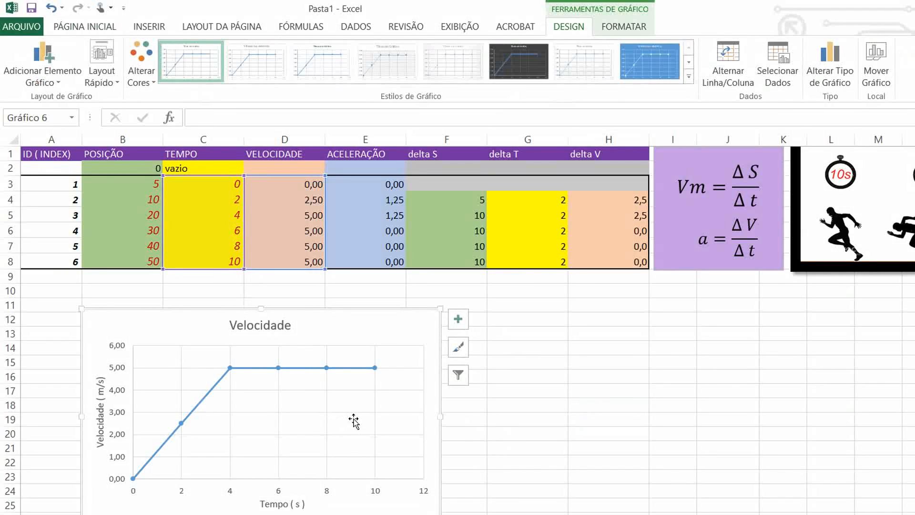
pyautogui.moveTo(333, 420); pyautogui.dragTo(441, 510)
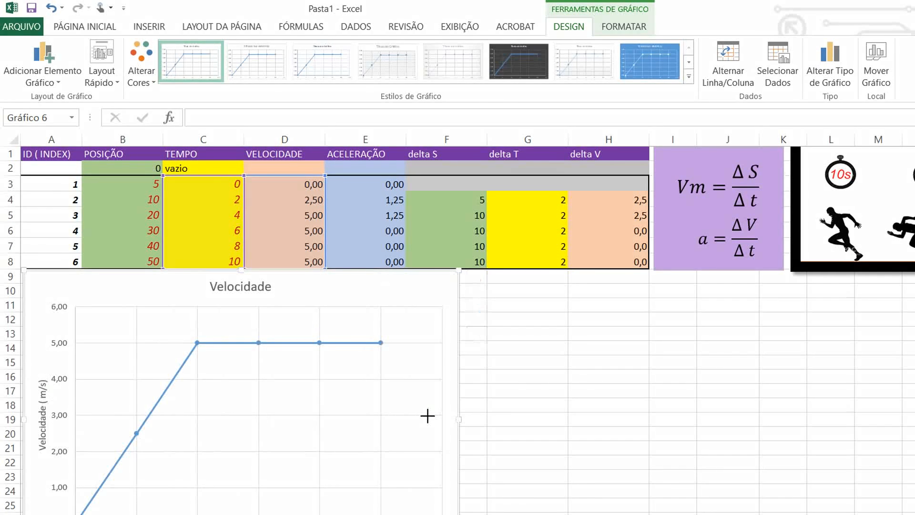
pyautogui.click(527, 389)
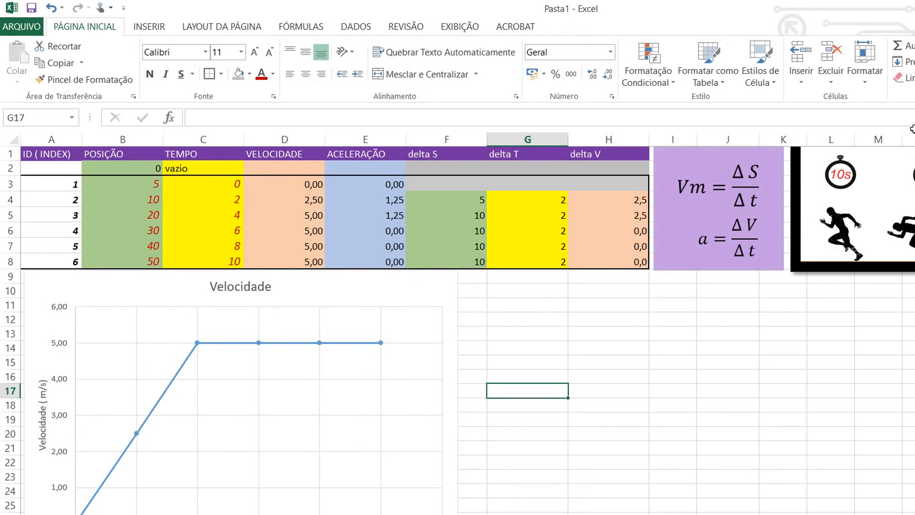
pyautogui.press('Right')
pyautogui.press('Right')
pyautogui.press('Right')
pyautogui.press('Down')
pyautogui.press('Down')
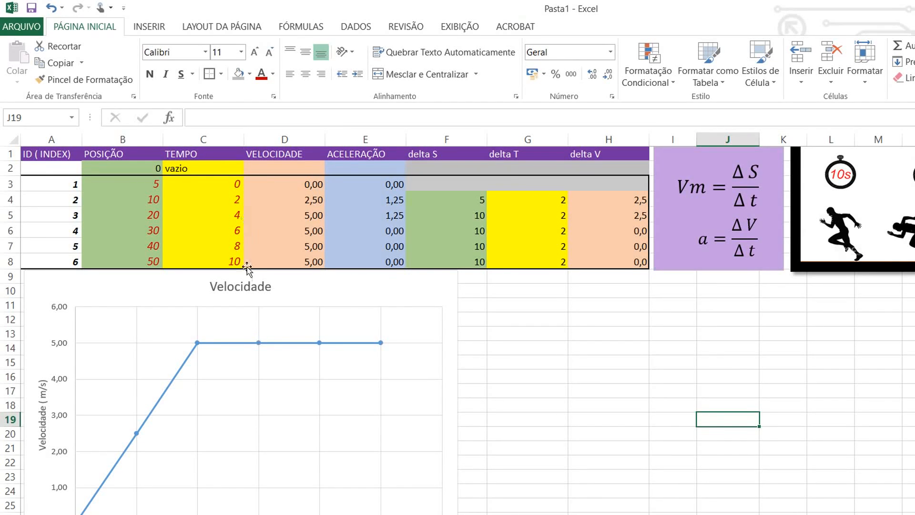
pyautogui.press('Left')
pyautogui.press('Left')
pyautogui.press('Up')
pyautogui.press('Up')
pyautogui.press('Up')
pyautogui.press('Up')
pyautogui.press('Up')
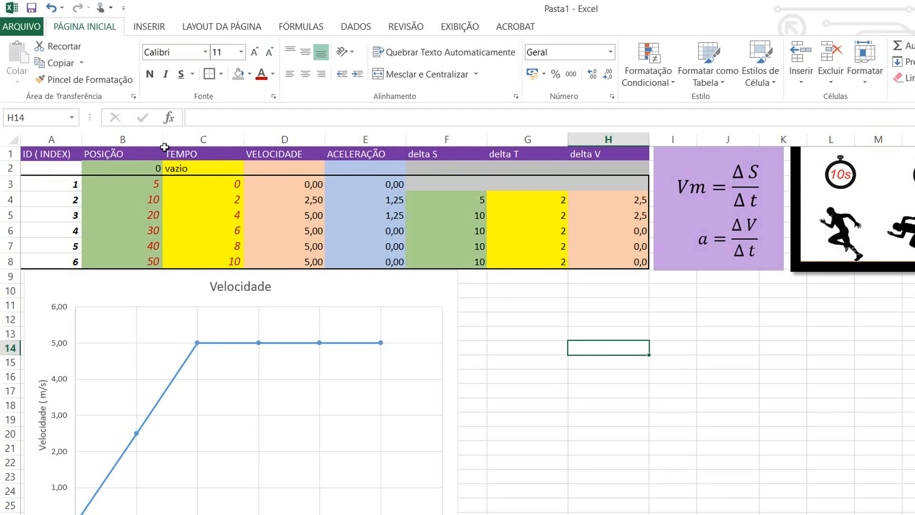
# Insert a scatter chart with straight lines and markers plotting ACELERAÇÃO (E3:E8) against TEMPO (C3:C8).
pyautogui.moveTo(165, 184); pyautogui.dragTo(166, 261)
pyautogui.moveTo(166, 204); pyautogui.dragTo(165, 261)
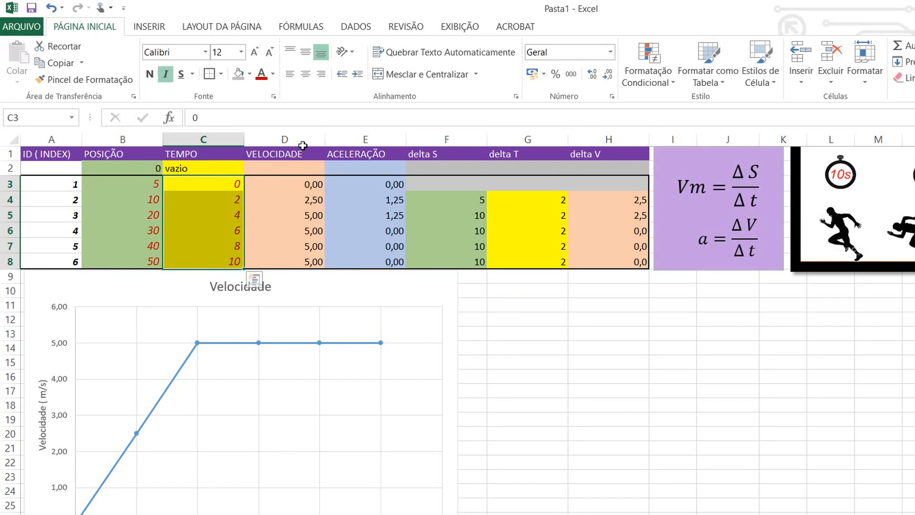
pyautogui.moveTo(365, 184); pyautogui.dragTo(365, 261)
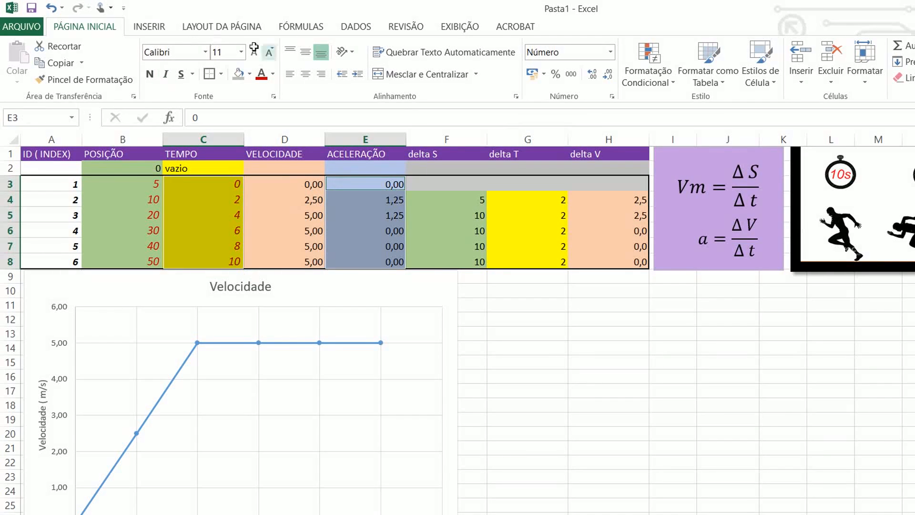
pyautogui.click(135, 28)
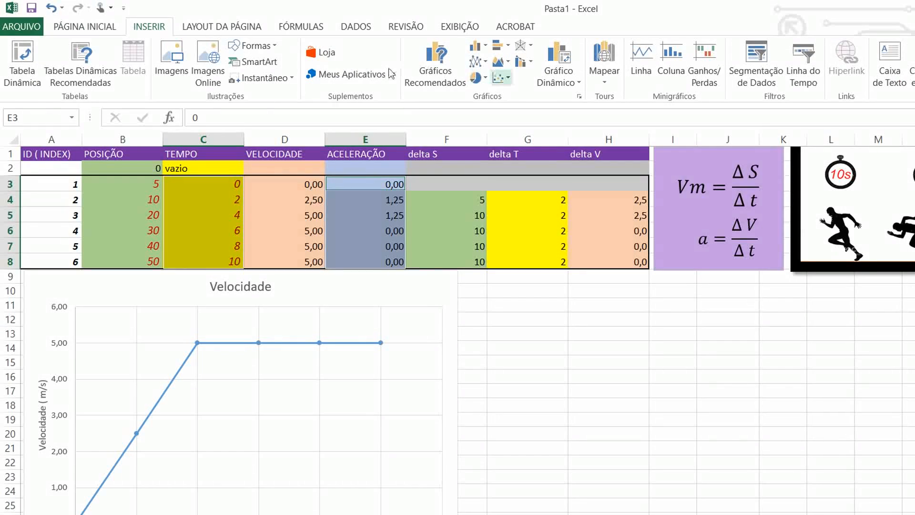
pyautogui.click(501, 78)
pyautogui.click(512, 166)
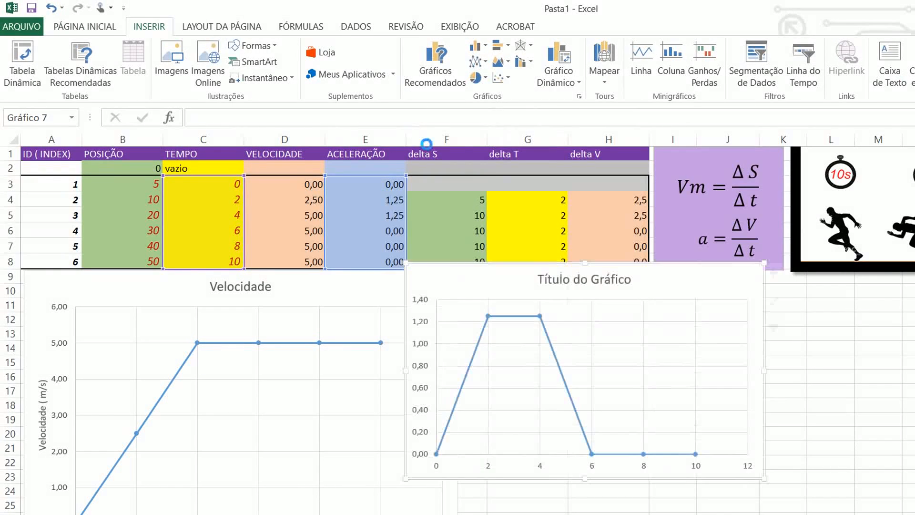
# Place the new chart directly under the table beside the Velocidade chart and enlarge it to a similar height.
pyautogui.moveTo(555, 225); pyautogui.dragTo(610, 258)
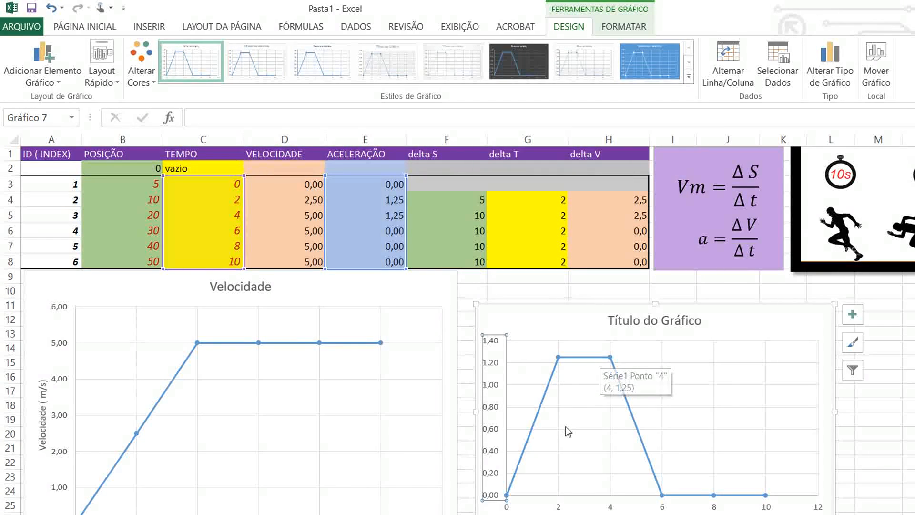
pyautogui.moveTo(602, 310); pyautogui.dragTo(580, 222)
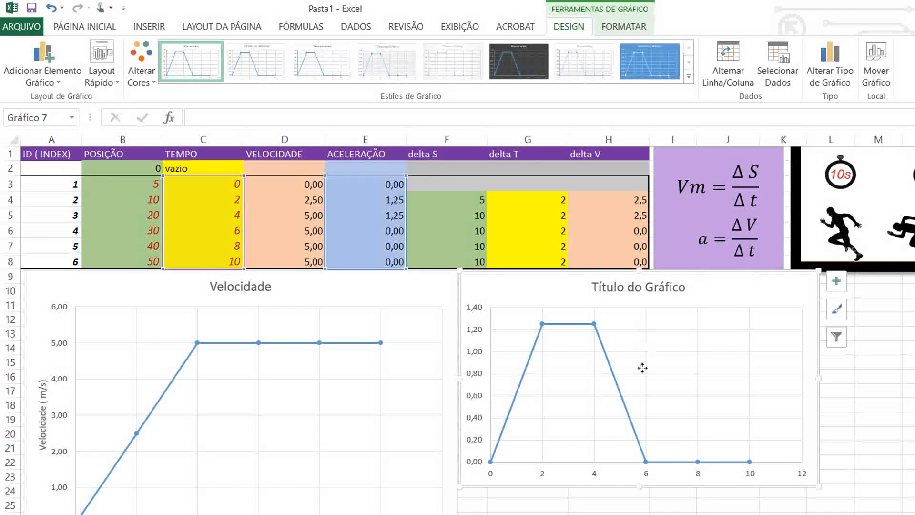
pyautogui.moveTo(654, 390); pyautogui.dragTo(667, 455)
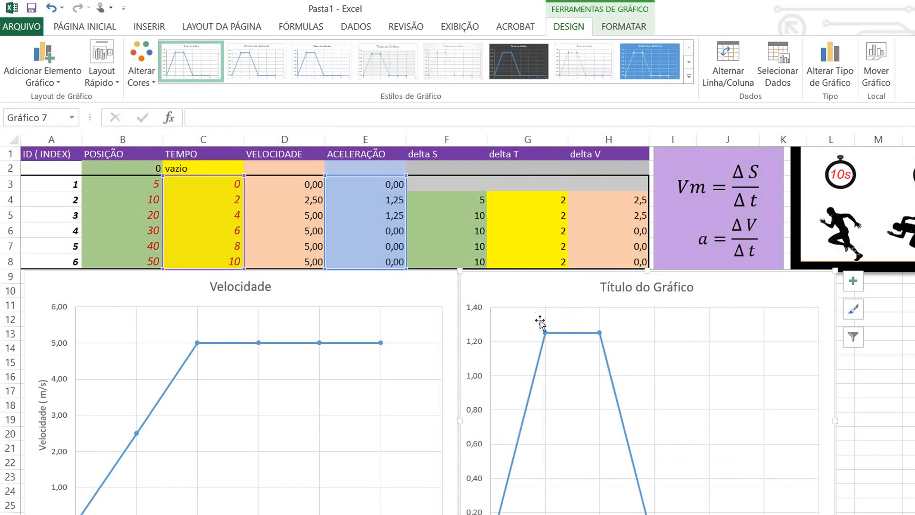
# Replace the title of the new chart with "Aceleração".
pyautogui.click(514, 229)
pyautogui.doubleClick(515, 230)
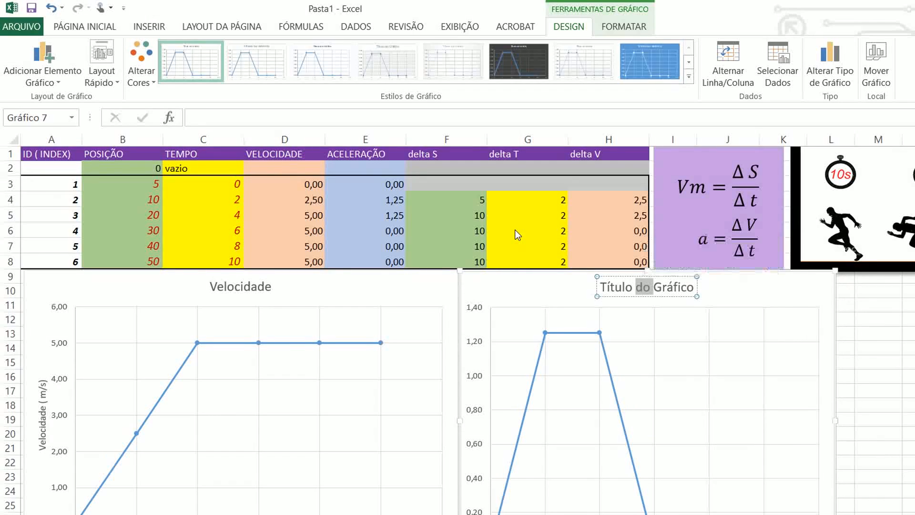
pyautogui.press('Delete')
pyautogui.press('Delete')
pyautogui.press('Delete')
pyautogui.press('BackSpace')
pyautogui.press('BackSpace')
pyautogui.press('BackSpace')
pyautogui.press('BackSpace')
pyautogui.press('BackSpace')
pyautogui.press('BackSpace')
pyautogui.press('BackSpace')
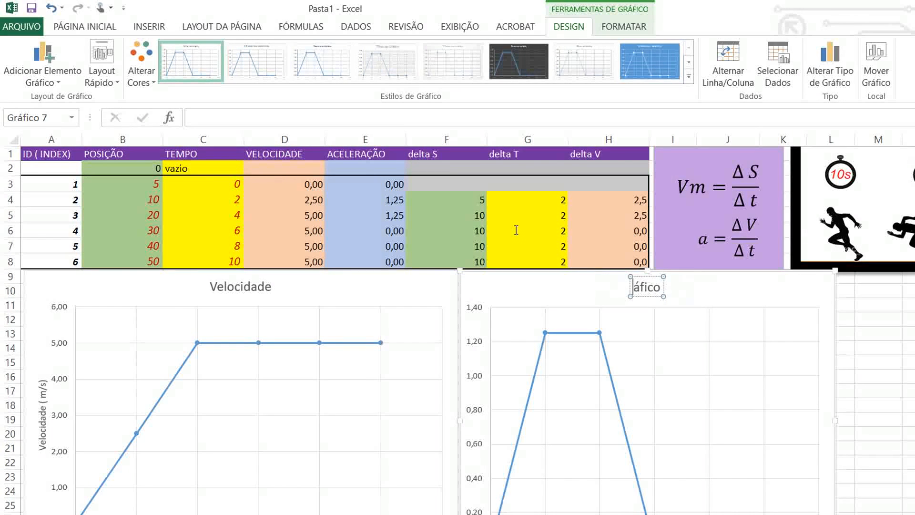
pyautogui.press('Delete')
pyautogui.press('Delete')
pyautogui.press('Delete')
pyautogui.press('Delete')
pyautogui.press('Delete')
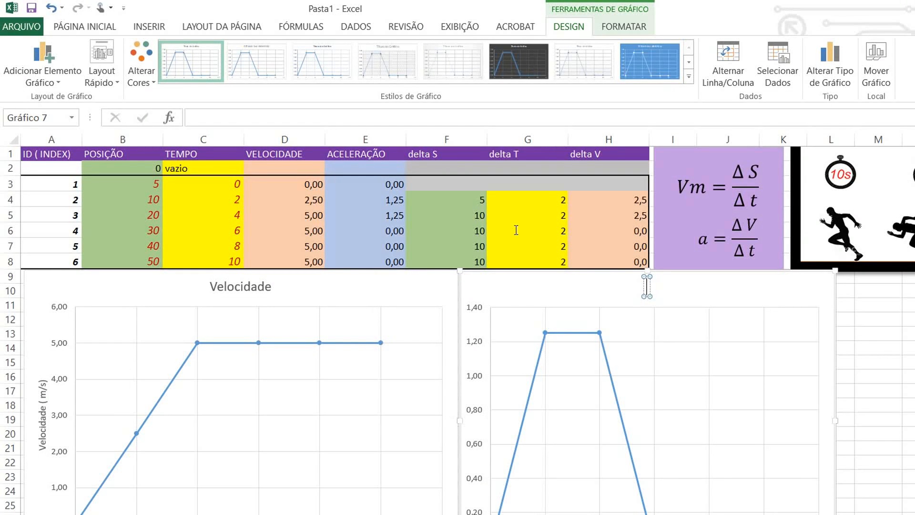
pyautogui.write('Acelera')
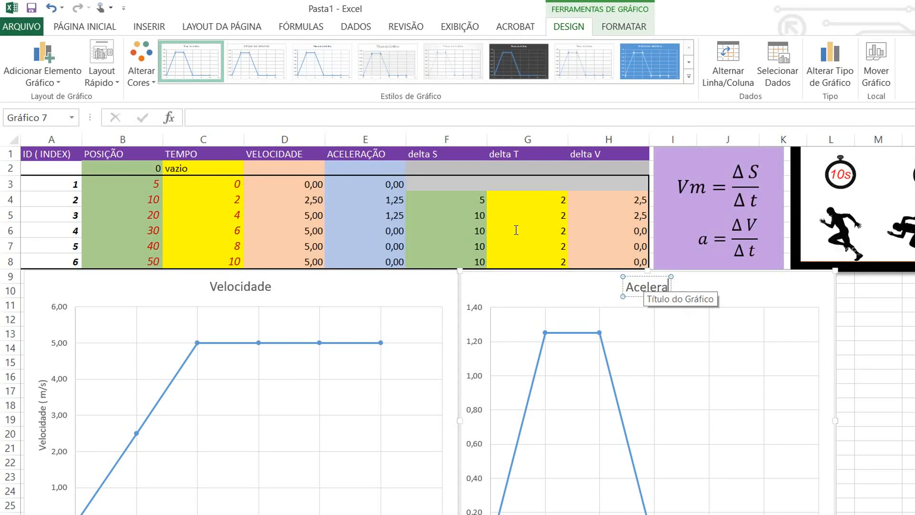
pyautogui.write('ção')
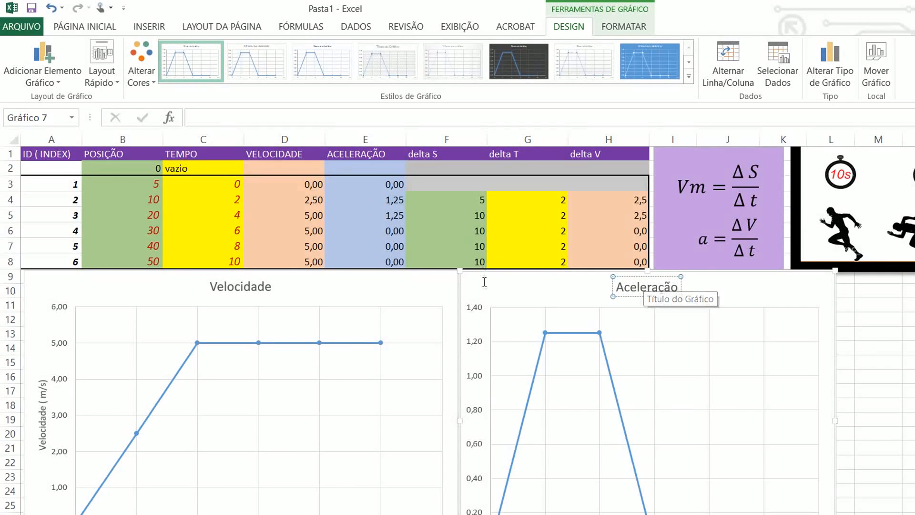
pyautogui.click(612, 277)
# Add axis titles to the Aceleração chart and replace the vertical one with "Acelração ( m/s² )".
pyautogui.click(853, 281)
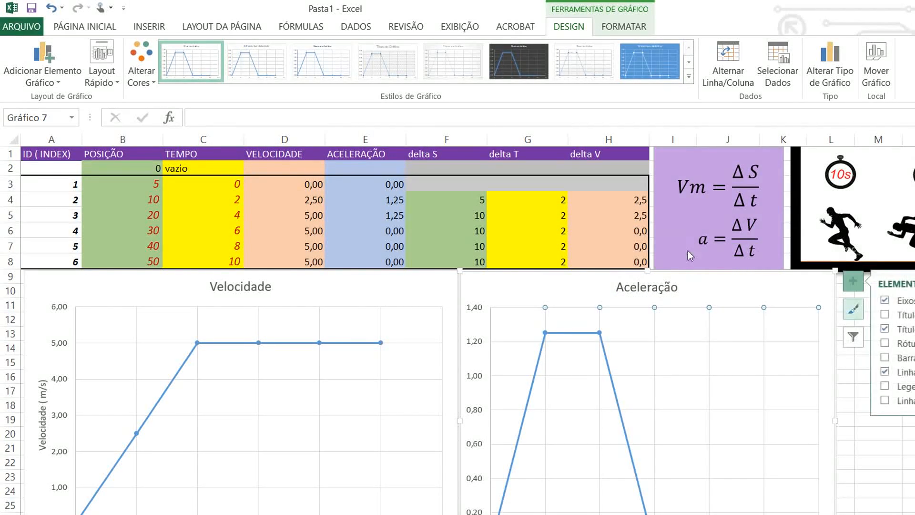
pyautogui.click(885, 314)
pyautogui.doubleClick(475, 419)
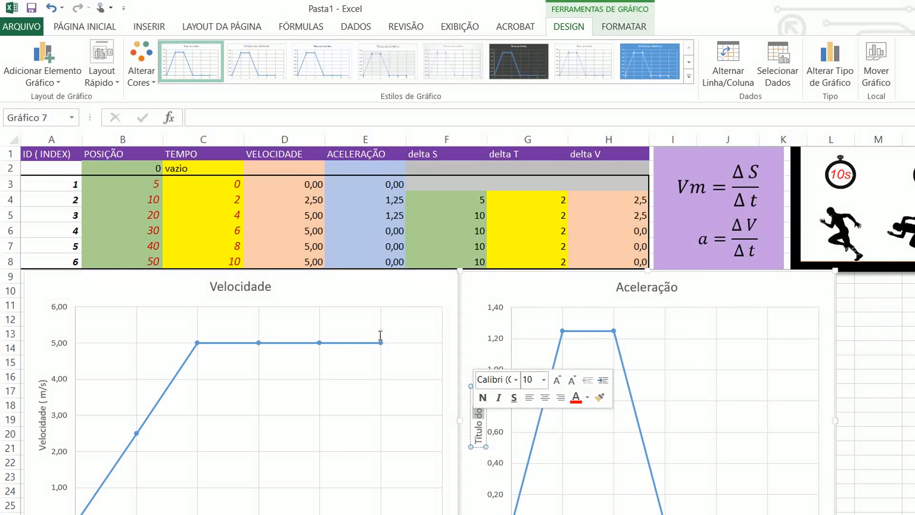
pyautogui.press('Delete')
pyautogui.press('Delete')
pyautogui.press('BackSpace')
pyautogui.press('BackSpace')
pyautogui.press('BackSpace')
pyautogui.press('BackSpace')
pyautogui.press('BackSpace')
pyautogui.press('BackSpace')
pyautogui.press('BackSpace')
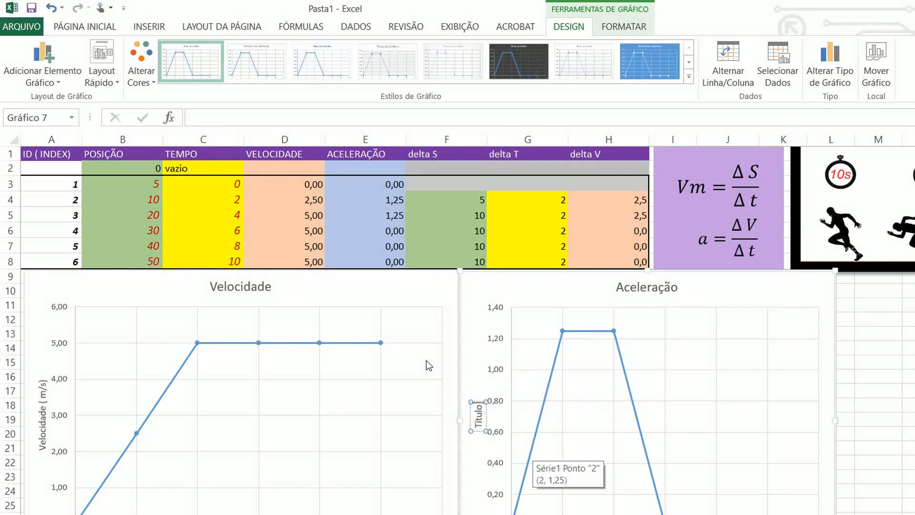
pyautogui.press('Delete')
pyautogui.press('Delete')
pyautogui.press('Delete')
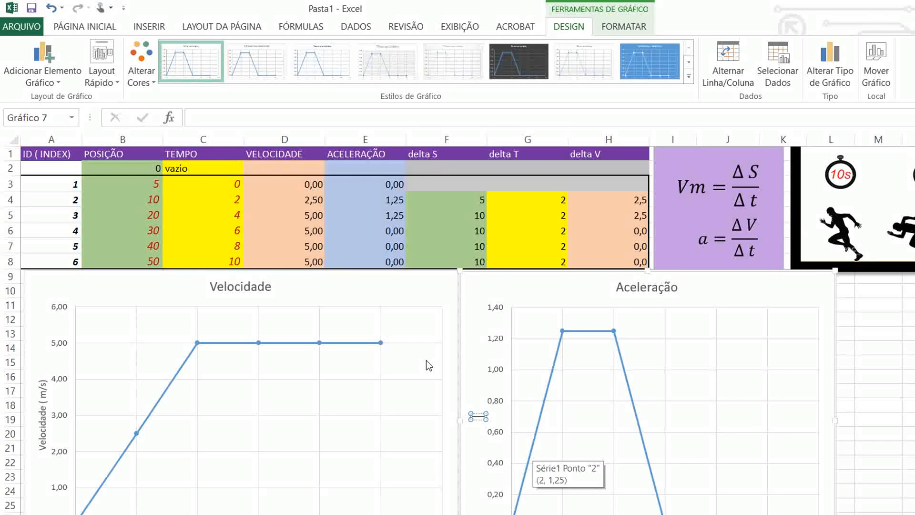
pyautogui.write('Acelração')
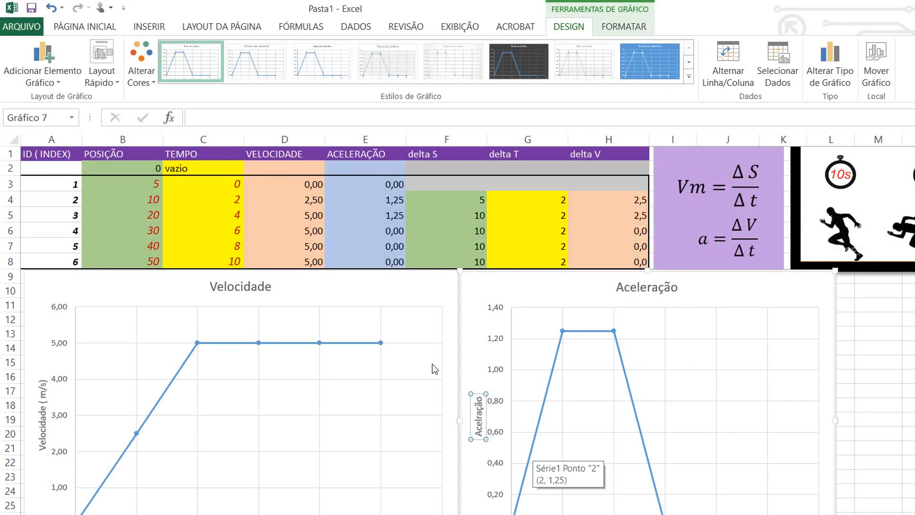
pyautogui.write(' (')
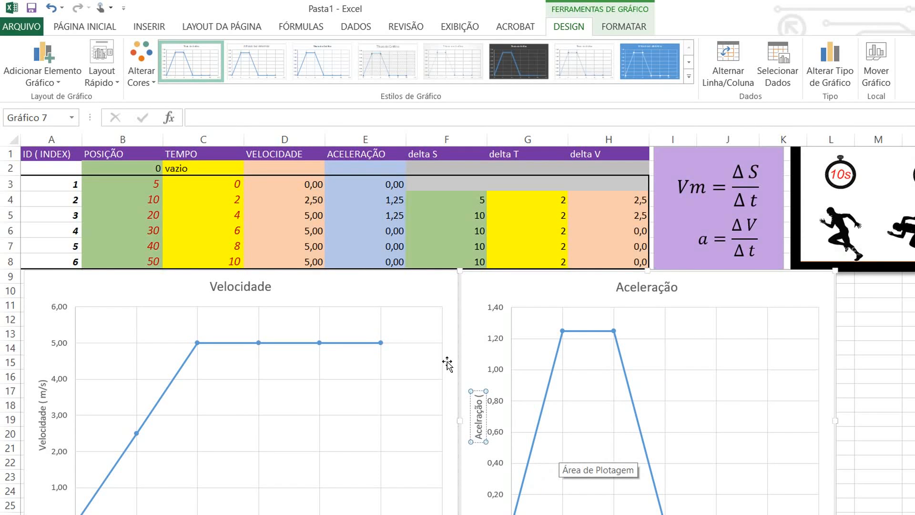
pyautogui.write(' m/s')
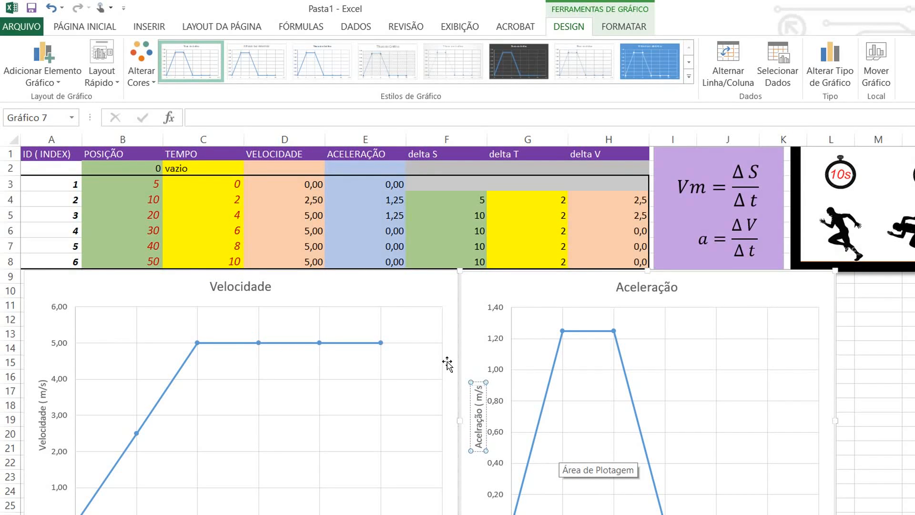
pyautogui.write('² )')
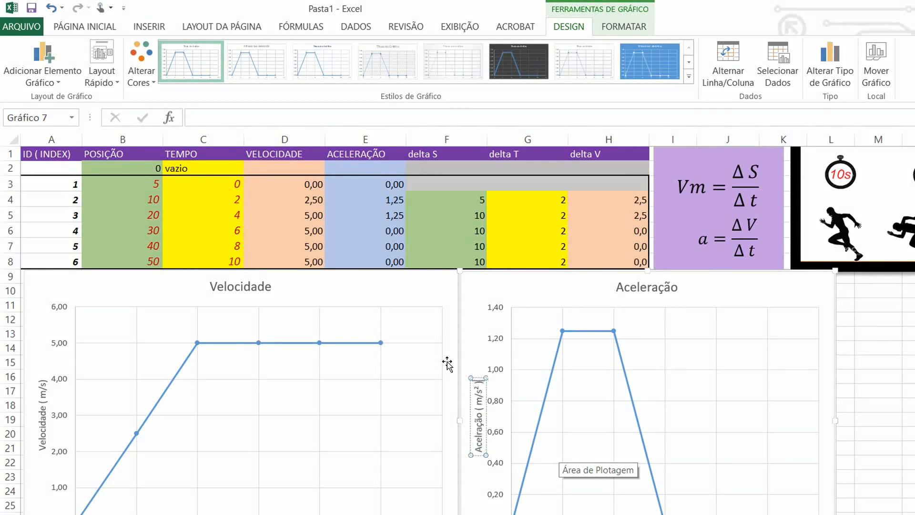
pyautogui.click(532, 439)
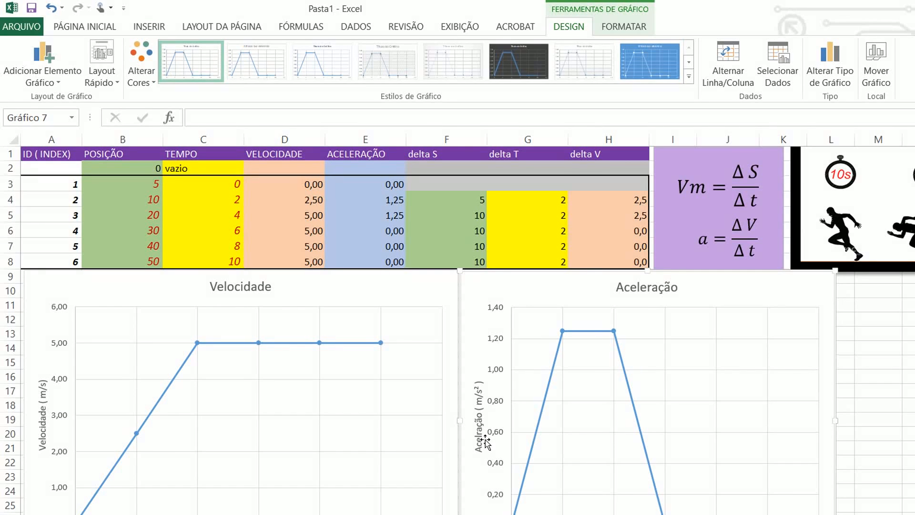
pyautogui.press('Escape')
# Reduce the height of the Aceleração chart slightly and move it across to start under column I, leaving space beside the Velocidade chart.
pyautogui.click(666, 279)
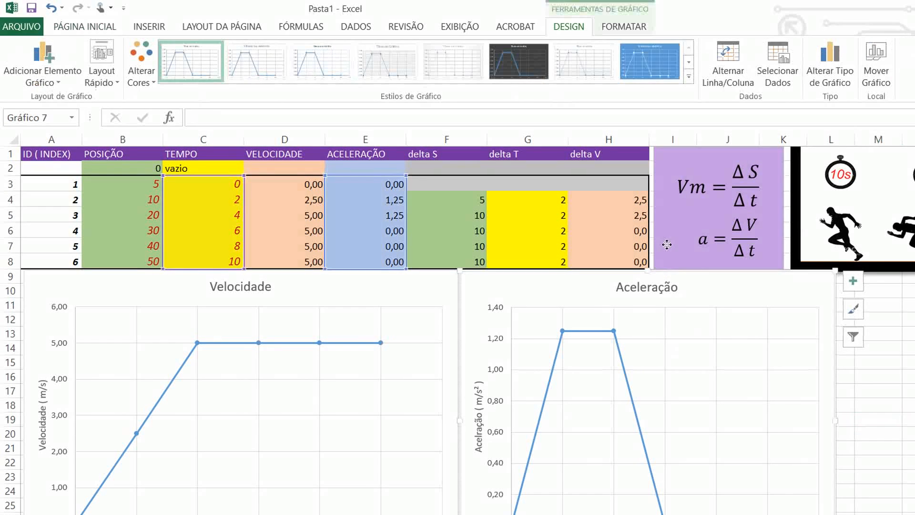
pyautogui.moveTo(648, 270); pyautogui.dragTo(648, 284)
pyautogui.moveTo(737, 285); pyautogui.dragTo(764, 284)
pyautogui.moveTo(612, 230); pyautogui.dragTo(767, 230)
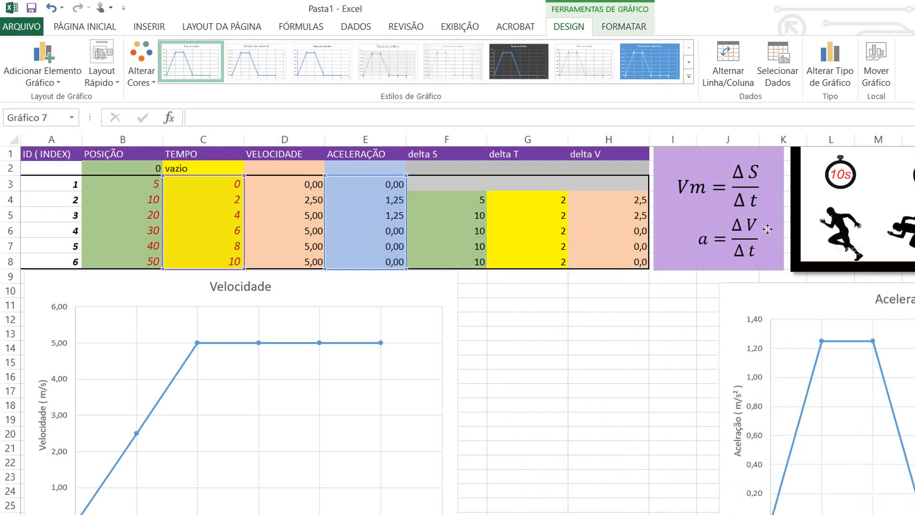
# Move the Velocidade chart away from column A towards the Aceleração chart and apply the dark chart style with a glowing line.
pyautogui.click(262, 236)
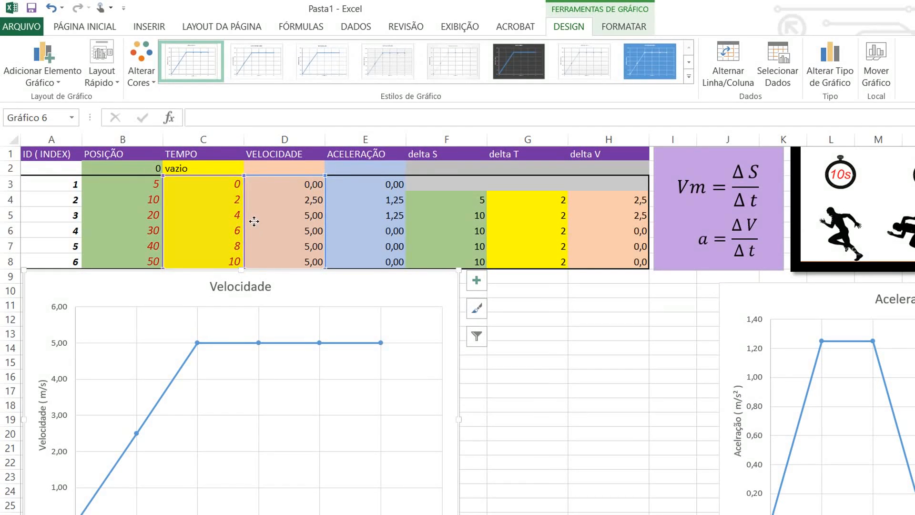
pyautogui.moveTo(255, 281); pyautogui.dragTo(439, 297)
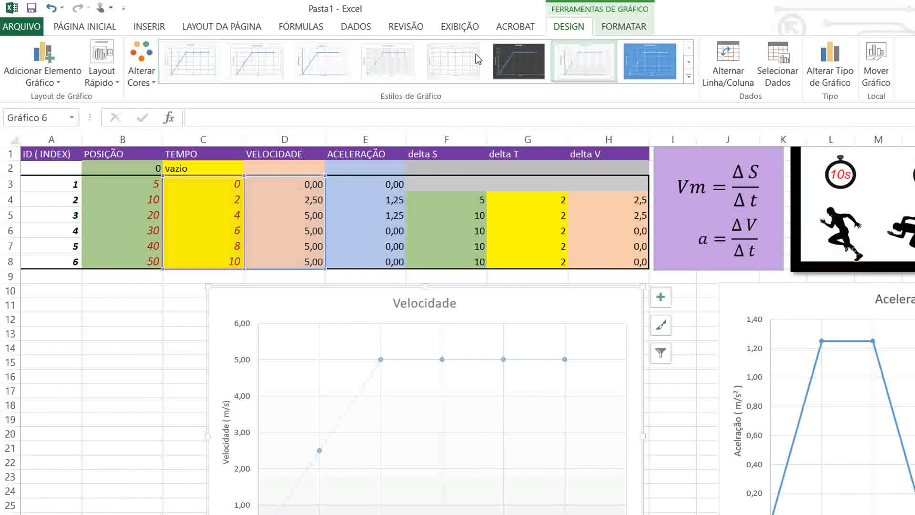
pyautogui.click(518, 61)
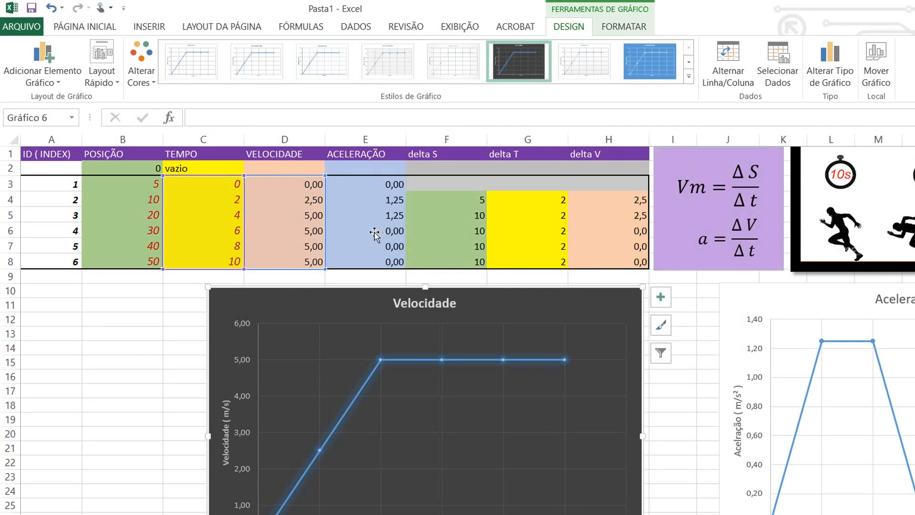
# Shrink the Velocidade chart and place it under columns E to H, directly beside the Aceleração chart.
pyautogui.moveTo(341, 230); pyautogui.dragTo(371, 243)
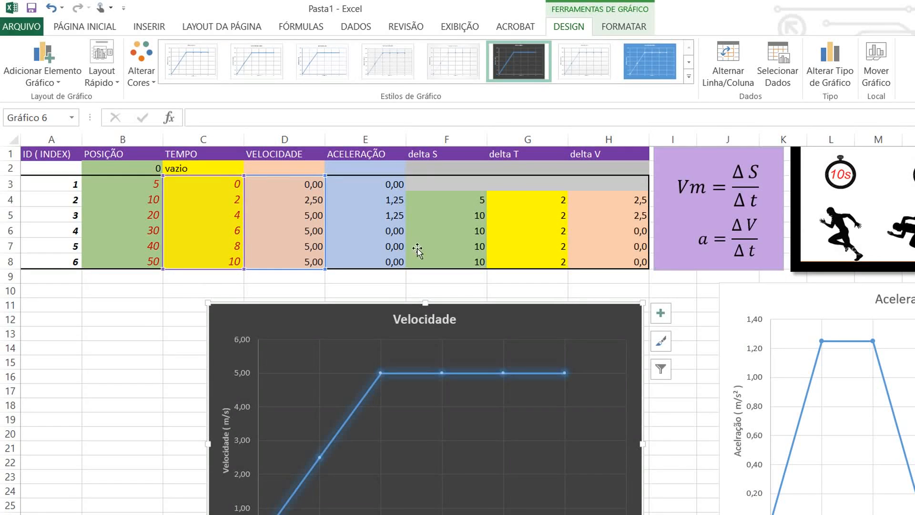
pyautogui.moveTo(424, 253); pyautogui.dragTo(484, 240)
pyautogui.moveTo(225, 337); pyautogui.dragTo(261, 335)
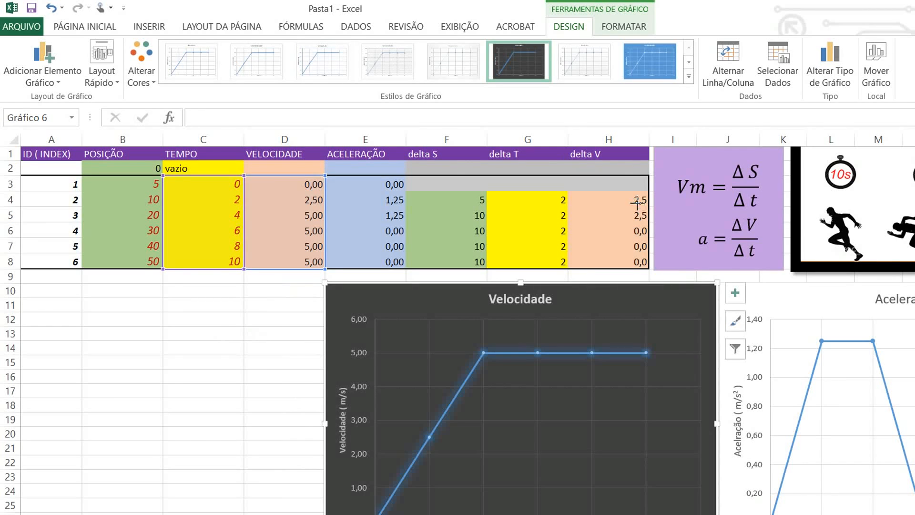
# Apply the chart style with a blue background and white line to the Aceleração chart.
pyautogui.click(654, 234)
pyautogui.click(524, 51)
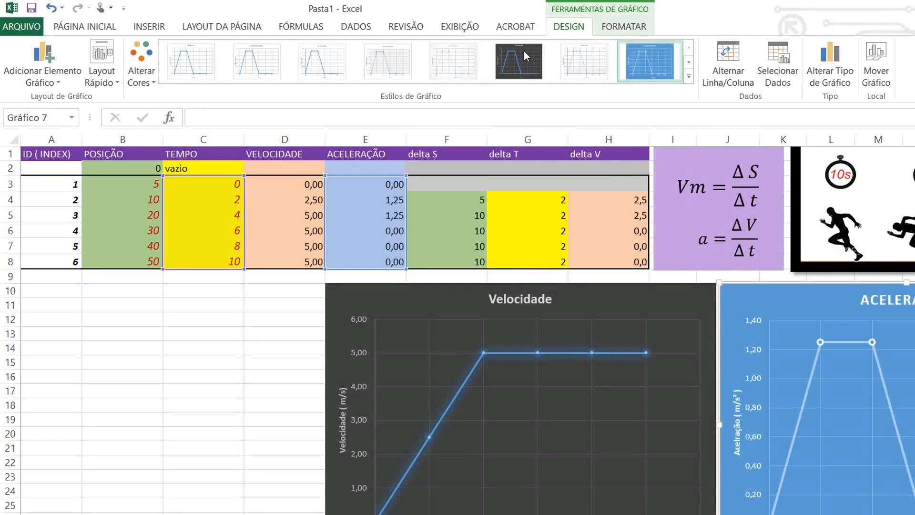
pyautogui.click(545, 224)
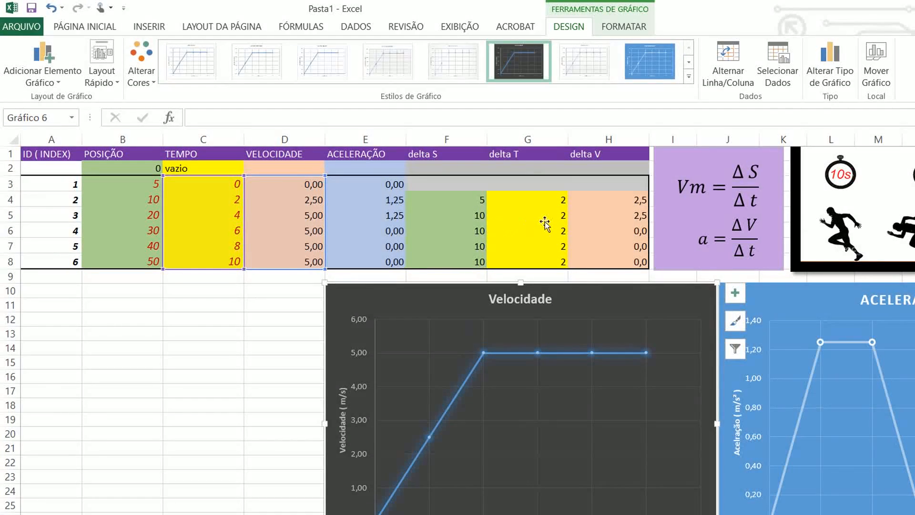
pyautogui.scroll(-1, 495, 36)
pyautogui.scroll(4, 495, 48)
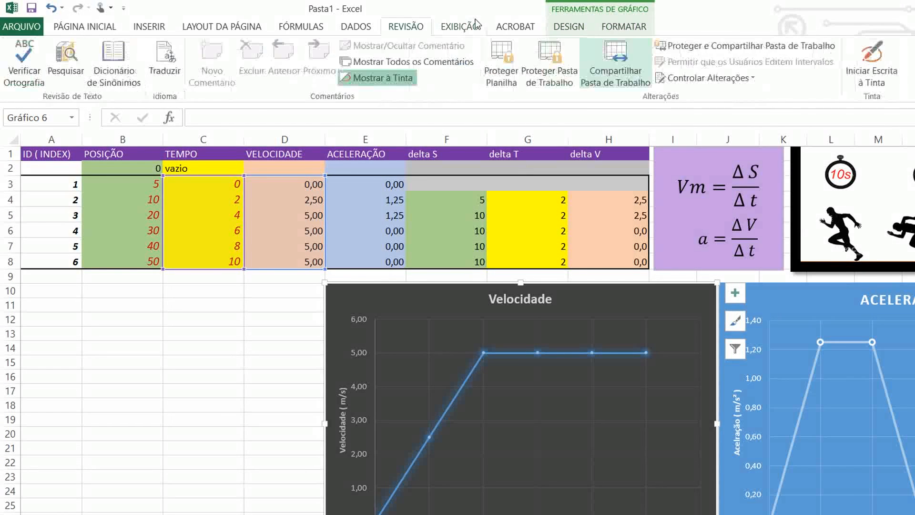
pyautogui.scroll(-1, 519, 44)
pyautogui.click(203, 376)
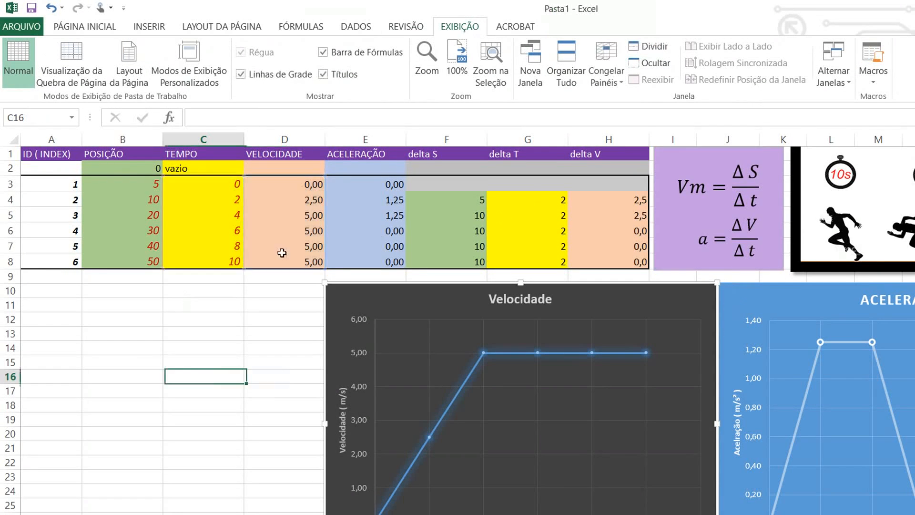
pyautogui.click(204, 433)
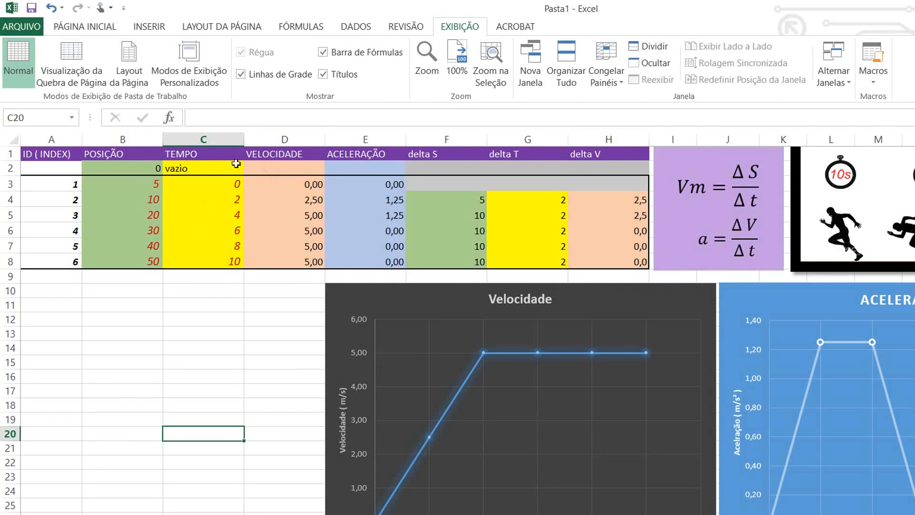
# Insert a scatter chart with straight lines and markers from the POSIÇÃO and TEMPO values in B3:C8 and place it beside the Velocidade chart.
pyautogui.moveTo(220, 184); pyautogui.dragTo(220, 262)
pyautogui.moveTo(119, 184); pyautogui.dragTo(120, 262)
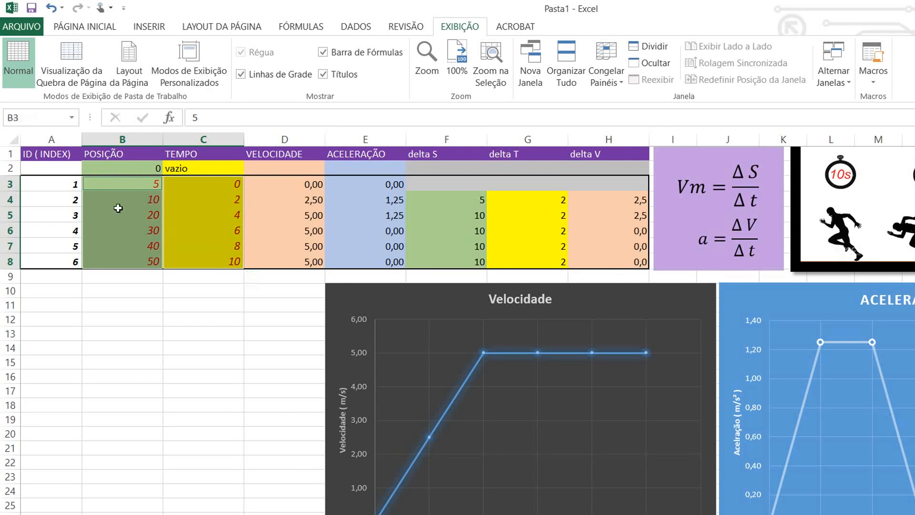
pyautogui.click(148, 27)
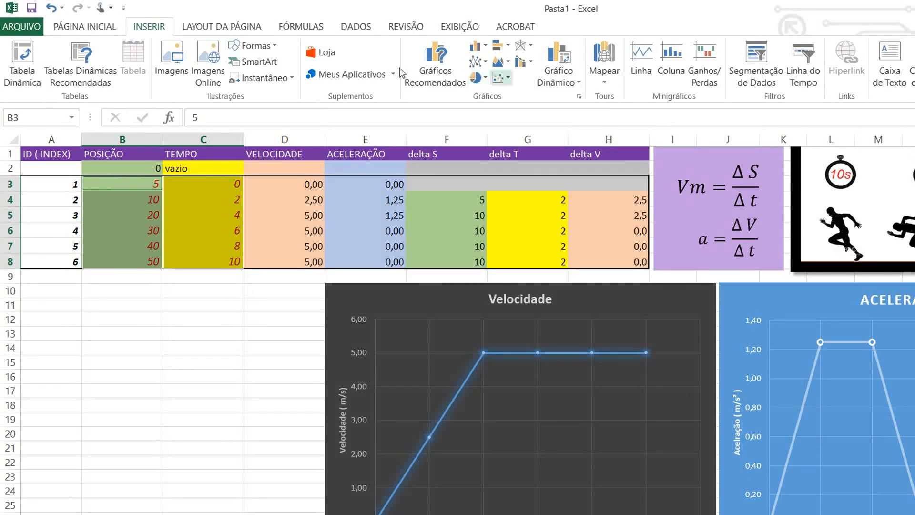
pyautogui.click(501, 77)
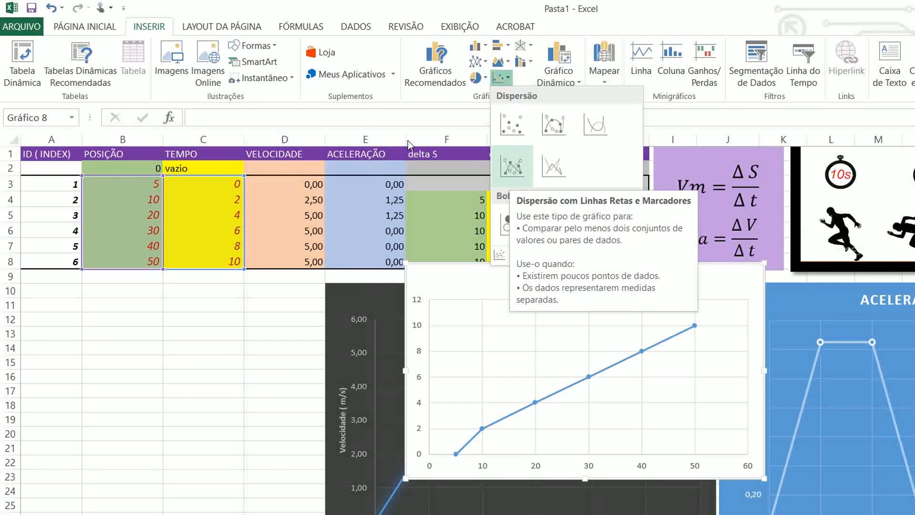
pyautogui.click(510, 172)
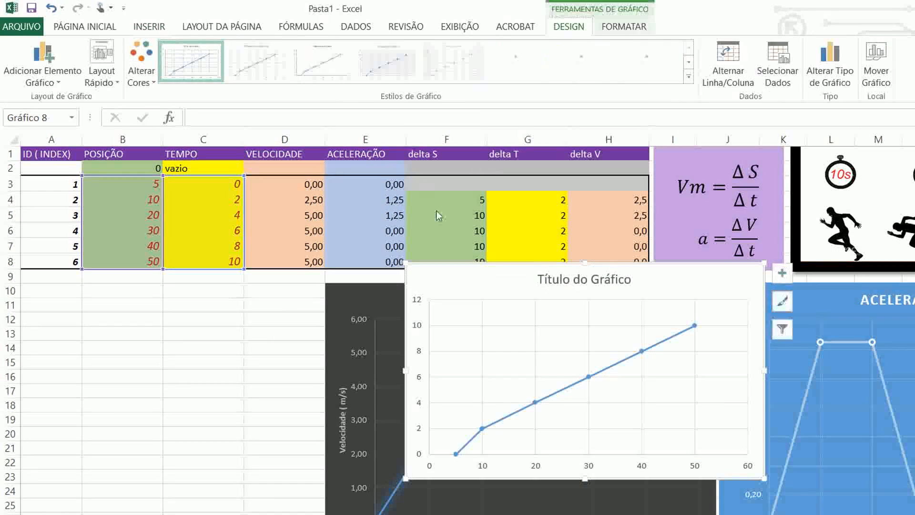
pyautogui.moveTo(486, 289); pyautogui.dragTo(111, 298)
# Set the new scatter chart's title to "Posição no Espaço".
pyautogui.click(186, 293)
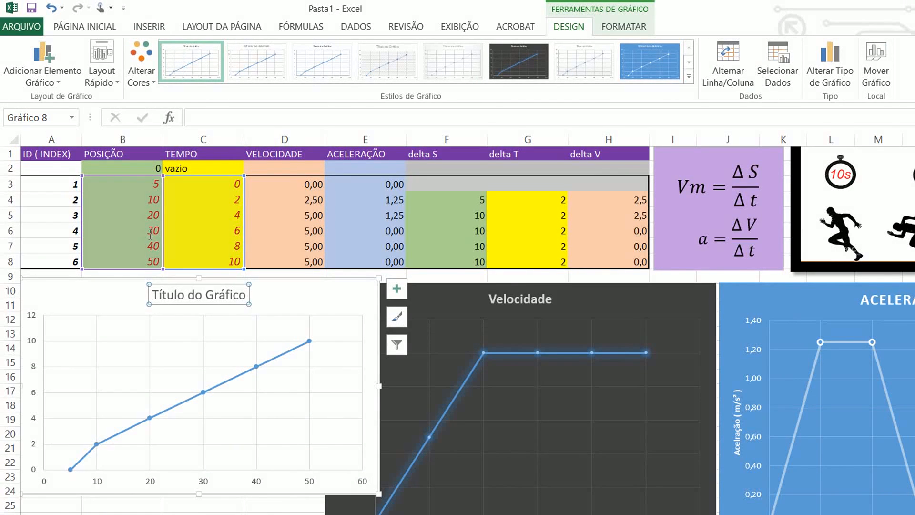
pyautogui.click(202, 294)
pyautogui.moveTo(246, 295); pyautogui.dragTo(107, 290)
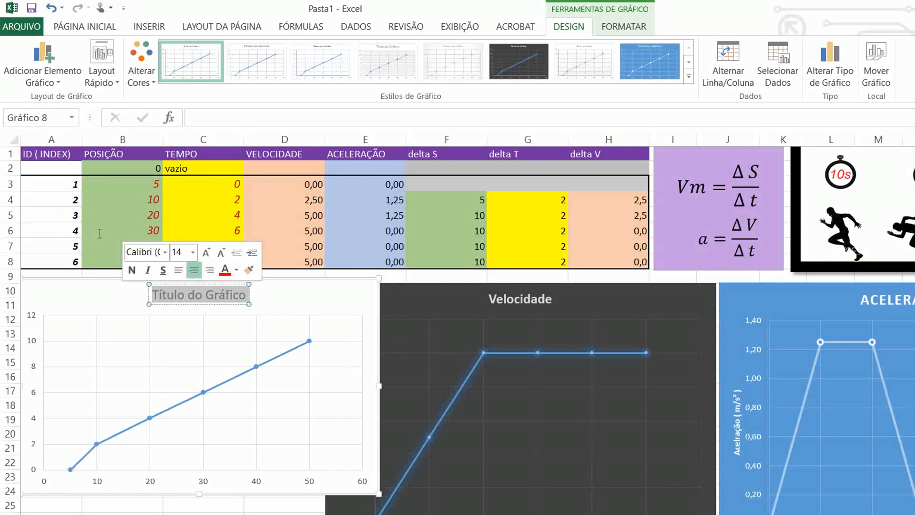
pyautogui.write('Posiçã')
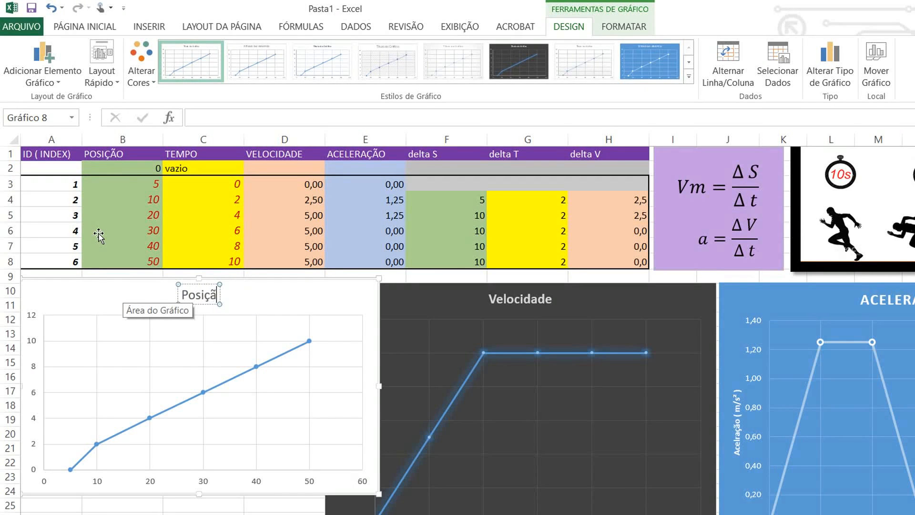
pyautogui.write('o no ESpoa')
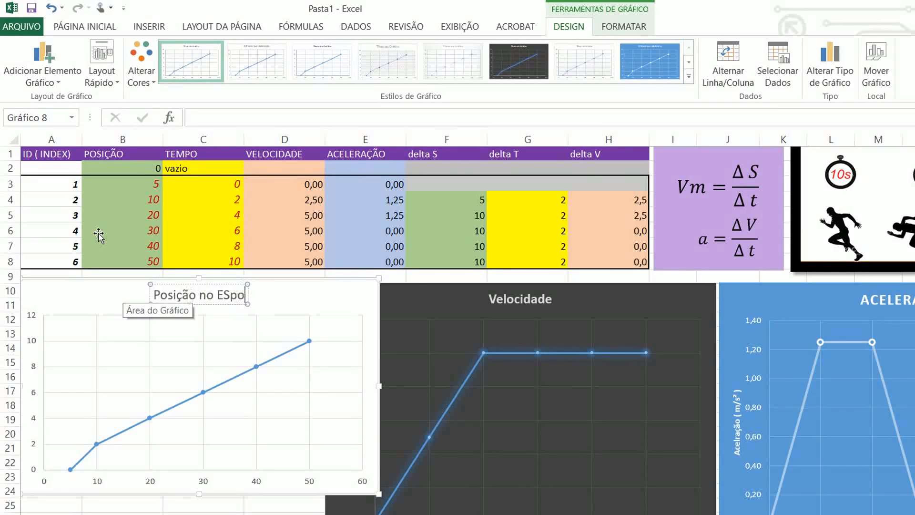
pyautogui.press('BackSpace')
pyautogui.press('BackSpace')
pyautogui.press('BackSpace')
pyautogui.press('BackSpace')
pyautogui.write('spaço')
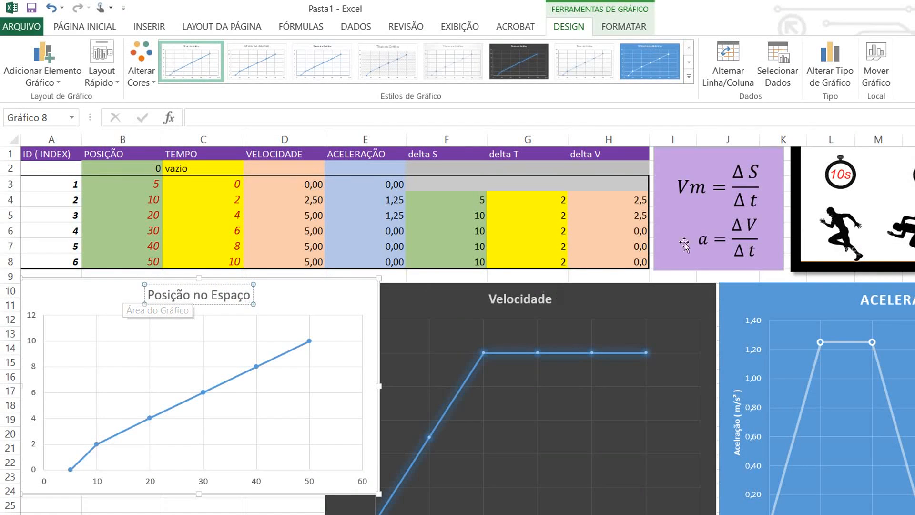
pyautogui.click(259, 364)
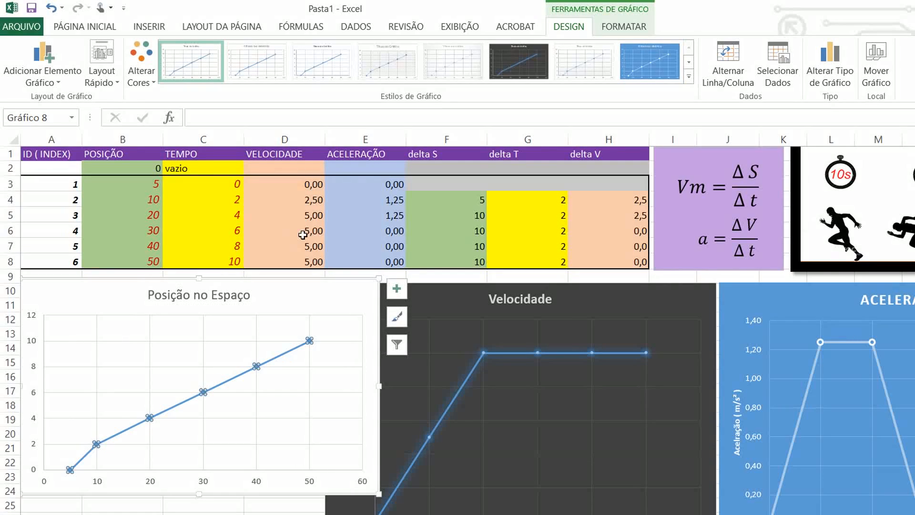
# Add axis titles to the Posição no Espaço chart and name the vertical axis "Posição no Espaço".
pyautogui.click(397, 290)
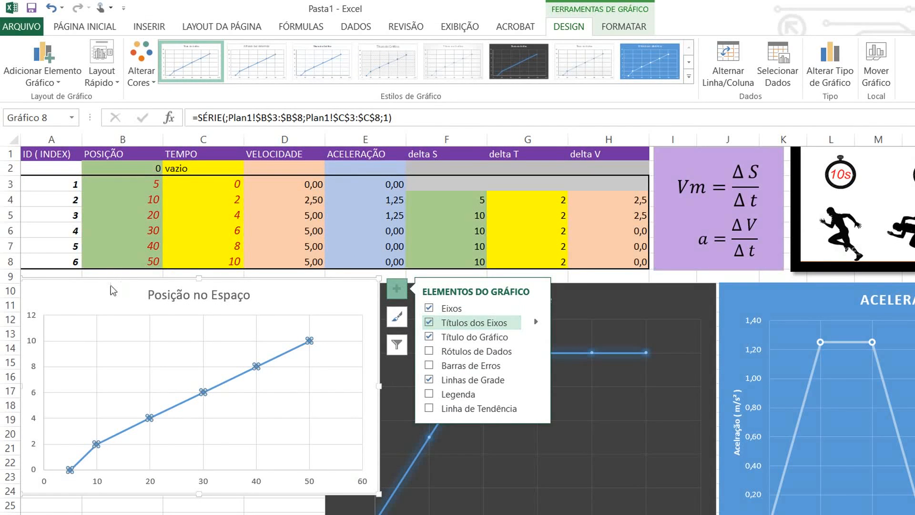
pyautogui.click(457, 323)
pyautogui.moveTo(39, 408); pyautogui.dragTo(29, 318)
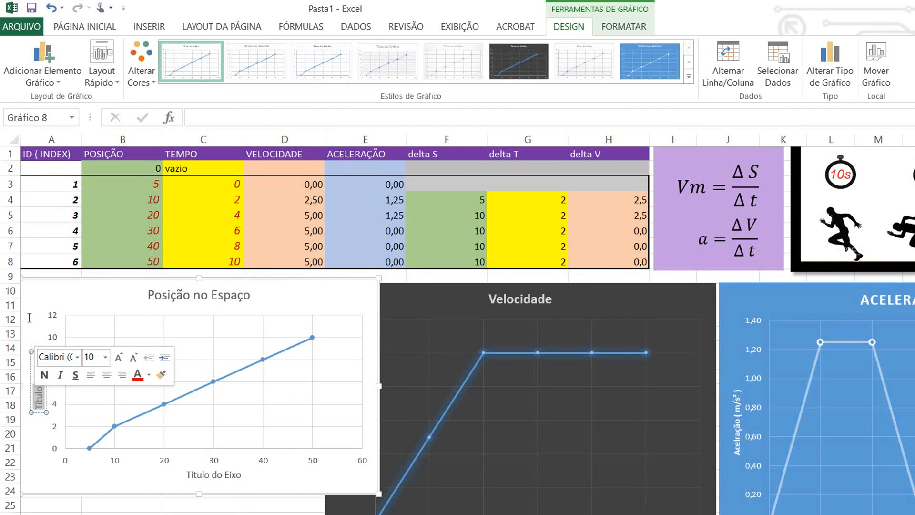
pyautogui.write('Posi')
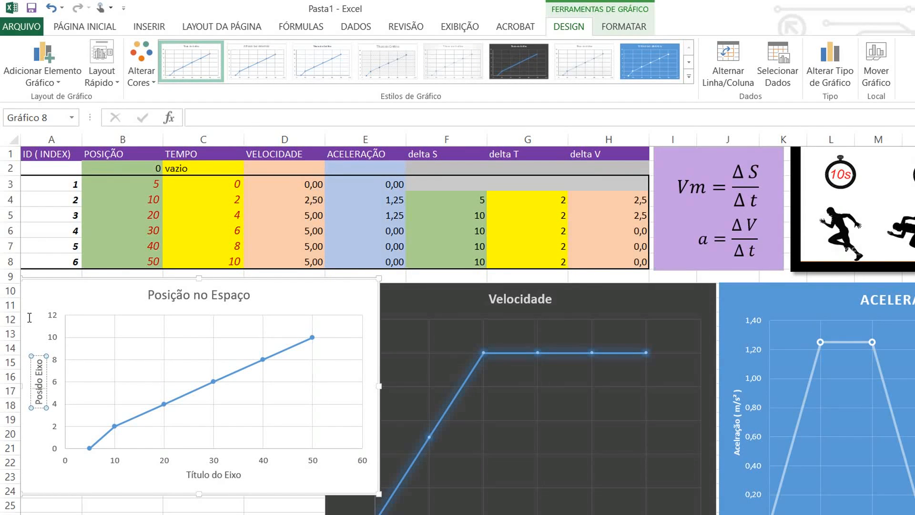
pyautogui.press('Delete')
pyautogui.press('Delete')
pyautogui.press('Delete')
pyautogui.press('Delete')
pyautogui.press('Delete')
pyautogui.press('Delete')
pyautogui.press('Delete')
pyautogui.write('ç')
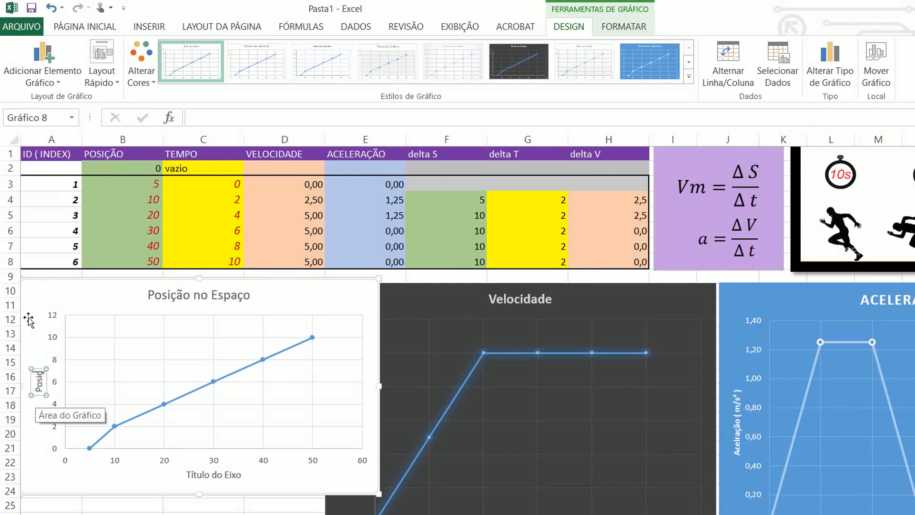
pyautogui.write('ão no Espa')
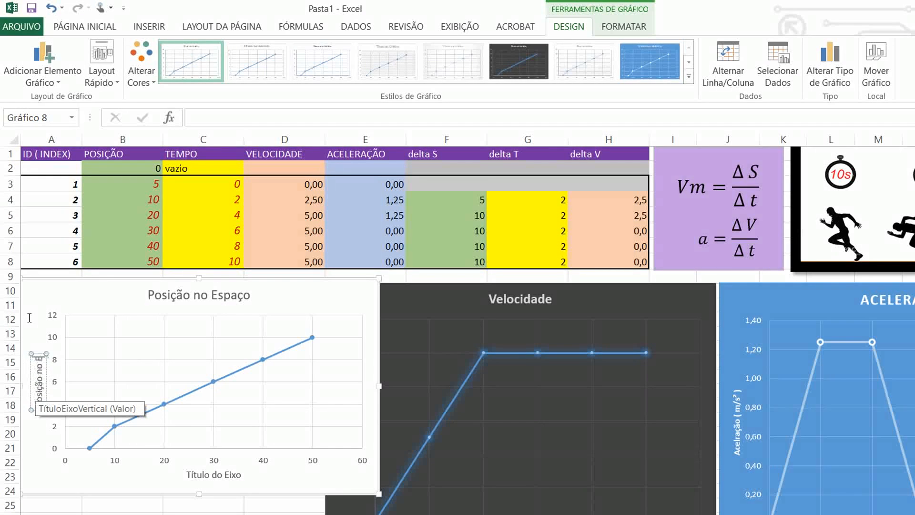
pyautogui.write('ço')
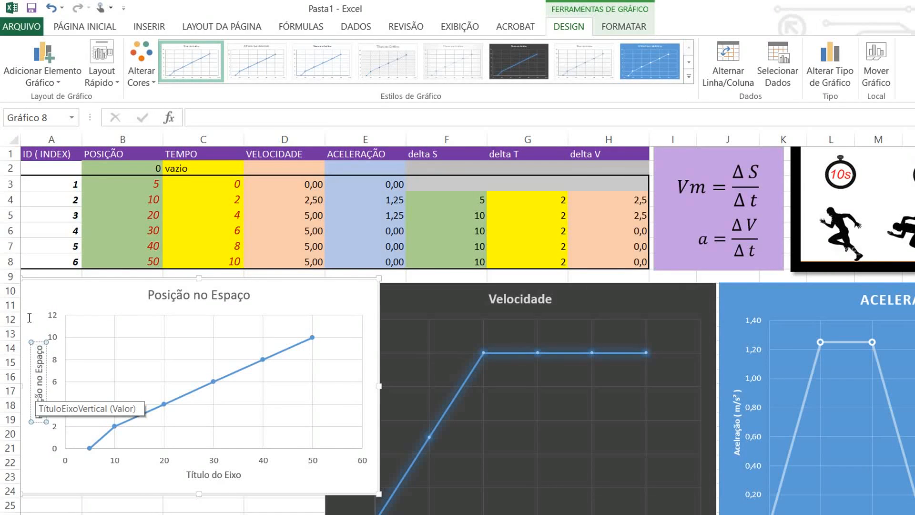
# Set the horizontal axis title of the Posição no Espaço chart to "Tempo (s)".
pyautogui.click(156, 381)
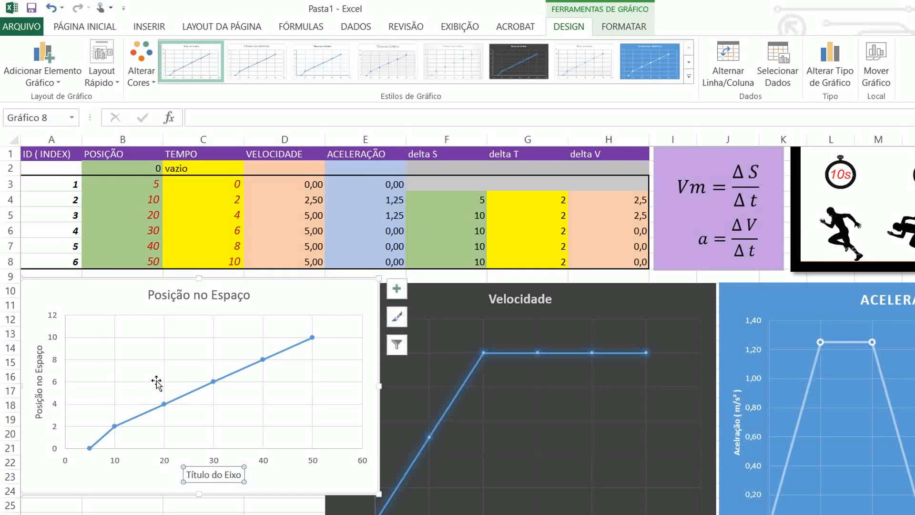
pyautogui.moveTo(193, 380); pyautogui.dragTo(145, 376)
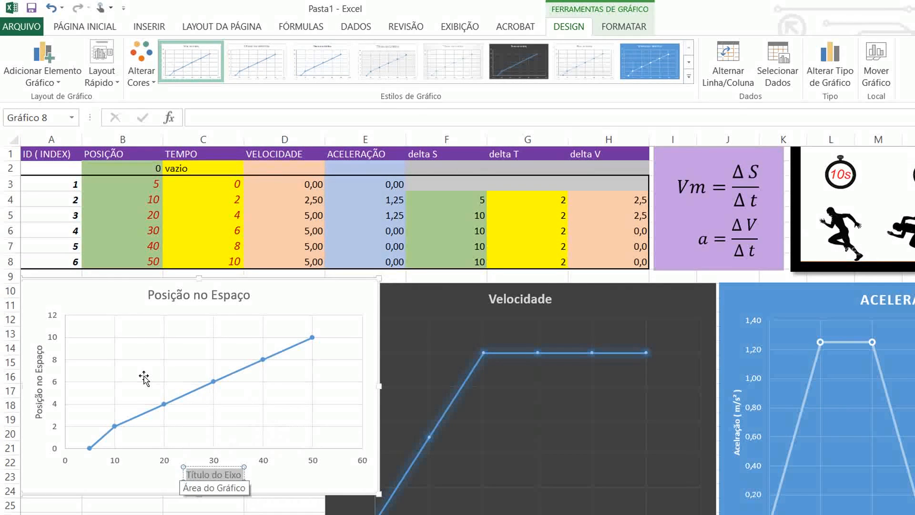
pyautogui.write('p')
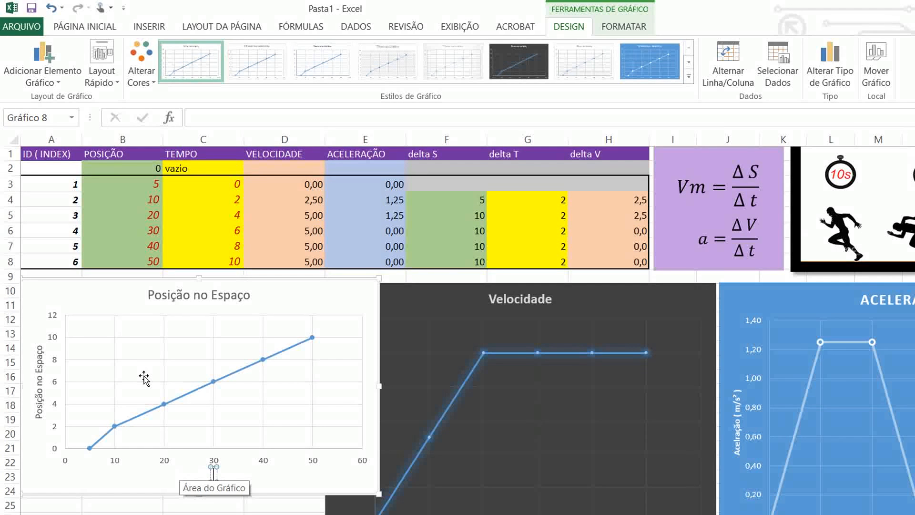
pyautogui.write('empo (s)')
# Append the unit "( m )" to the vertical axis title of the Posição no Espaço chart.
pyautogui.click(35, 287)
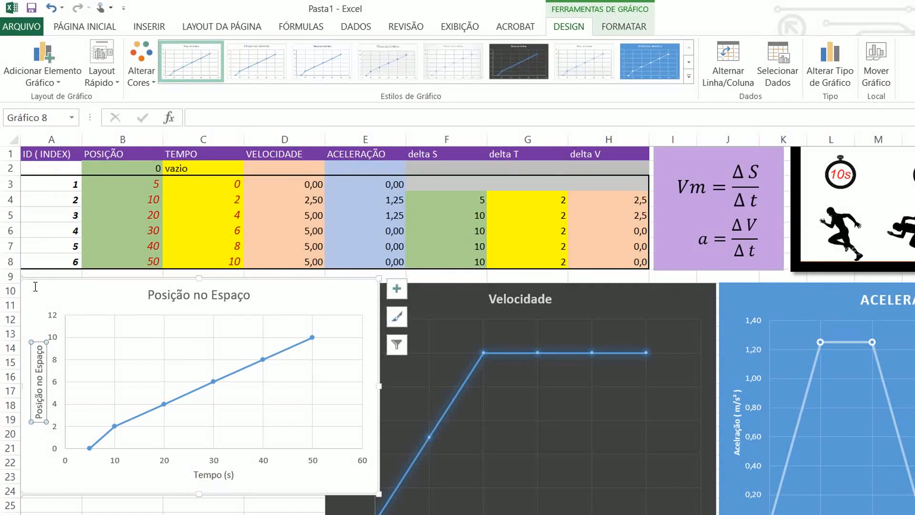
pyautogui.doubleClick(30, 279)
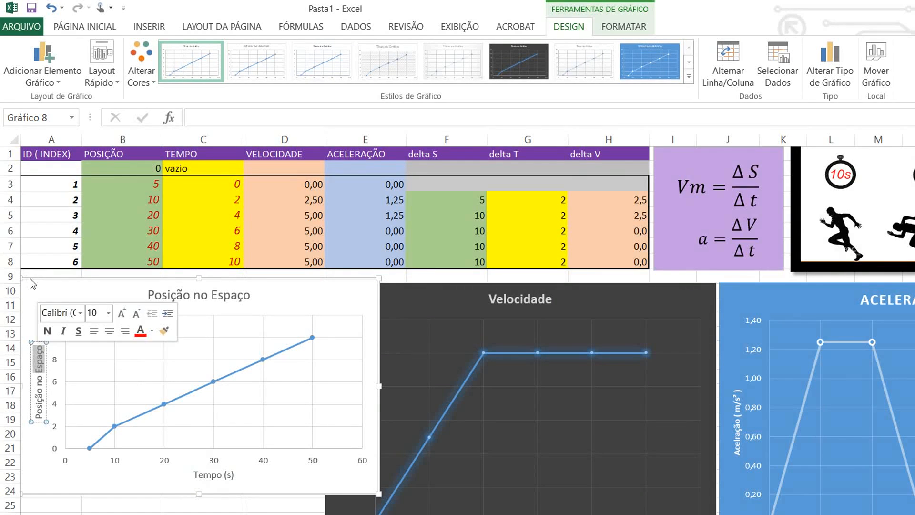
pyautogui.click(30, 278)
pyautogui.write('(')
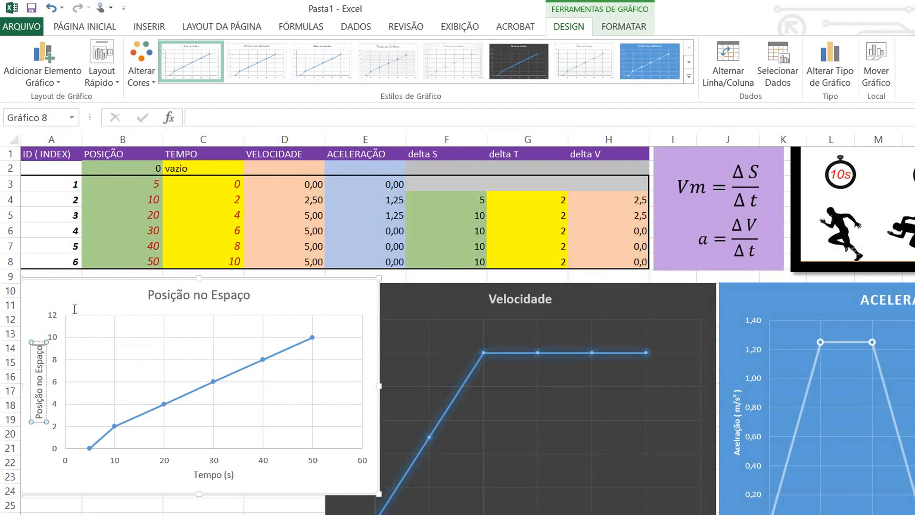
pyautogui.write(' m)')
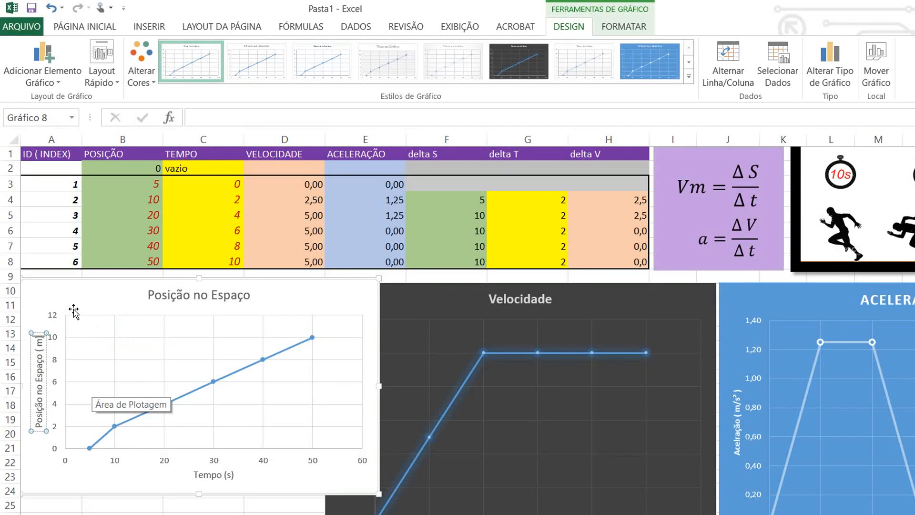
pyautogui.press('BackSpace')
pyautogui.click(61, 371)
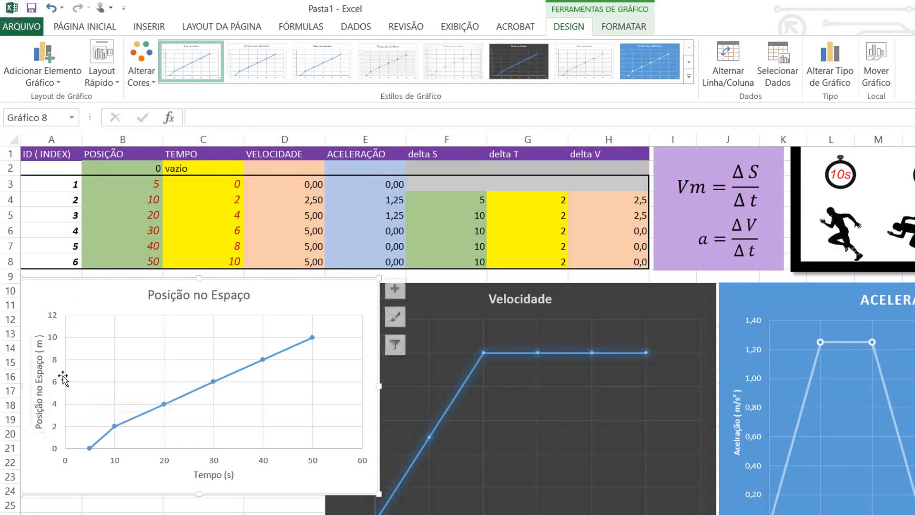
# Examine the data series and source range of the Posição no Espaço chart.
pyautogui.click(175, 366)
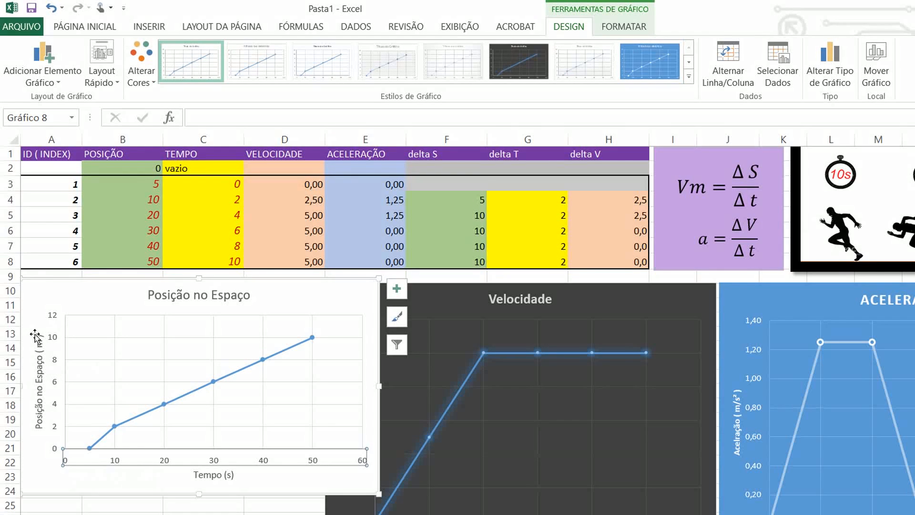
pyautogui.press('Up')
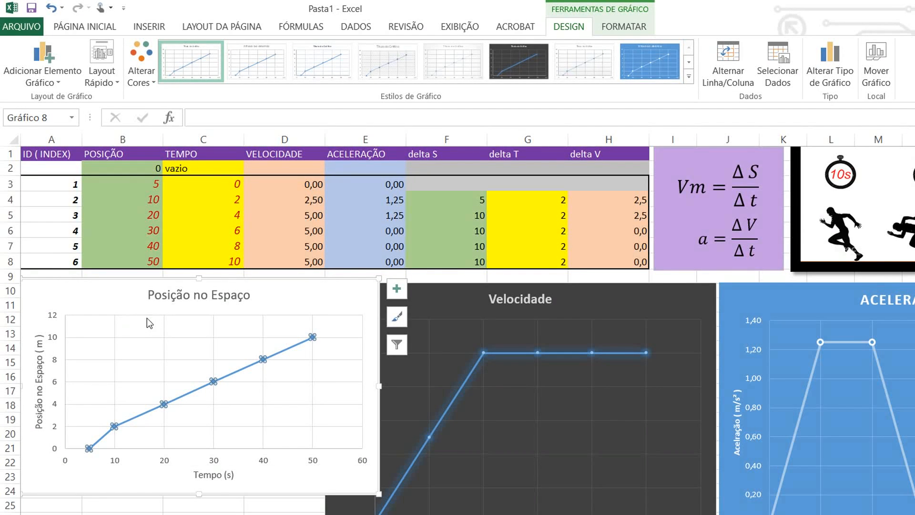
pyautogui.rightClick(189, 296)
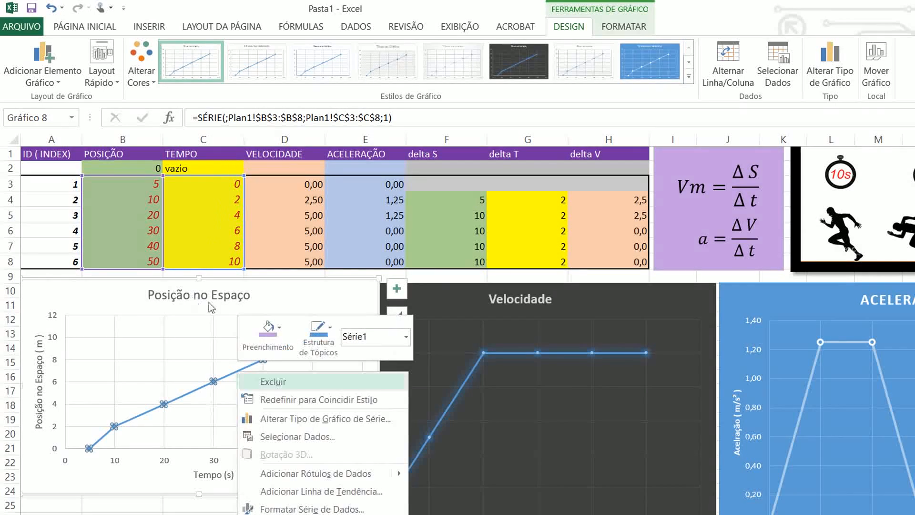
pyautogui.click(286, 427)
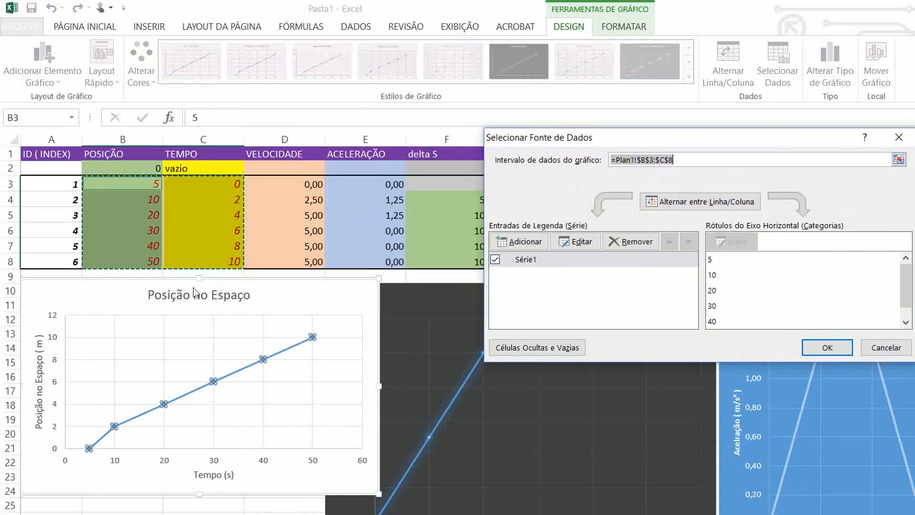
pyautogui.press('Return')
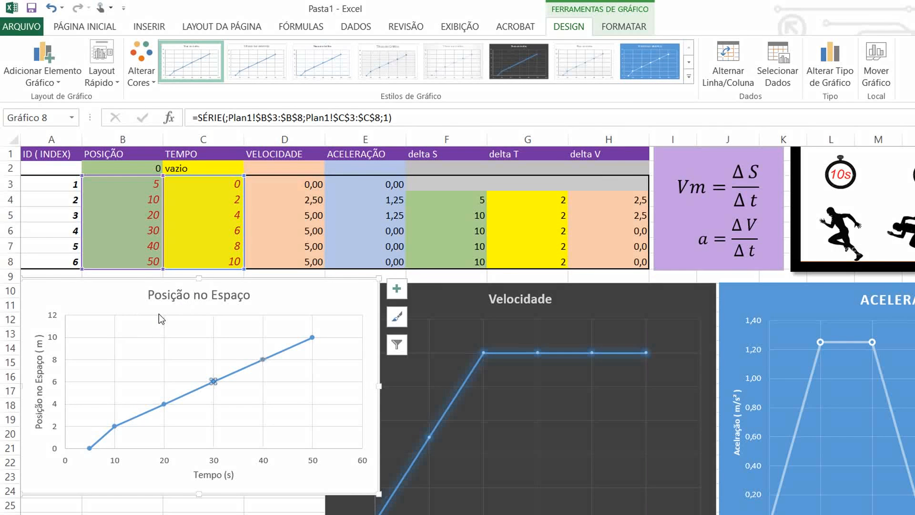
pyautogui.press('Left')
pyautogui.press('Right')
pyautogui.press('Right')
pyautogui.press('Escape')
pyautogui.press('Escape')
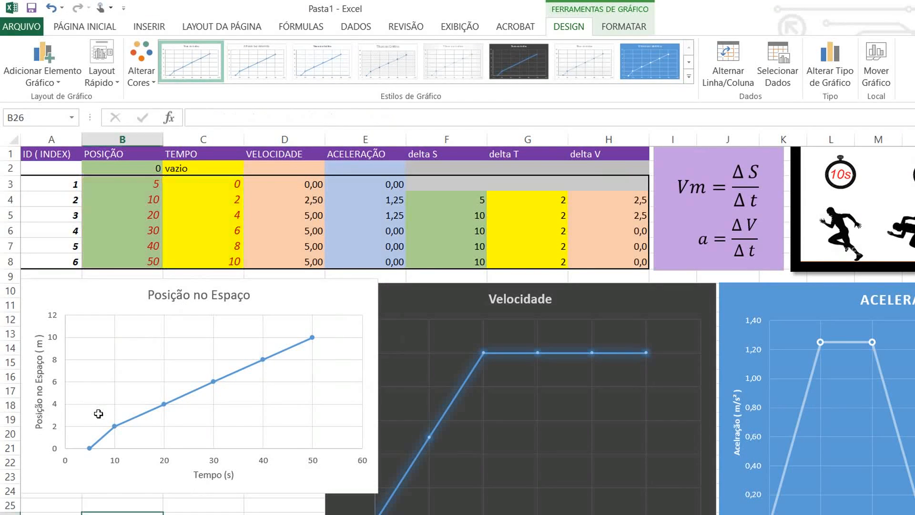
# Try swapping rows and columns in the Posição no Espaço chart's source data and switch them back.
pyautogui.click(126, 326)
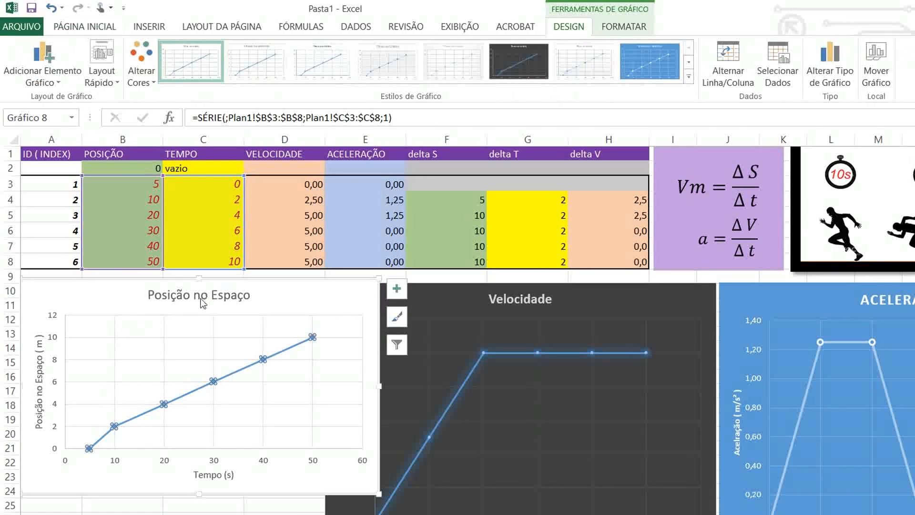
pyautogui.rightClick(261, 358)
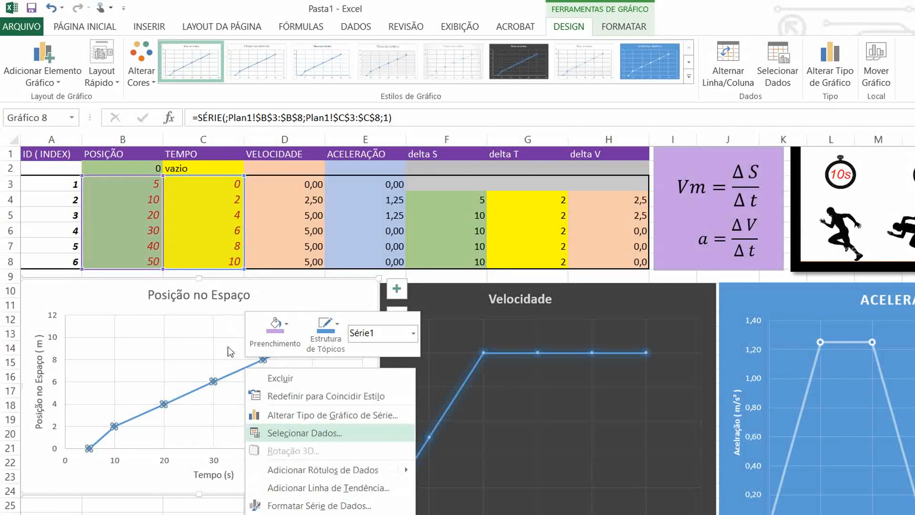
pyautogui.press('Return')
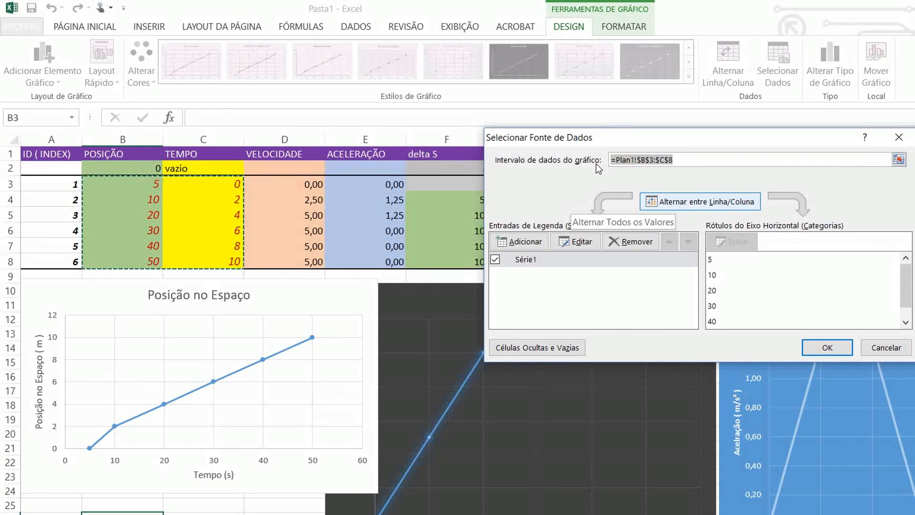
pyautogui.click(700, 202)
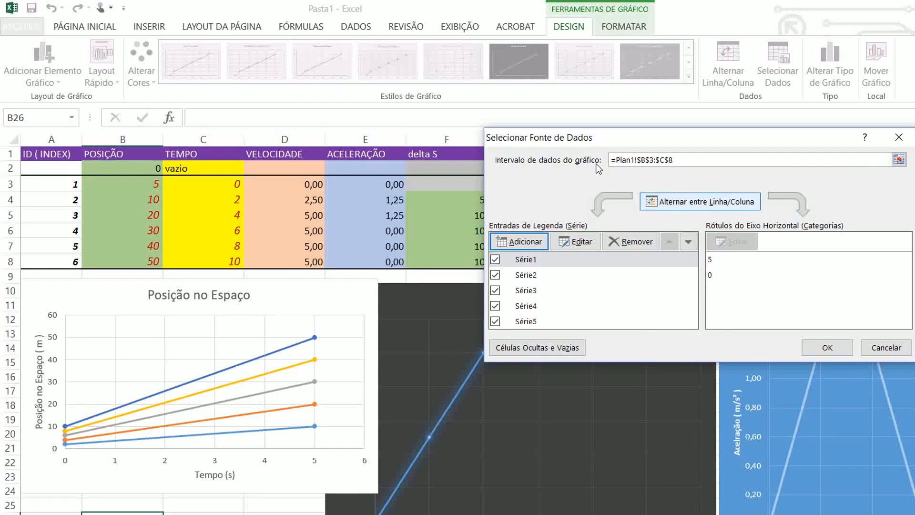
pyautogui.click(700, 201)
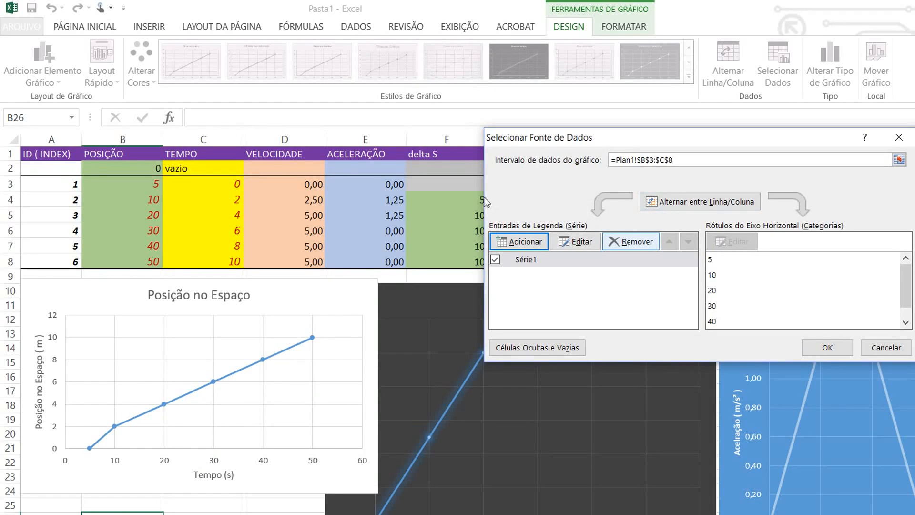
# Set the X values of Série1 in the Posição no Espaço chart to the TEMPO data in C3:C8.
pyautogui.click(575, 243)
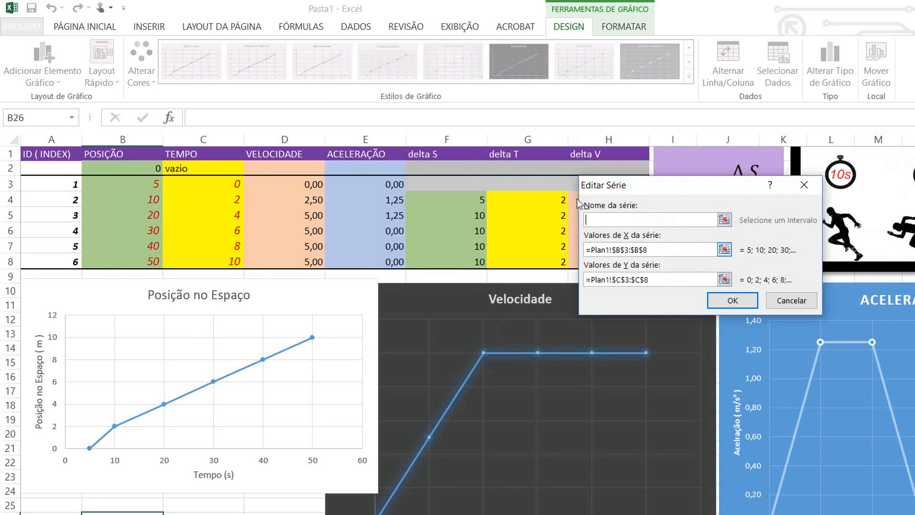
pyautogui.click(724, 249)
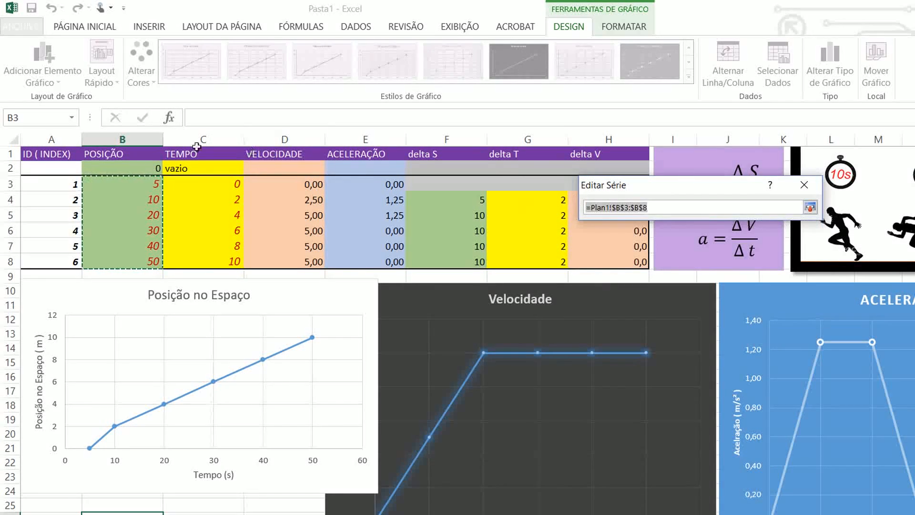
pyautogui.click(208, 180)
pyautogui.moveTo(207, 180); pyautogui.dragTo(212, 256)
pyautogui.press('Return')
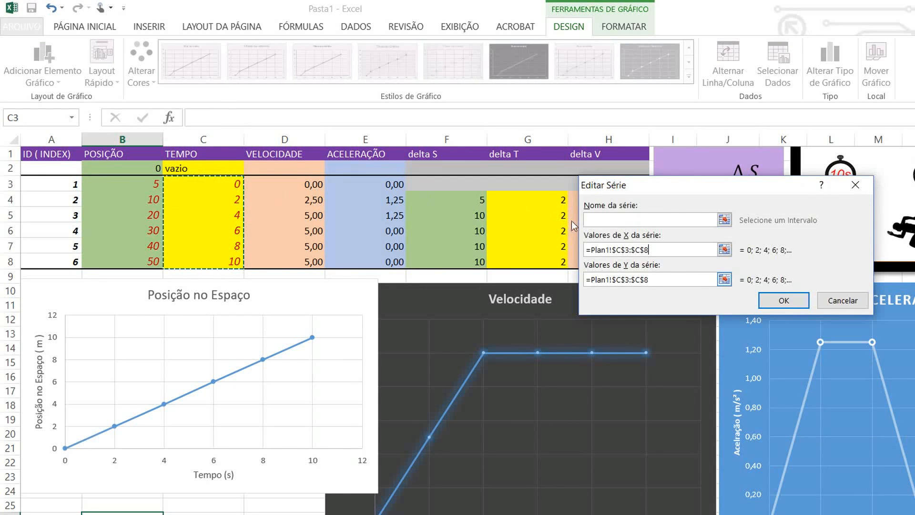
# Set the Y values of Série1 to the POSIÇÃO data in B3:B8 and apply the new data source.
pyautogui.click(724, 279)
pyautogui.moveTo(125, 185); pyautogui.dragTo(107, 260)
pyautogui.press('Return')
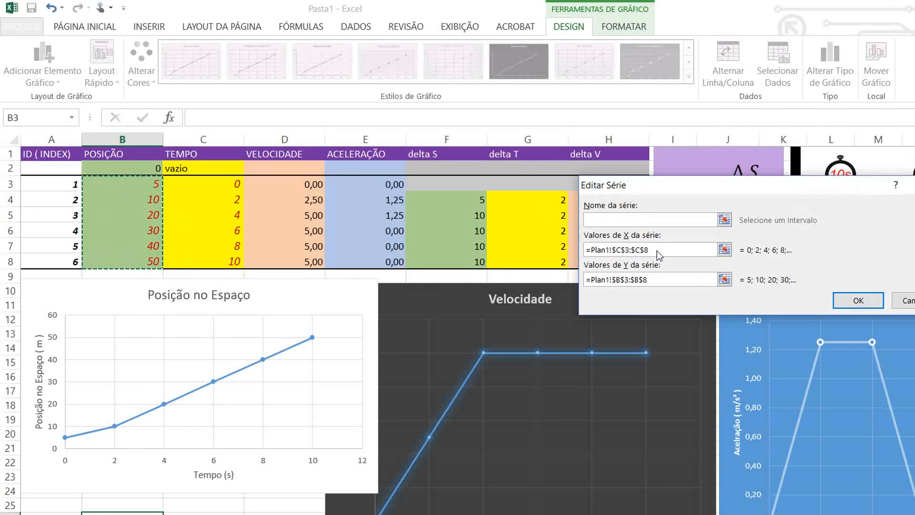
pyautogui.press('Return')
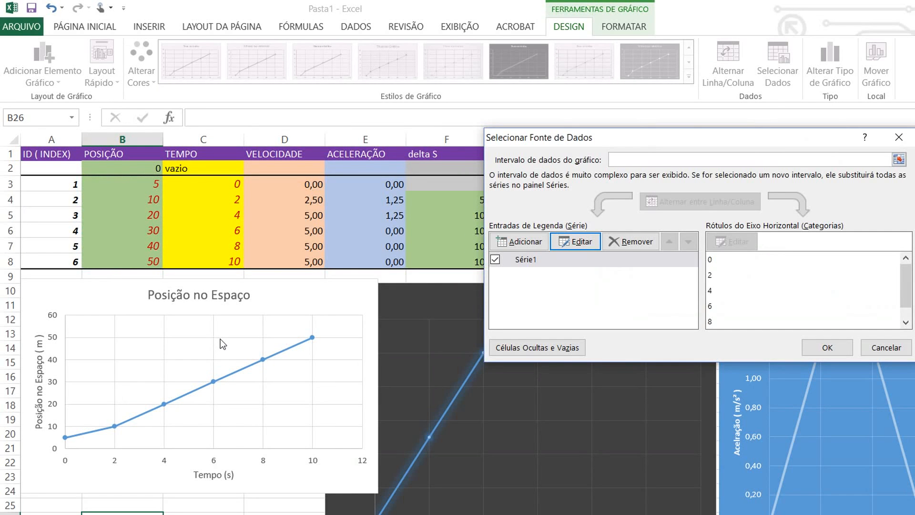
pyautogui.press('Return')
# Make the Posição no Espaço chart narrower and taller, and narrow the Velocidade chart from its edge beside it.
pyautogui.click(149, 356)
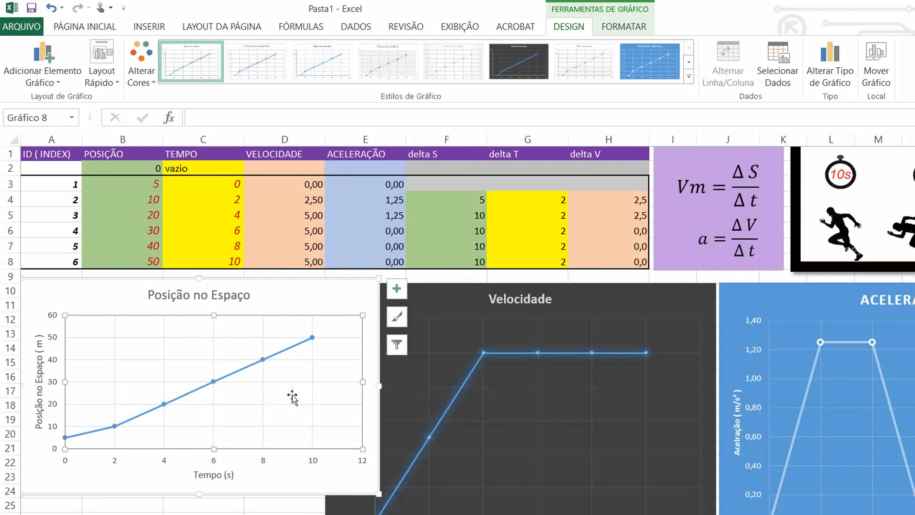
pyautogui.moveTo(303, 396); pyautogui.dragTo(274, 450)
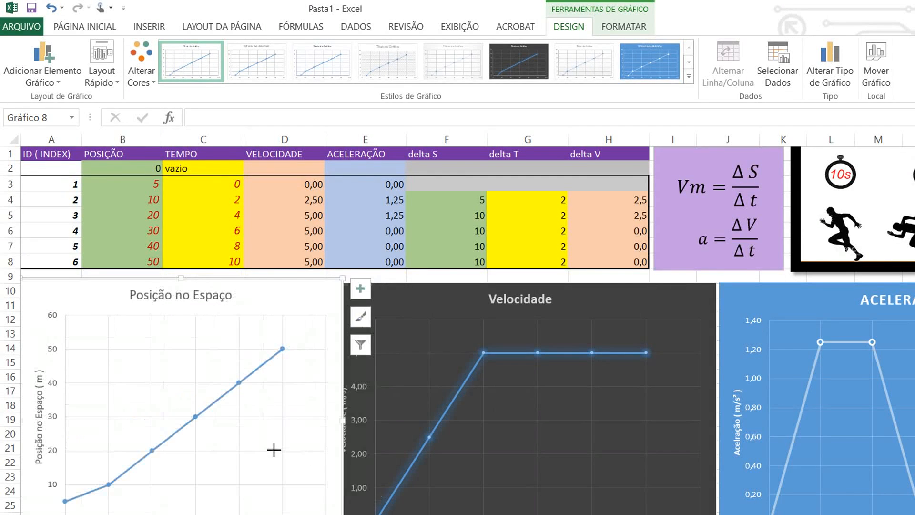
pyautogui.click(411, 405)
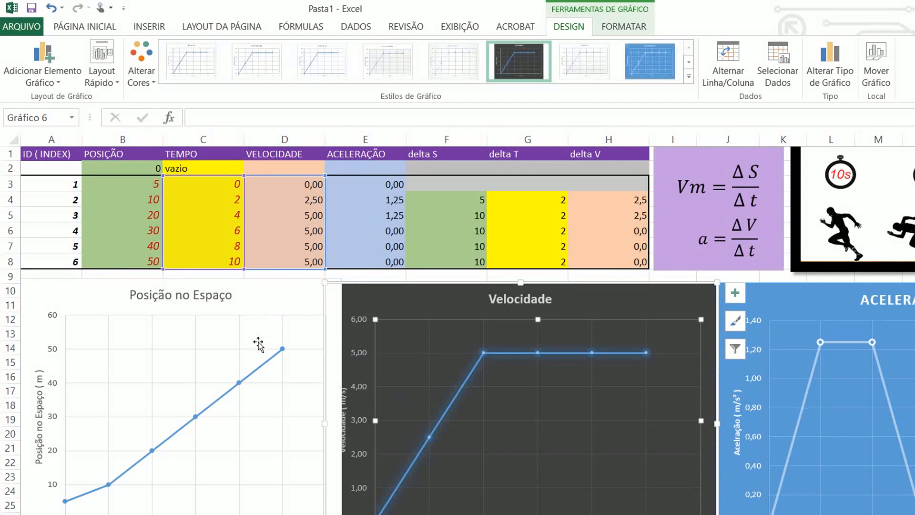
pyautogui.moveTo(260, 339); pyautogui.dragTo(290, 338)
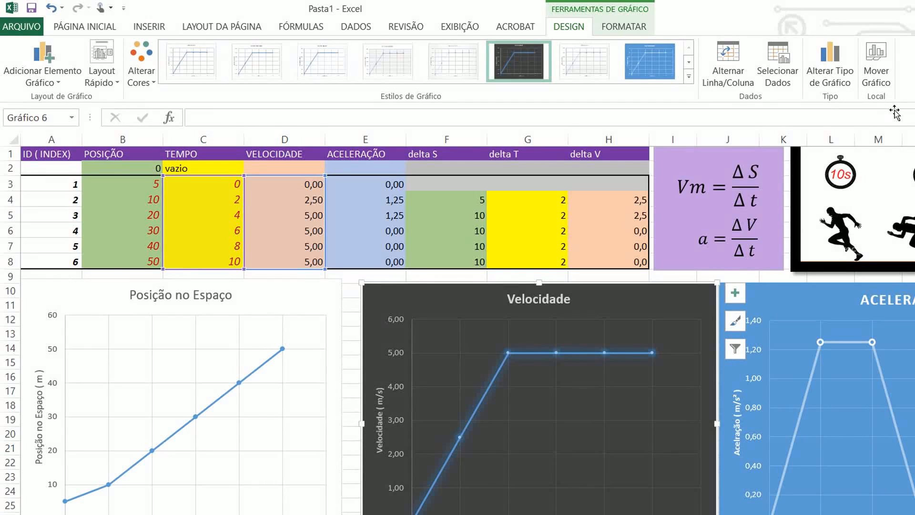
# Shift the ACELERAÇÃO and Velocidade charts further from the Posição no Espaço chart, and widen that chart into the gap.
pyautogui.click(780, 327)
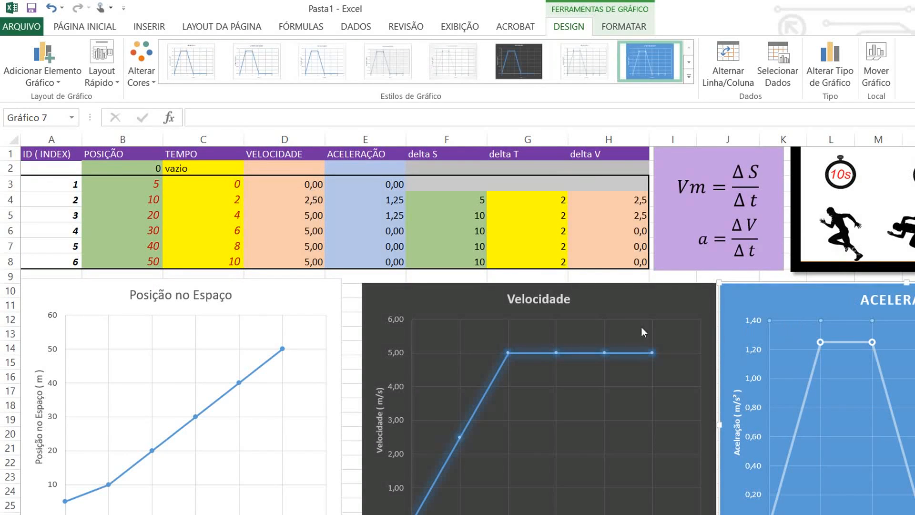
pyautogui.moveTo(578, 338)
pyautogui.mouseDown()
pyautogui.moveTo(609, 338)
pyautogui.moveTo(572, 344)
pyautogui.moveTo(587, 343)
pyautogui.mouseUp()
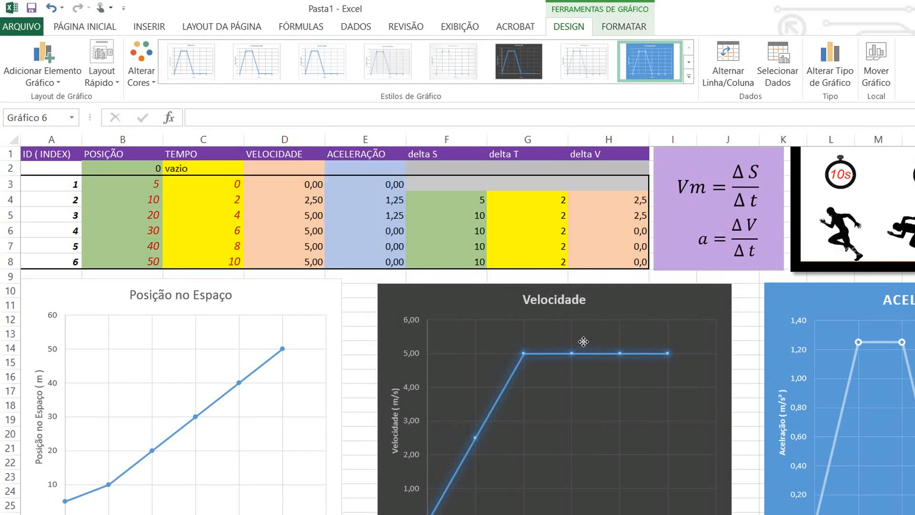
pyautogui.click(276, 347)
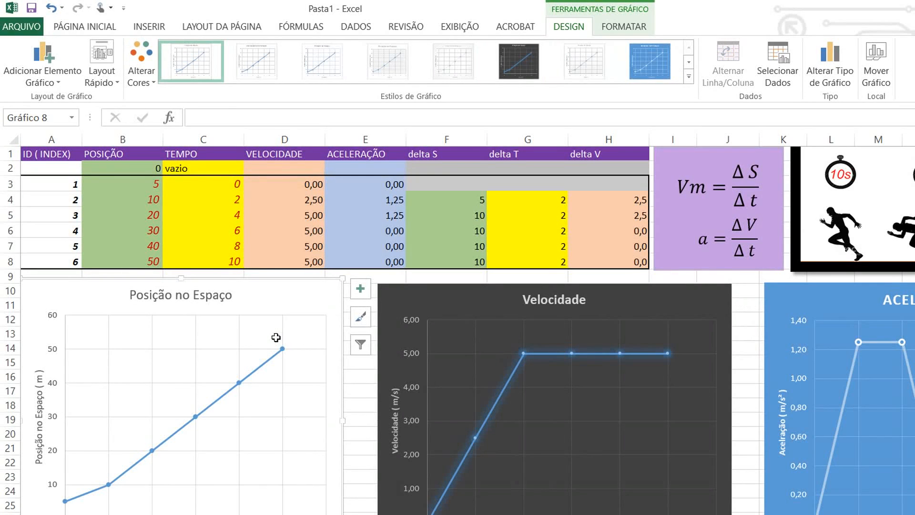
pyautogui.moveTo(294, 337); pyautogui.dragTo(368, 337)
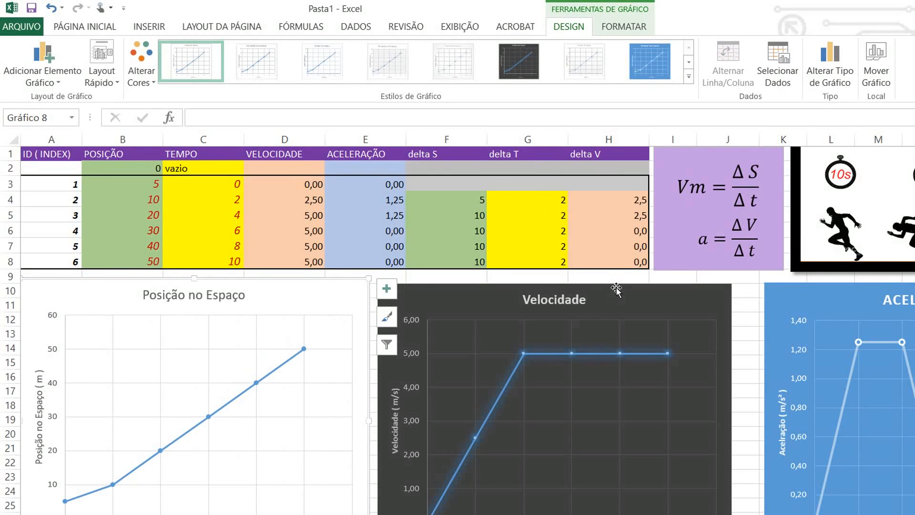
# Apply the dark gradient chart style with round markers to the Posição no Espaço chart.
pyautogui.click(273, 286)
pyautogui.scroll(-1, 551, 53)
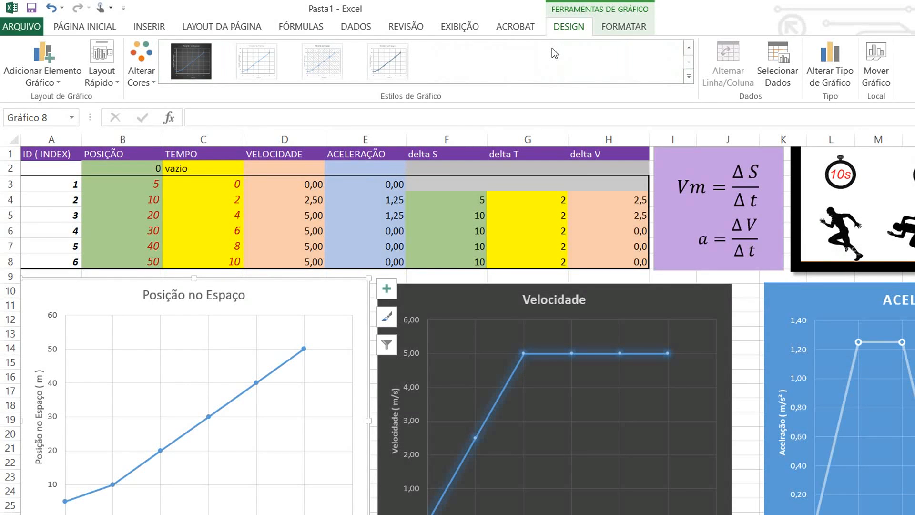
pyautogui.click(173, 57)
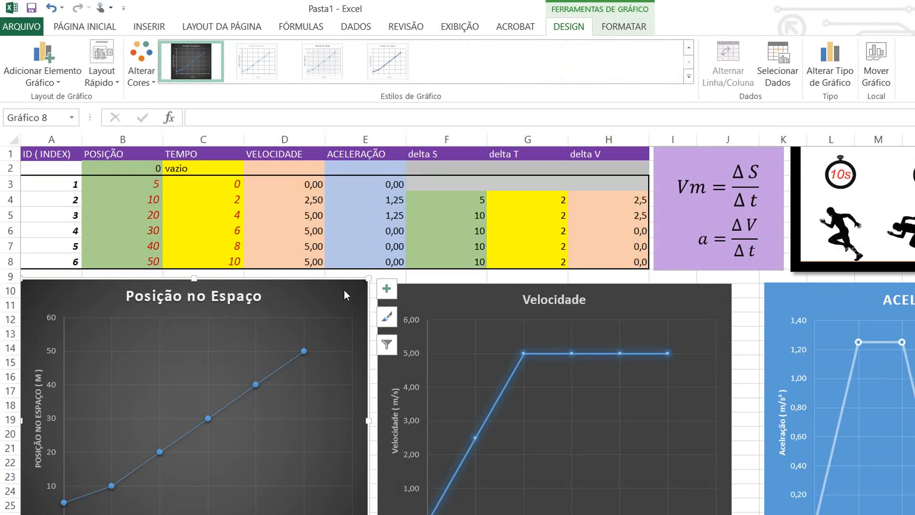
# Align the Velocidade chart beside the Posição no Espaço chart, enlarge it slightly, and bring the ACELERAÇÃO chart up next to it.
pyautogui.moveTo(372, 236); pyautogui.dragTo(367, 233)
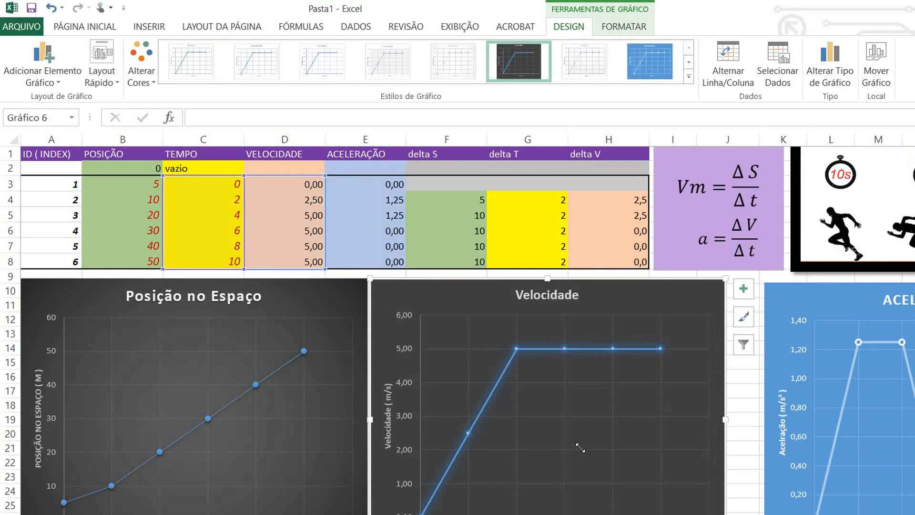
pyautogui.moveTo(580, 448); pyautogui.dragTo(585, 450)
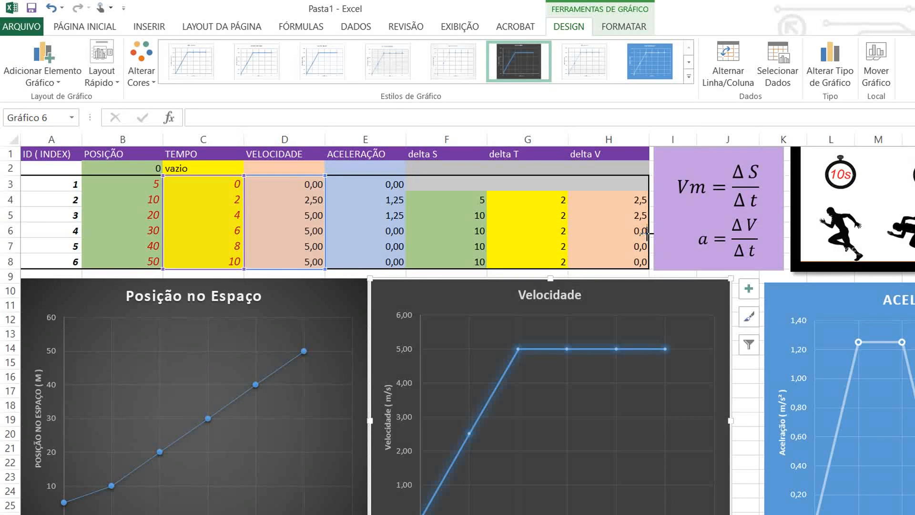
pyautogui.moveTo(647, 233); pyautogui.dragTo(628, 234)
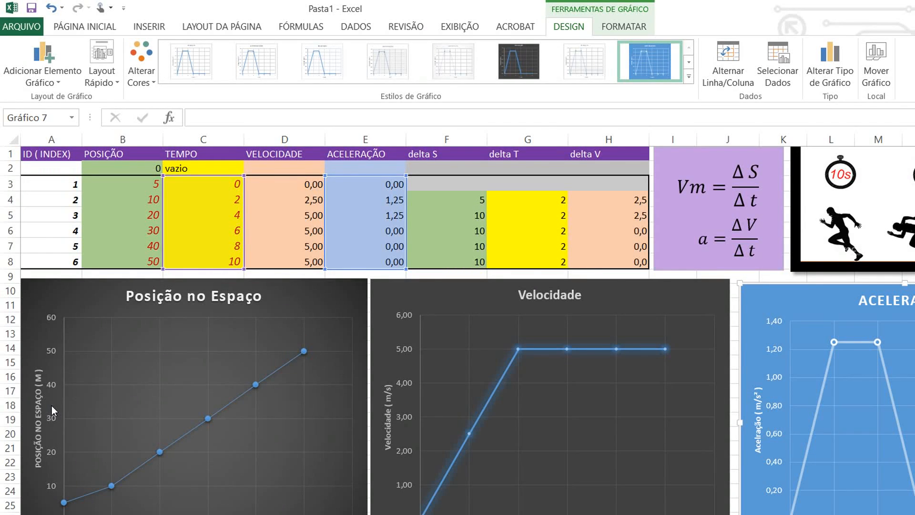
# Examine the vertical axis, chart elements, styles and filter options of the Posição no Espaço chart.
pyautogui.click(44, 335)
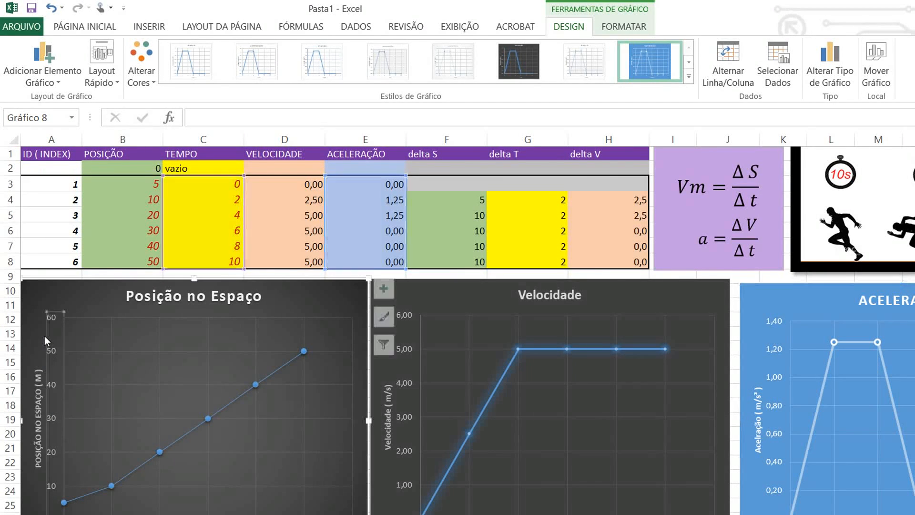
pyautogui.rightClick(34, 370)
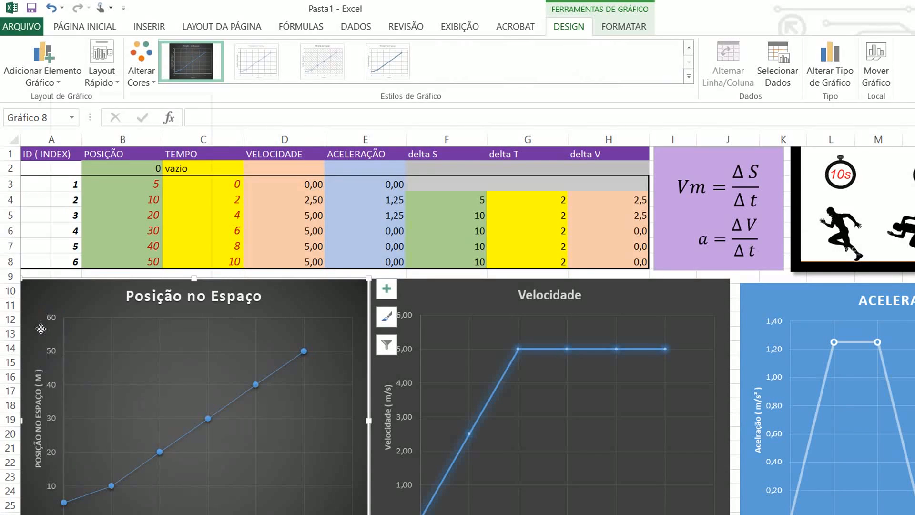
pyautogui.click(50, 453)
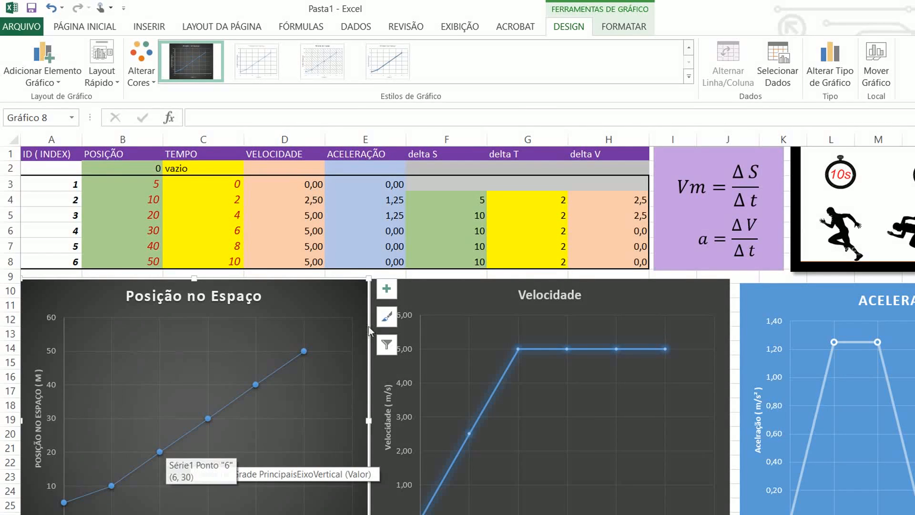
pyautogui.click(386, 289)
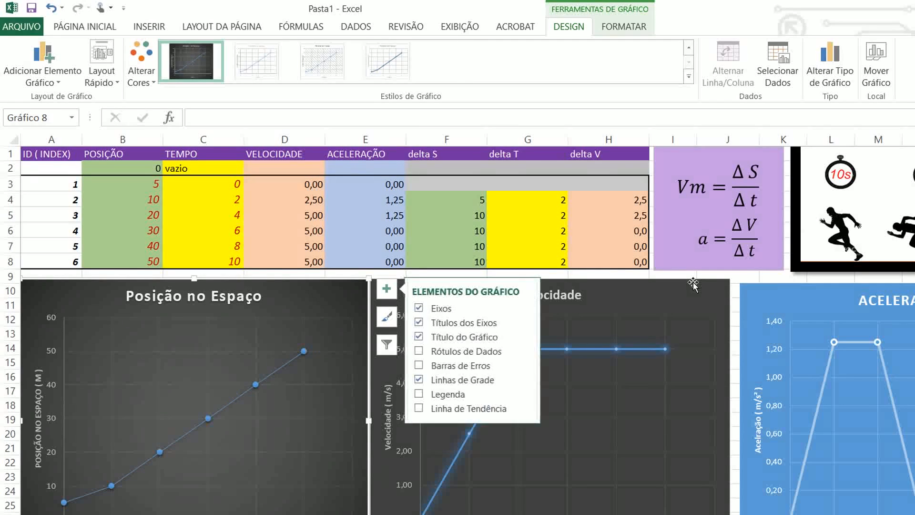
pyautogui.click(386, 316)
pyautogui.click(386, 344)
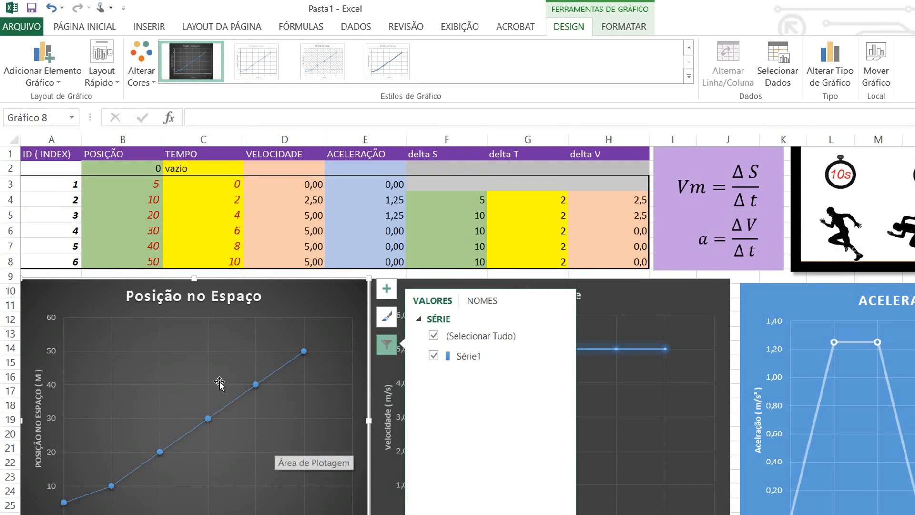
pyautogui.hscroll(1, 655, 479)
pyautogui.hscroll(-1, 641, 482)
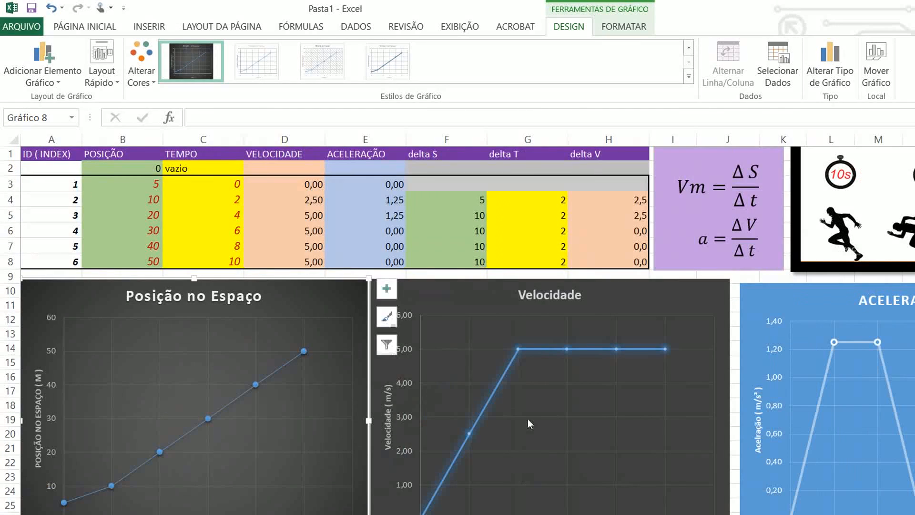
# Copy the Posição no Espaço, Velocidade and ACELERAÇÃO charts together and paste them into a blank sheet.
pyautogui.keyDown('ctrl'); pyautogui.click(337, 335); pyautogui.keyUp('ctrl')
pyautogui.keyDown('ctrl'); pyautogui.click(524, 305); pyautogui.keyUp('ctrl')
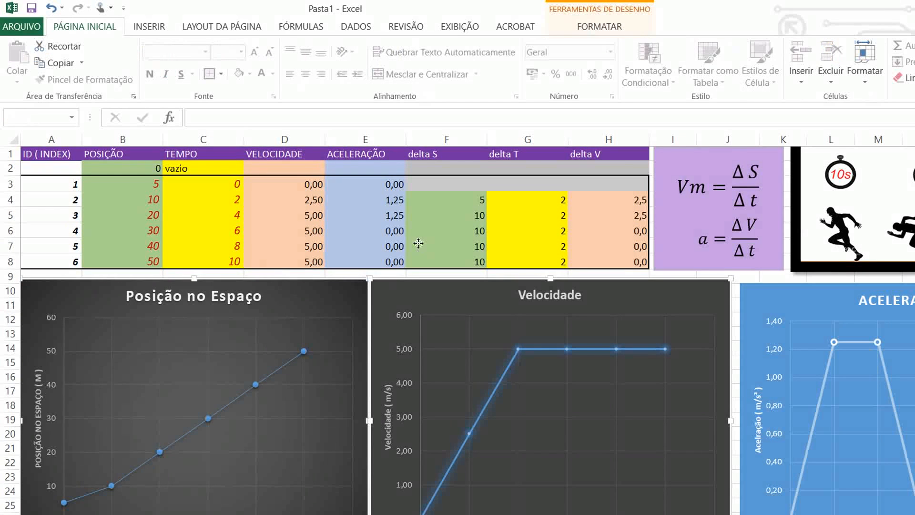
pyautogui.keyDown('ctrl'); pyautogui.click(636, 241); pyautogui.keyUp('ctrl')
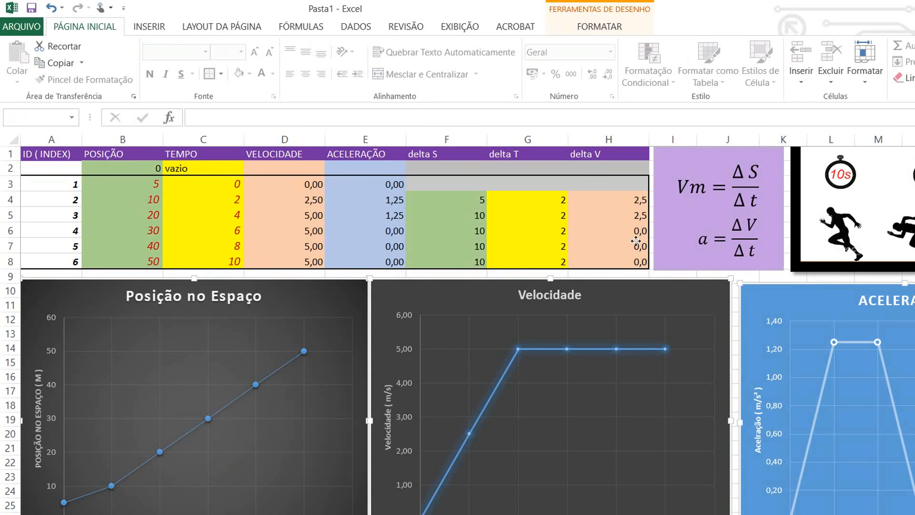
pyautogui.hotkey('ctrl', 'c')
pyautogui.click(107, 468)
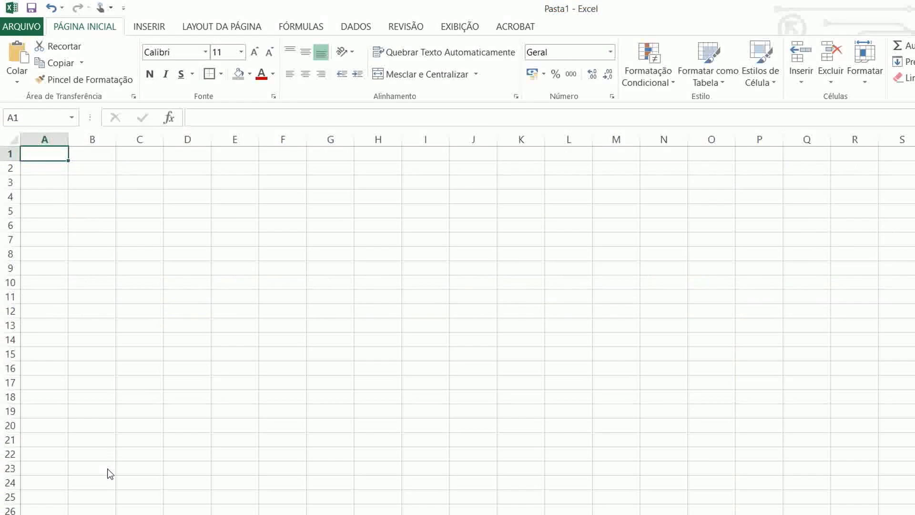
pyautogui.hotkey('ctrl', 'v')
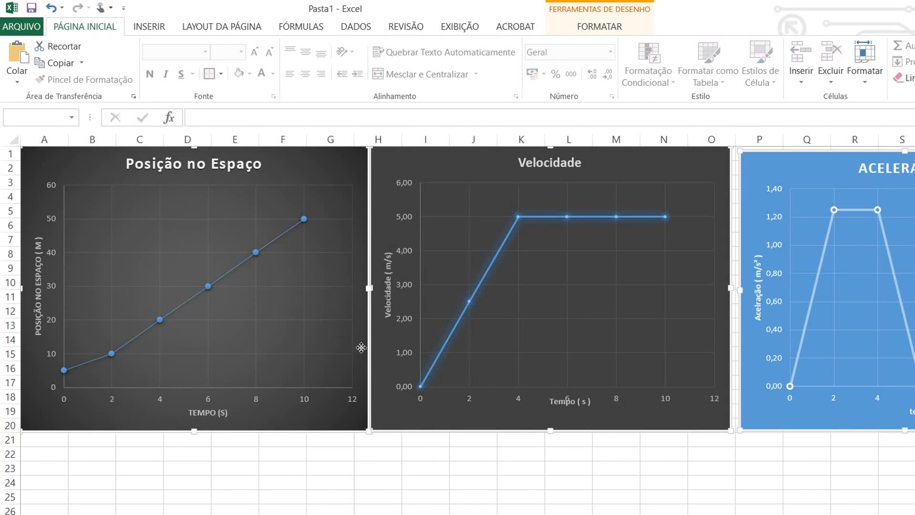
# Move the three pasted charts together to around column G, row 10, and check their grouping and ordering options.
pyautogui.scroll(-3, 362, 346)
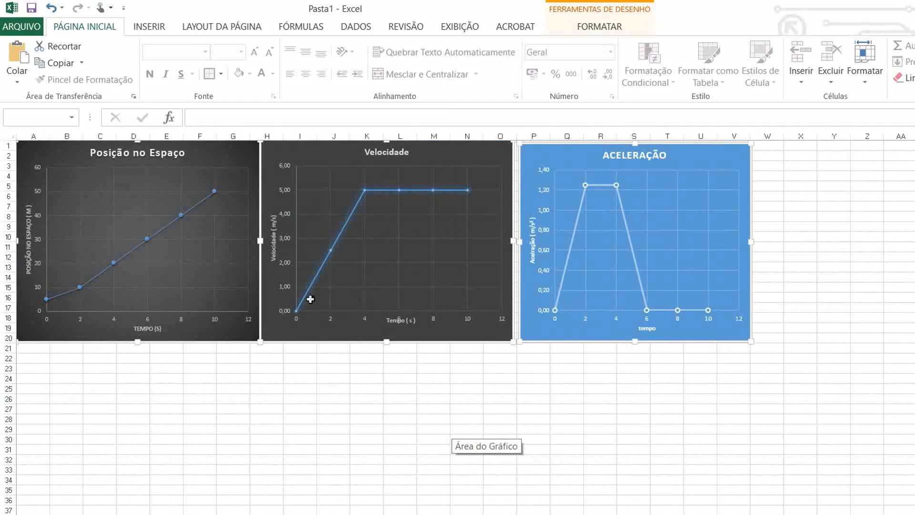
pyautogui.scroll(-1, 237, 225)
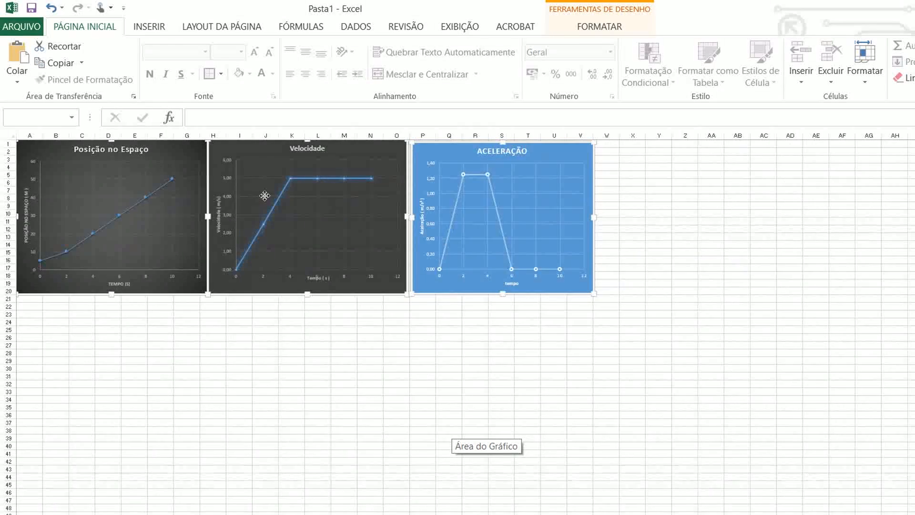
pyautogui.moveTo(264, 196); pyautogui.dragTo(228, 182)
pyautogui.rightClick(285, 226)
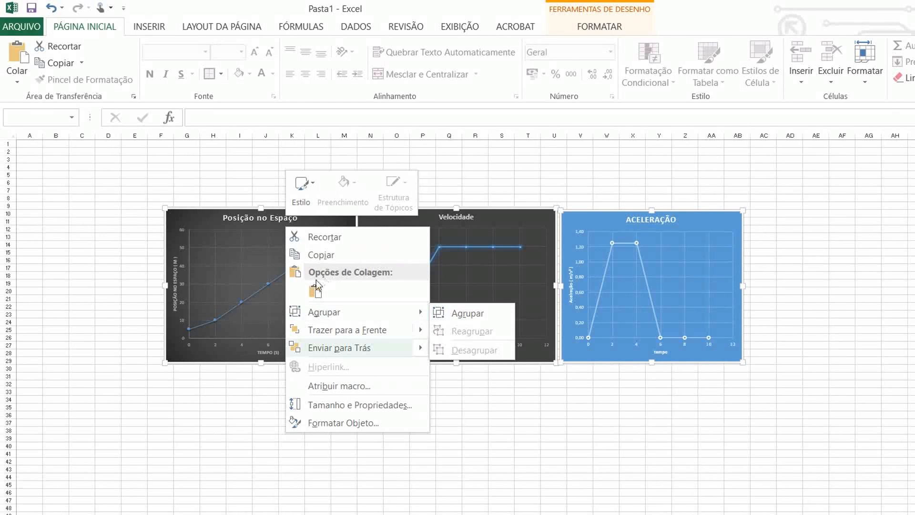
pyautogui.moveTo(353, 347)
pyautogui.click(469, 348)
pyautogui.press('Escape')
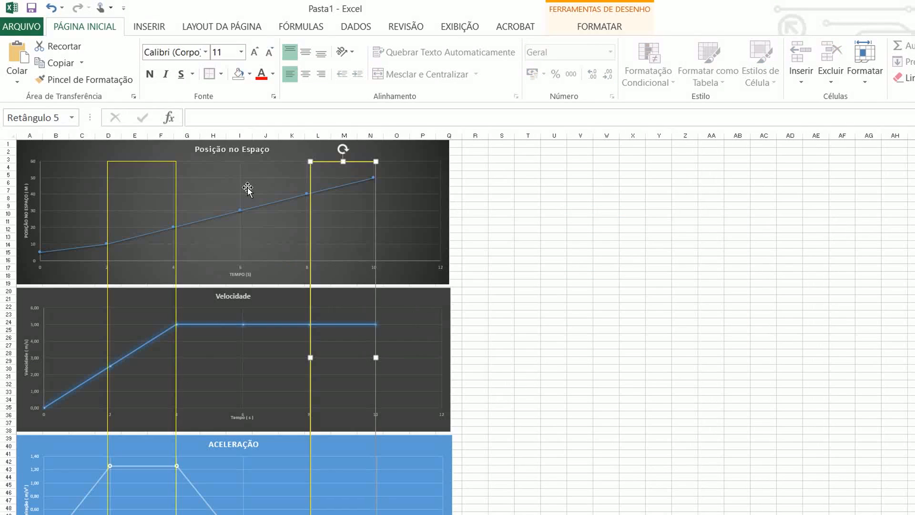
# Delete the yellow marker rectangles drawn over the three vertically stacked charts.
pyautogui.press('Escape')
pyautogui.click(141, 168)
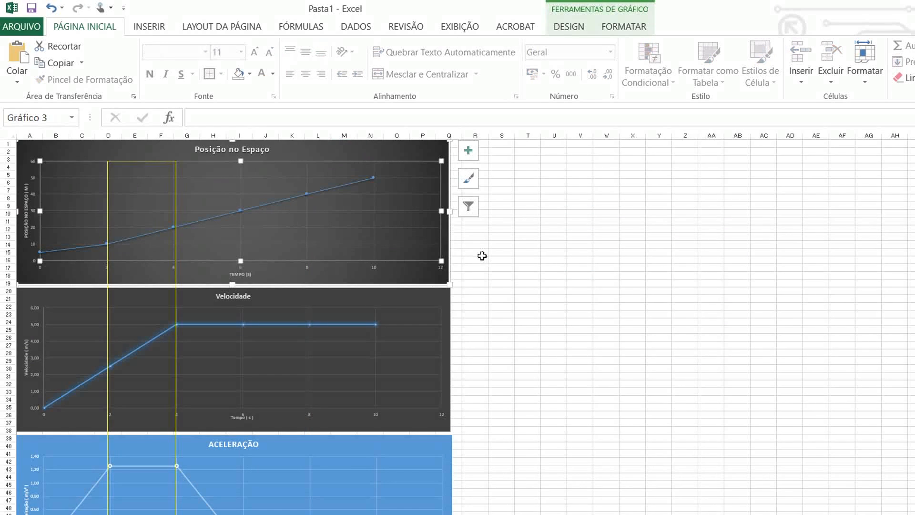
pyautogui.click(108, 171)
pyautogui.press('Delete')
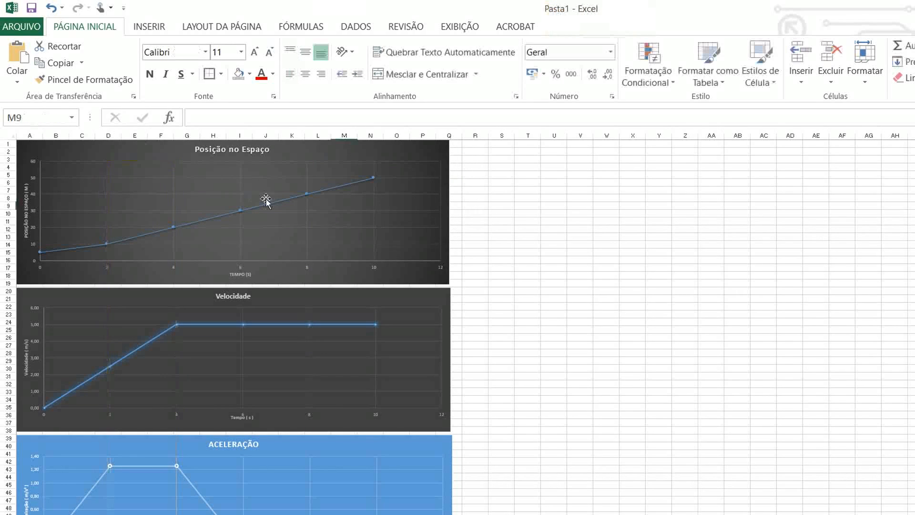
# Return to the sheet with the kinematics table and select the Vm equation beside it.
pyautogui.click(554, 229)
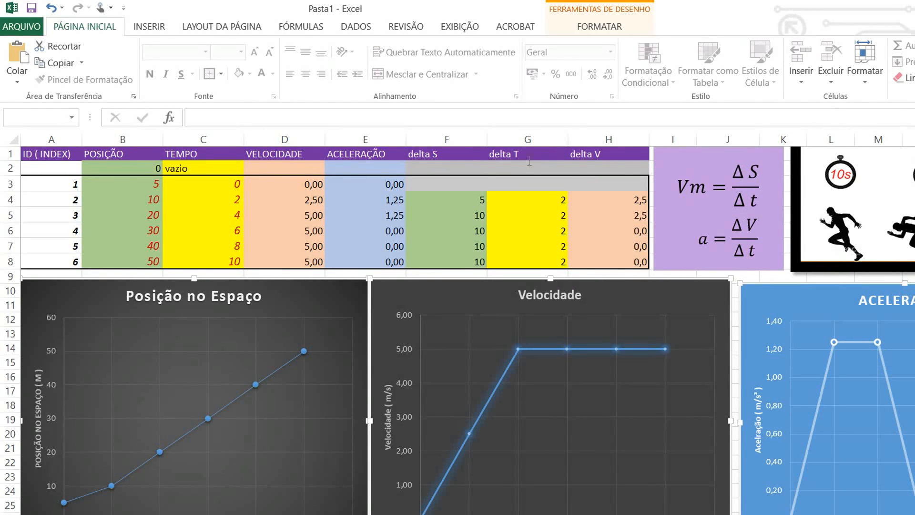
pyautogui.click(712, 184)
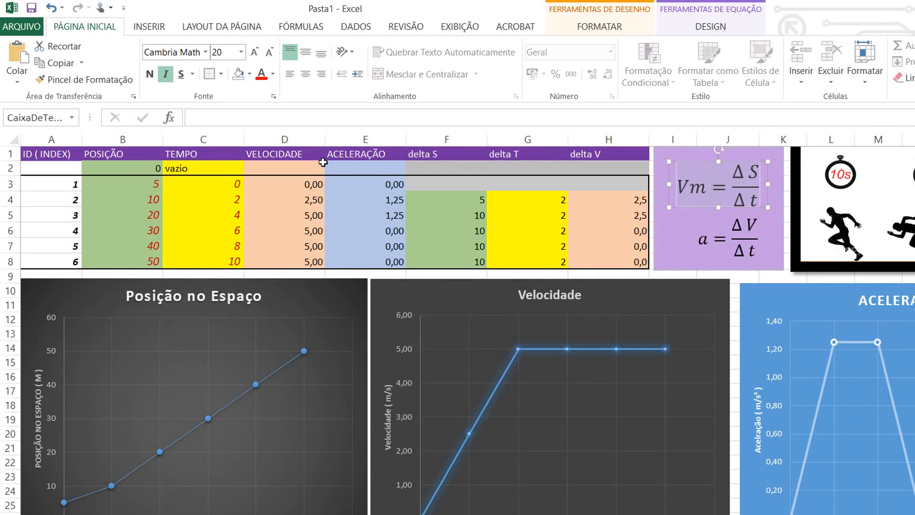